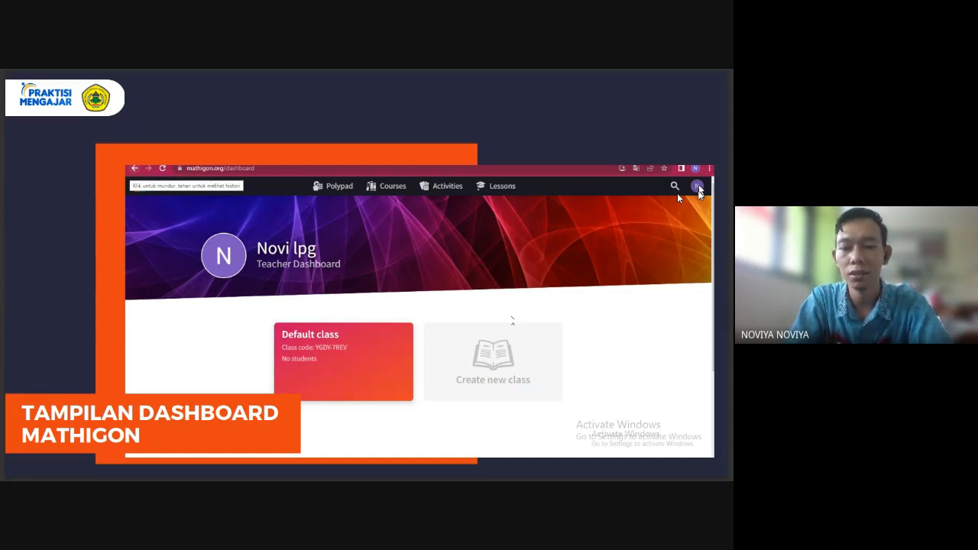
{"action": "key", "text": "Right"}
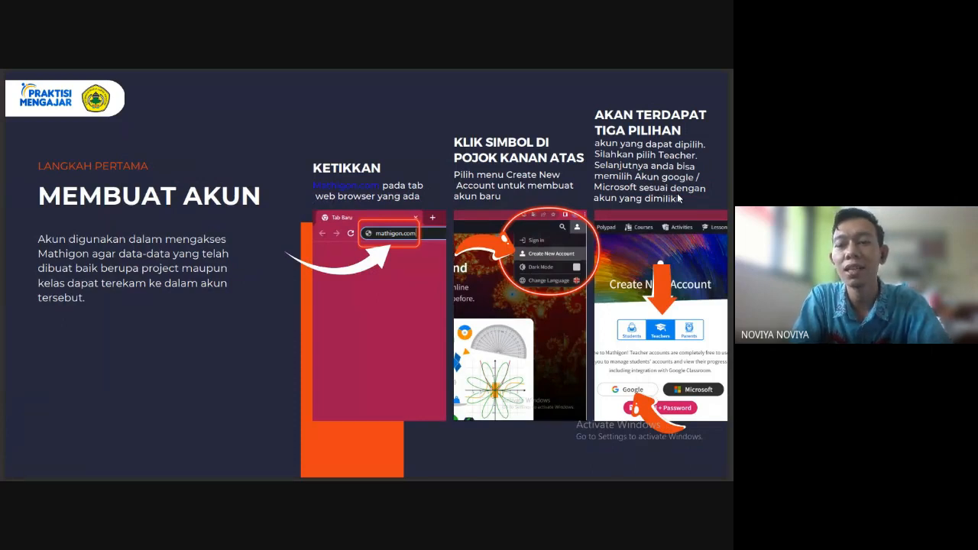
{"action": "key", "text": "Left"}
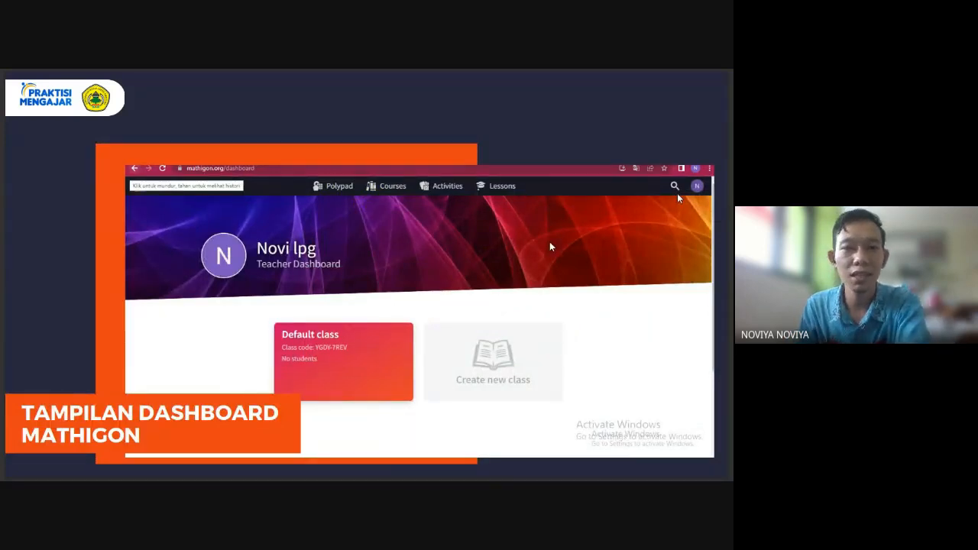
{"action": "key", "text": "Right"}
Exit the full-screen presentation and open Mathigon from the new-tab shortcut in the other Chrome window.
{"action": "right_click", "coordinate": [388, 287]}
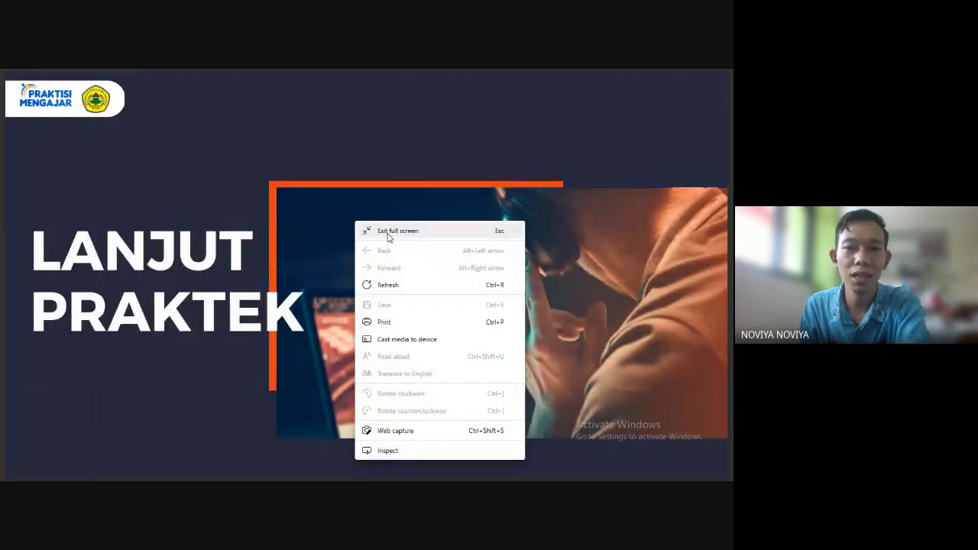
{"action": "left_click", "coordinate": [388, 232]}
{"action": "left_click", "coordinate": [330, 471]}
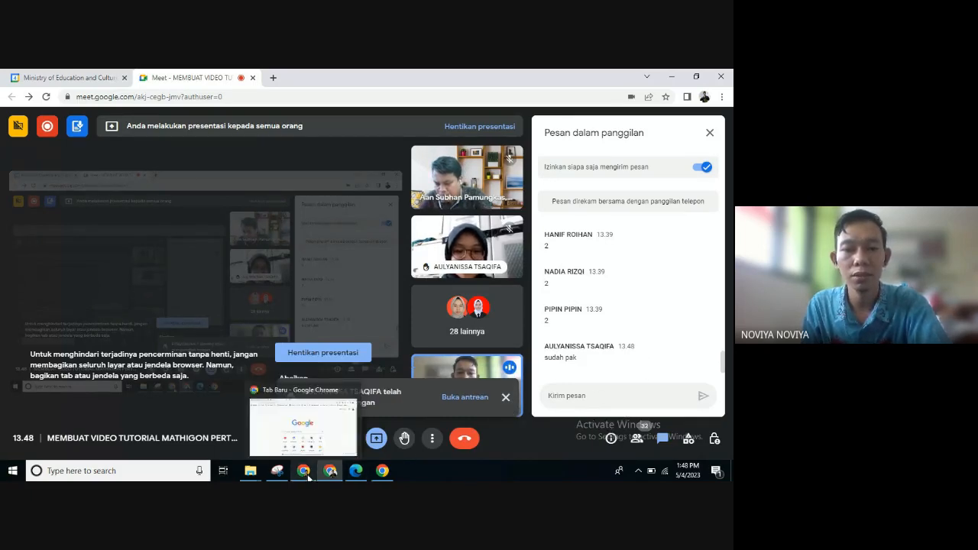
{"action": "left_click", "coordinate": [305, 474]}
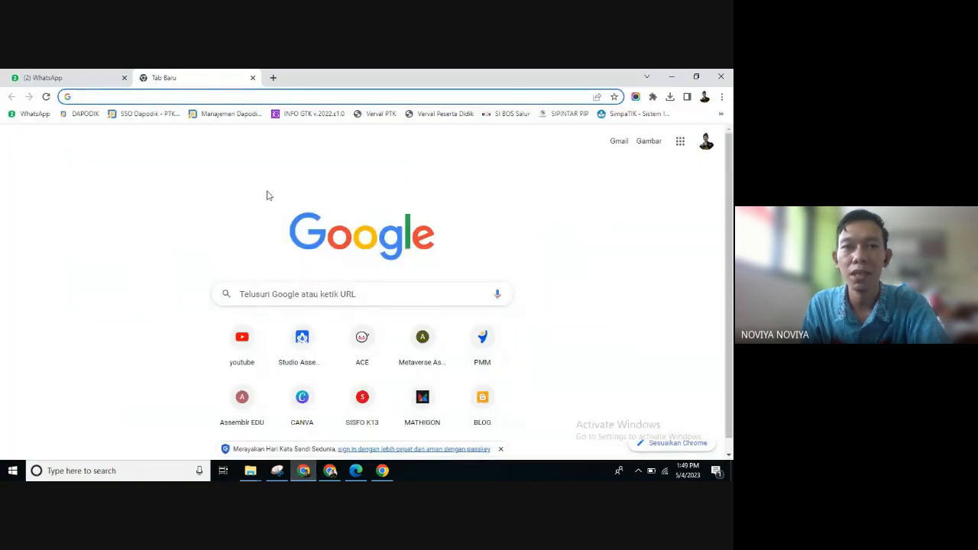
{"action": "left_click", "coordinate": [422, 402]}
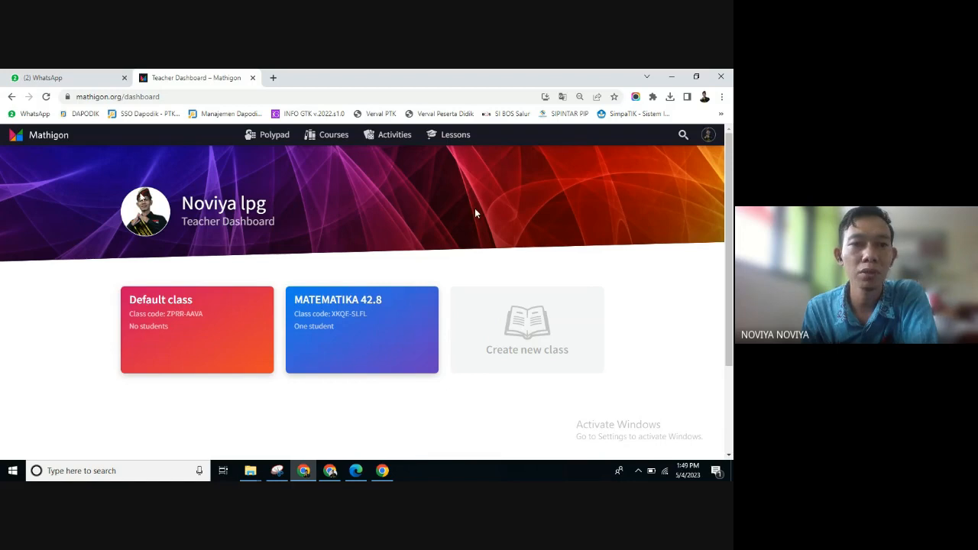
Examine the options in the account menu on the Teacher Dashboard and close it again.
{"action": "left_click", "coordinate": [708, 138]}
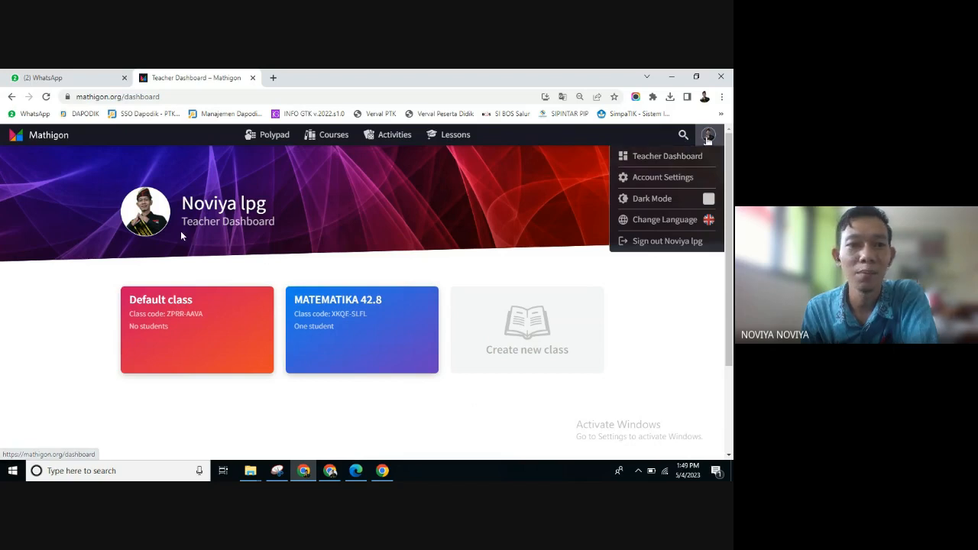
{"action": "left_click", "coordinate": [369, 175]}
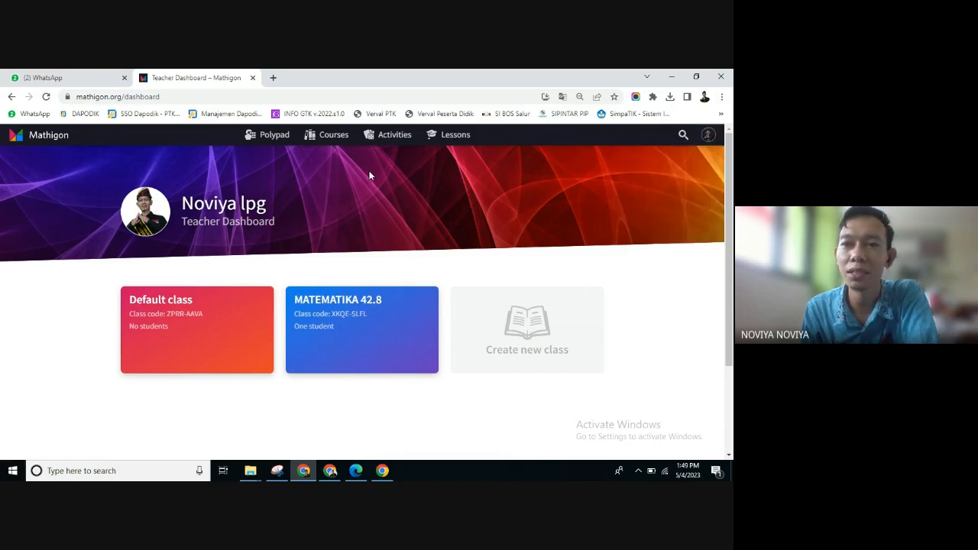
{"action": "left_click", "coordinate": [710, 135]}
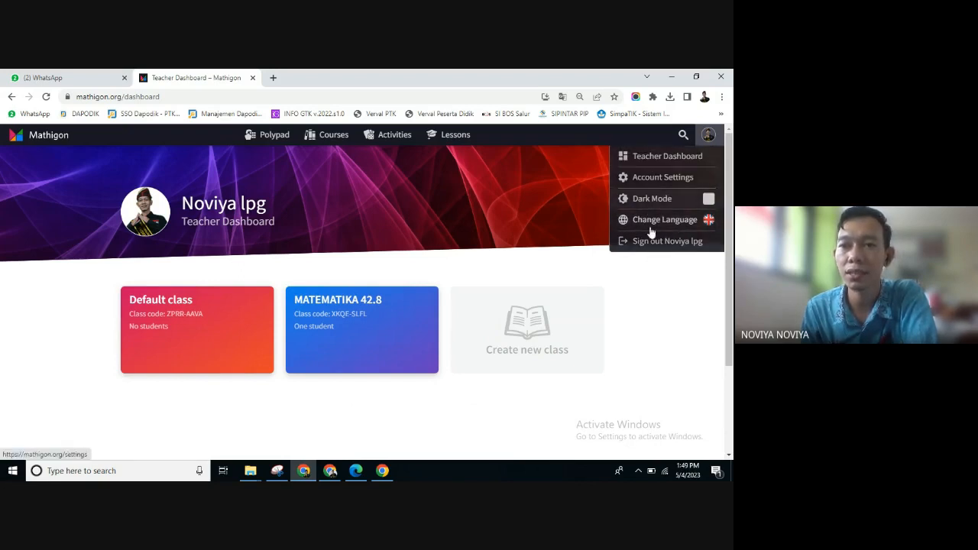
{"action": "left_click", "coordinate": [470, 206]}
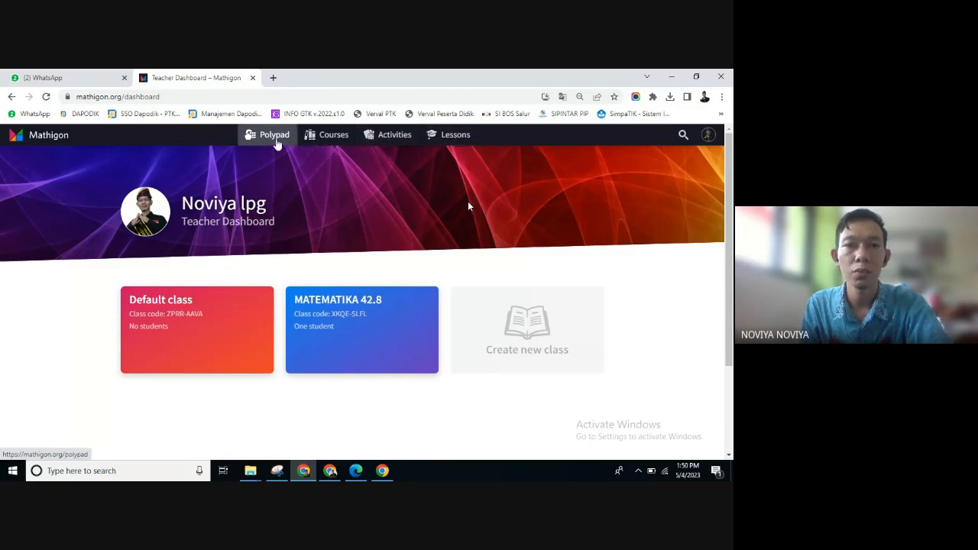
Look through Mathigon's four main sections: Polypad with its tile categories, Courses, Activities and Lessons.
{"action": "left_click", "coordinate": [277, 143]}
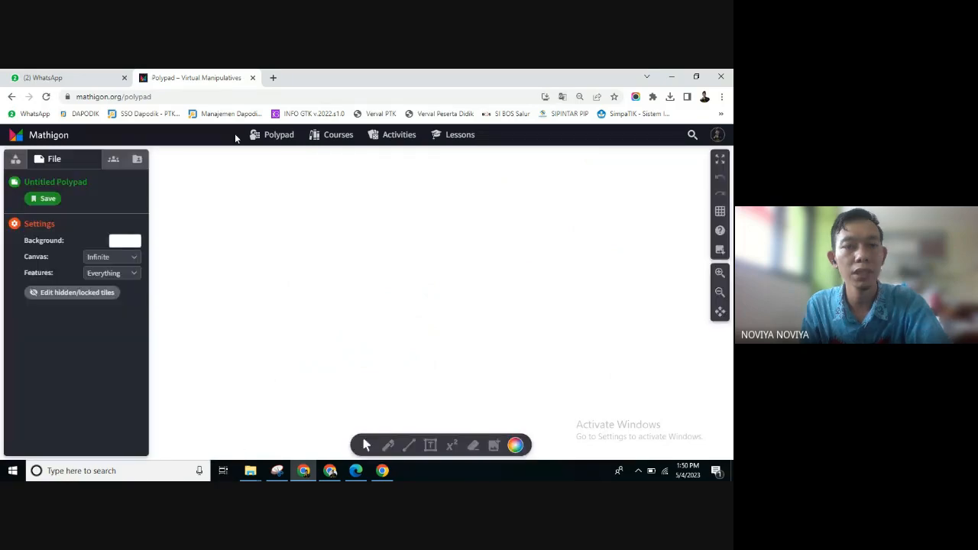
{"action": "left_click", "coordinate": [15, 160]}
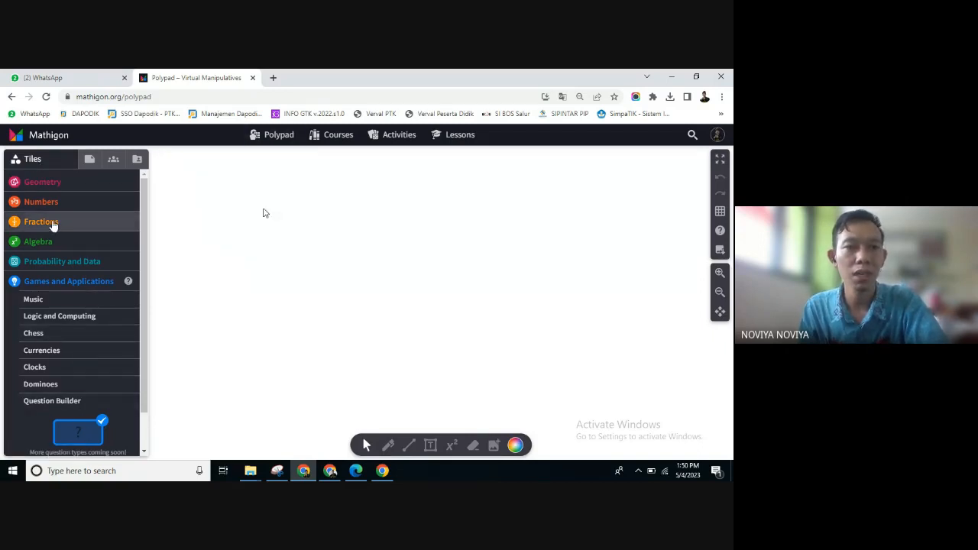
{"action": "left_click", "coordinate": [333, 137]}
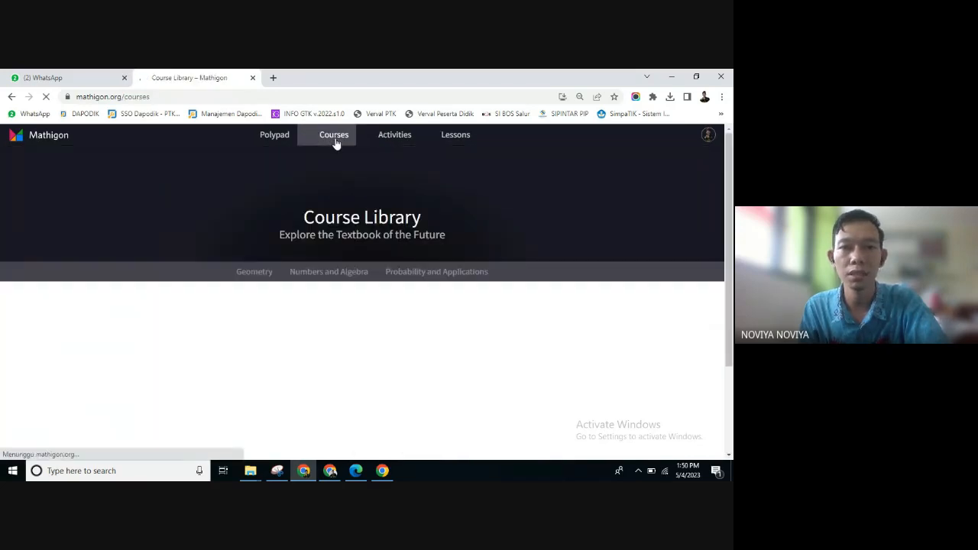
{"action": "left_click", "coordinate": [382, 142]}
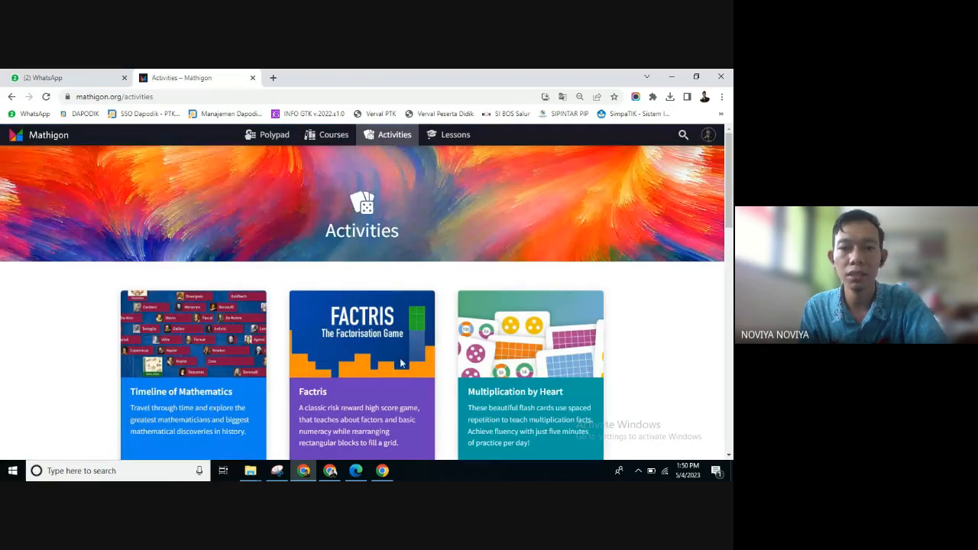
{"action": "scroll", "coordinate": [401, 375], "scroll_direction": "down", "scroll_amount": 1}
{"action": "scroll", "coordinate": [401, 375], "scroll_direction": "down", "scroll_amount": 1}
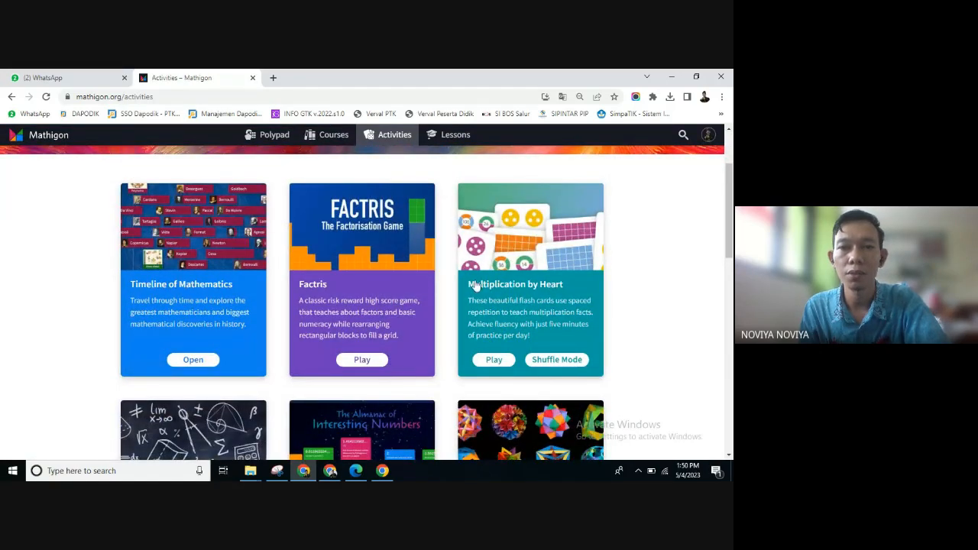
{"action": "left_click", "coordinate": [456, 136]}
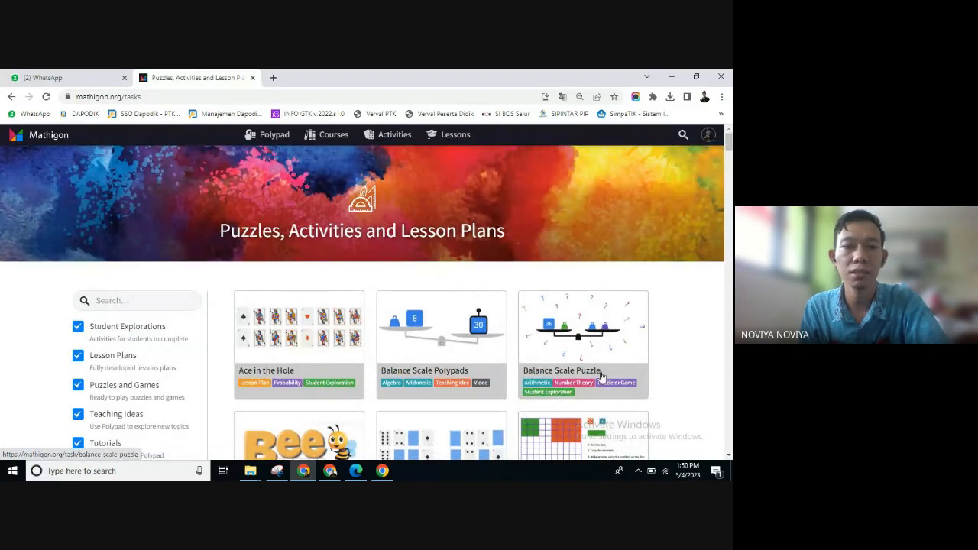
{"action": "scroll", "coordinate": [535, 382], "scroll_direction": "down", "scroll_amount": 3}
{"action": "scroll", "coordinate": [476, 362], "scroll_direction": "up", "scroll_amount": 3}
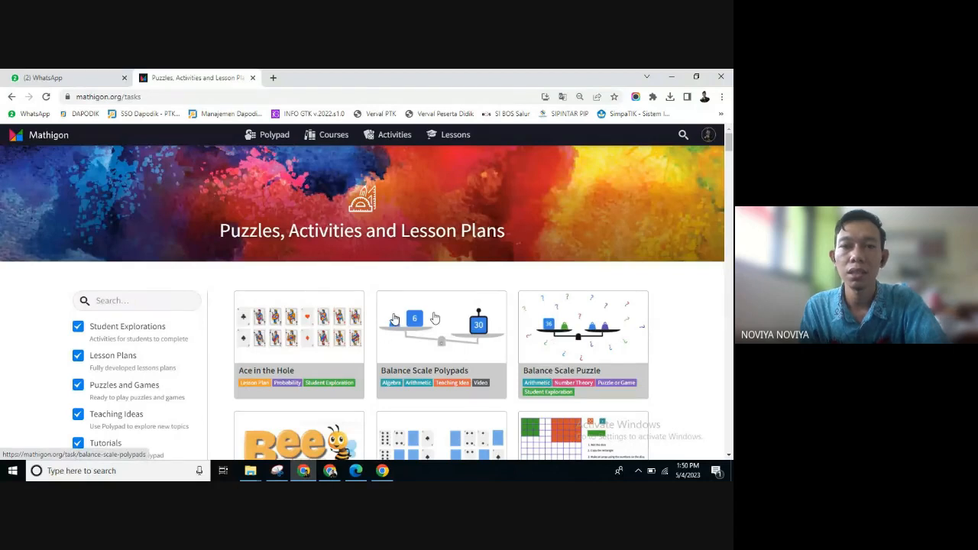
Return to Polypad and examine its Tiles, File, Class and Library sections.
{"action": "left_click", "coordinate": [280, 137]}
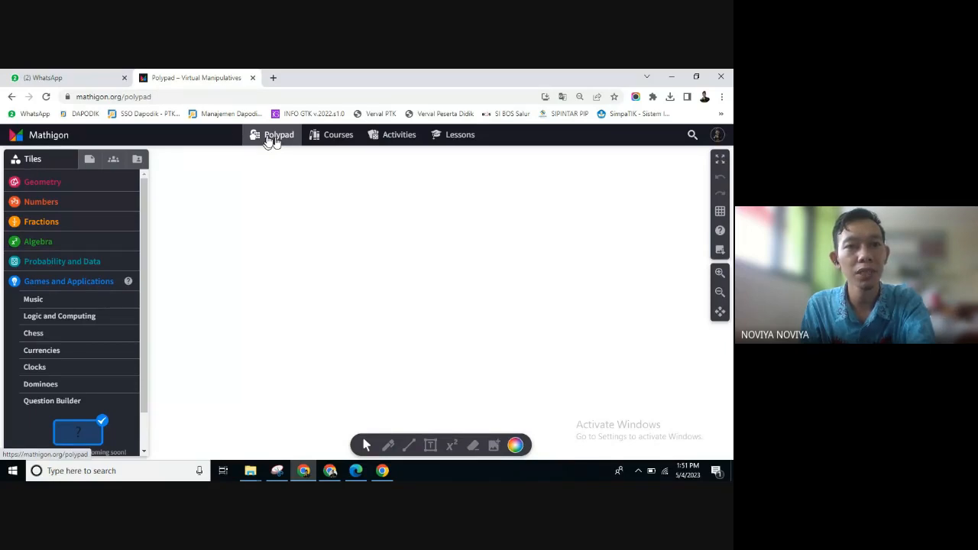
{"action": "left_click", "coordinate": [34, 163]}
{"action": "left_click", "coordinate": [88, 162]}
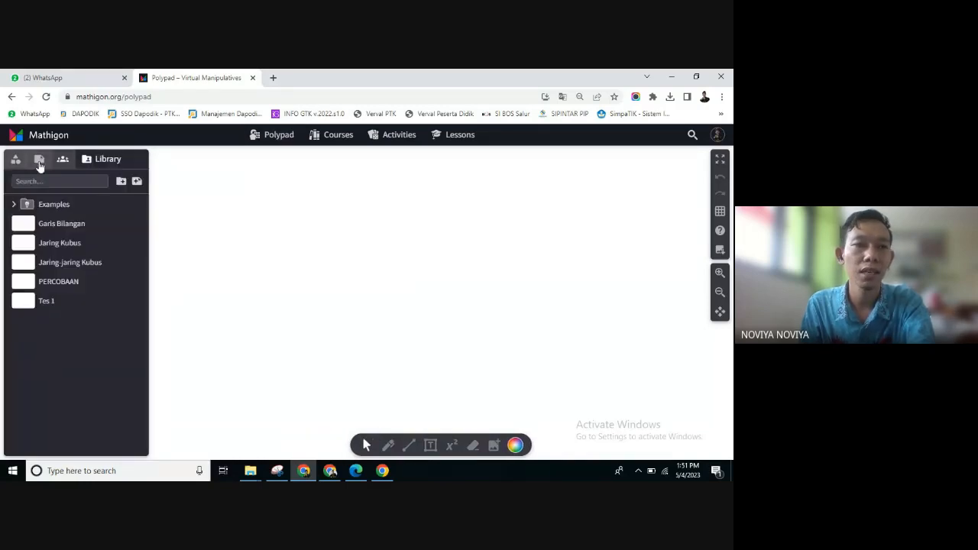
{"action": "left_click", "coordinate": [21, 163]}
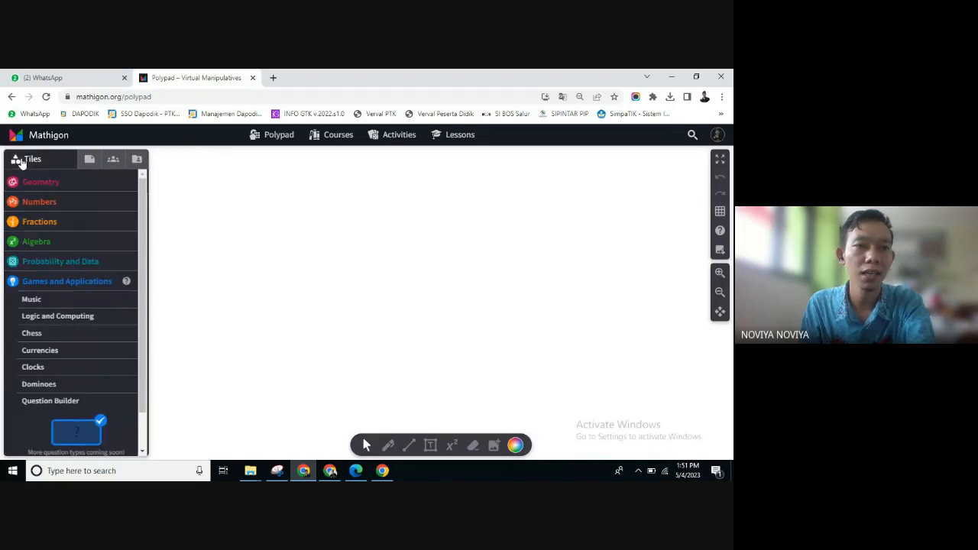
{"action": "left_click", "coordinate": [88, 161]}
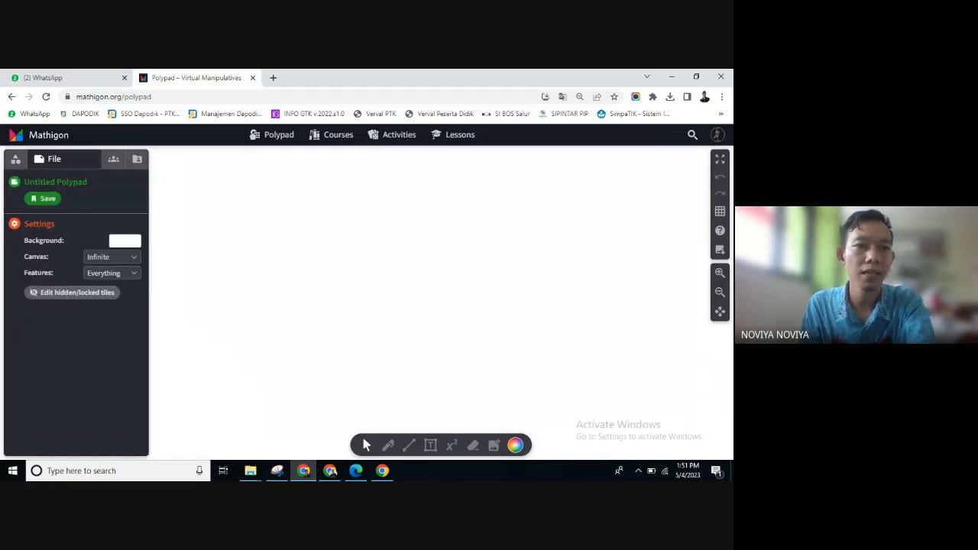
{"action": "left_click", "coordinate": [111, 160]}
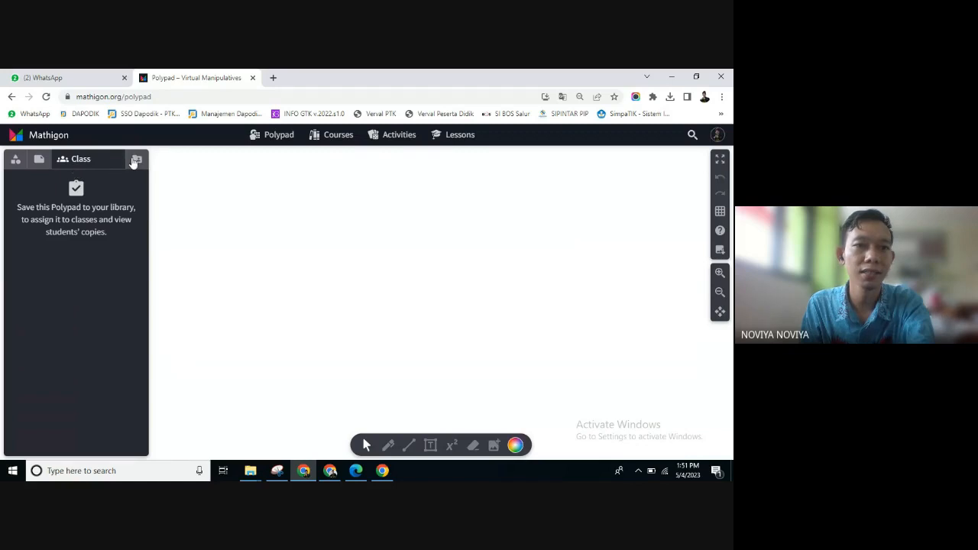
{"action": "left_click", "coordinate": [136, 160]}
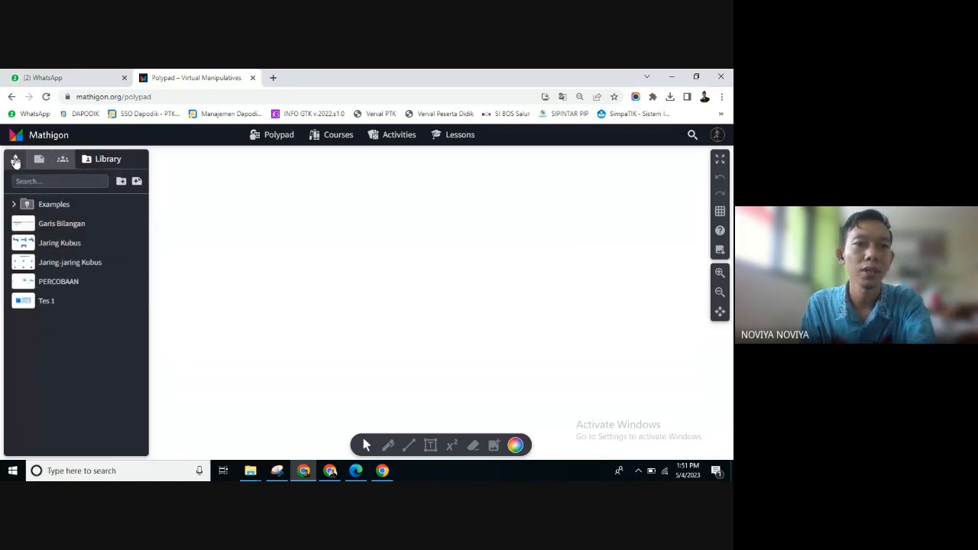
{"action": "left_click", "coordinate": [61, 160]}
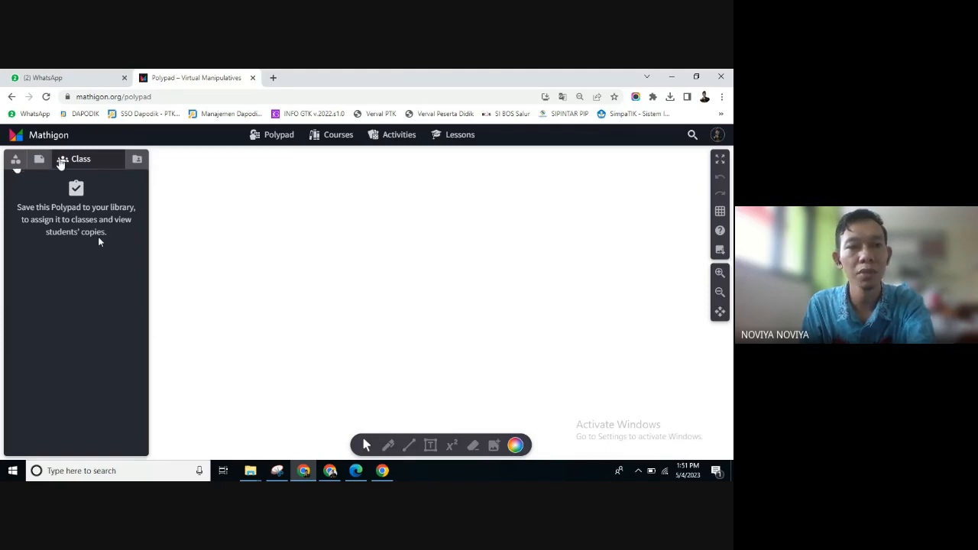
Look through the Geometry, Numbers, Fractions and Algebra tile categories in Polypad, leaving all categories collapsed.
{"action": "left_click", "coordinate": [17, 162]}
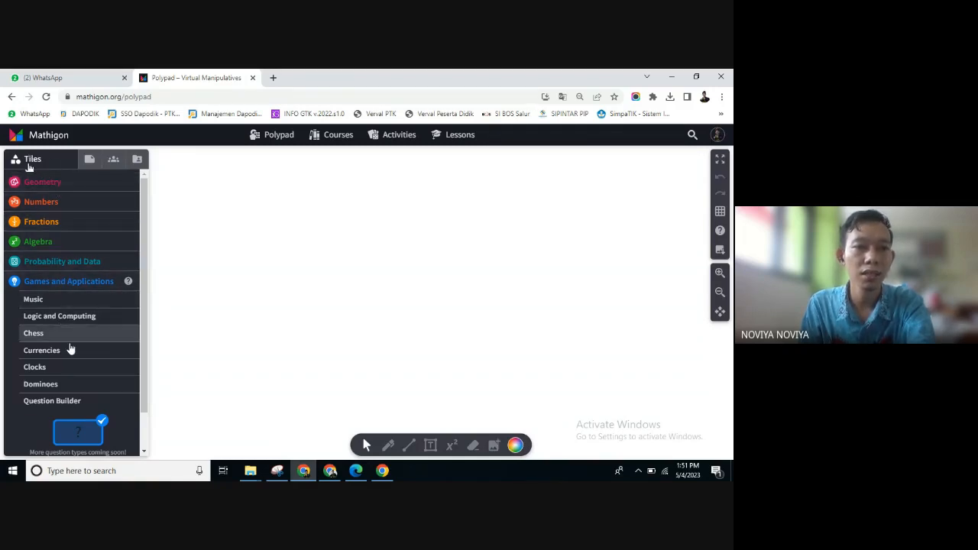
{"action": "left_click", "coordinate": [72, 287]}
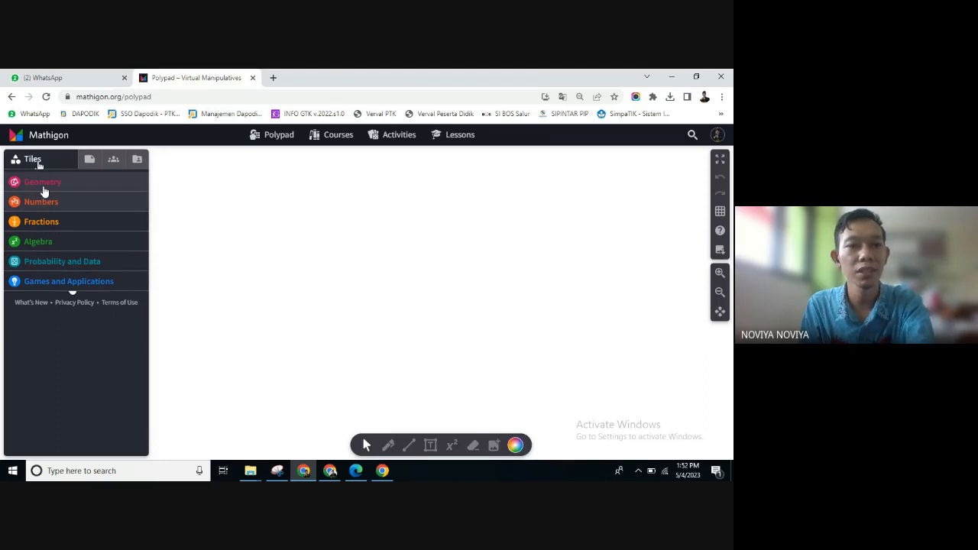
{"action": "left_click", "coordinate": [44, 185]}
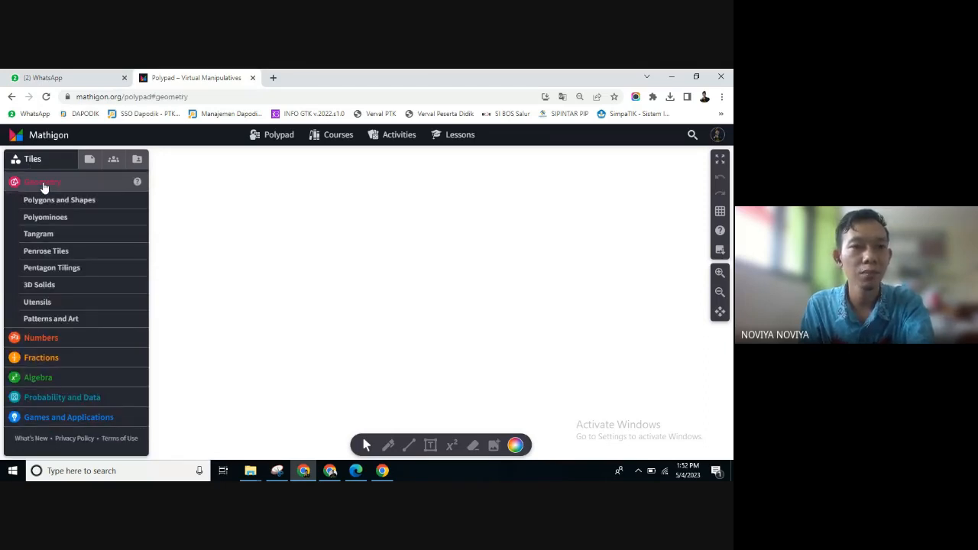
{"action": "left_click", "coordinate": [53, 340]}
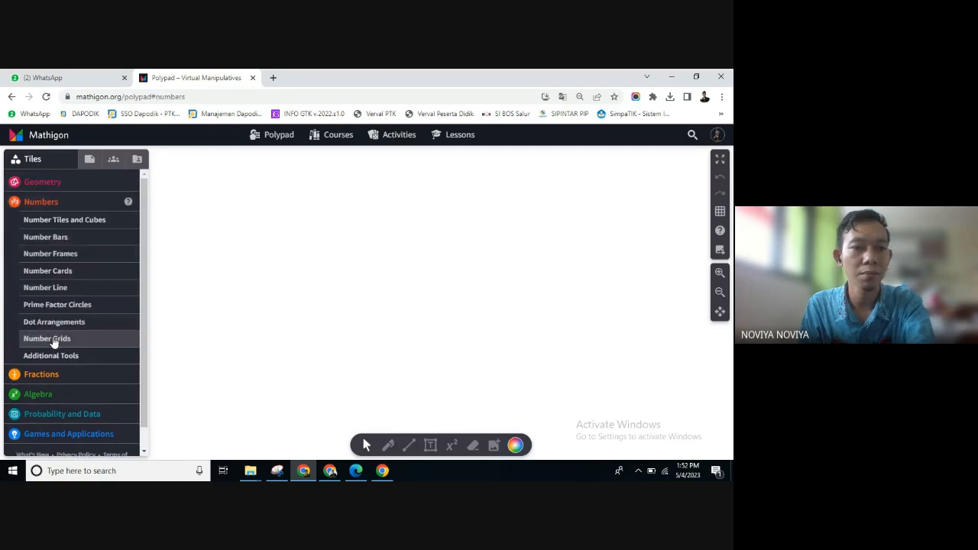
{"action": "left_click", "coordinate": [61, 377]}
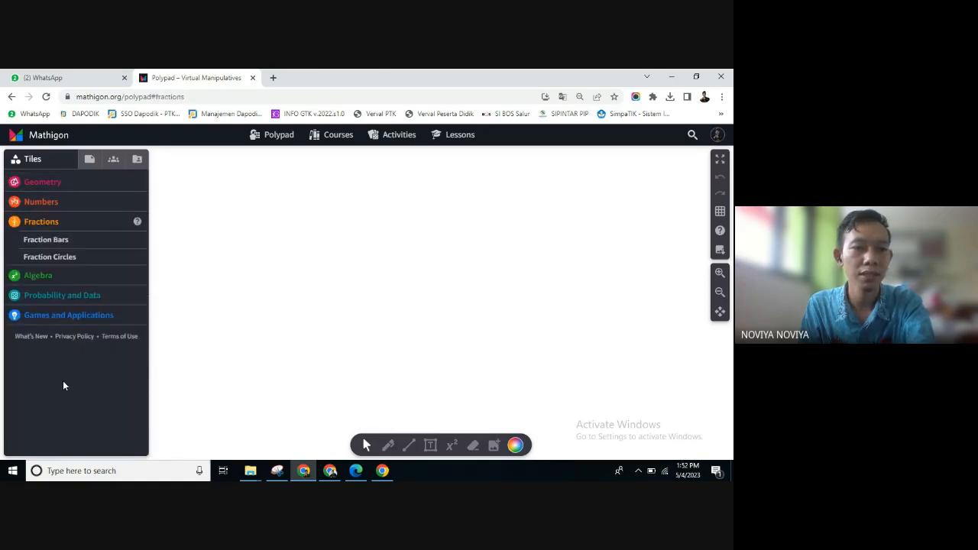
{"action": "left_click", "coordinate": [48, 277]}
{"action": "left_click", "coordinate": [48, 242]}
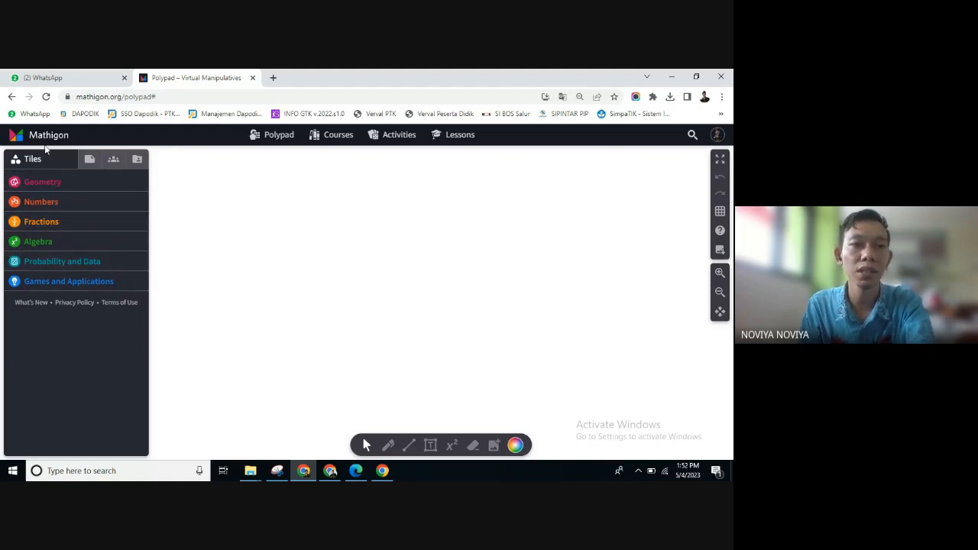
Expand Polygons and Shapes in the Geometry tiles and look over the available shapes.
{"action": "left_click", "coordinate": [52, 186]}
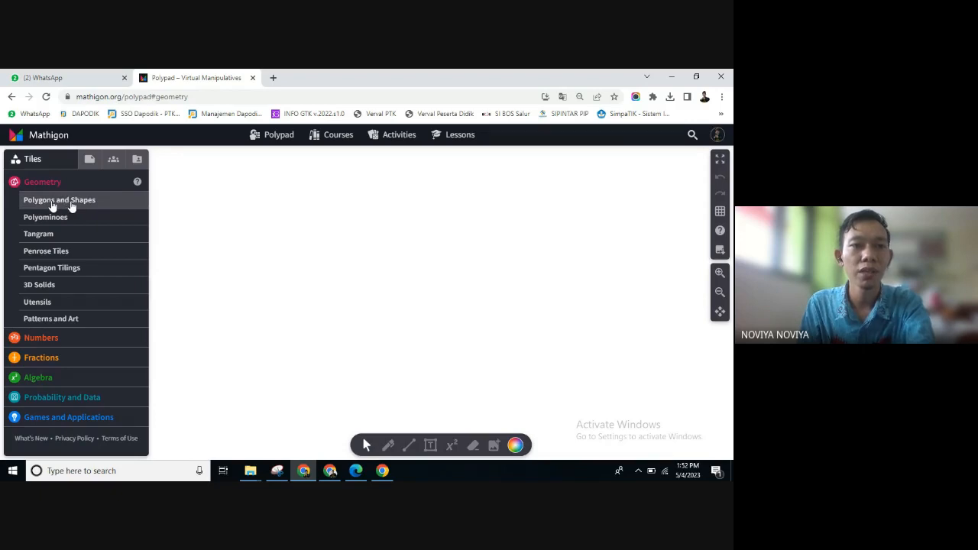
{"action": "left_click", "coordinate": [74, 205]}
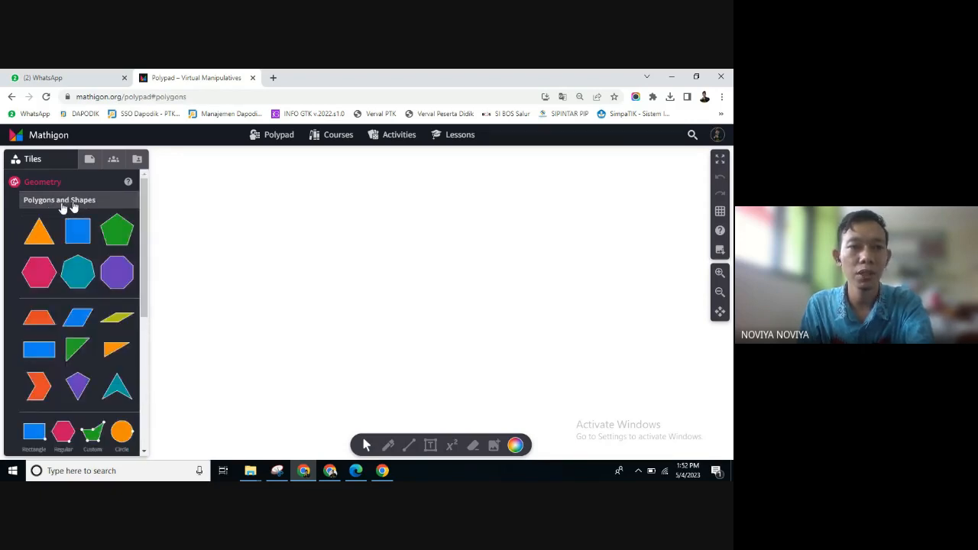
{"action": "left_click", "coordinate": [72, 203]}
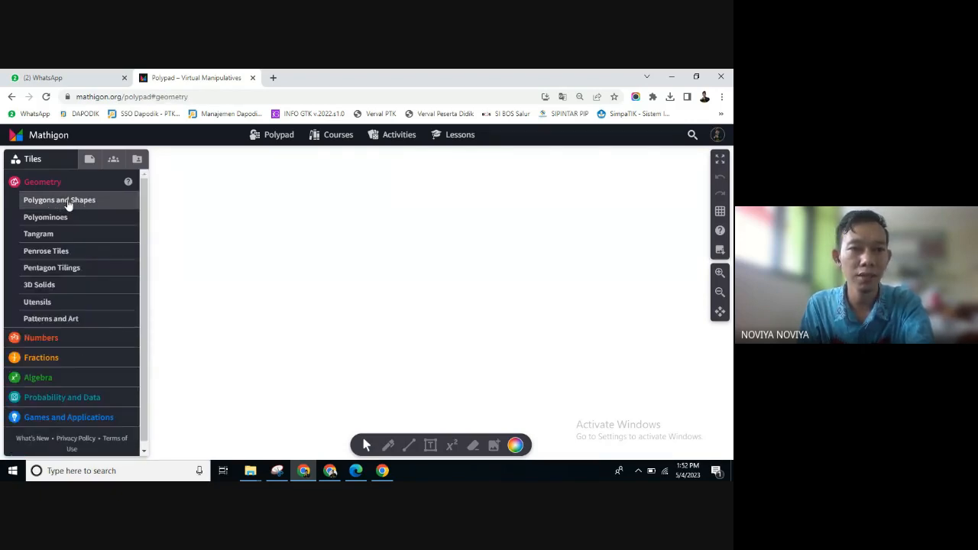
{"action": "left_click", "coordinate": [66, 203]}
{"action": "scroll", "coordinate": [119, 227], "scroll_direction": "down", "scroll_amount": 1}
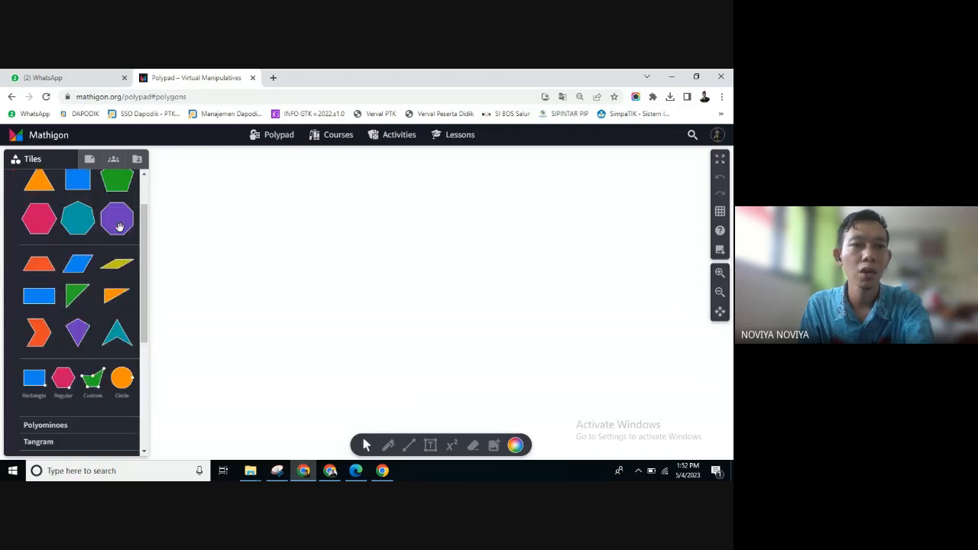
{"action": "scroll", "coordinate": [120, 227], "scroll_direction": "up", "scroll_amount": 1}
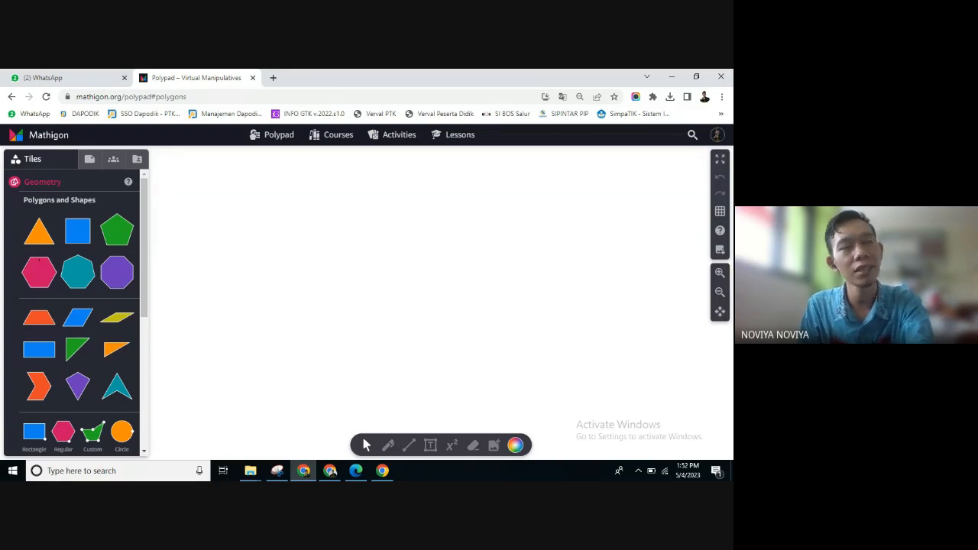
{"action": "left_click", "coordinate": [78, 232]}
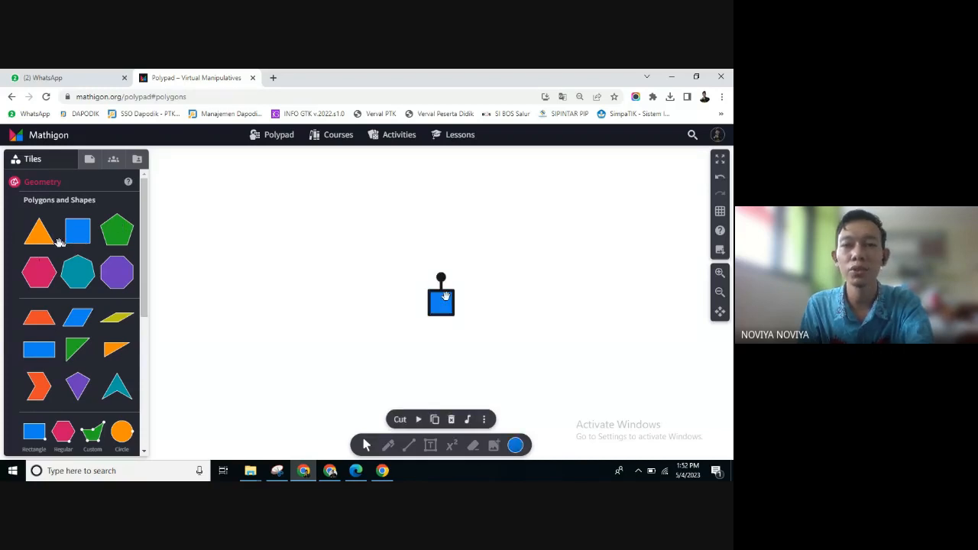
{"action": "left_click", "coordinate": [451, 419]}
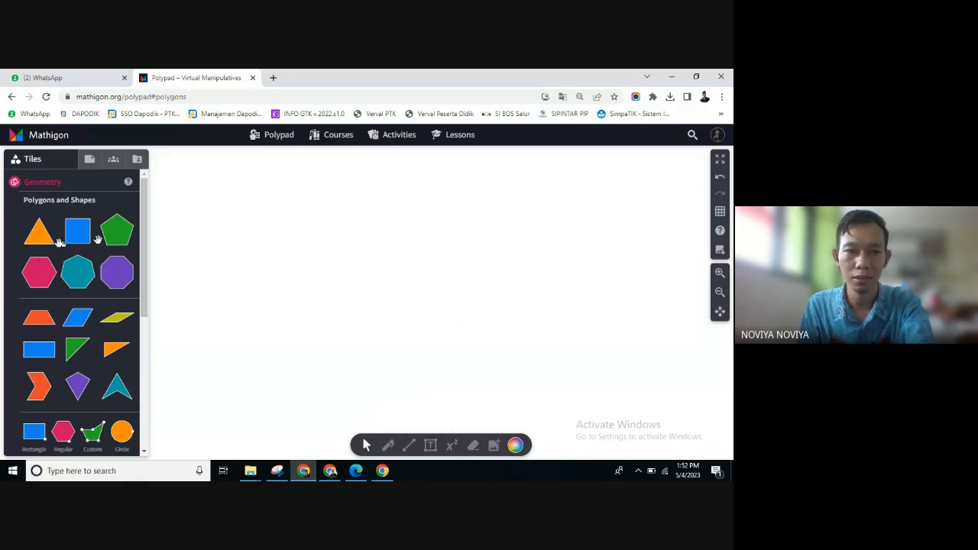
{"action": "left_click_drag", "start_coordinate": [80, 236], "coordinate": [395, 240]}
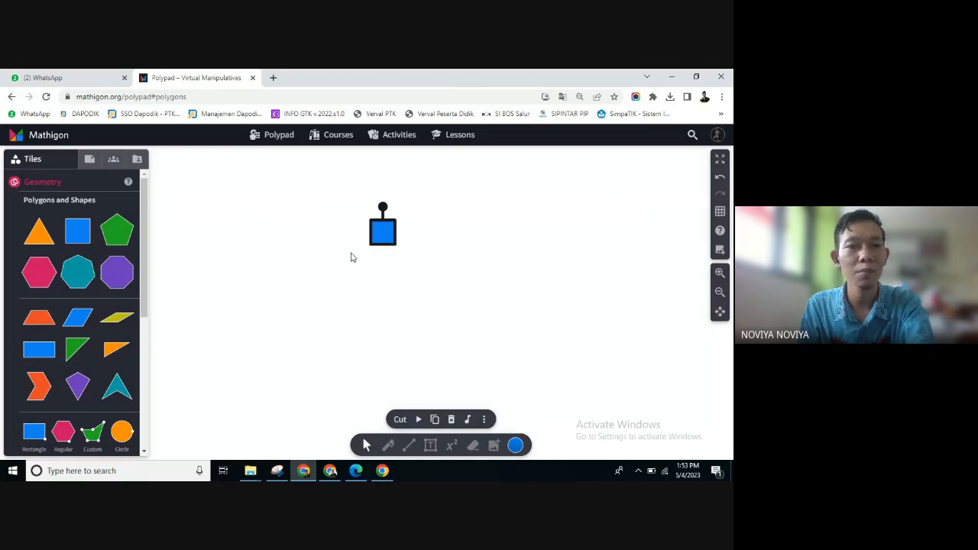
{"action": "left_click", "coordinate": [452, 420]}
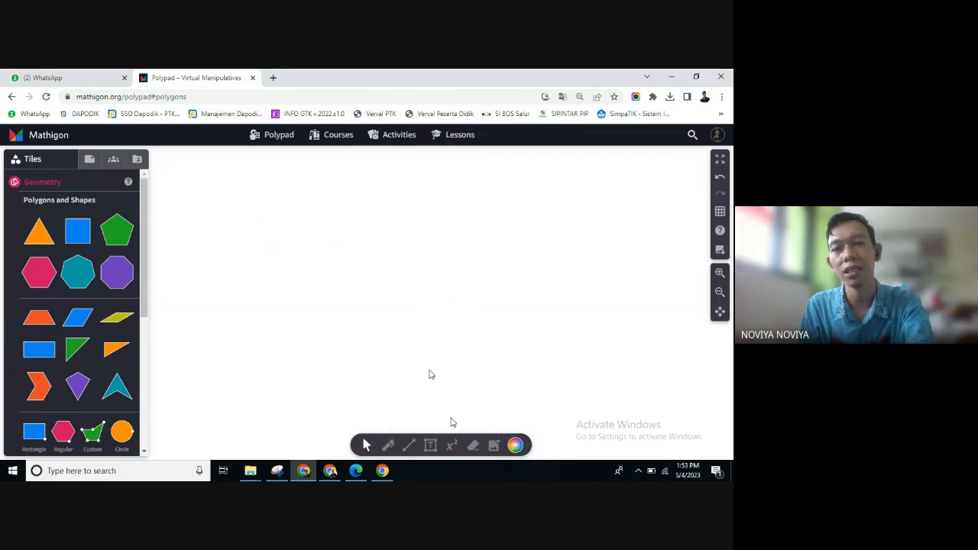
Add a square tile to the canvas, set its scale to 4 and move it up and to the left.
{"action": "left_click", "coordinate": [79, 236]}
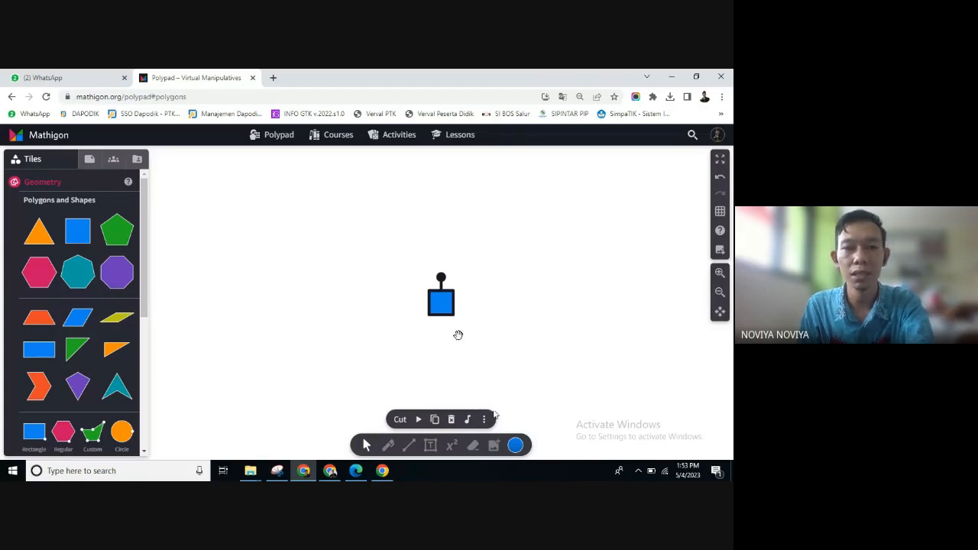
{"action": "left_click", "coordinate": [483, 419]}
{"action": "double_click", "coordinate": [452, 324]}
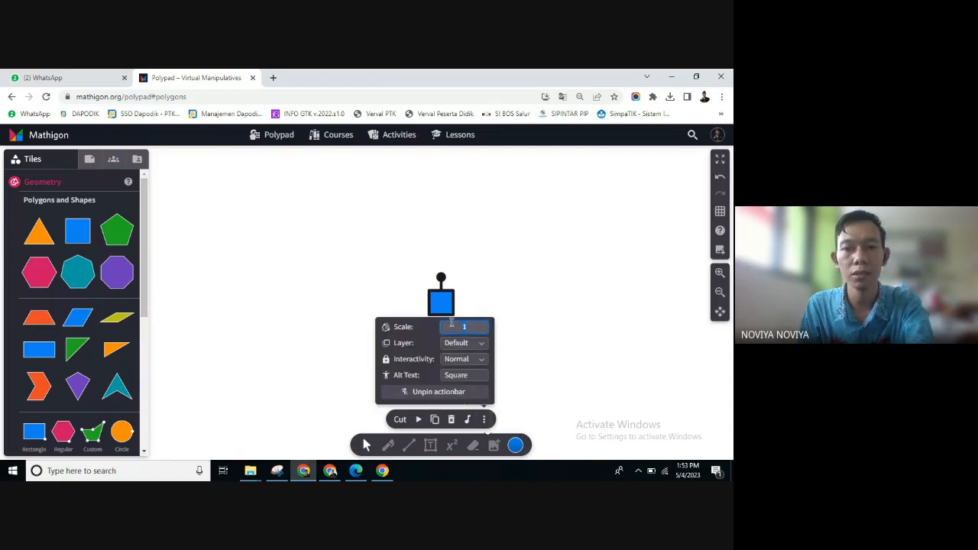
{"action": "type", "text": "4"}
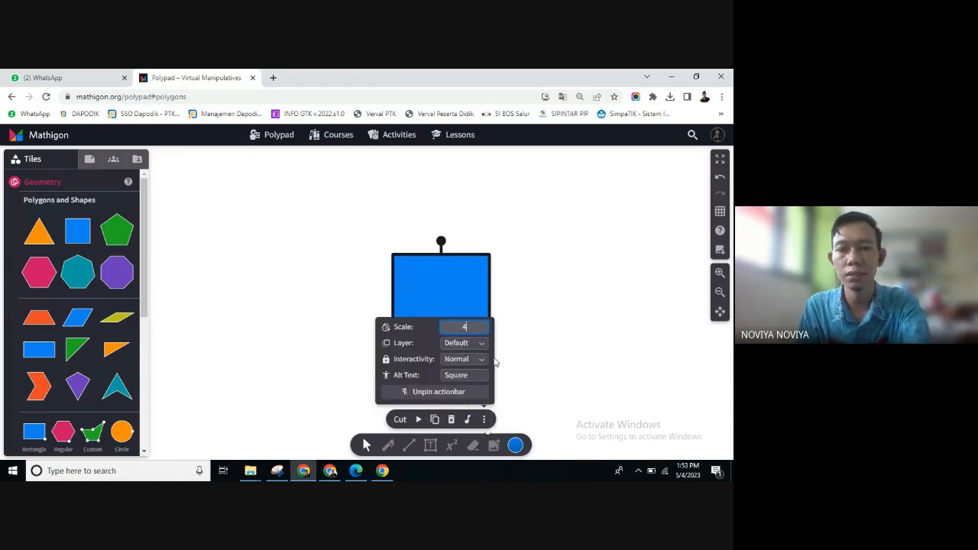
{"action": "left_click", "coordinate": [541, 320]}
{"action": "left_click_drag", "start_coordinate": [437, 309], "coordinate": [397, 253]}
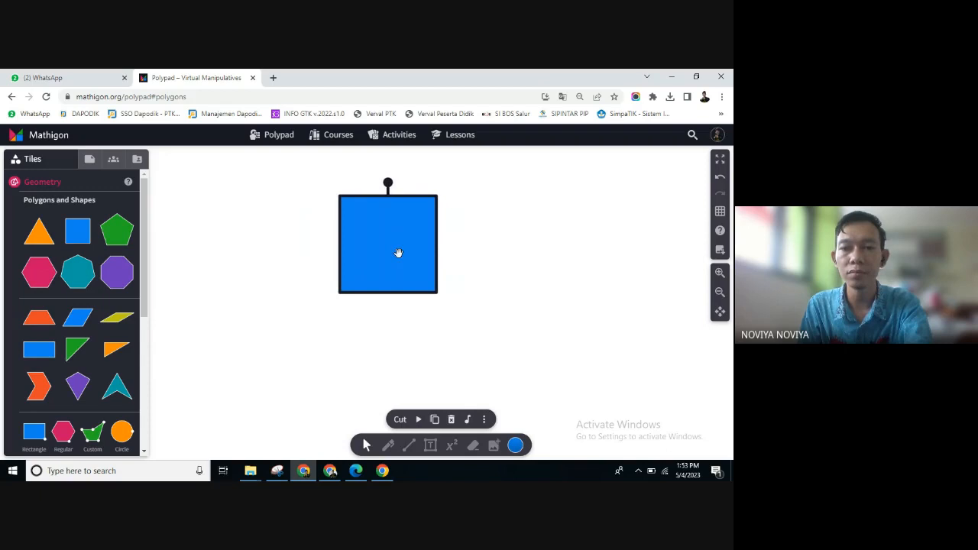
Set the square's scale to 1.
{"action": "left_click", "coordinate": [484, 419]}
{"action": "left_click_drag", "start_coordinate": [473, 327], "coordinate": [456, 326]}
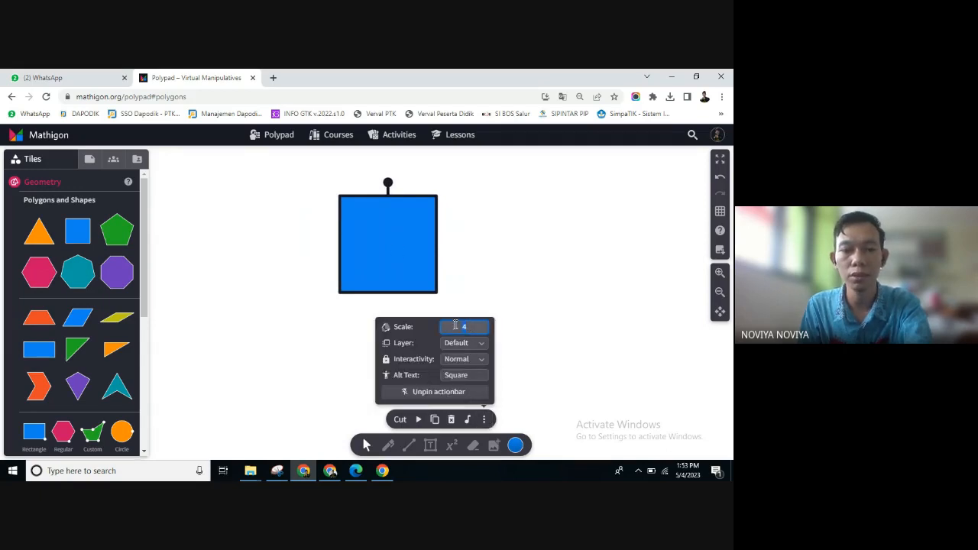
{"action": "type", "text": "1"}
{"action": "left_click", "coordinate": [511, 284]}
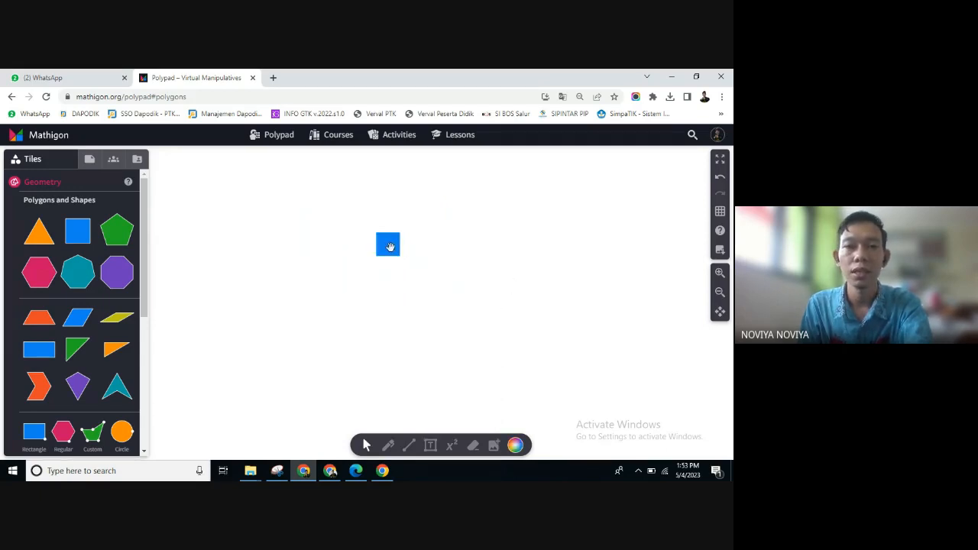
Move the square to the upper-left area of the canvas.
{"action": "left_click_drag", "start_coordinate": [388, 247], "coordinate": [279, 223]}
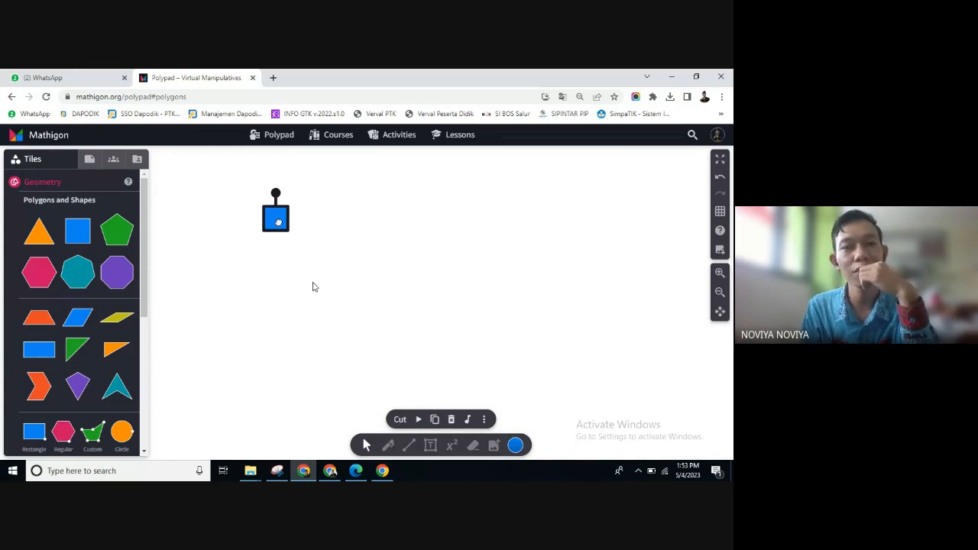
{"action": "left_click", "coordinate": [360, 287]}
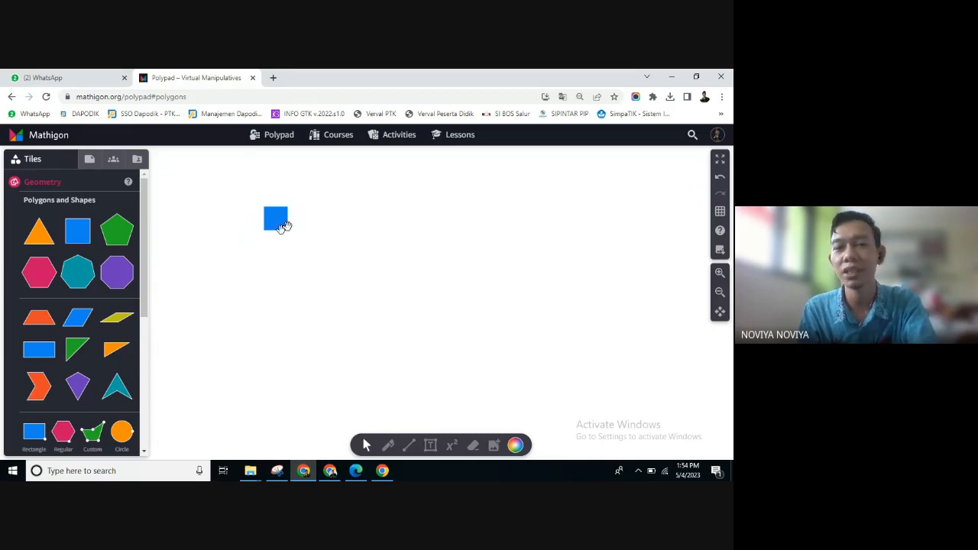
{"action": "left_click_drag", "start_coordinate": [282, 225], "coordinate": [277, 214]}
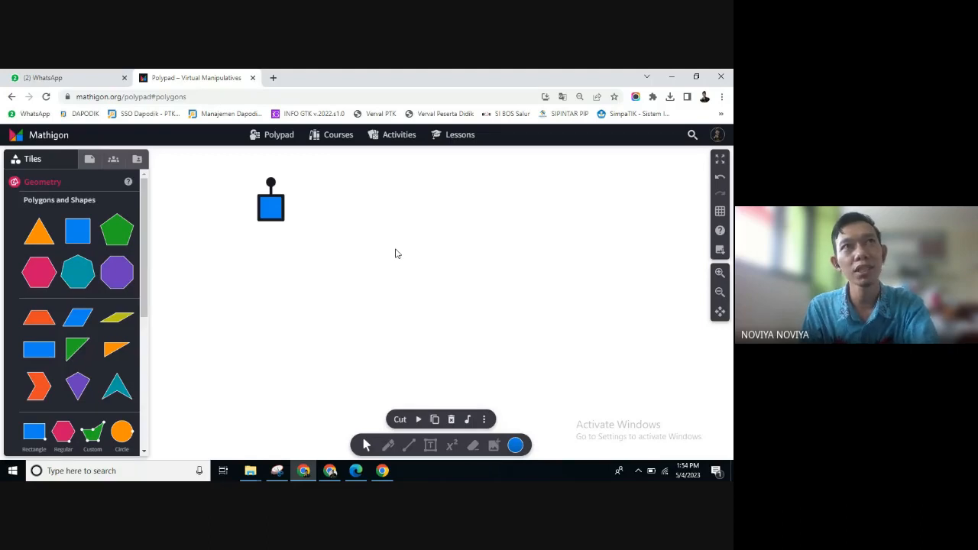
{"action": "left_click", "coordinate": [350, 263]}
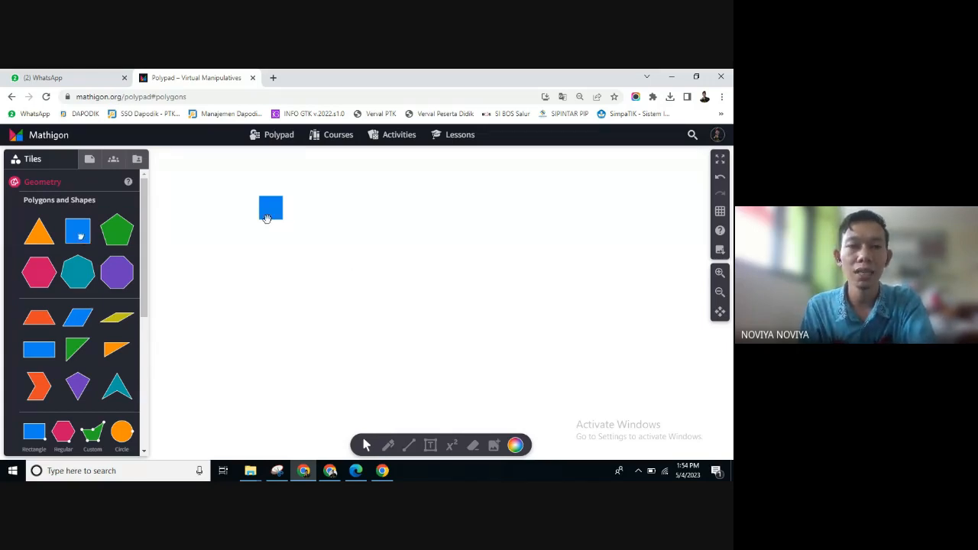
{"action": "left_click_drag", "start_coordinate": [254, 217], "coordinate": [256, 213]}
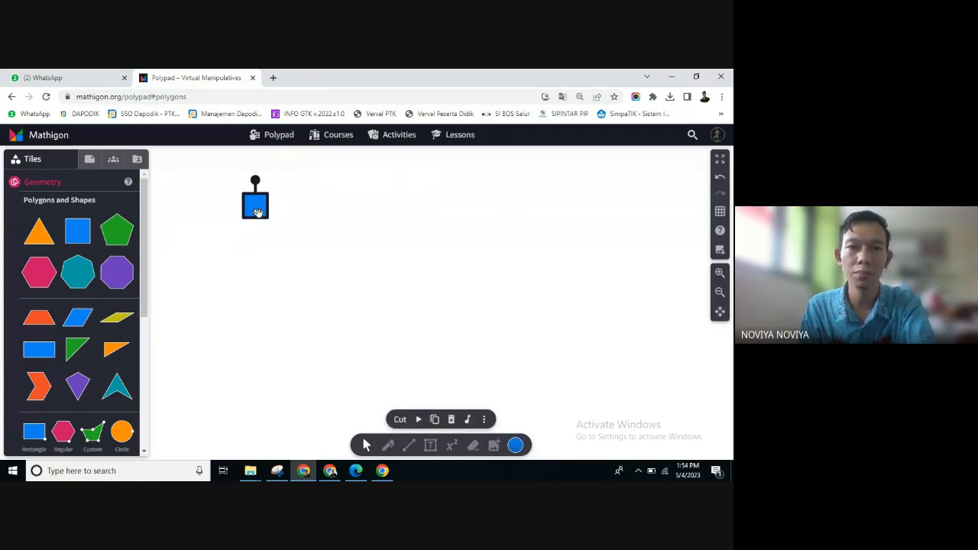
Add a second square directly below the first and duplicate it to the right to form a row of four squares.
{"action": "left_click", "coordinate": [78, 237]}
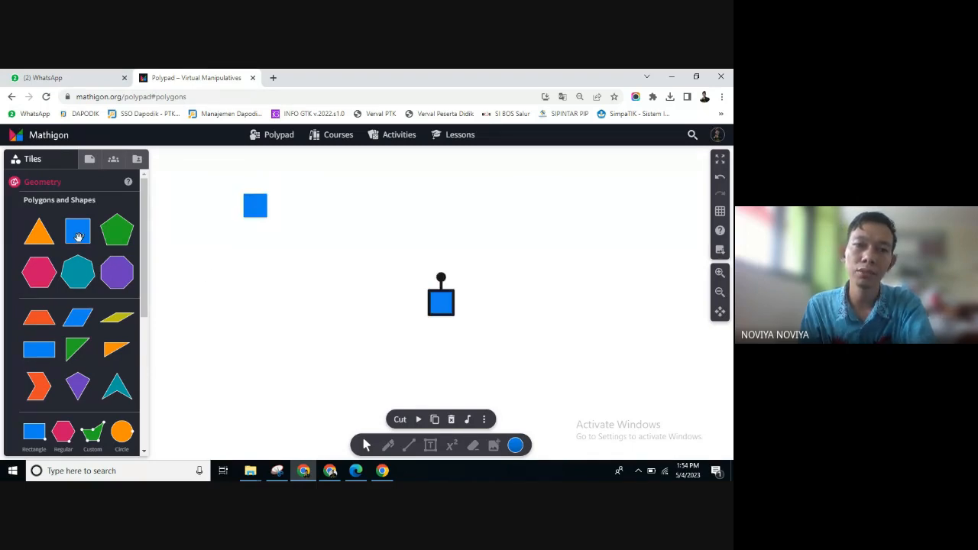
{"action": "left_click_drag", "start_coordinate": [441, 304], "coordinate": [256, 234]}
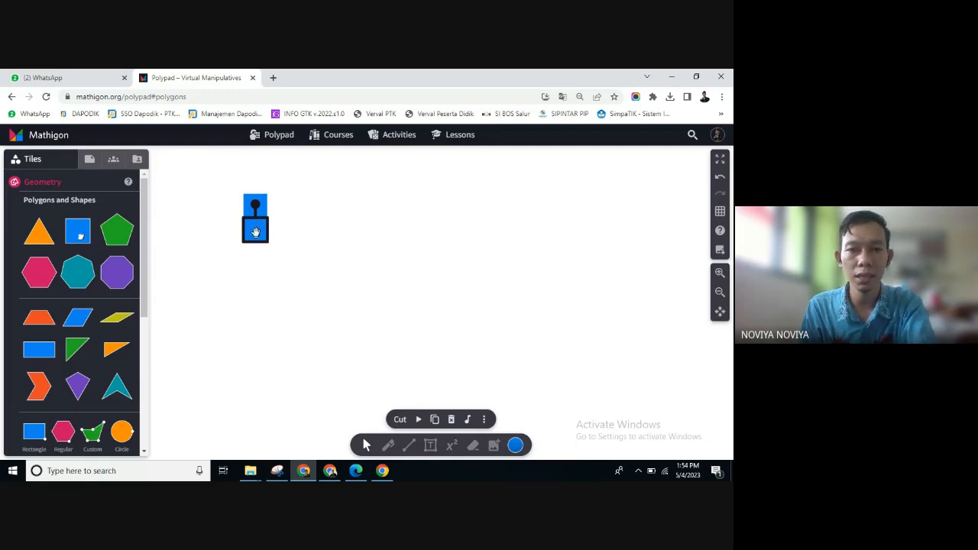
{"action": "left_click", "coordinate": [434, 419]}
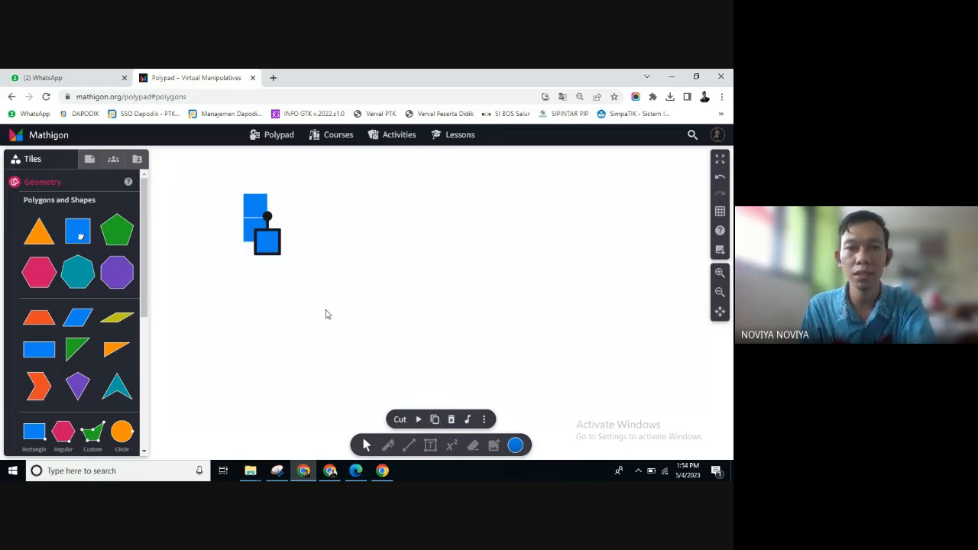
{"action": "left_click_drag", "start_coordinate": [273, 243], "coordinate": [284, 234]}
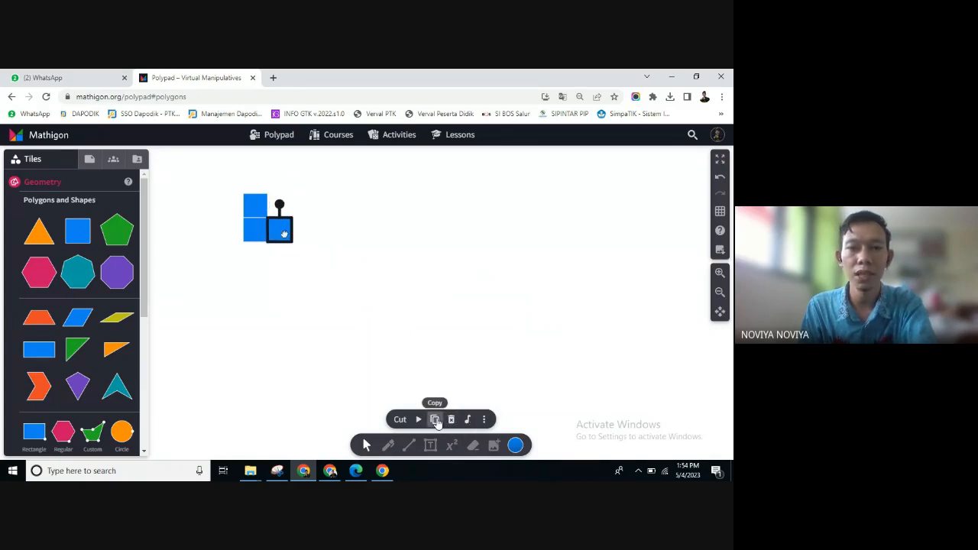
{"action": "left_click", "coordinate": [434, 419]}
{"action": "left_click_drag", "start_coordinate": [299, 243], "coordinate": [334, 237]}
{"action": "left_click", "coordinate": [434, 419]}
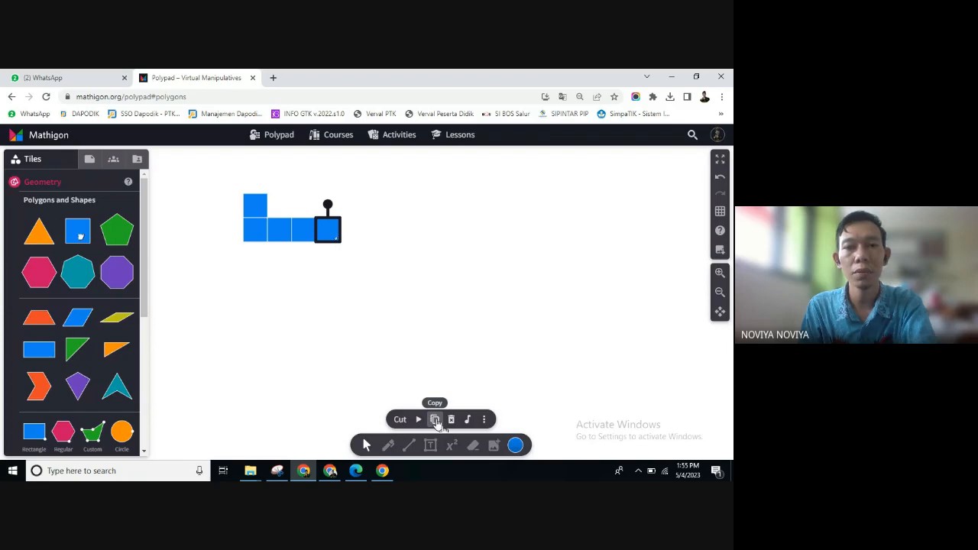
Duplicate the rightmost square of the row and attach the copy directly below it to complete the six-square cube net.
{"action": "left_click", "coordinate": [435, 420]}
{"action": "left_click_drag", "start_coordinate": [340, 248], "coordinate": [332, 258]}
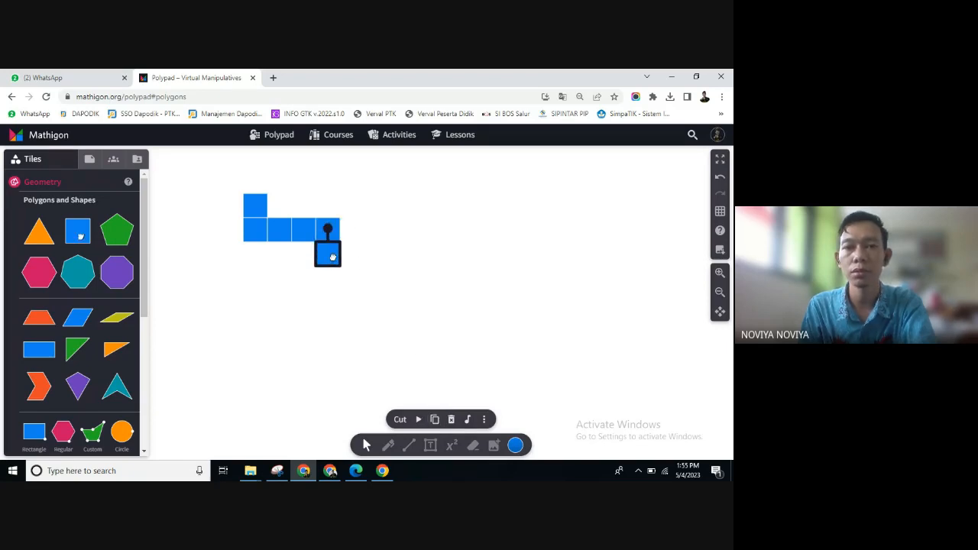
{"action": "left_click", "coordinate": [424, 317]}
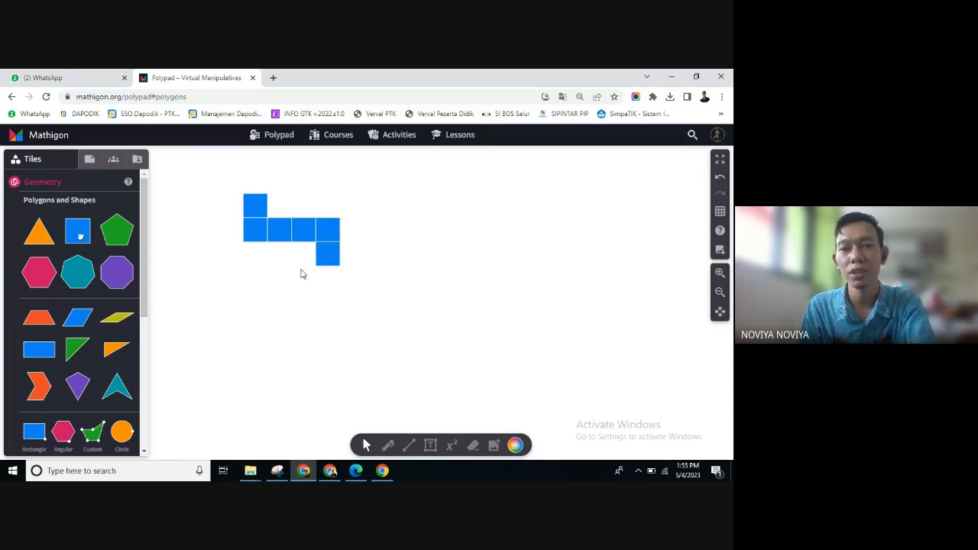
Recolour the single squares above and below the row of four to magenta.
{"action": "left_click", "coordinate": [258, 208]}
{"action": "left_click", "coordinate": [515, 446]}
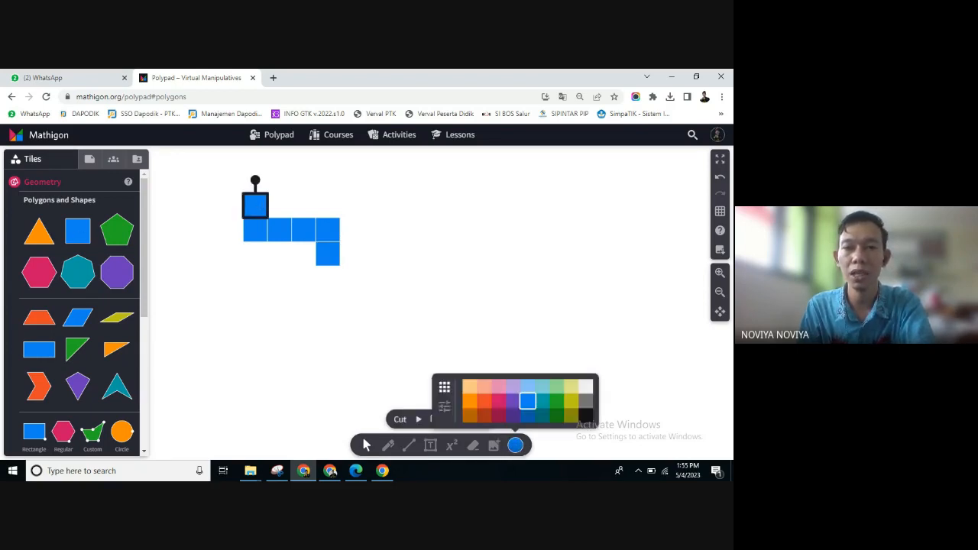
{"action": "left_click", "coordinate": [506, 398]}
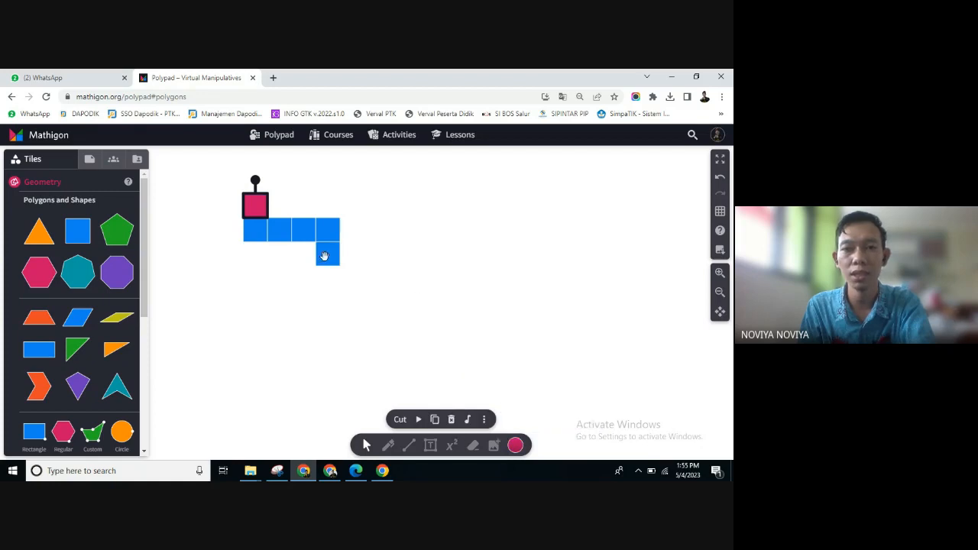
{"action": "left_click", "coordinate": [327, 256]}
{"action": "left_click", "coordinate": [516, 446]}
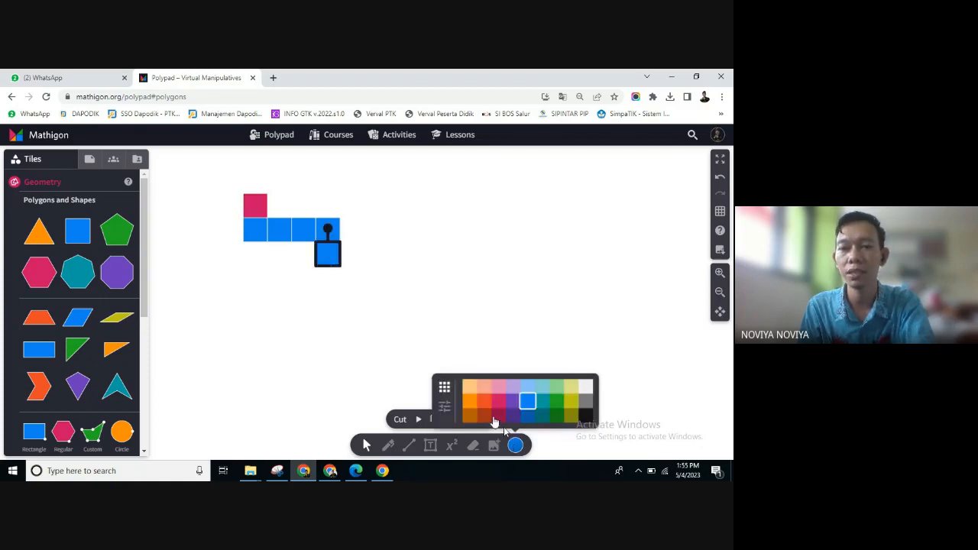
{"action": "left_click", "coordinate": [497, 408]}
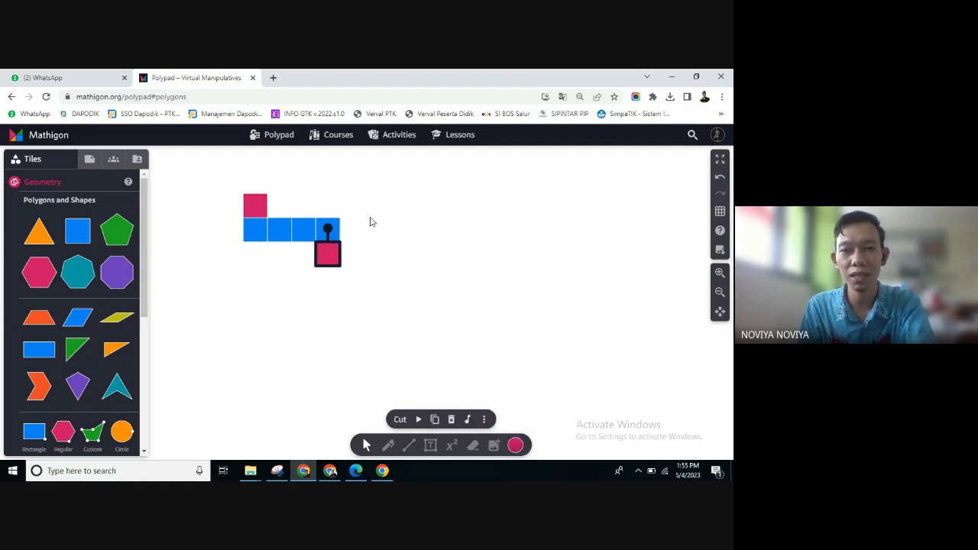
{"action": "left_click", "coordinate": [367, 226]}
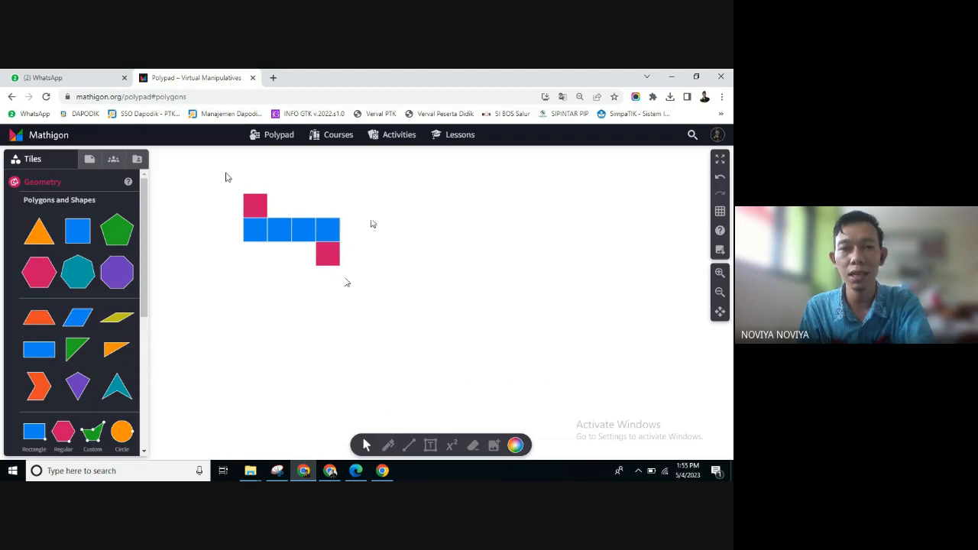
Fold the six-square net into a cube, rotate it, and unfold it back into separate flat squares.
{"action": "left_click_drag", "start_coordinate": [225, 175], "coordinate": [354, 281]}
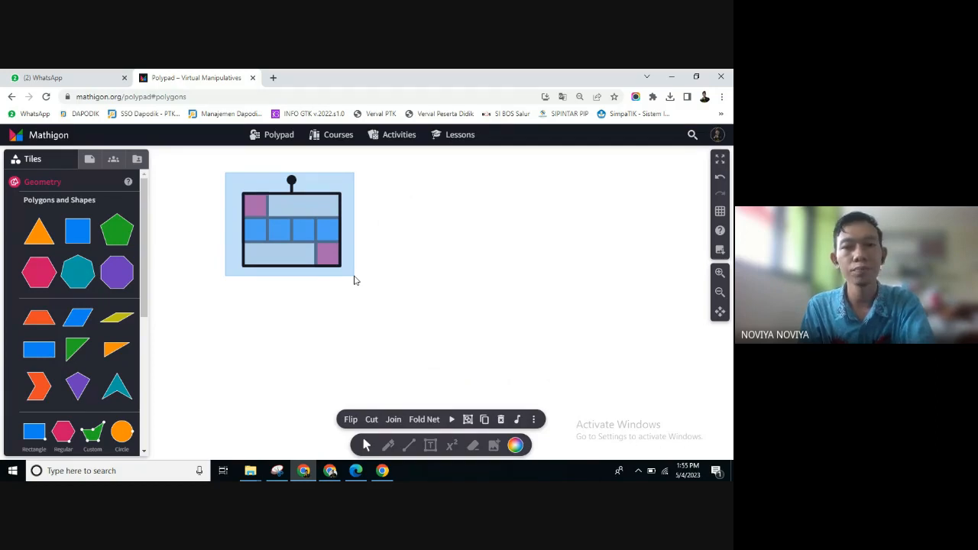
{"action": "left_click_drag", "start_coordinate": [354, 281], "coordinate": [354, 280]}
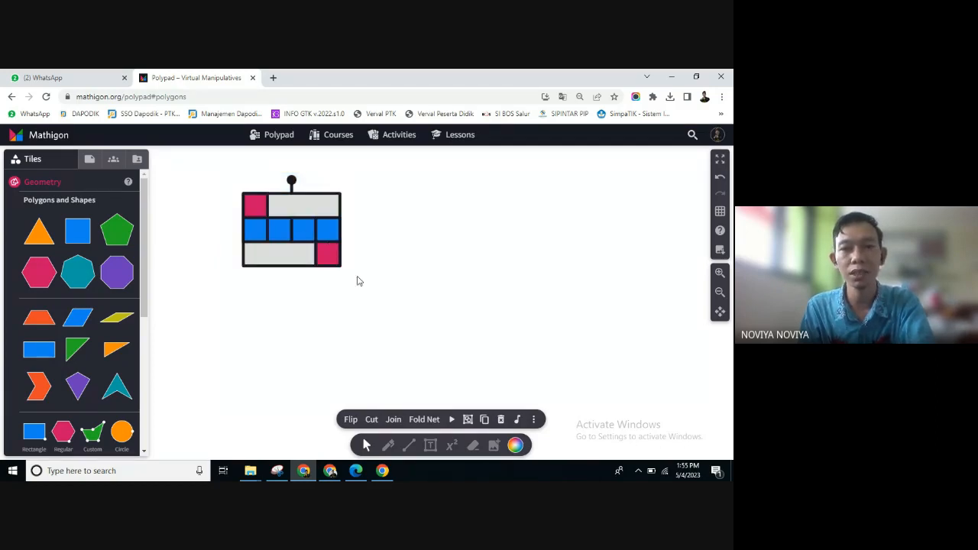
{"action": "left_click", "coordinate": [431, 423]}
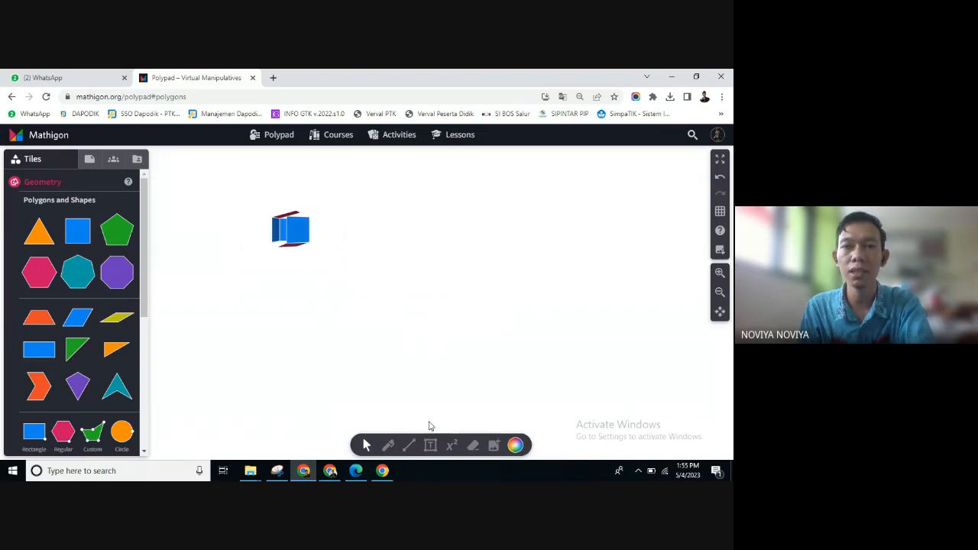
{"action": "left_click_drag", "start_coordinate": [299, 233], "coordinate": [326, 240]}
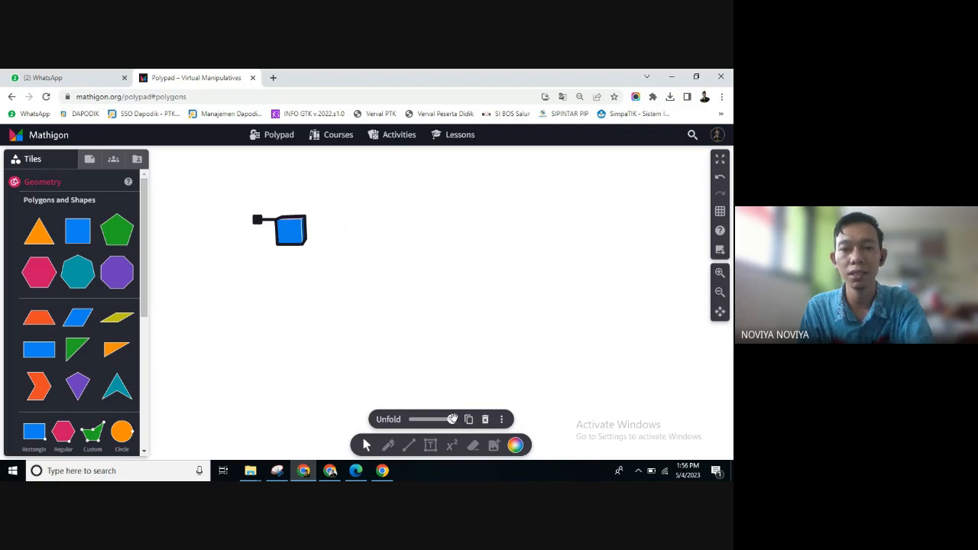
{"action": "left_click_drag", "start_coordinate": [452, 419], "coordinate": [413, 420]}
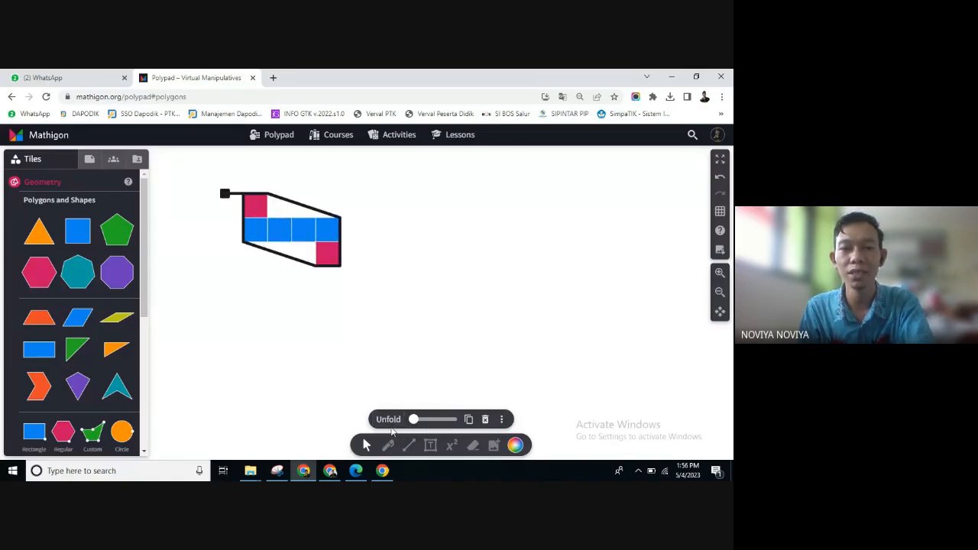
{"action": "left_click", "coordinate": [390, 425]}
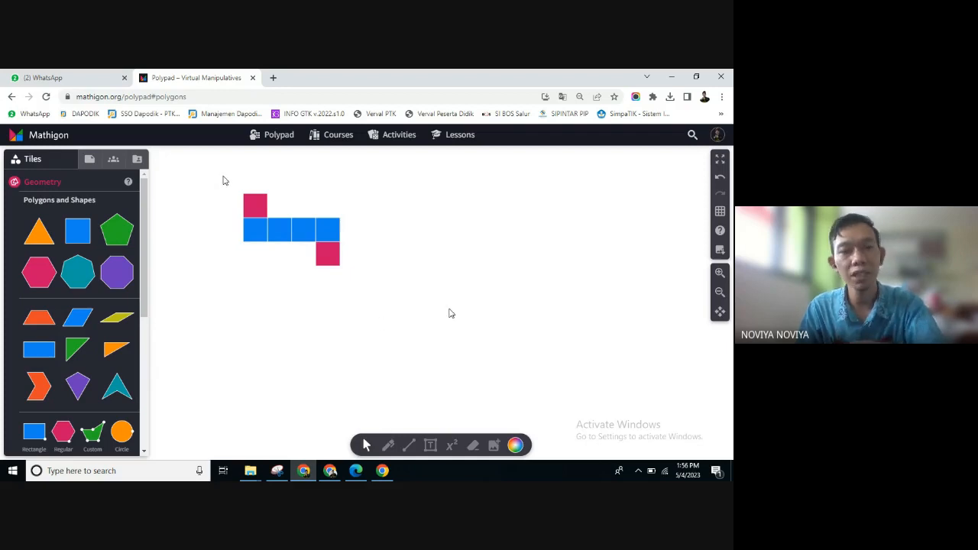
Duplicate the cube net to its right and shift the copy's upper magenta square above the second blue square.
{"action": "left_click_drag", "start_coordinate": [231, 186], "coordinate": [356, 266]}
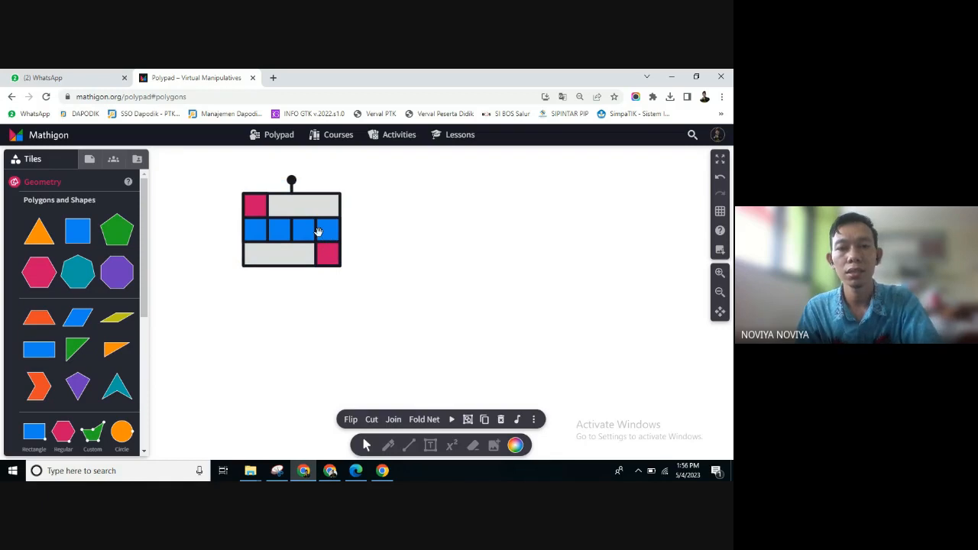
{"action": "left_click", "coordinate": [483, 420]}
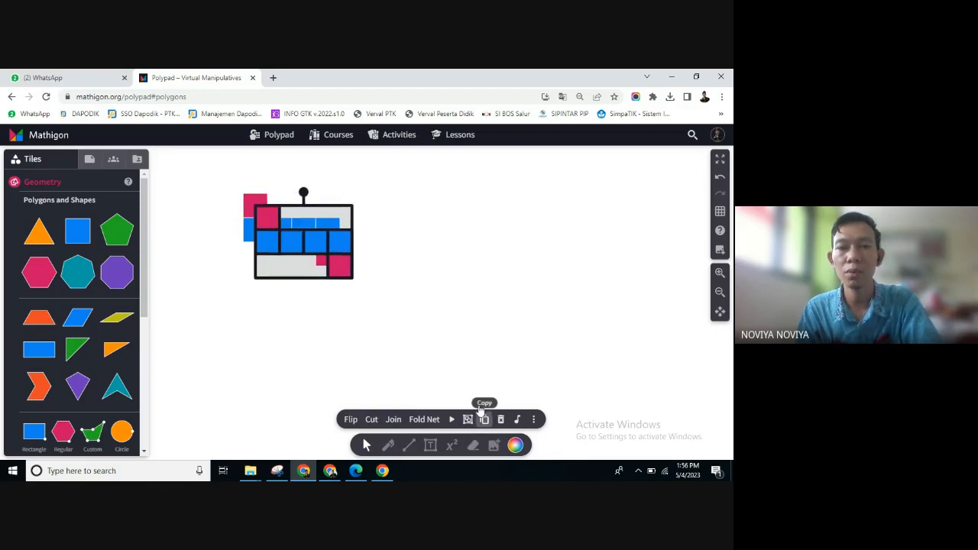
{"action": "left_click_drag", "start_coordinate": [309, 246], "coordinate": [436, 235]}
{"action": "left_click", "coordinate": [503, 241]}
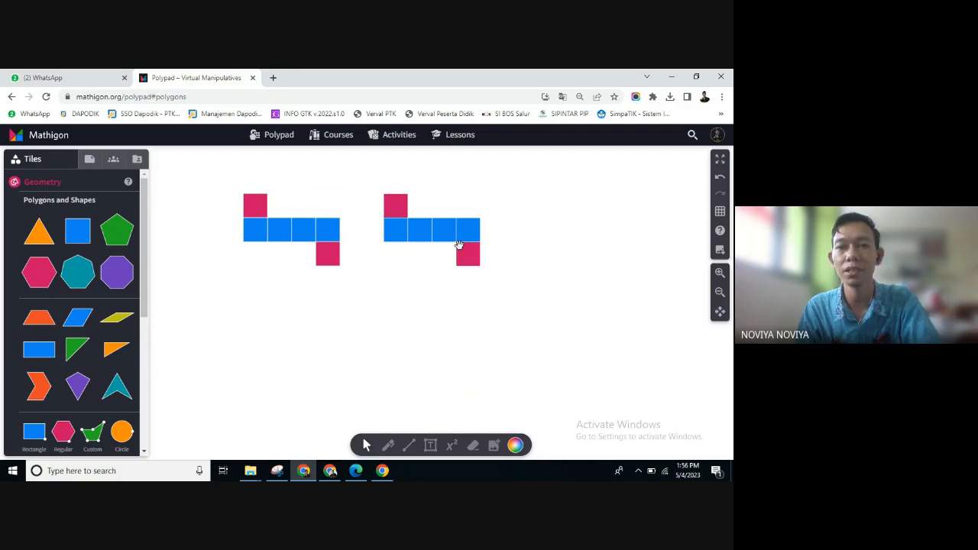
{"action": "left_click_drag", "start_coordinate": [399, 208], "coordinate": [425, 211]}
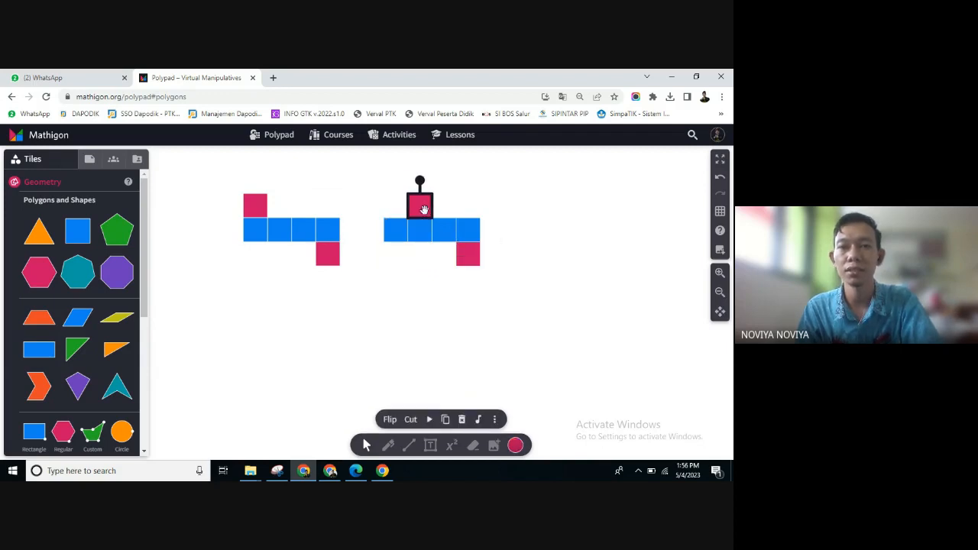
{"action": "left_click", "coordinate": [555, 245]}
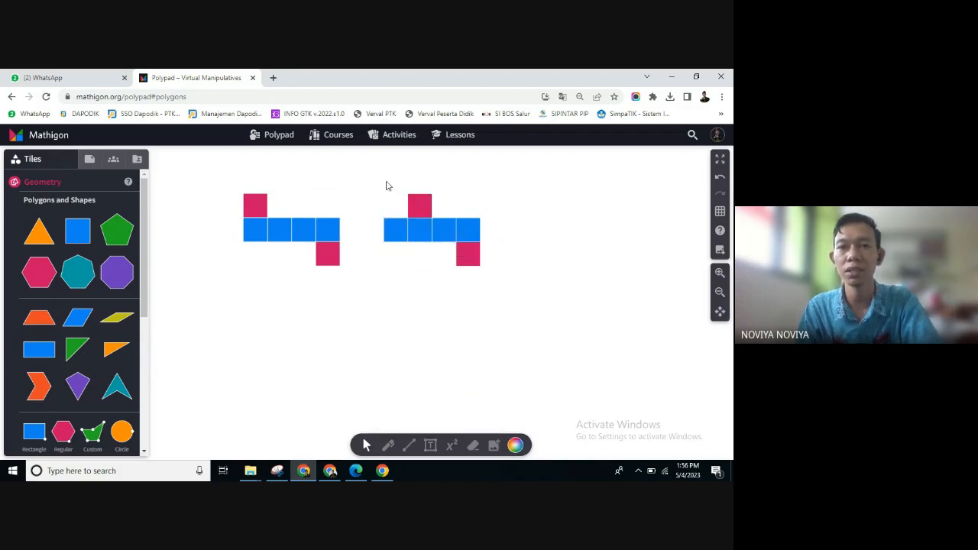
Fold the second net into a cube, rotate it, and unfold it back into flat squares.
{"action": "left_click_drag", "start_coordinate": [364, 174], "coordinate": [519, 294]}
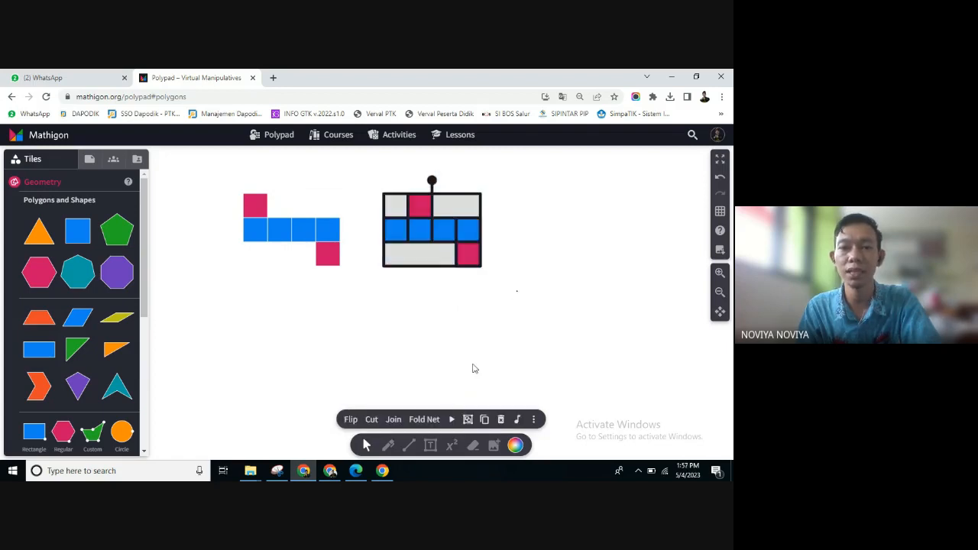
{"action": "left_click", "coordinate": [423, 417]}
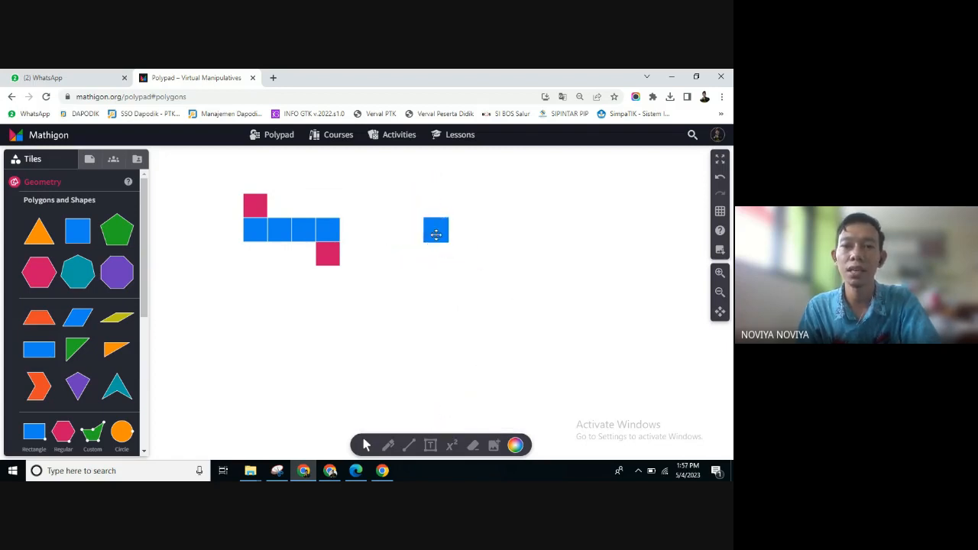
{"action": "left_click_drag", "start_coordinate": [435, 235], "coordinate": [409, 247]}
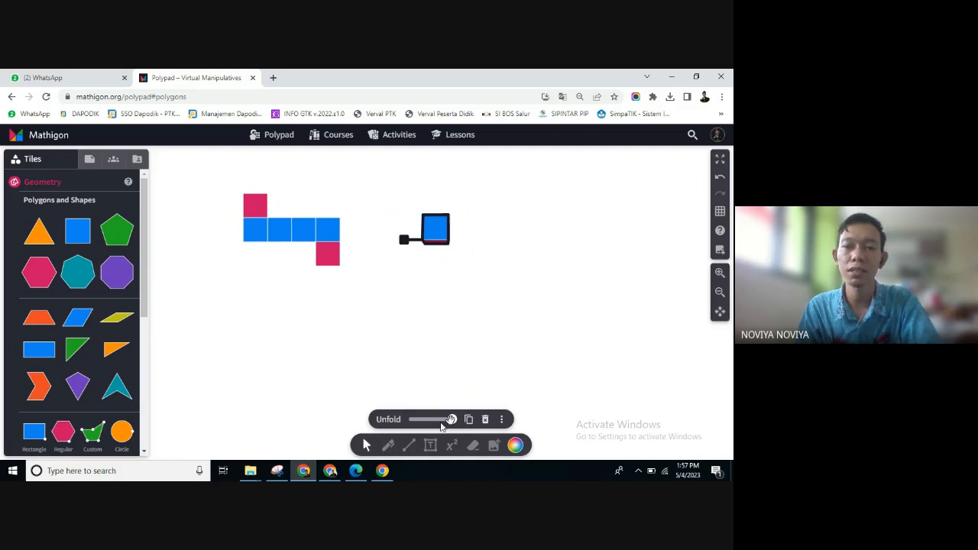
{"action": "left_click_drag", "start_coordinate": [443, 424], "coordinate": [411, 428]}
{"action": "left_click", "coordinate": [387, 423]}
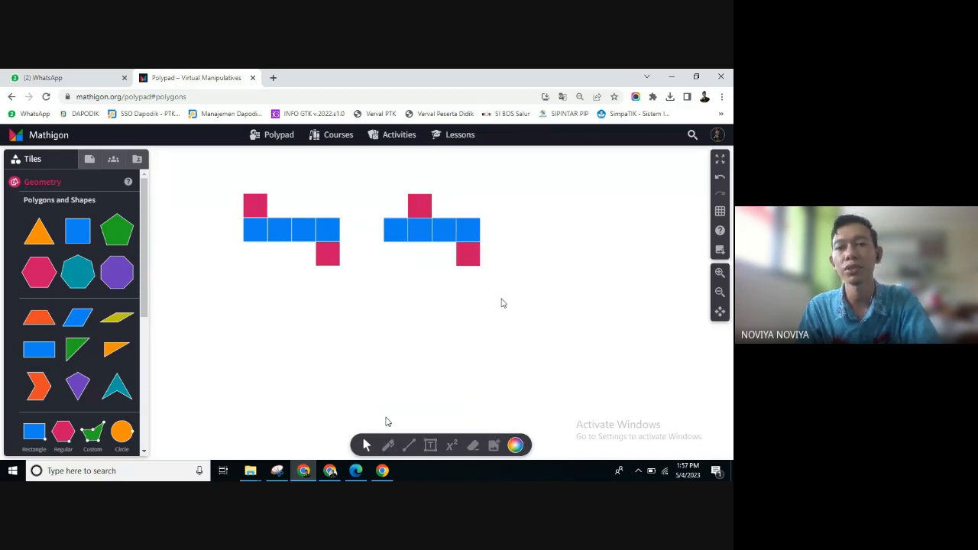
Duplicate the second net and place the copy to its right as a third net.
{"action": "left_click_drag", "start_coordinate": [380, 171], "coordinate": [492, 273]}
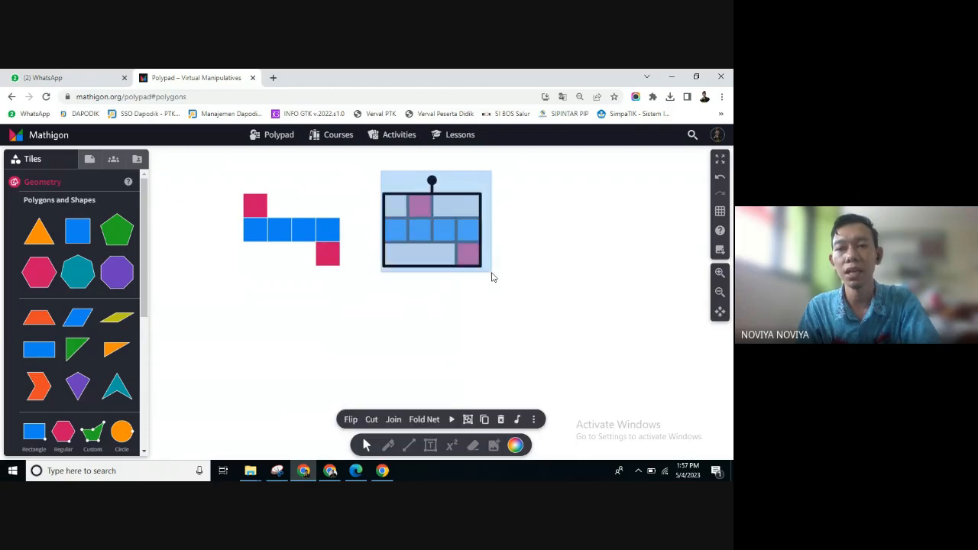
{"action": "left_click", "coordinate": [485, 420]}
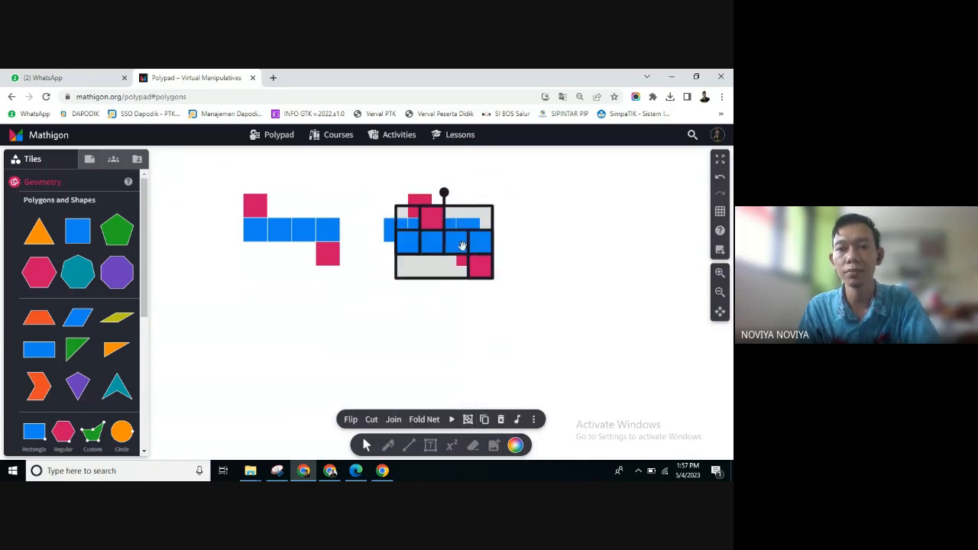
{"action": "left_click_drag", "start_coordinate": [463, 247], "coordinate": [583, 239]}
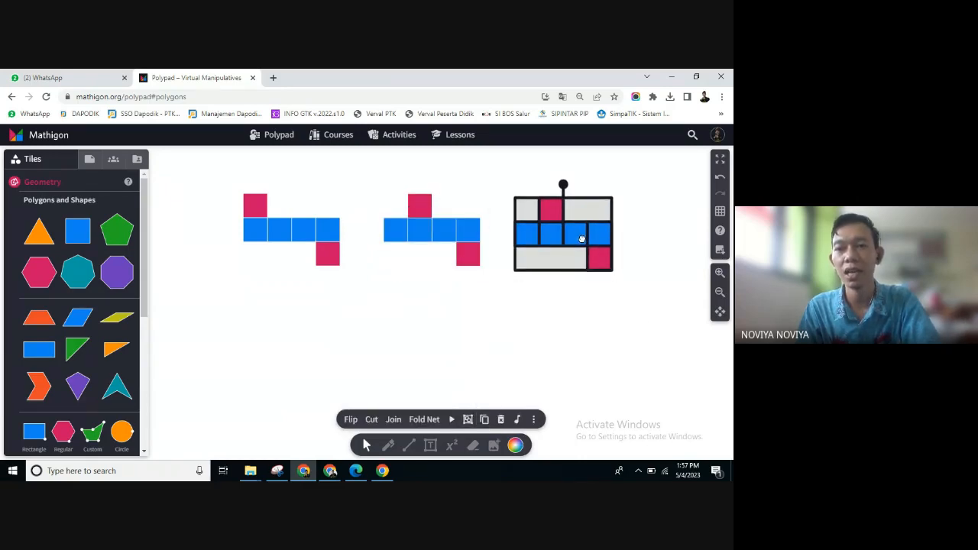
{"action": "left_click", "coordinate": [652, 328]}
Move the third net's upper magenta square below its first blue square, try folding the arrangement into a cube, and unfold it.
{"action": "left_click_drag", "start_coordinate": [551, 213], "coordinate": [529, 265]}
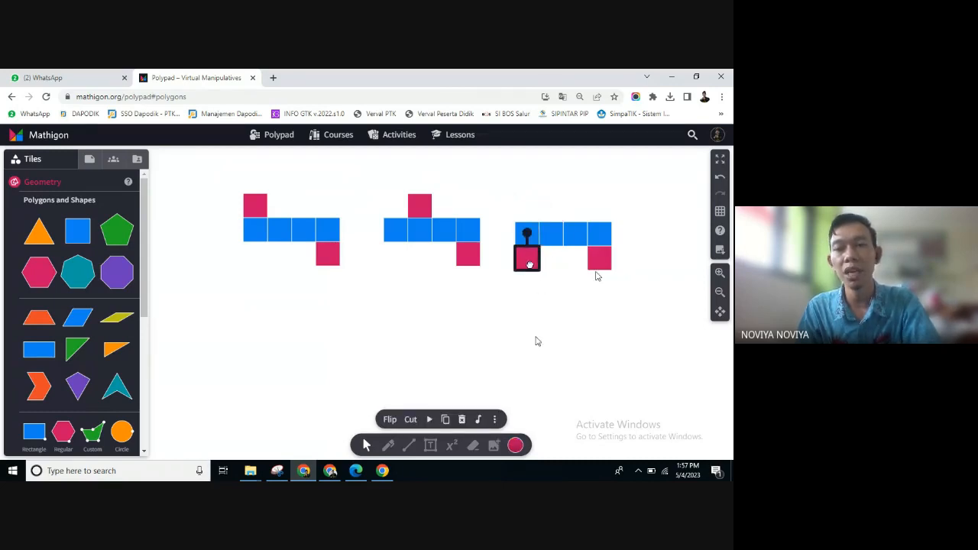
{"action": "left_click", "coordinate": [553, 332]}
{"action": "left_click_drag", "start_coordinate": [504, 199], "coordinate": [644, 293]}
{"action": "left_click", "coordinate": [432, 420]}
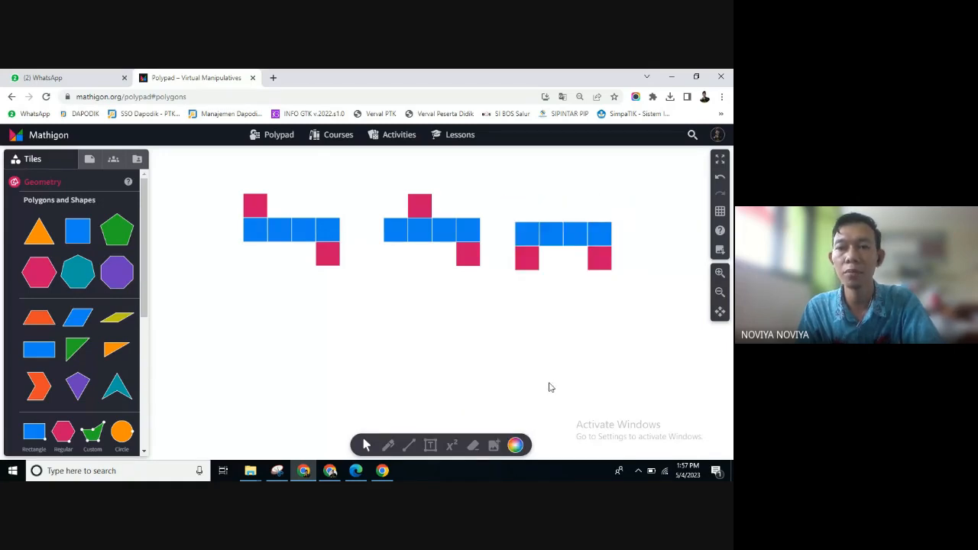
{"action": "mouse_move", "coordinate": [561, 246]}
{"action": "left_mouse_down"}
{"action": "mouse_move", "coordinate": [594, 236]}
{"action": "mouse_move", "coordinate": [599, 269]}
{"action": "mouse_move", "coordinate": [550, 243]}
{"action": "mouse_move", "coordinate": [577, 238]}
{"action": "mouse_move", "coordinate": [526, 253]}
{"action": "mouse_move", "coordinate": [557, 241]}
{"action": "left_mouse_up"}
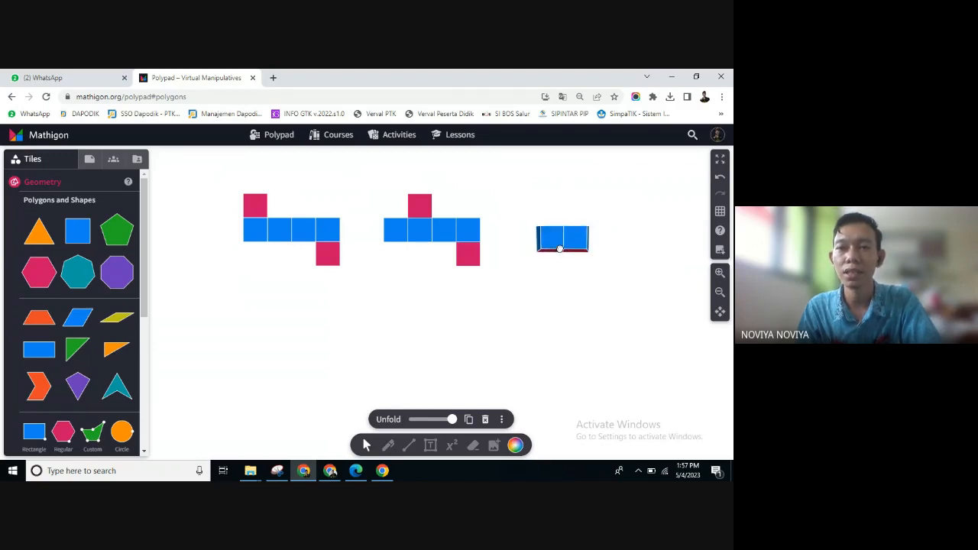
{"action": "left_click_drag", "start_coordinate": [452, 420], "coordinate": [410, 420]}
{"action": "left_click", "coordinate": [609, 295]}
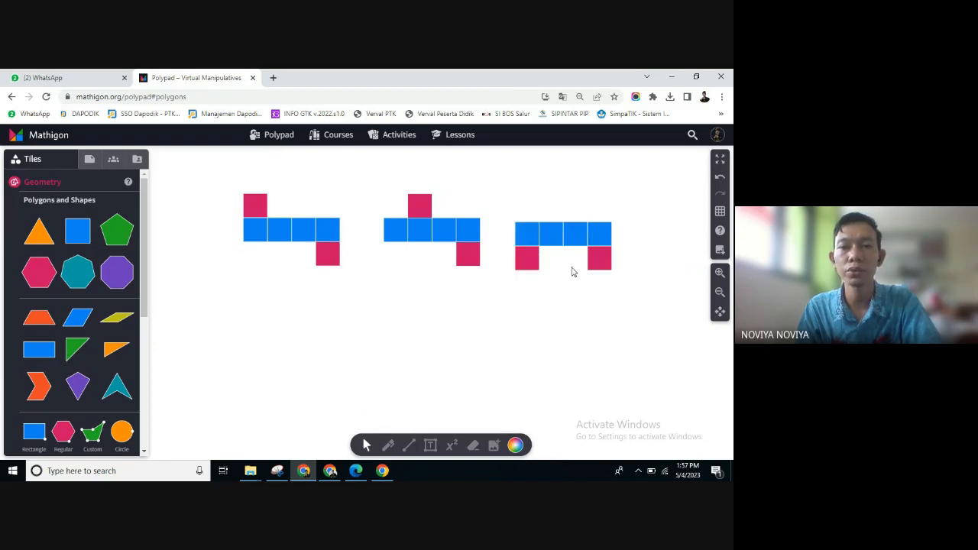
Move the third net's magenta square from below the first blue square to above the third blue square.
{"action": "left_click_drag", "start_coordinate": [526, 258], "coordinate": [577, 212]}
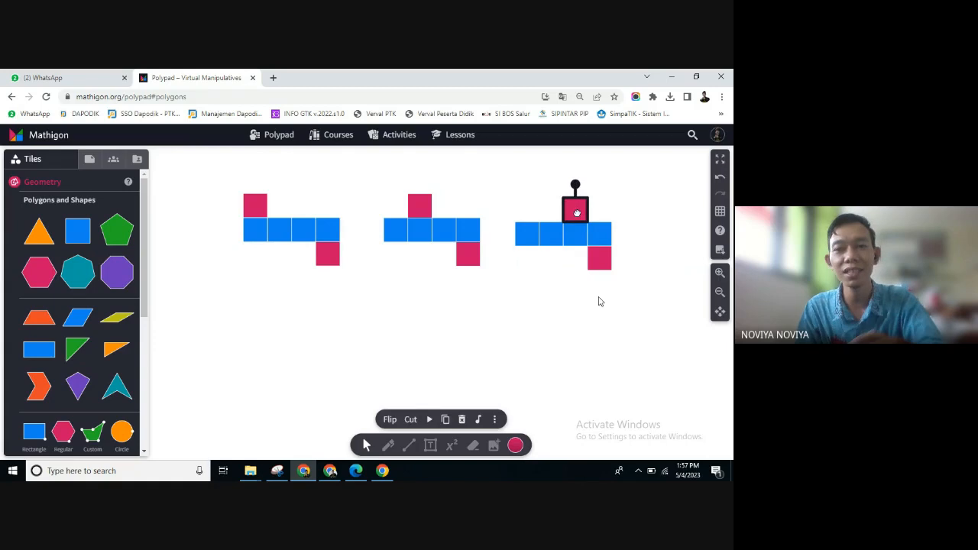
{"action": "left_click", "coordinate": [622, 324]}
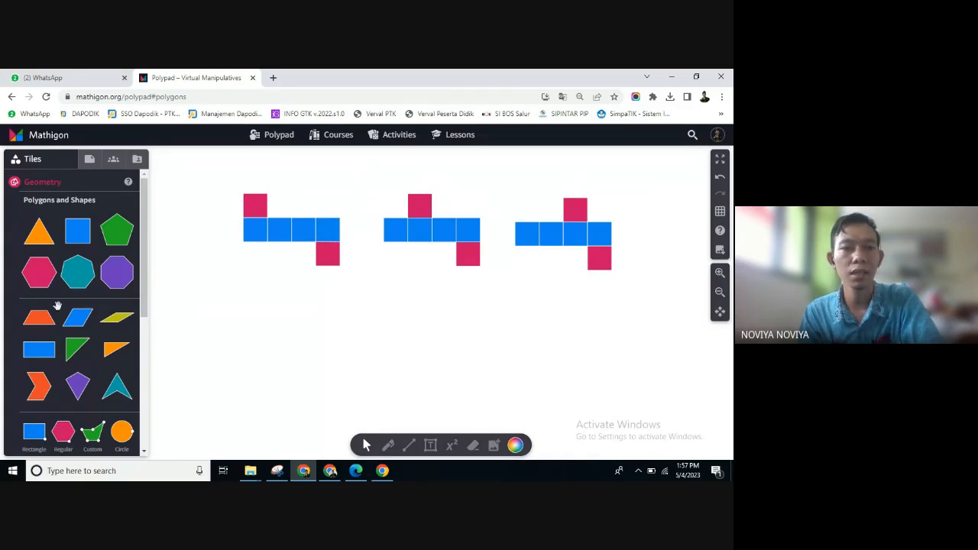
{"action": "scroll", "coordinate": [80, 229], "scroll_direction": "down", "scroll_amount": 2}
{"action": "scroll", "coordinate": [65, 229], "scroll_direction": "up", "scroll_amount": 2}
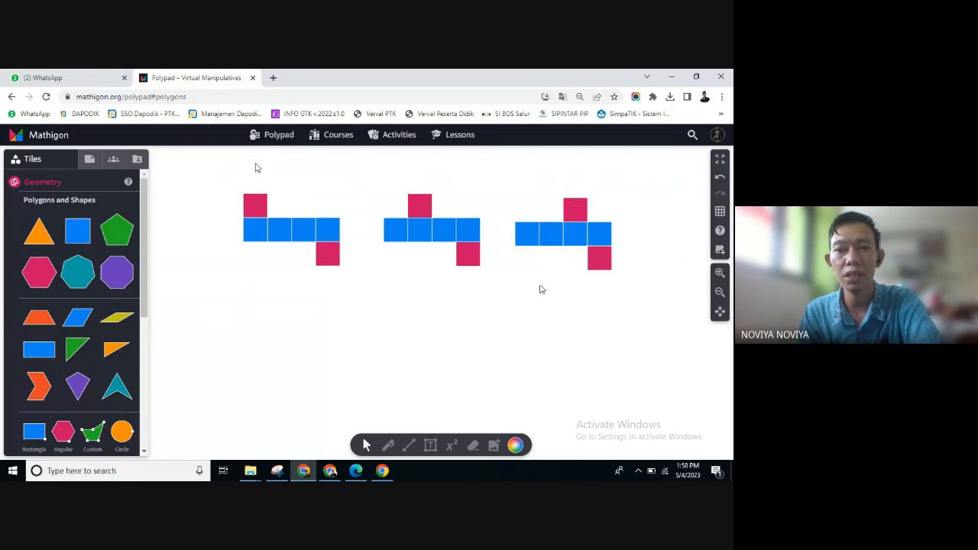
Zoom the canvas in and back out, and pan it to shift the three nets.
{"action": "left_click", "coordinate": [719, 255]}
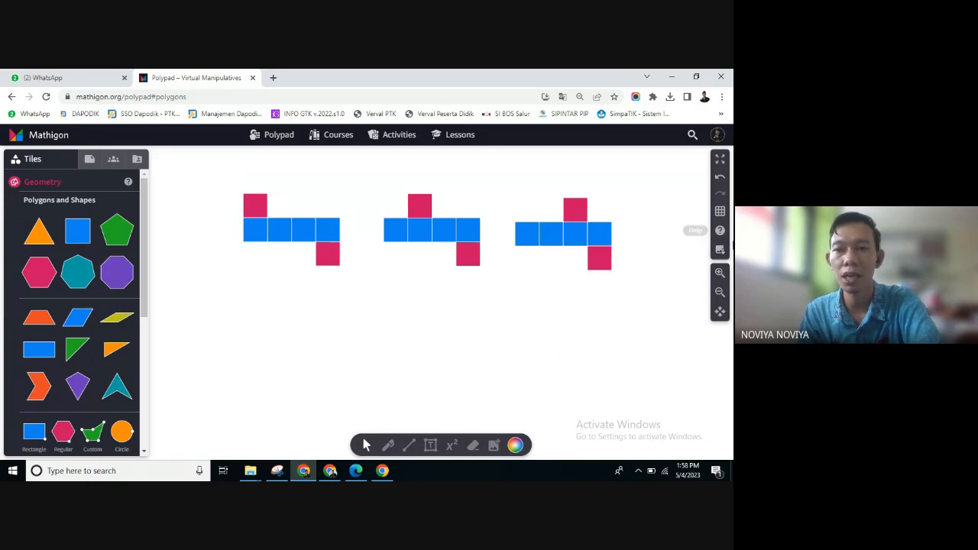
{"action": "left_click", "coordinate": [720, 273]}
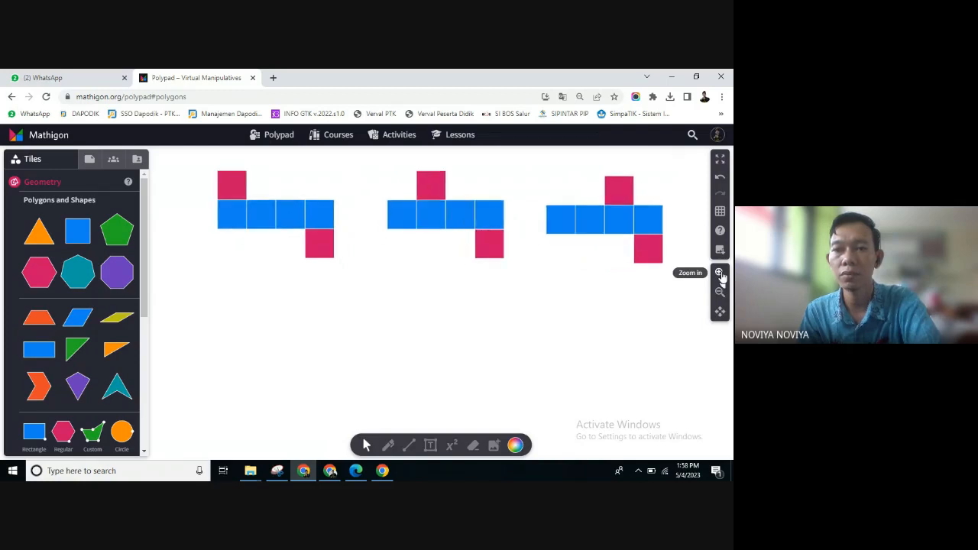
{"action": "left_click", "coordinate": [719, 273]}
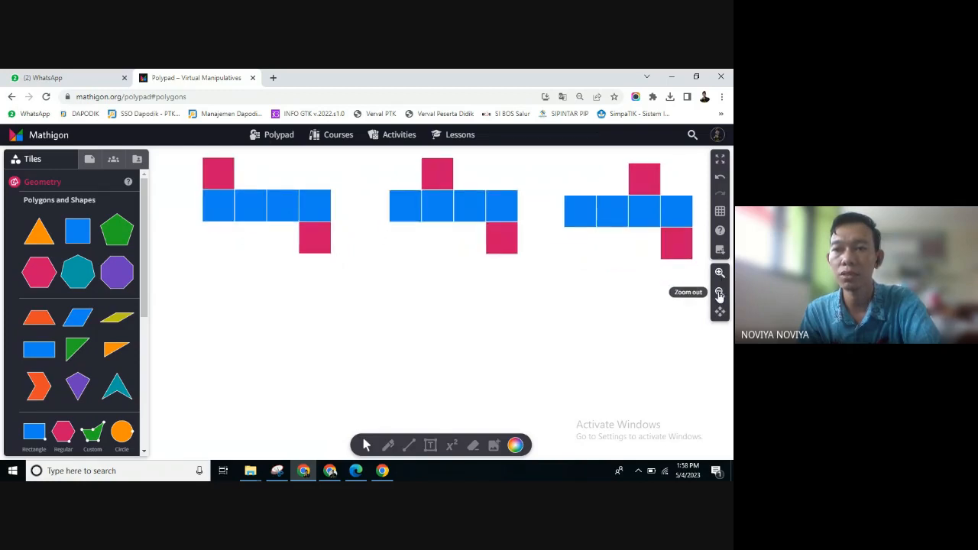
{"action": "left_click", "coordinate": [719, 294]}
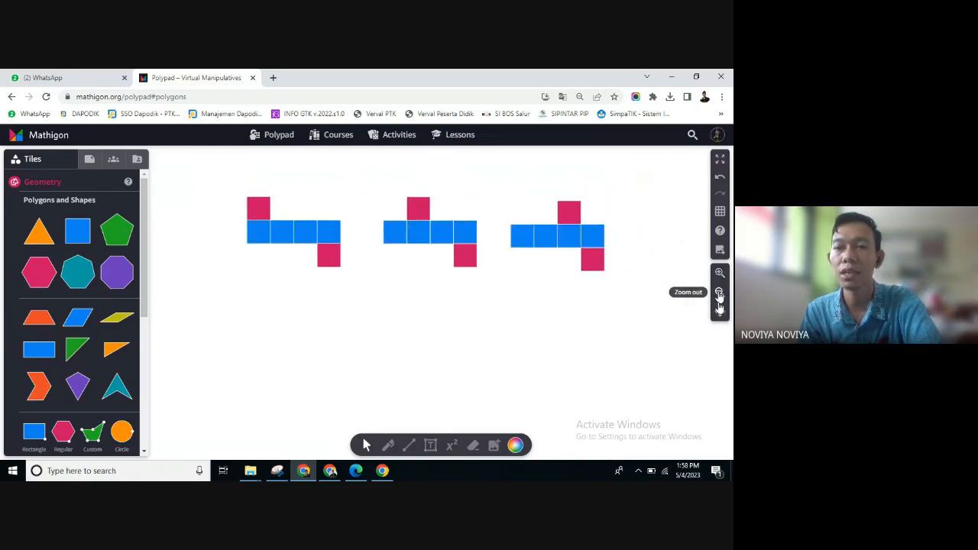
{"action": "left_click_drag", "start_coordinate": [720, 310], "coordinate": [616, 327]}
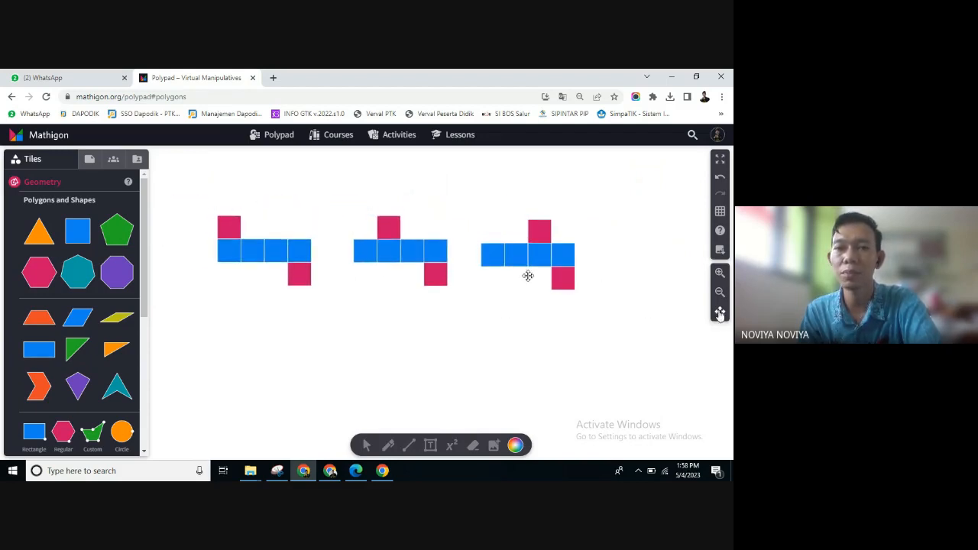
Add and delete a blue square tile, and place a fresh one below the middle net to play its sound.
{"action": "left_click", "coordinate": [78, 229]}
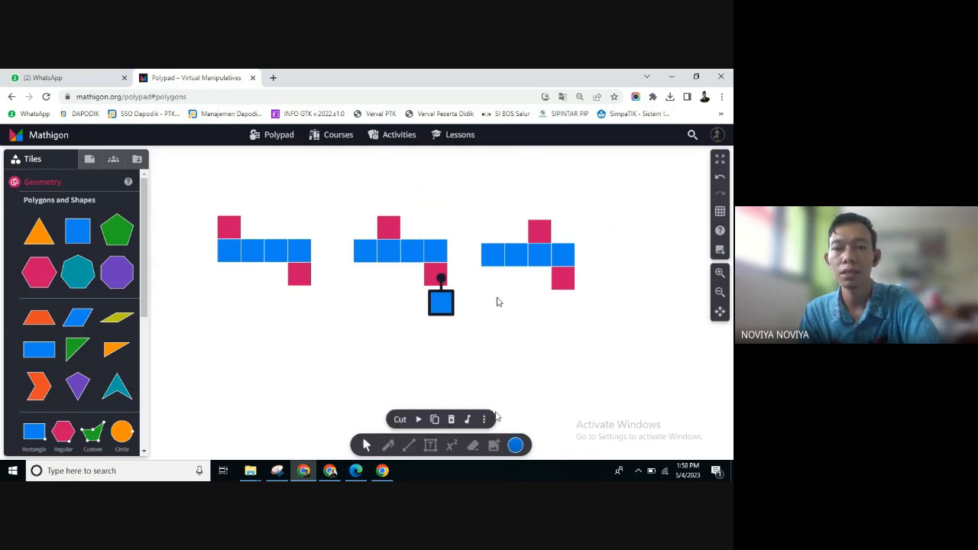
{"action": "left_click", "coordinate": [451, 418]}
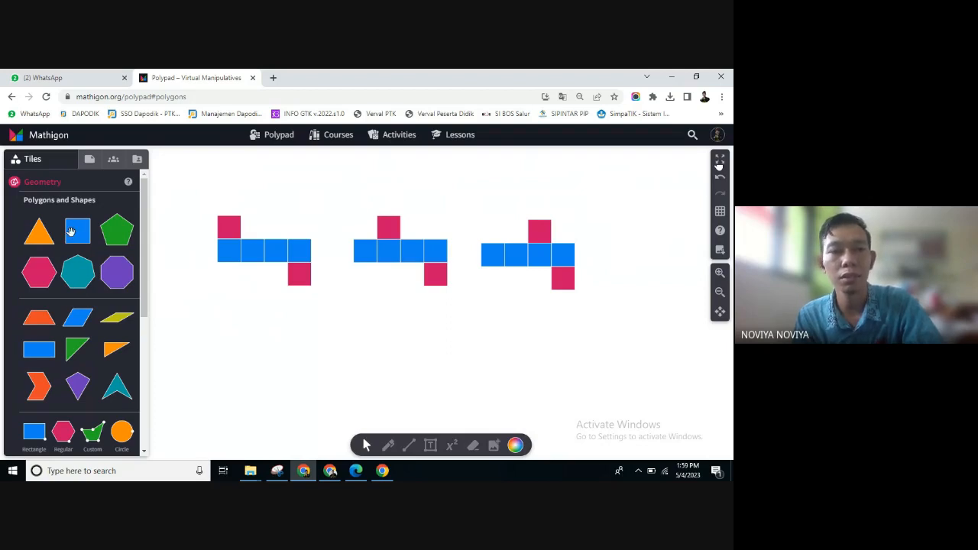
{"action": "left_click_drag", "start_coordinate": [71, 231], "coordinate": [433, 341]}
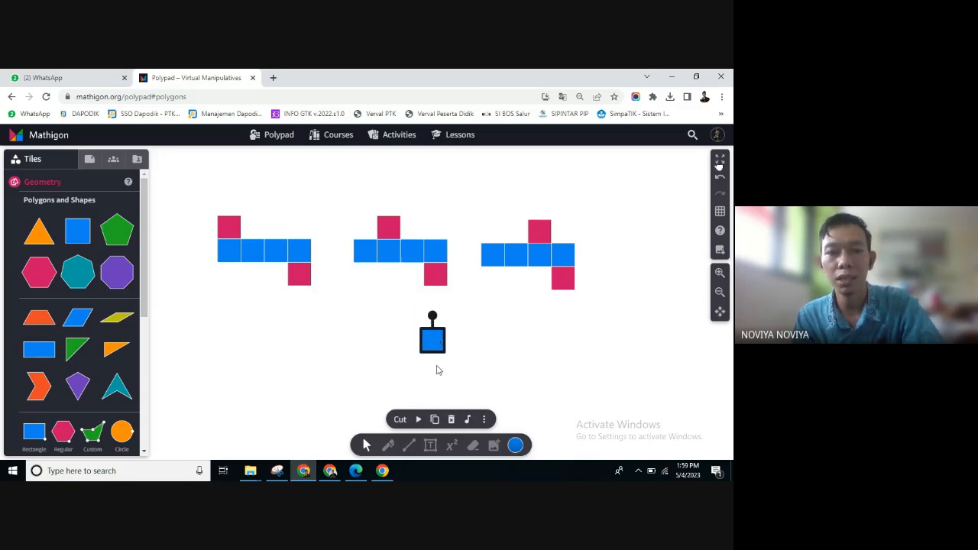
{"action": "left_click", "coordinate": [416, 426]}
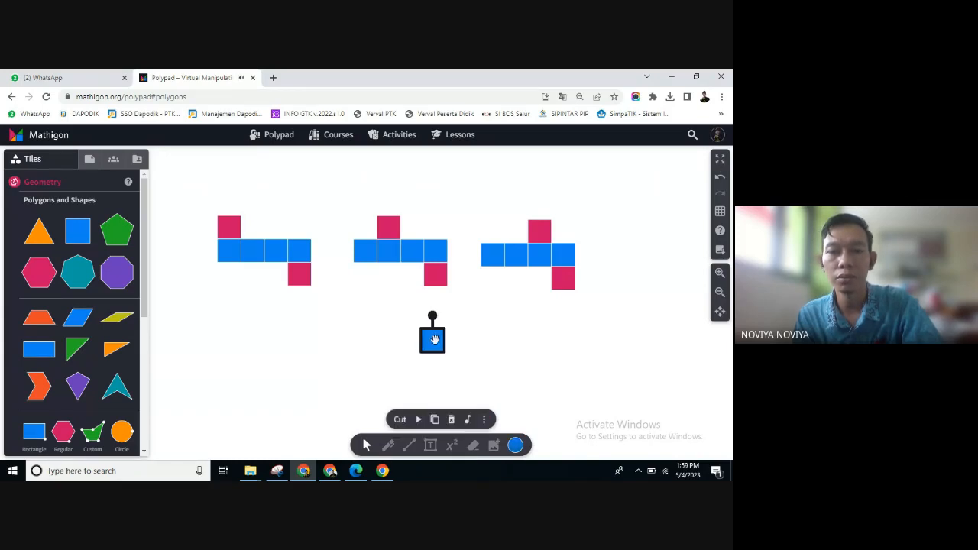
Cut the single blue square diagonally into two triangles, pull them apart, and delete both pieces.
{"action": "left_click", "coordinate": [402, 421]}
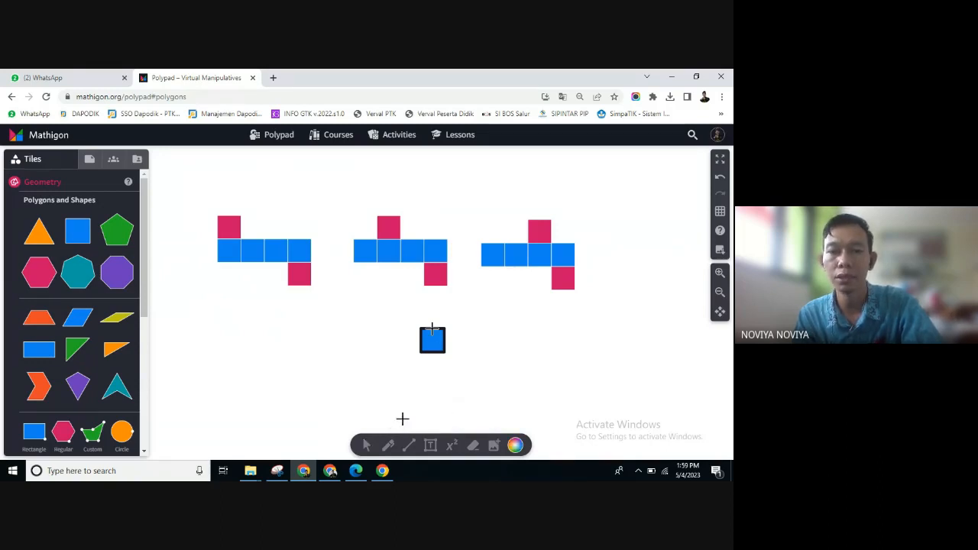
{"action": "left_click_drag", "start_coordinate": [407, 309], "coordinate": [464, 379]}
{"action": "left_click_drag", "start_coordinate": [437, 337], "coordinate": [468, 325]}
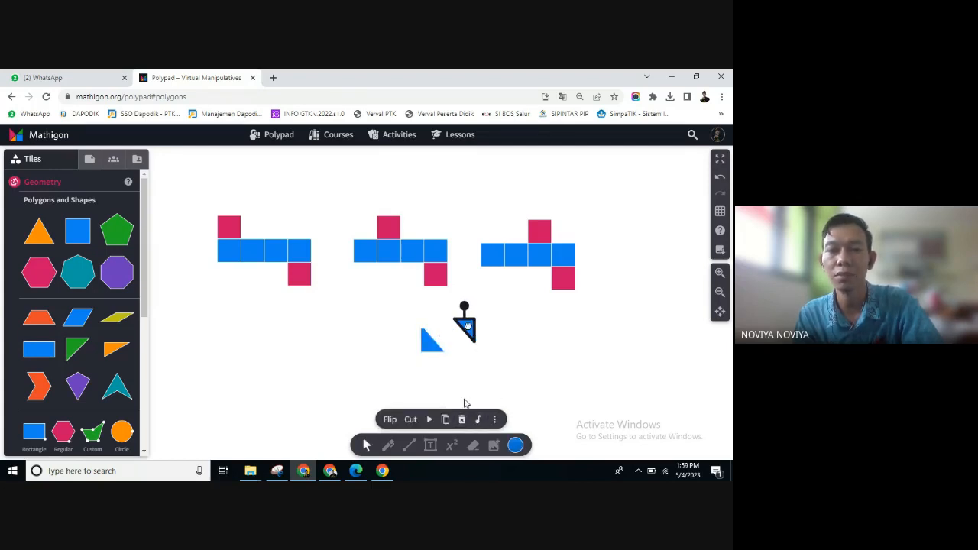
{"action": "left_click", "coordinate": [463, 422]}
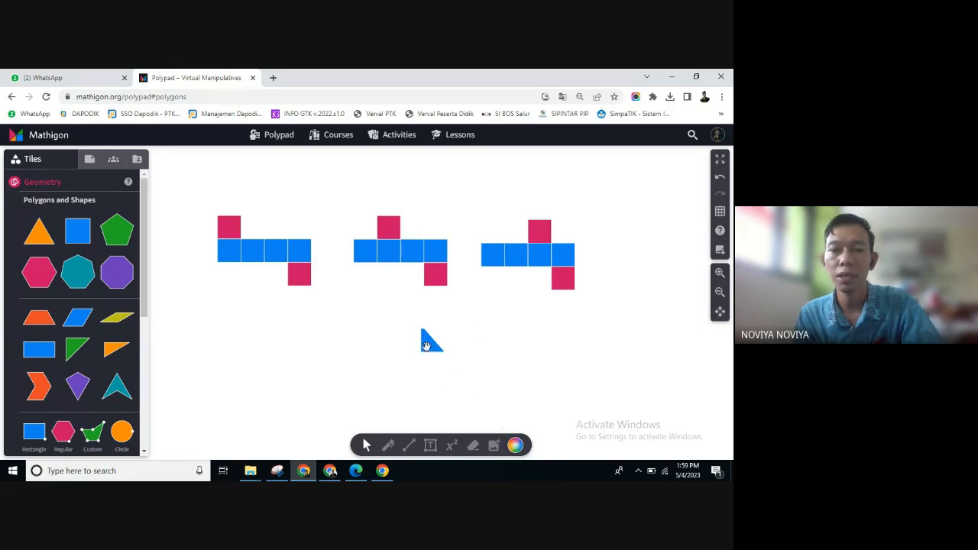
{"action": "left_click", "coordinate": [428, 348]}
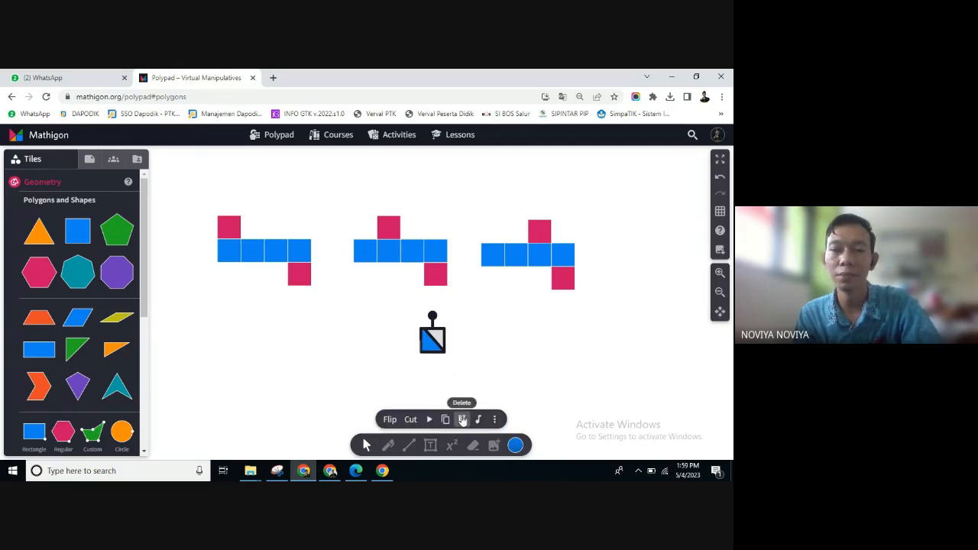
{"action": "left_click", "coordinate": [463, 421]}
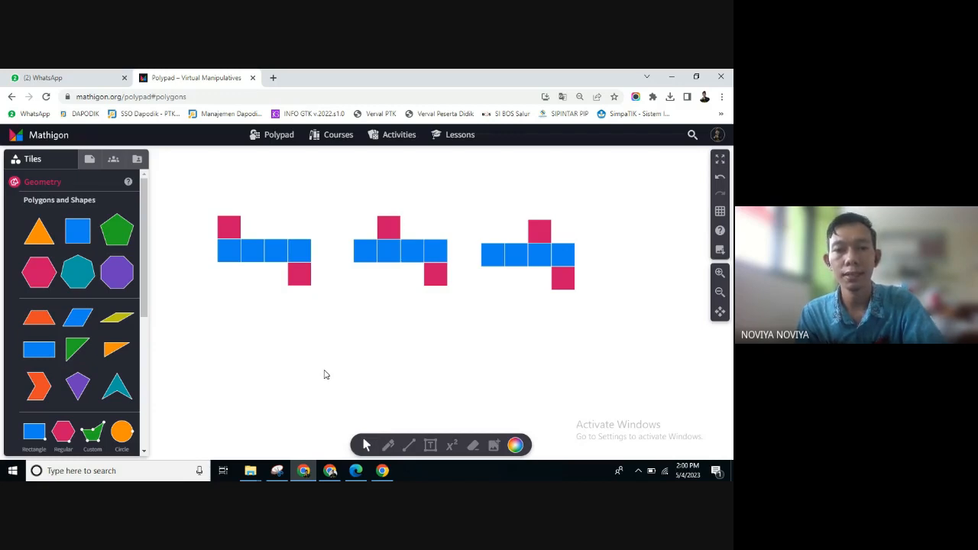
Switch to the Google Meet call and admit the participant asking to join.
{"action": "left_click", "coordinate": [336, 475]}
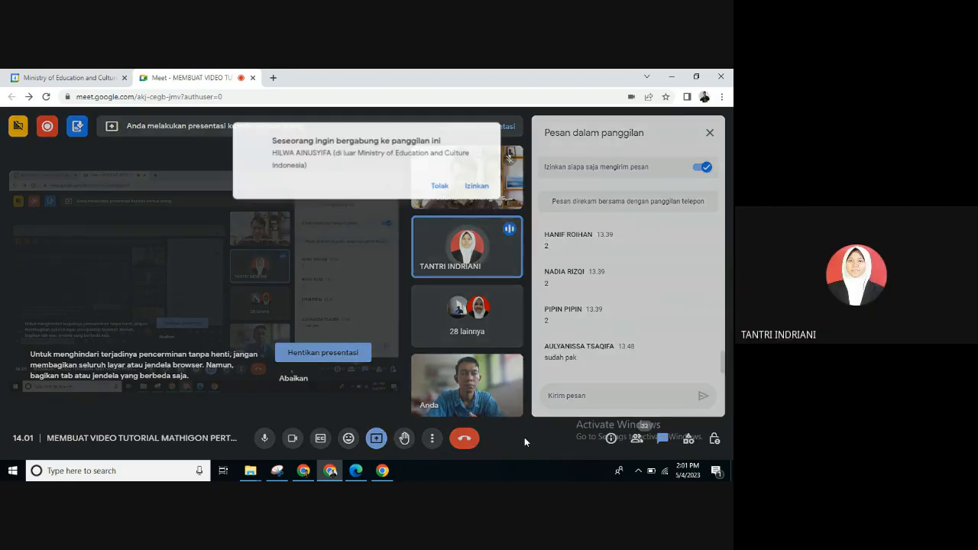
{"action": "left_click", "coordinate": [482, 184]}
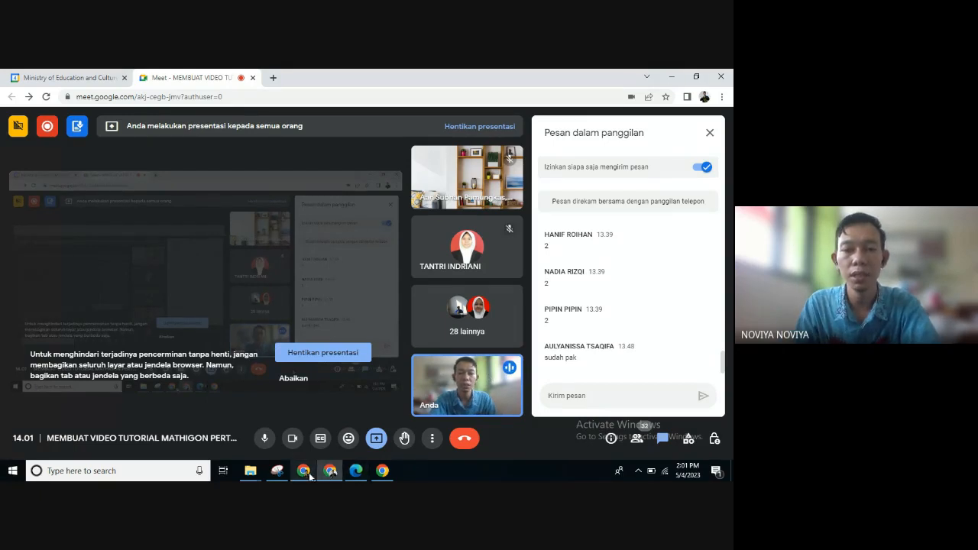
Switch back to the Polypad window and try to open the Teacher Dashboard from the account options.
{"action": "left_click", "coordinate": [303, 471]}
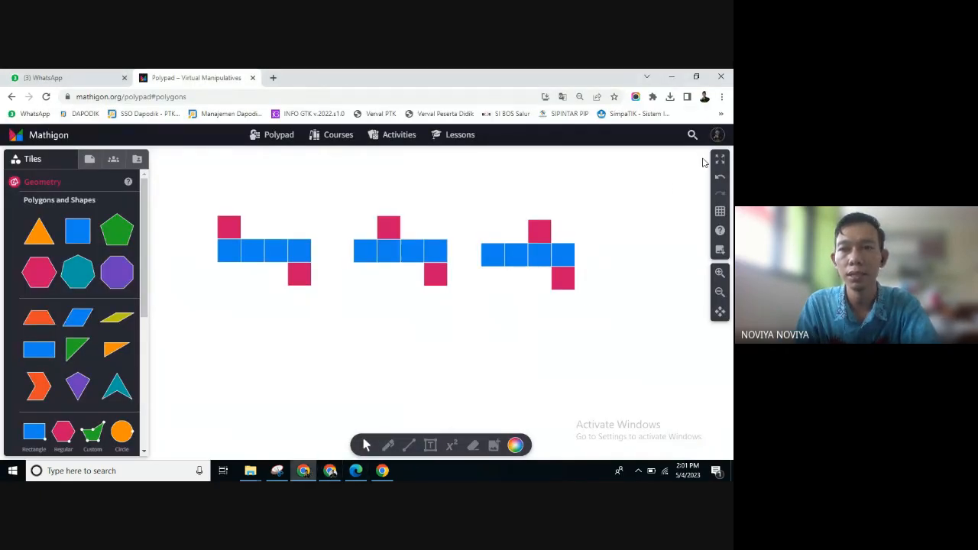
{"action": "left_click", "coordinate": [717, 135]}
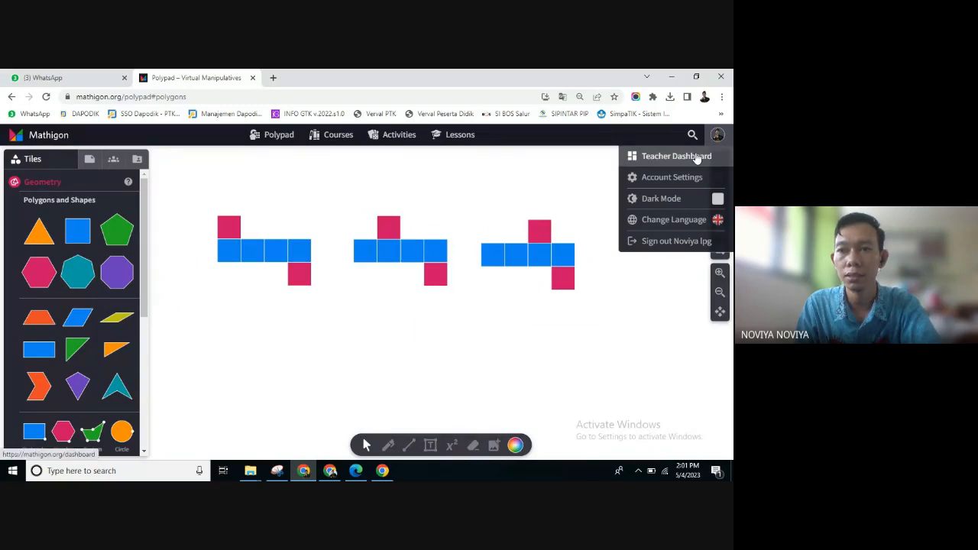
{"action": "left_click", "coordinate": [697, 158]}
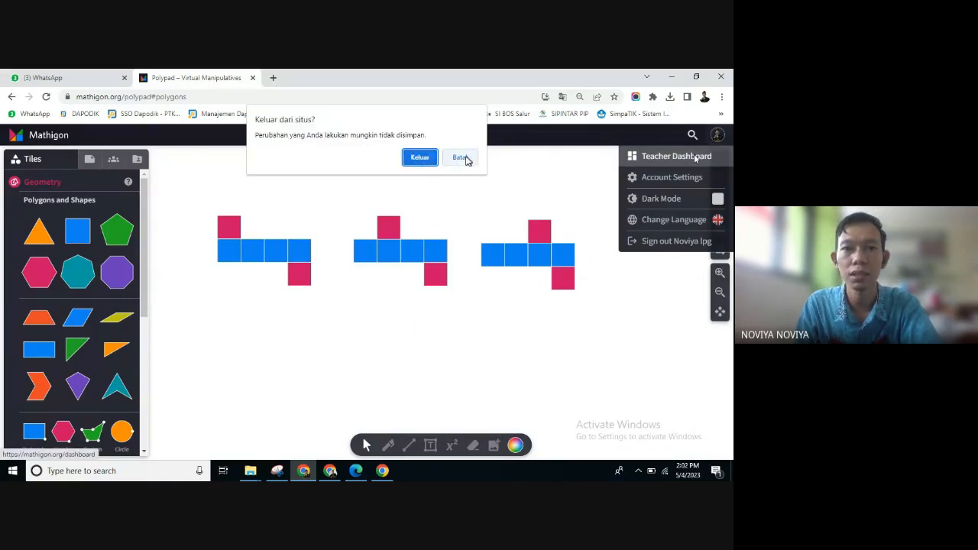
{"action": "left_click", "coordinate": [420, 158]}
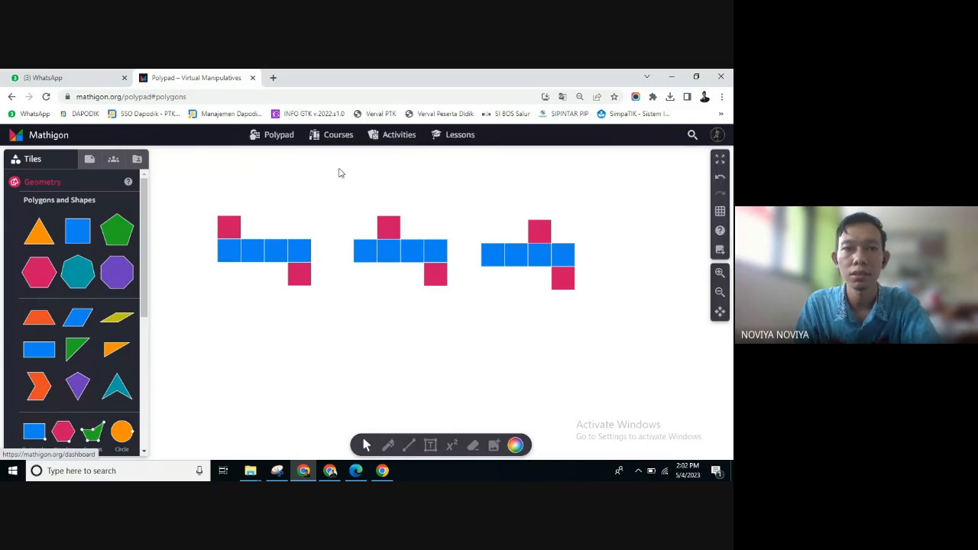
Save the untitled polypad containing the three cube nets to the account.
{"action": "left_click", "coordinate": [89, 159]}
{"action": "left_click", "coordinate": [42, 200]}
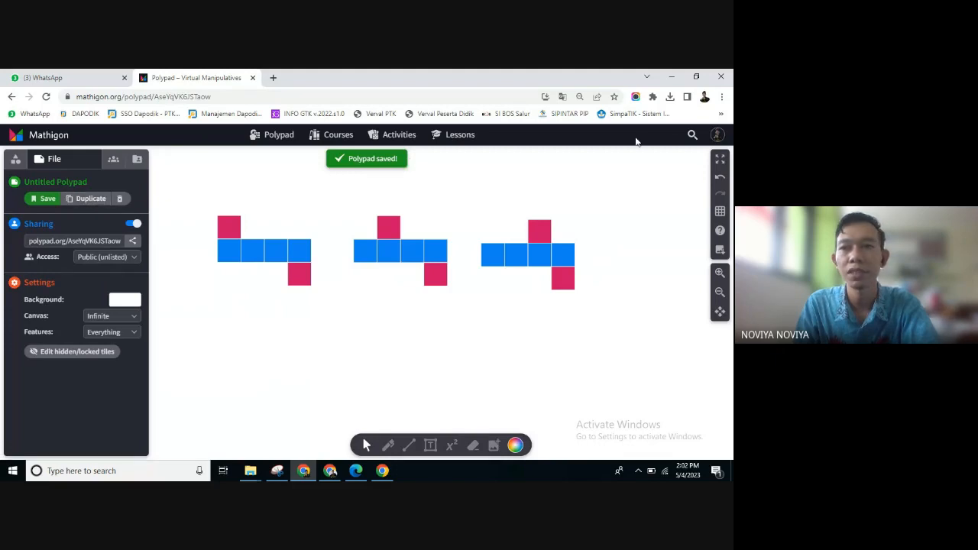
Open Account Settings and review the personal details, account type and privacy sections.
{"action": "left_click", "coordinate": [717, 135]}
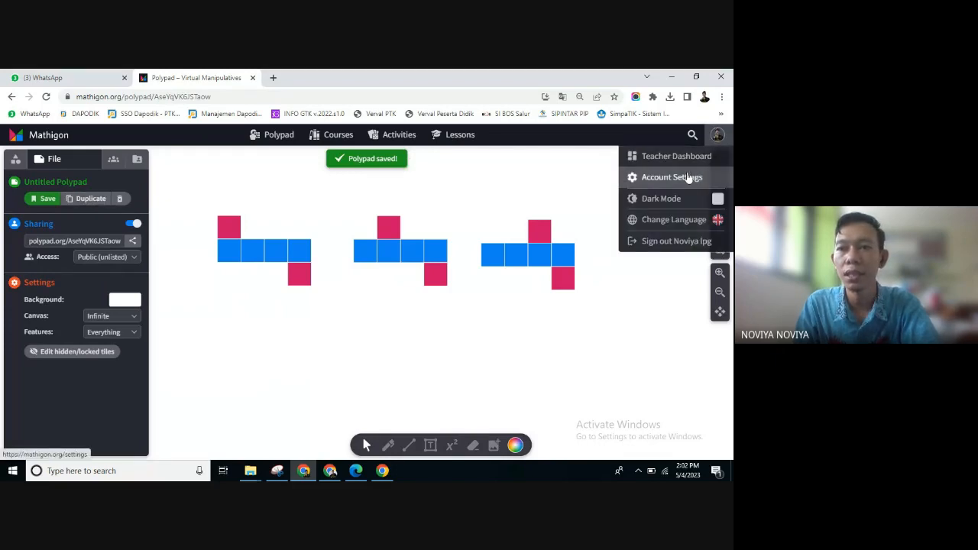
{"action": "left_click", "coordinate": [688, 177]}
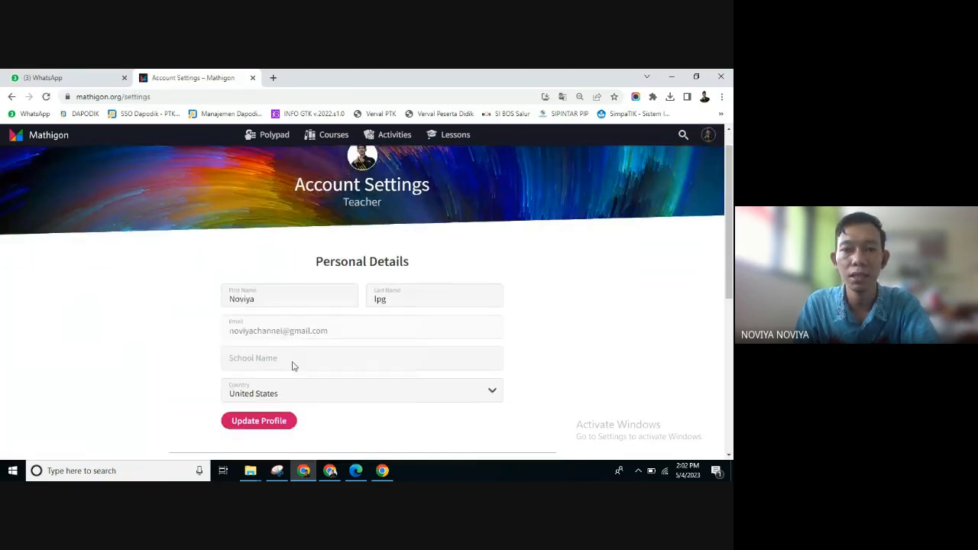
{"action": "scroll", "coordinate": [311, 356], "scroll_direction": "down", "scroll_amount": 3}
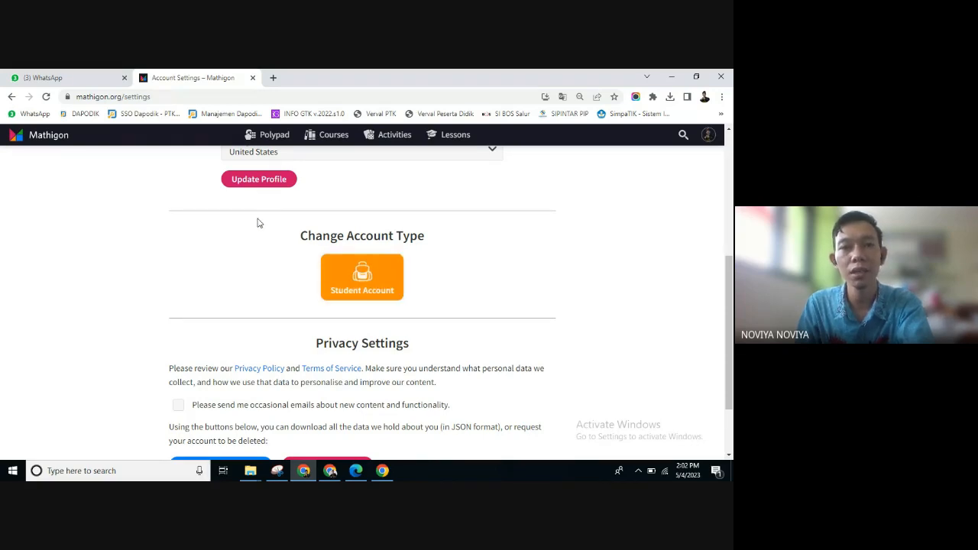
Show the account options, check the Google Meet call, and return to the Account Settings page.
{"action": "left_click", "coordinate": [709, 135]}
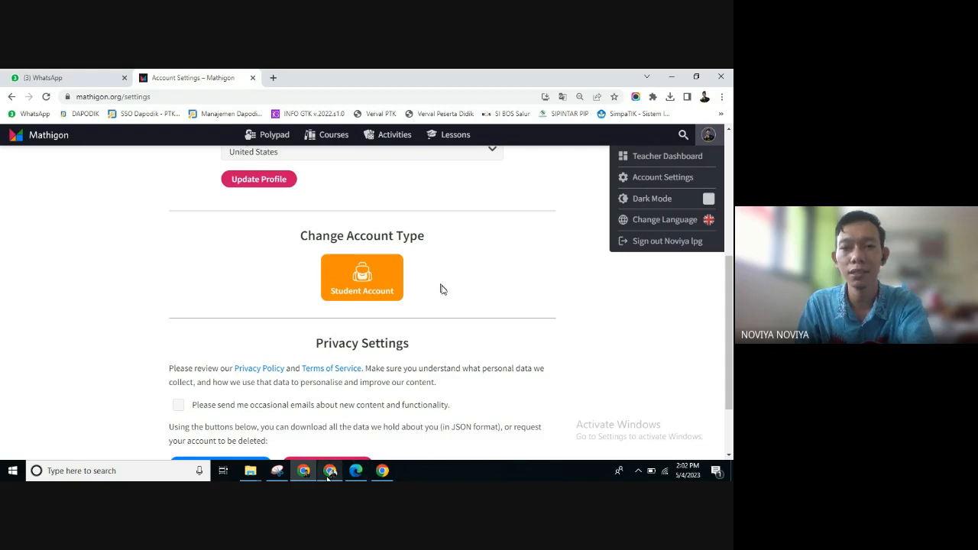
{"action": "mouse_move", "coordinate": [327, 478]}
{"action": "left_click", "coordinate": [328, 428]}
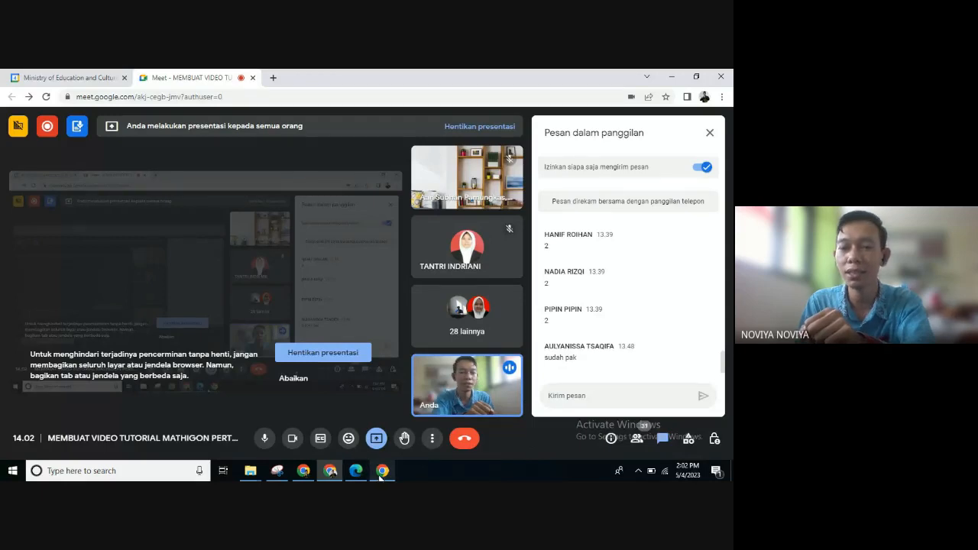
{"action": "left_click", "coordinate": [308, 473]}
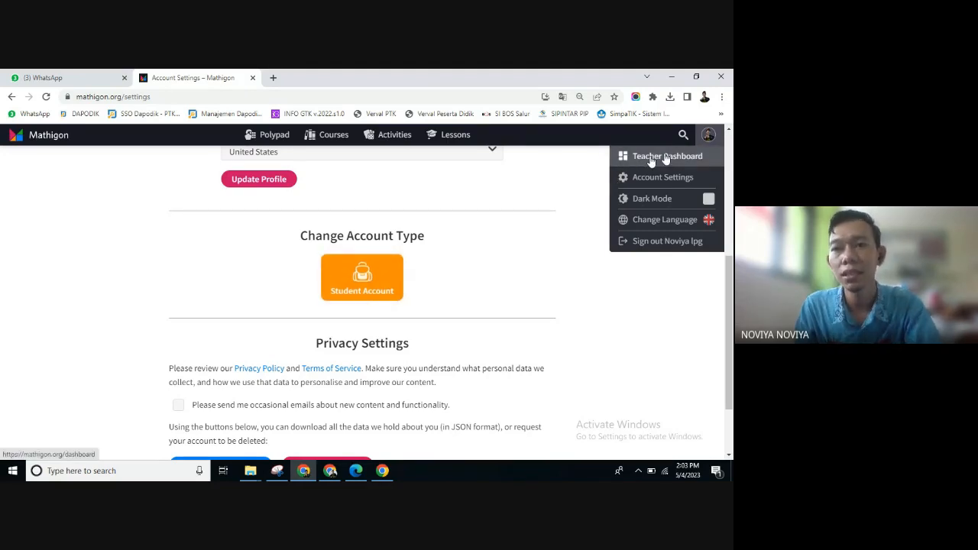
{"action": "left_click", "coordinate": [709, 136]}
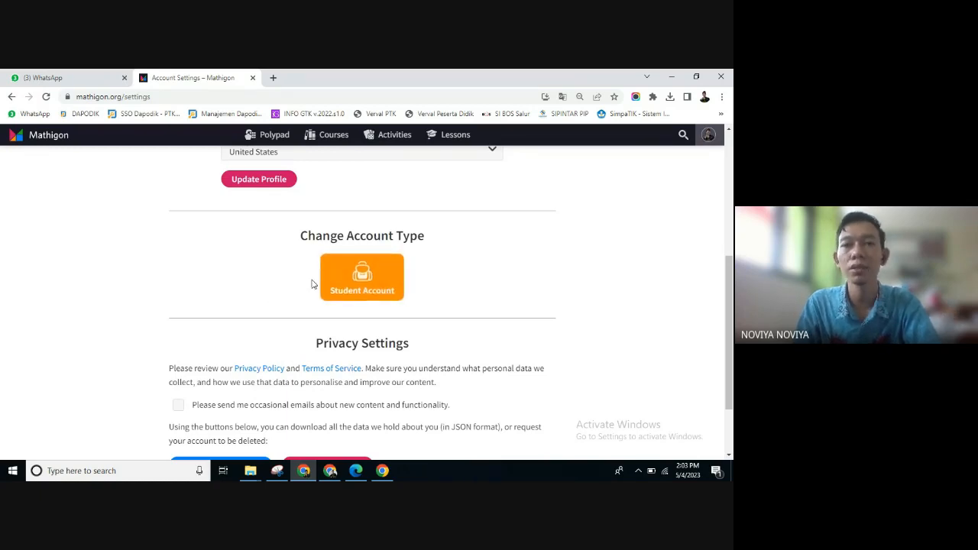
Open a new blank Polypad canvas and show its tile library.
{"action": "scroll", "coordinate": [351, 257], "scroll_direction": "up", "scroll_amount": 3}
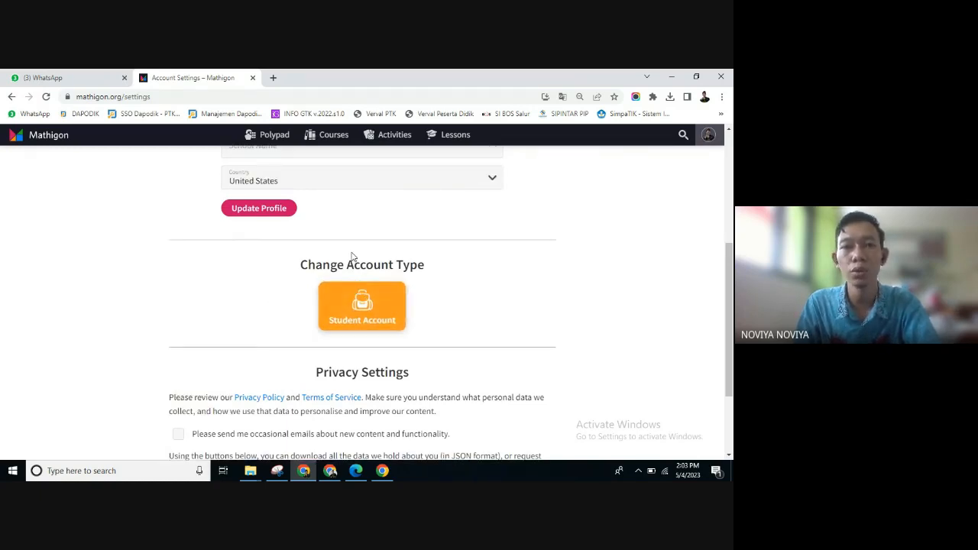
{"action": "left_click", "coordinate": [273, 141]}
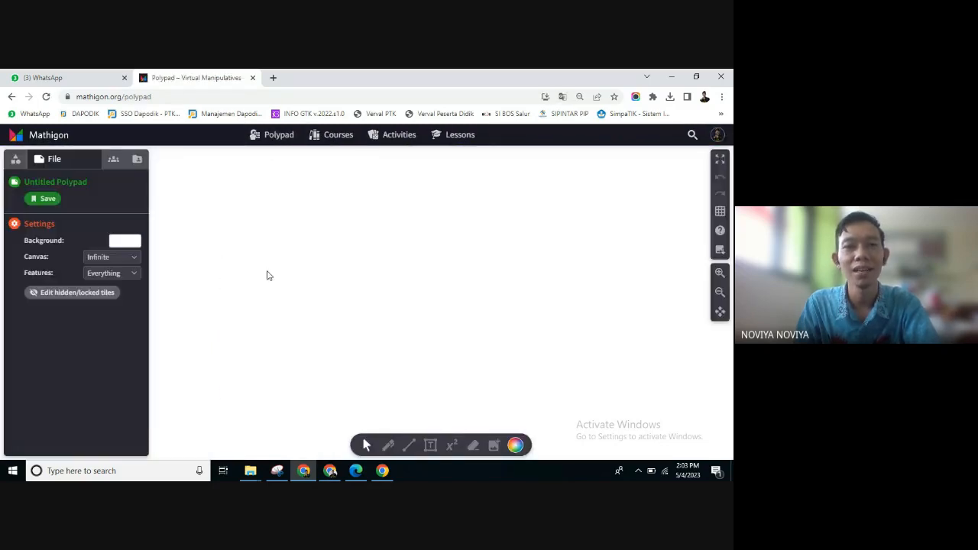
{"action": "left_click", "coordinate": [15, 159]}
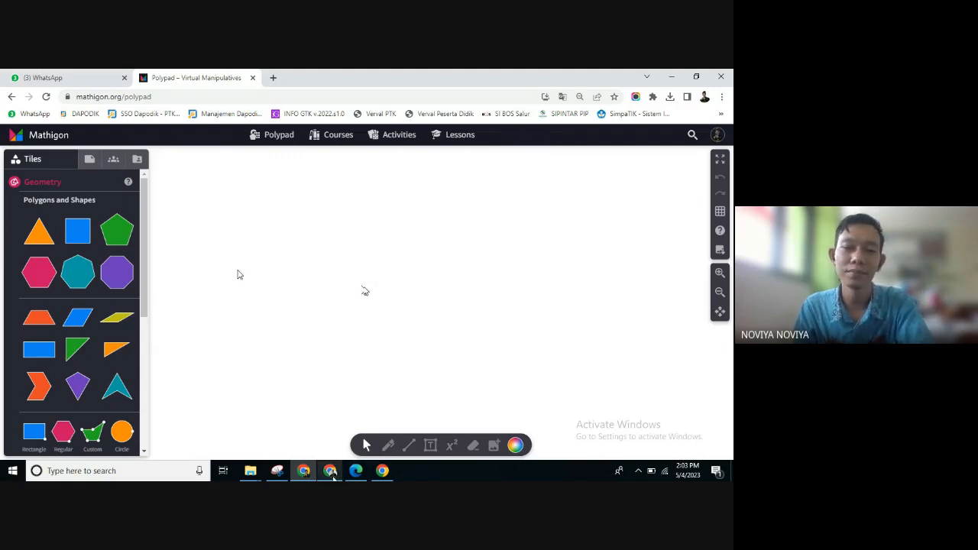
Switch to the Google Meet call and admit the participant waiting to join.
{"action": "left_click", "coordinate": [330, 470]}
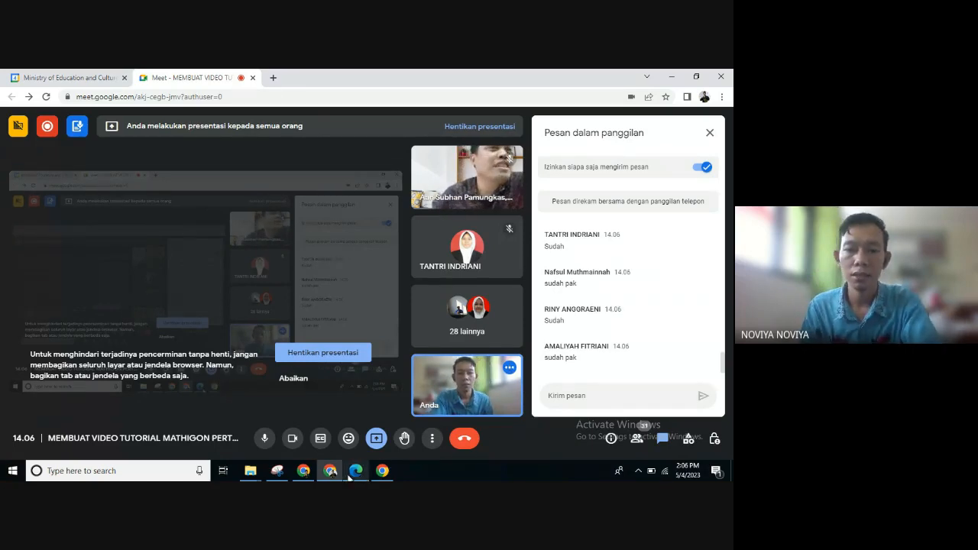
{"action": "mouse_move", "coordinate": [373, 473]}
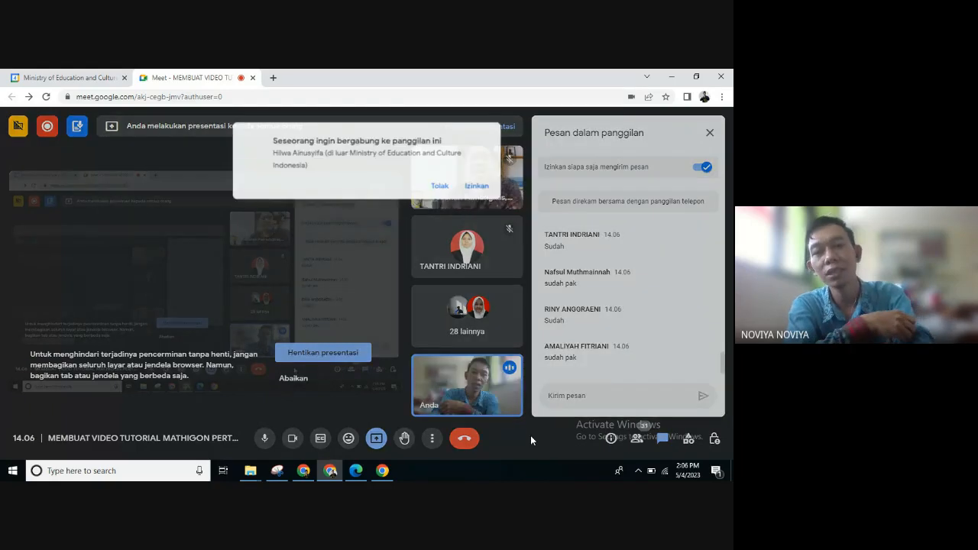
{"action": "left_click", "coordinate": [482, 181]}
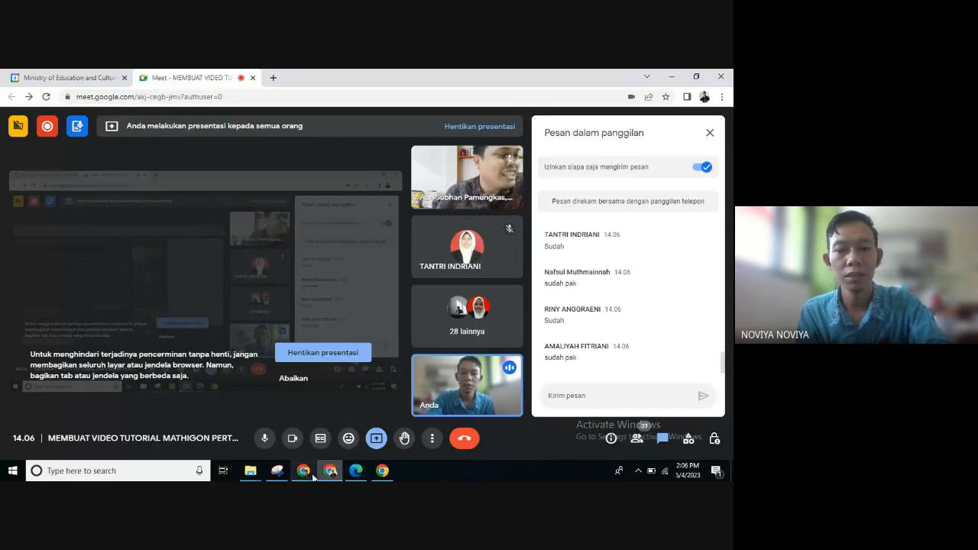
Return to Polypad and collapse Polygons and Shapes to show the list of geometry tile categories.
{"action": "left_click", "coordinate": [305, 474]}
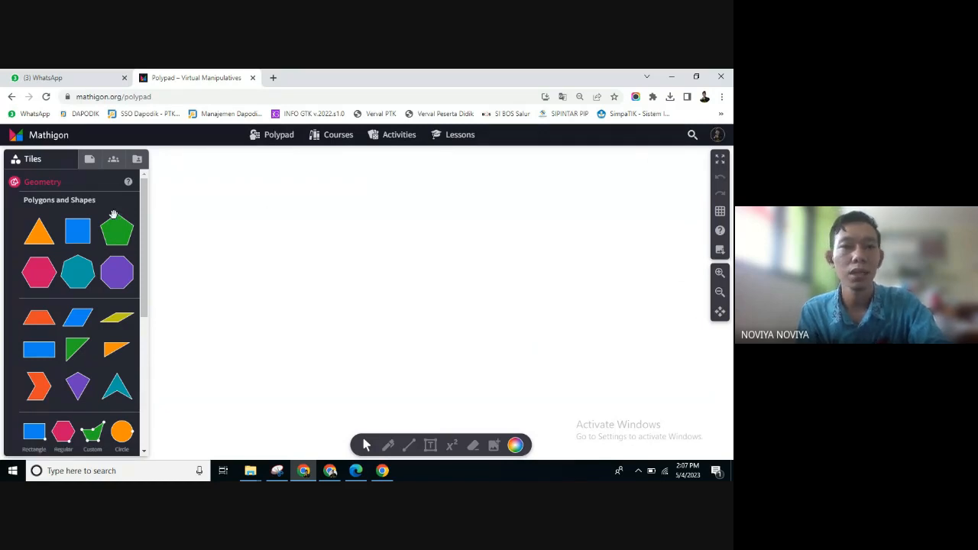
{"action": "left_click", "coordinate": [61, 204]}
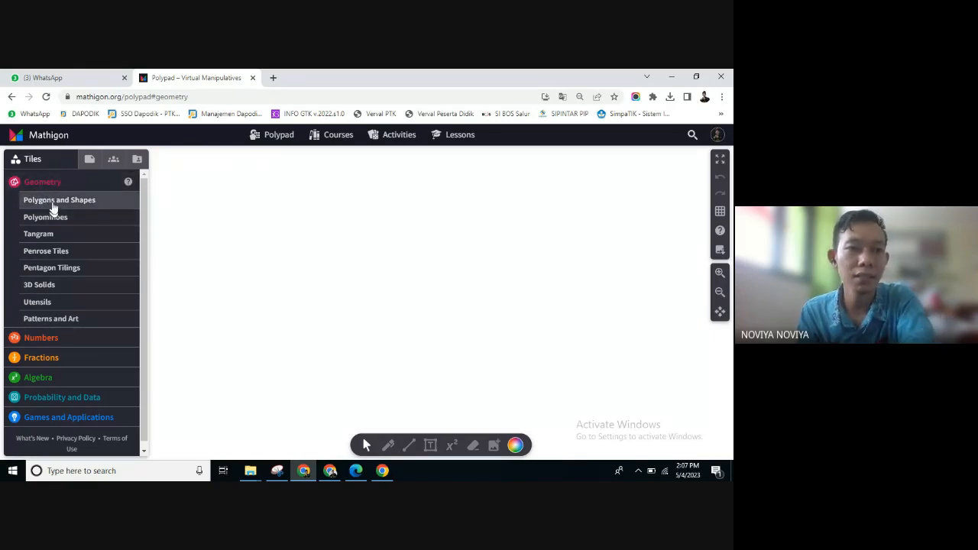
{"action": "left_click", "coordinate": [54, 205]}
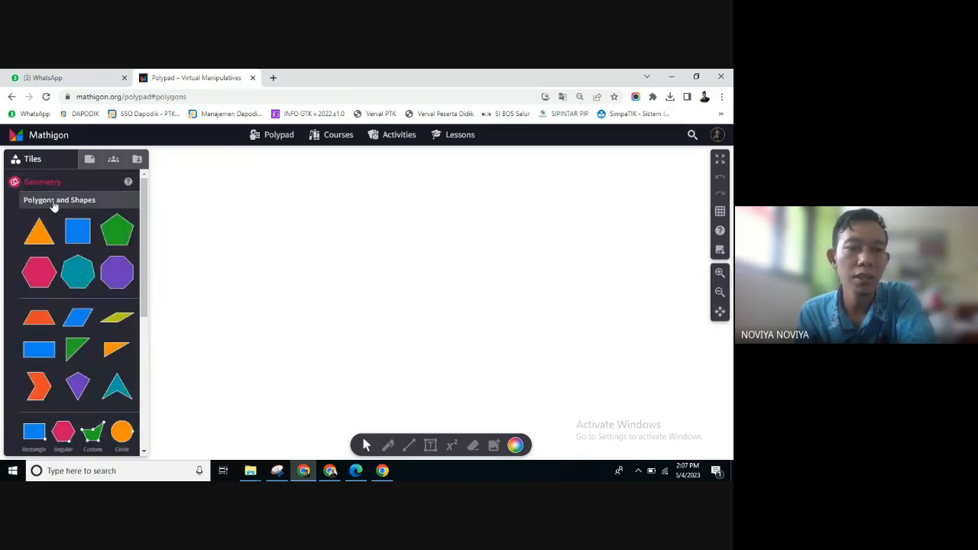
{"action": "left_click", "coordinate": [54, 203]}
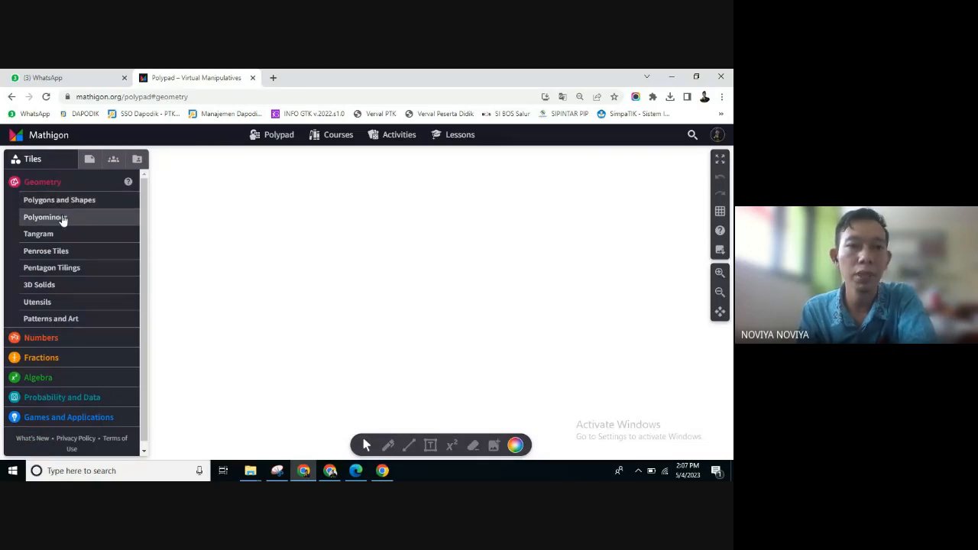
Browse the Polyominoes, Tangram, Penrose Tiles and 3D Solids categories of the geometry tiles.
{"action": "left_click", "coordinate": [64, 220]}
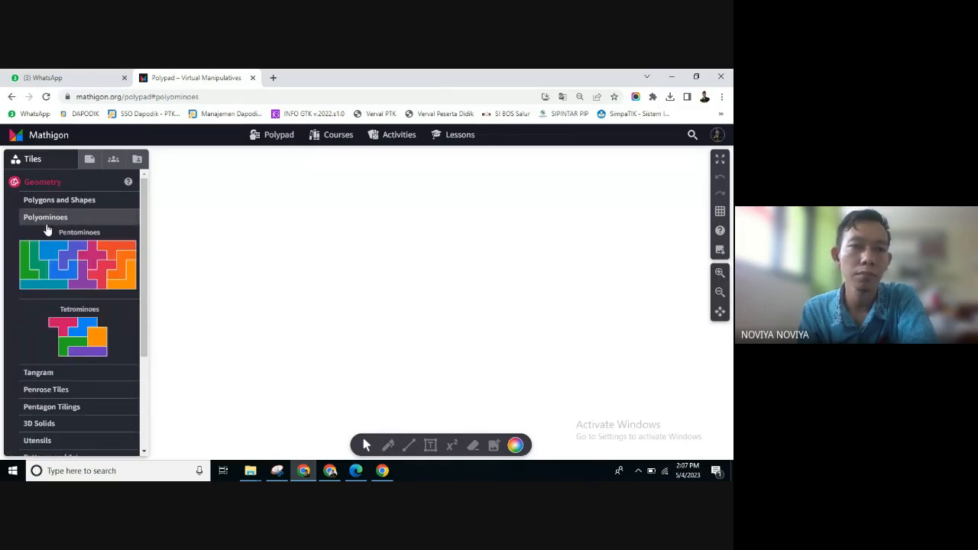
{"action": "scroll", "coordinate": [65, 229], "scroll_direction": "down", "scroll_amount": 3}
{"action": "left_click", "coordinate": [69, 265]}
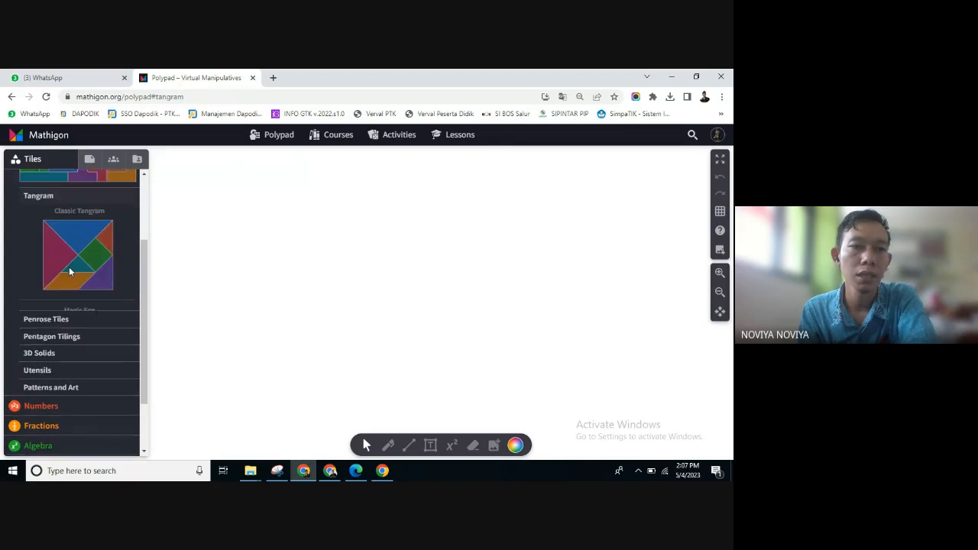
{"action": "scroll", "coordinate": [67, 290], "scroll_direction": "down", "scroll_amount": 2}
{"action": "left_click", "coordinate": [66, 303]}
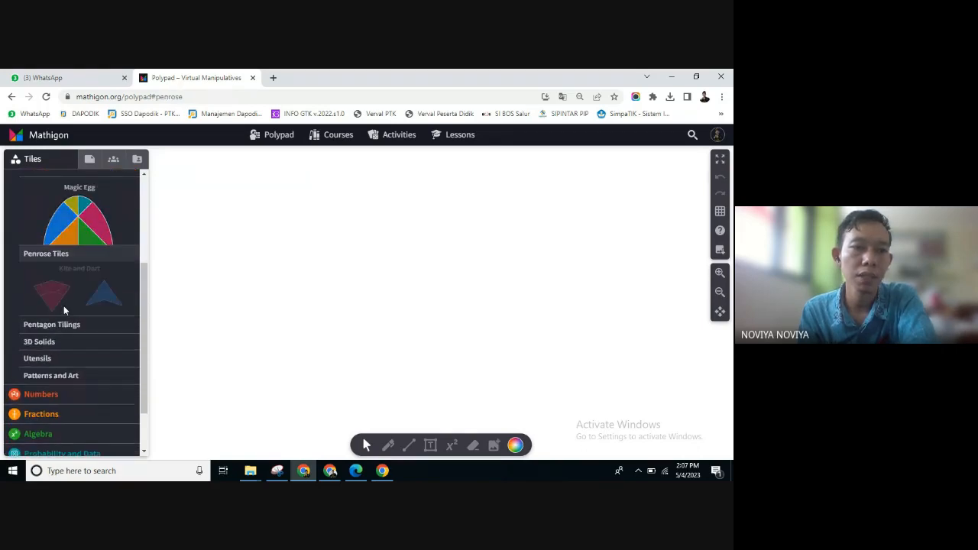
{"action": "scroll", "coordinate": [65, 305], "scroll_direction": "down", "scroll_amount": 1}
{"action": "left_click", "coordinate": [61, 306]}
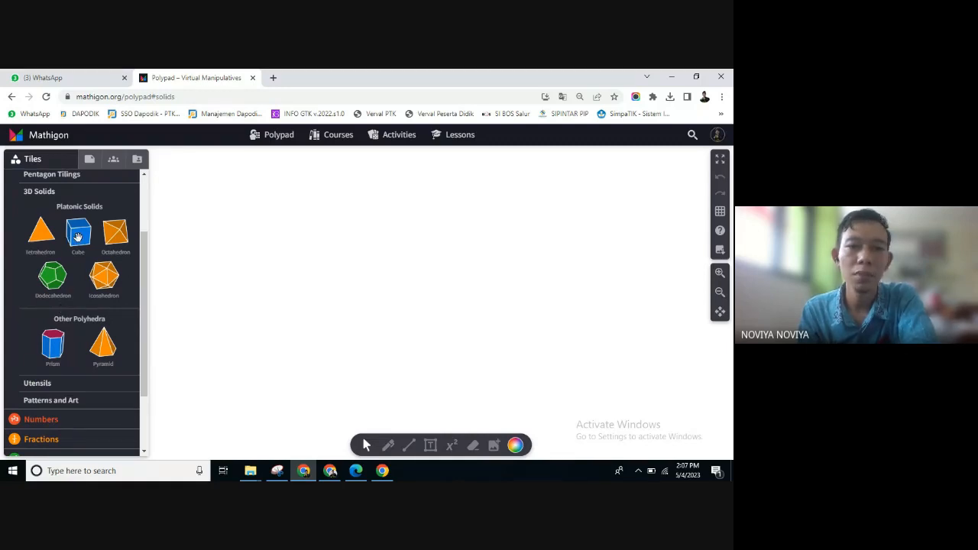
Add a hexagonal prism to the canvas, rotate it slightly, and delete it.
{"action": "scroll", "coordinate": [82, 246], "scroll_direction": "down", "scroll_amount": 1}
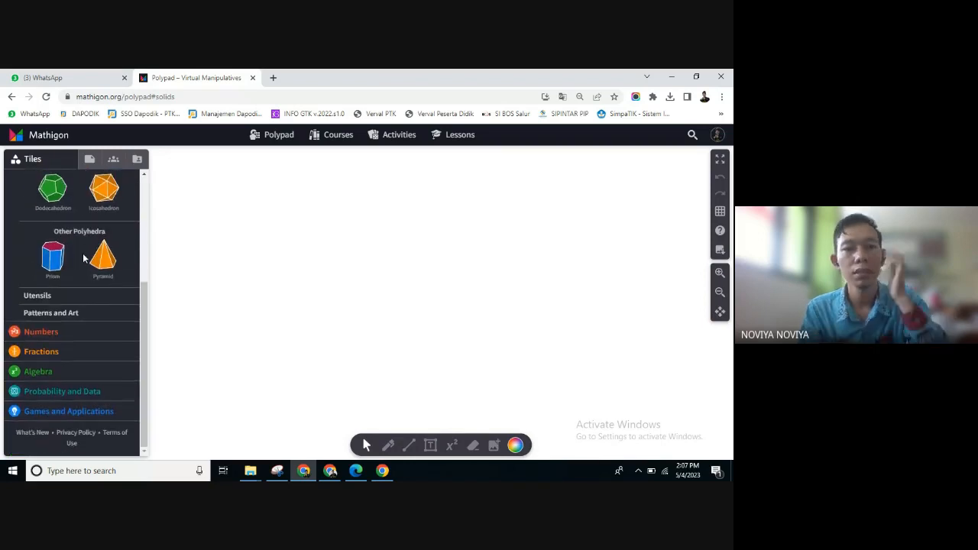
{"action": "left_click", "coordinate": [55, 260]}
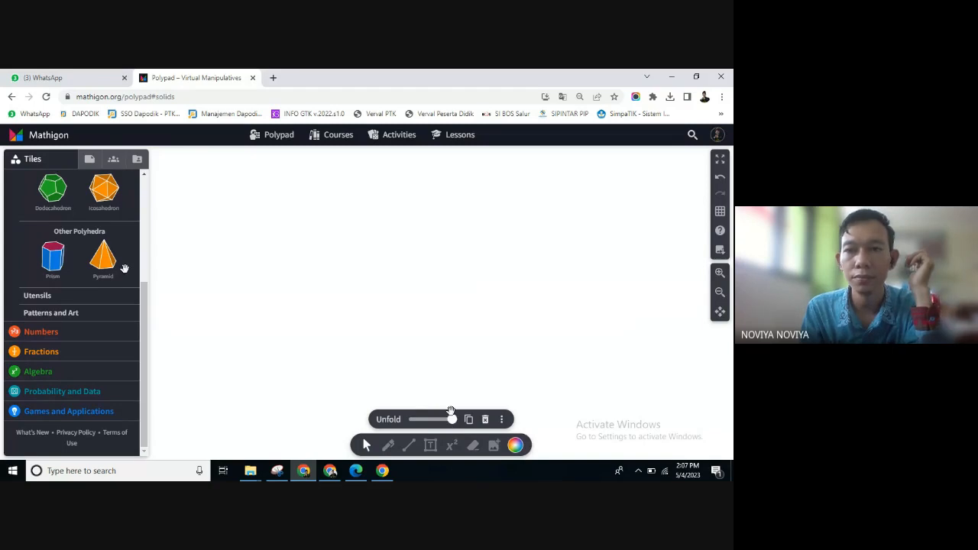
{"action": "left_click", "coordinate": [720, 292]}
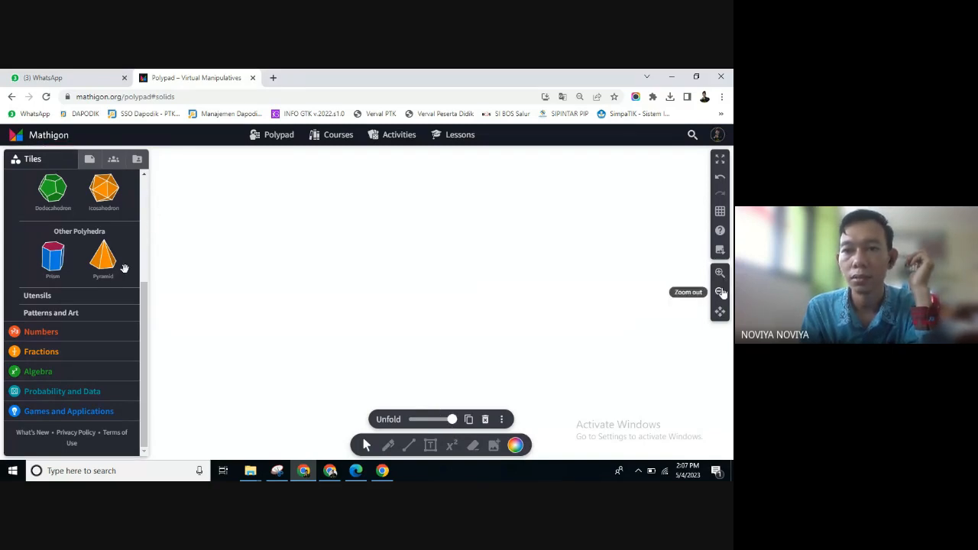
{"action": "left_click", "coordinate": [721, 292]}
{"action": "left_click", "coordinate": [720, 292]}
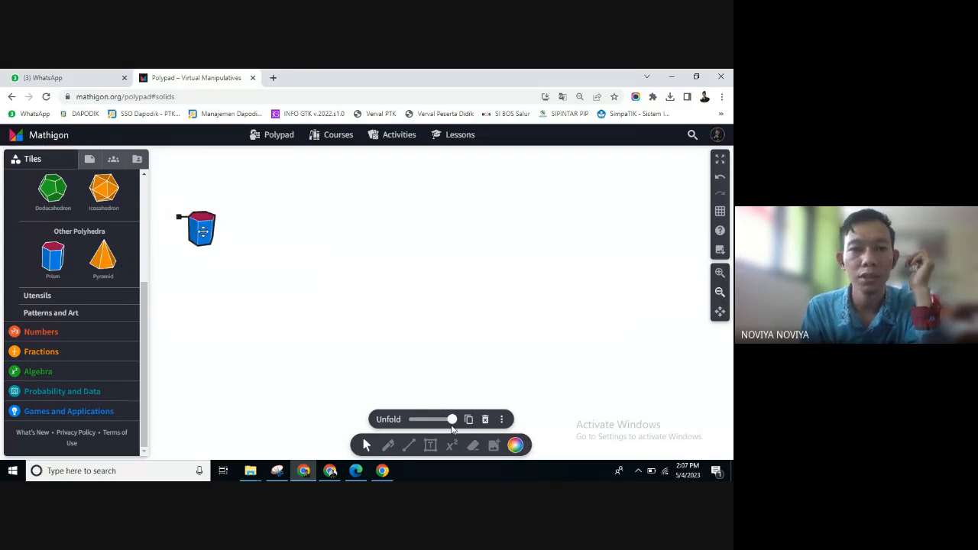
{"action": "mouse_move", "coordinate": [202, 231]}
{"action": "left_mouse_down"}
{"action": "mouse_move", "coordinate": [295, 230]}
{"action": "mouse_move", "coordinate": [218, 246]}
{"action": "mouse_move", "coordinate": [197, 223]}
{"action": "mouse_move", "coordinate": [210, 208]}
{"action": "mouse_move", "coordinate": [224, 223]}
{"action": "mouse_move", "coordinate": [212, 245]}
{"action": "mouse_move", "coordinate": [198, 228]}
{"action": "left_mouse_up"}
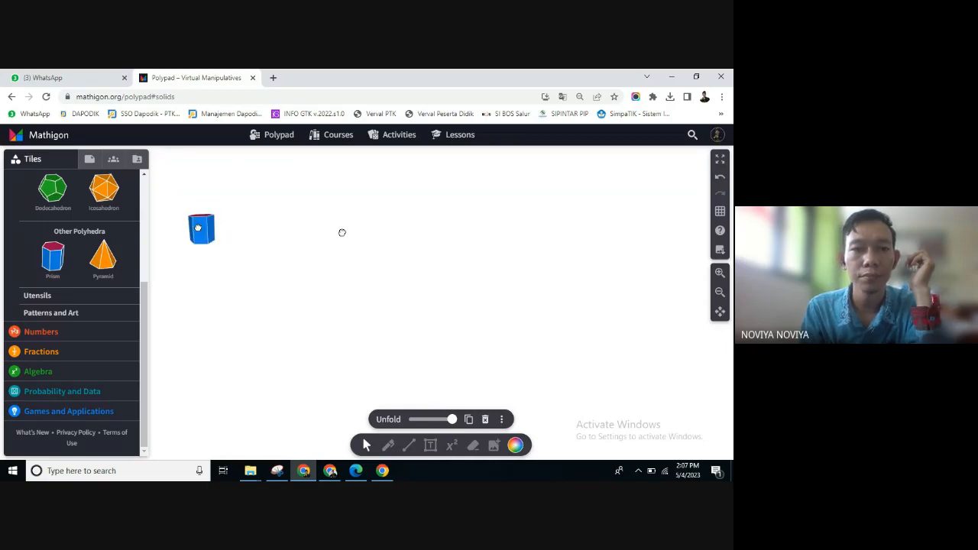
{"action": "left_click", "coordinate": [485, 419]}
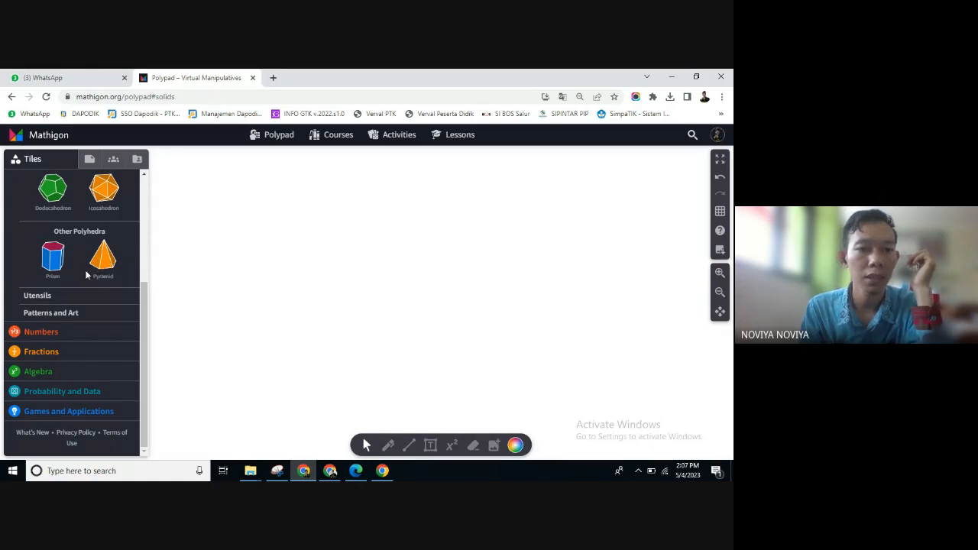
Show the geometry Utensils, place a protractor on the canvas, and delete it.
{"action": "left_click", "coordinate": [67, 302]}
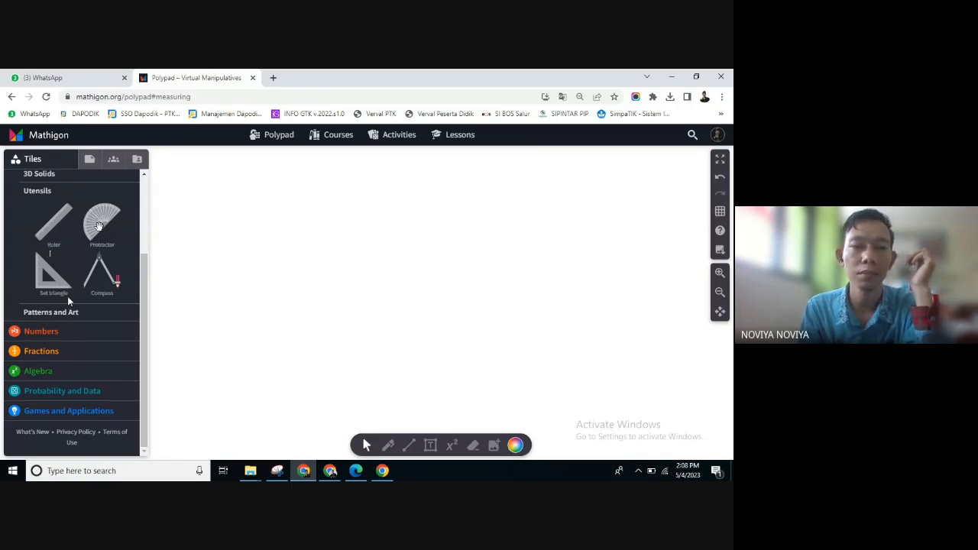
{"action": "left_click", "coordinate": [101, 223]}
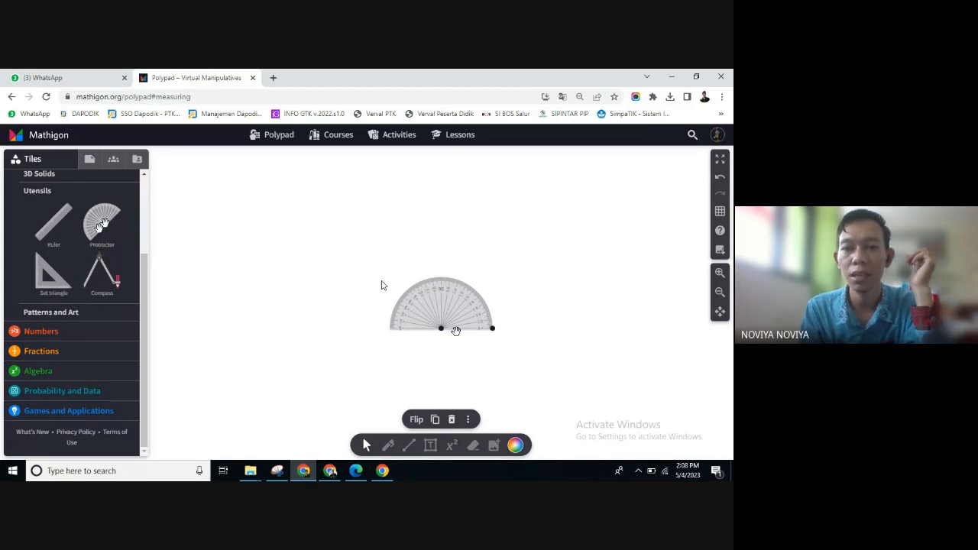
{"action": "left_click", "coordinate": [451, 420]}
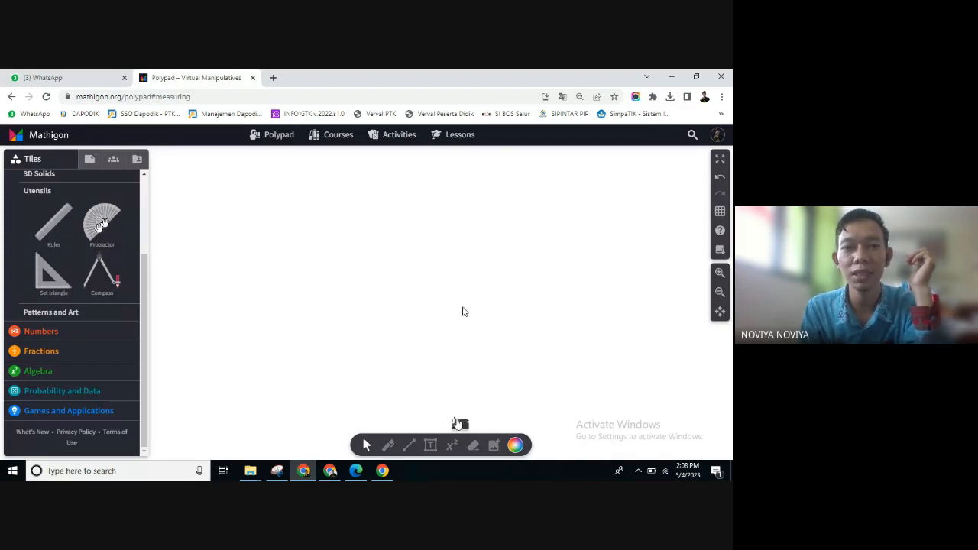
Show the Patterns and Art geometry tiles and collapse that category again.
{"action": "left_click", "coordinate": [70, 312]}
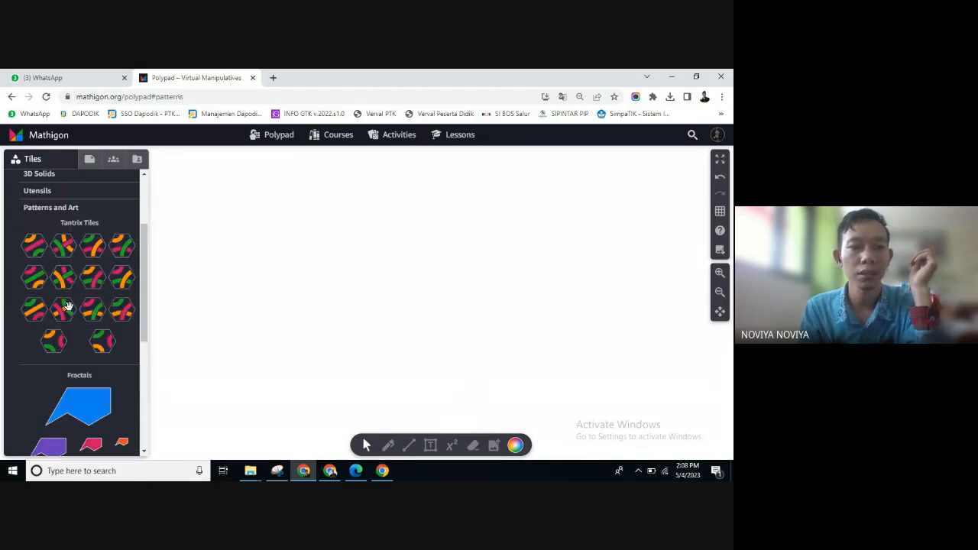
{"action": "left_click", "coordinate": [55, 209]}
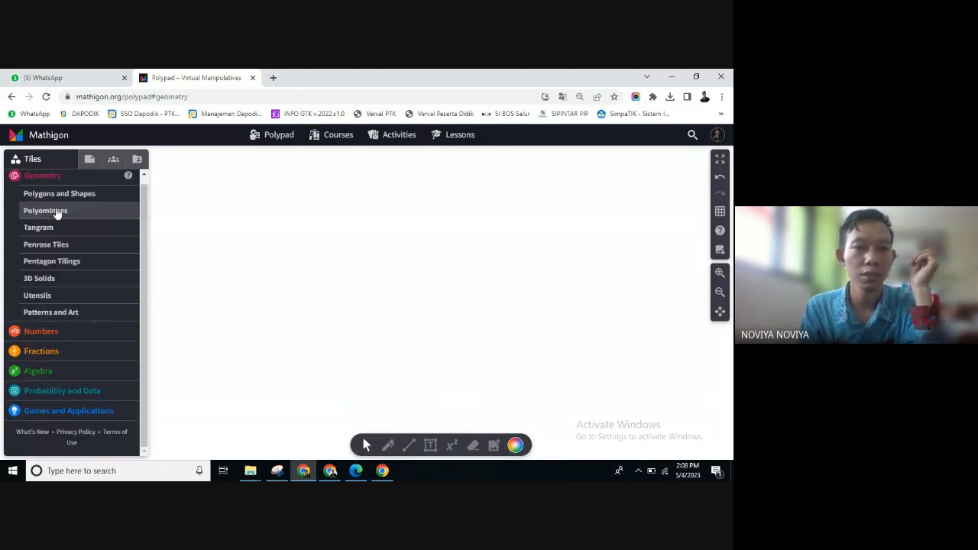
Place a balance scale from the Algebra tiles on the canvas and shift it slightly to the left.
{"action": "left_click", "coordinate": [67, 372]}
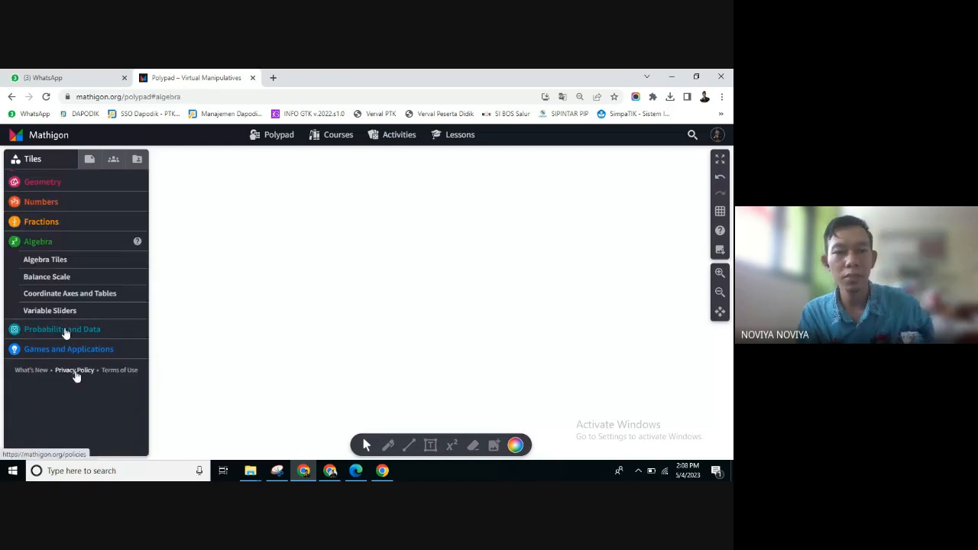
{"action": "left_click", "coordinate": [49, 280]}
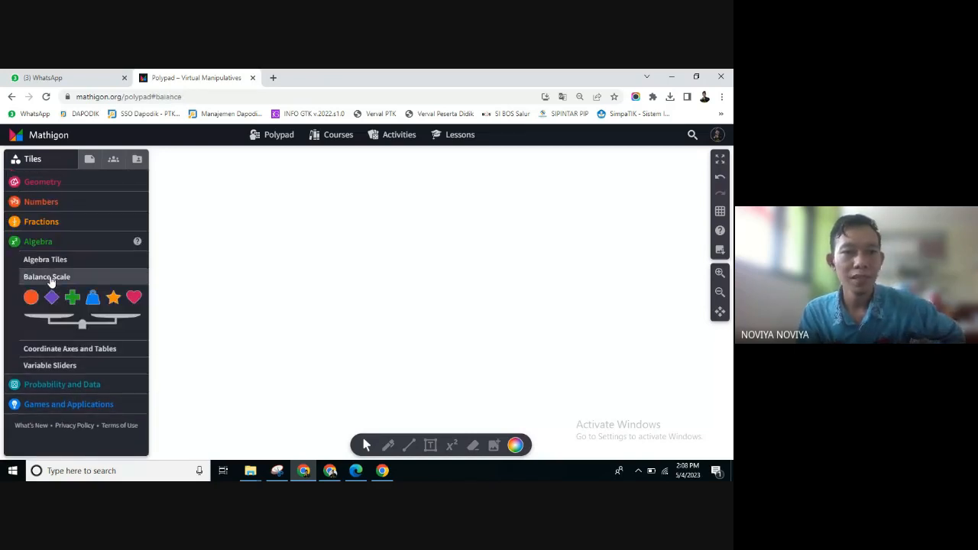
{"action": "left_click", "coordinate": [71, 323]}
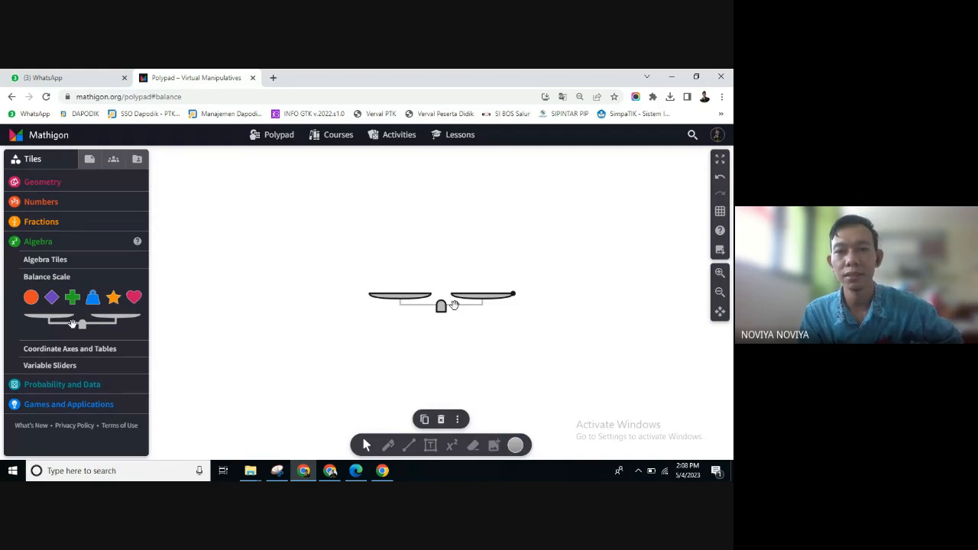
{"action": "left_click", "coordinate": [721, 274]}
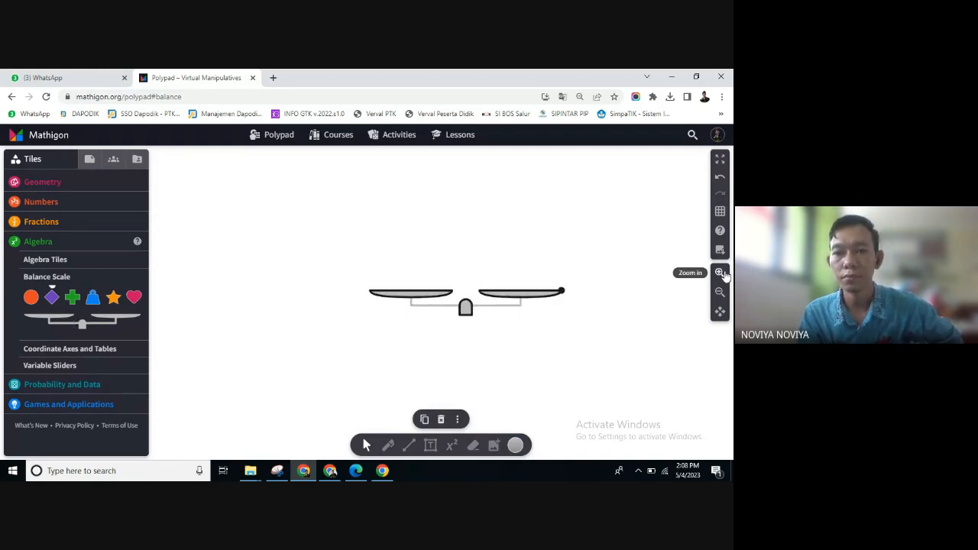
{"action": "left_click_drag", "start_coordinate": [564, 291], "coordinate": [479, 287]}
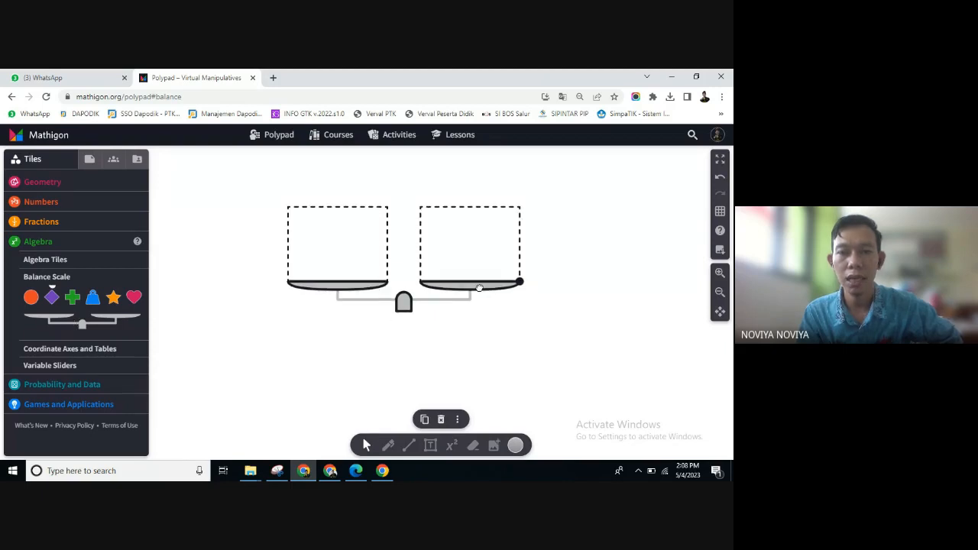
{"action": "left_click", "coordinate": [566, 312]}
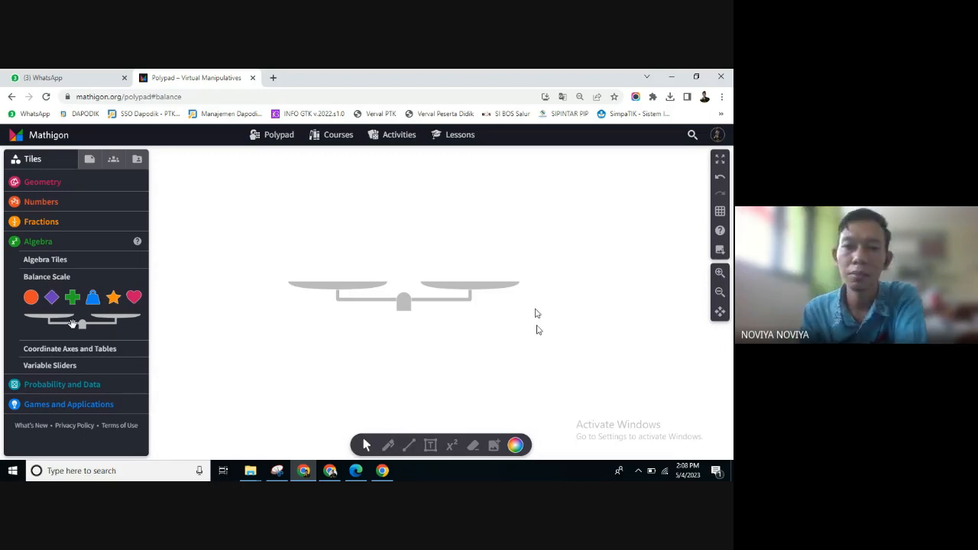
{"action": "left_click_drag", "start_coordinate": [484, 286], "coordinate": [484, 287]}
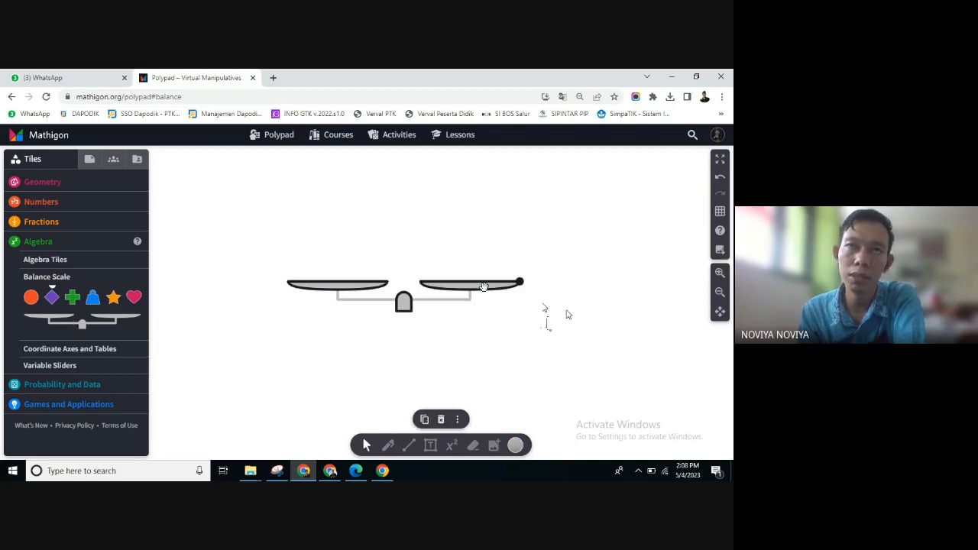
{"action": "left_click", "coordinate": [513, 330]}
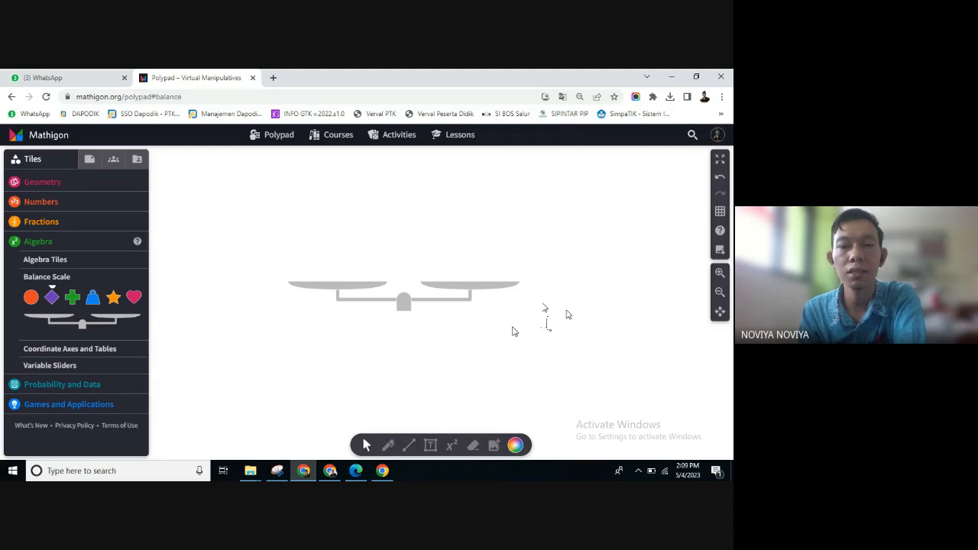
{"action": "left_click", "coordinate": [475, 285]}
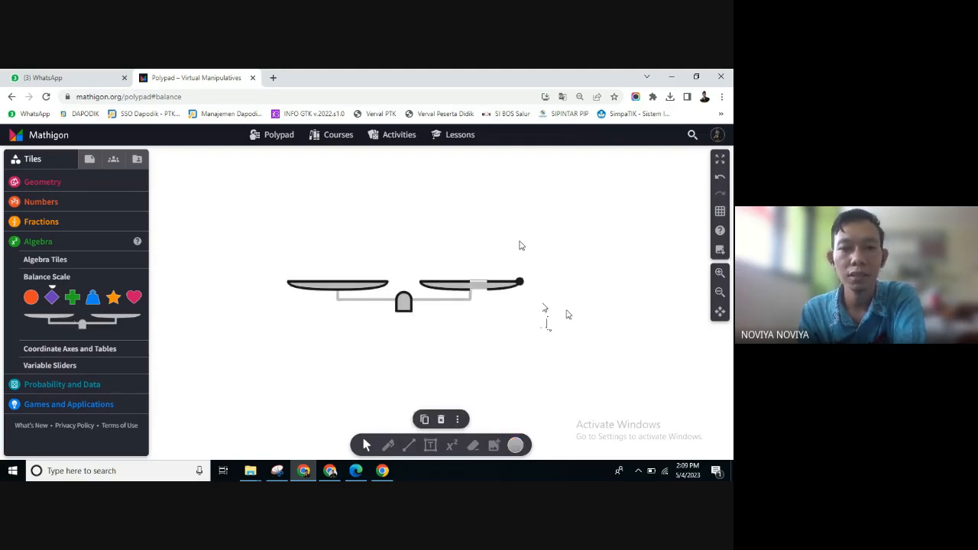
{"action": "left_click", "coordinate": [553, 245]}
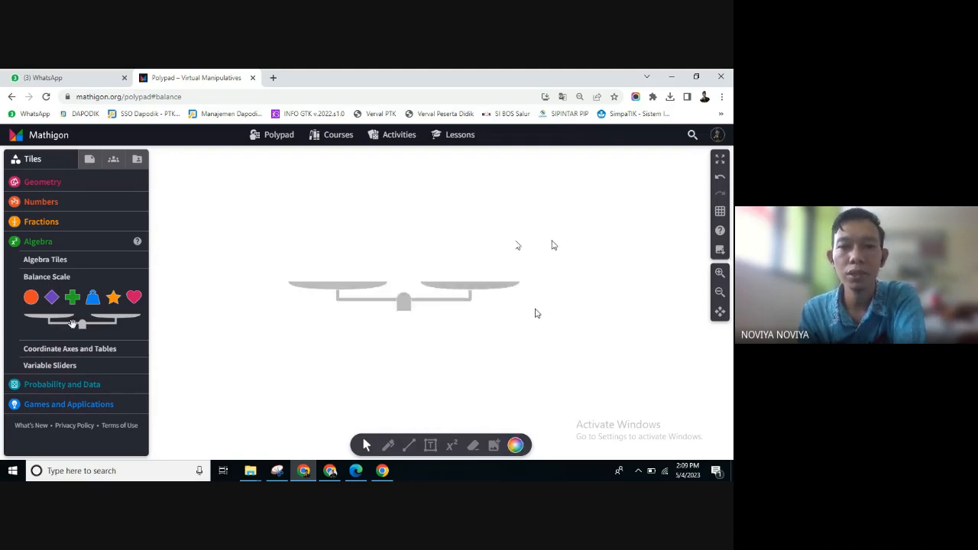
{"action": "left_click", "coordinate": [467, 288]}
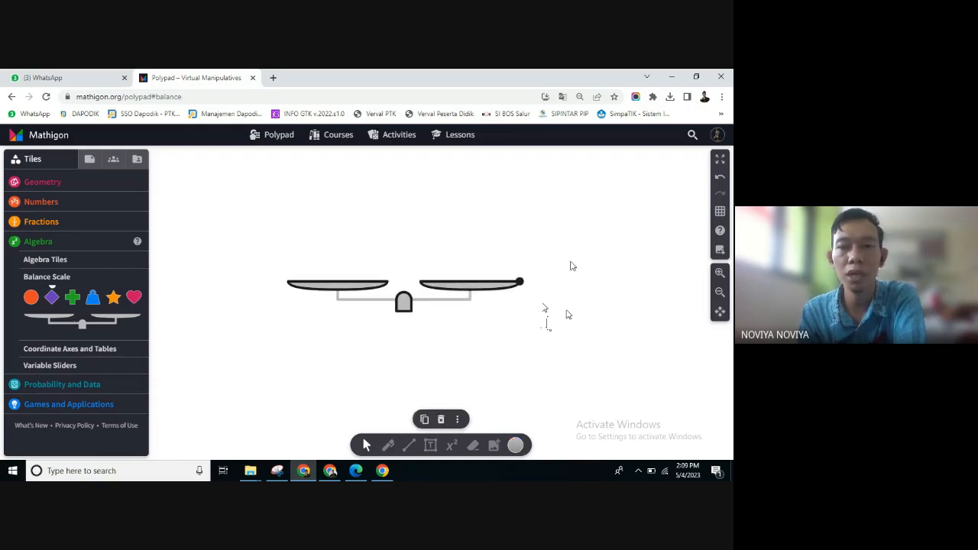
{"action": "left_click", "coordinate": [541, 286]}
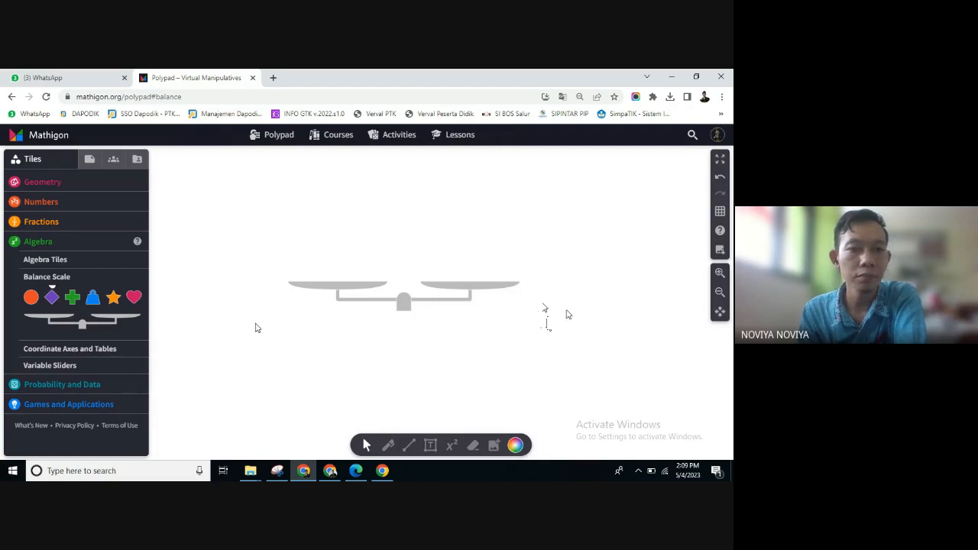
Add the orange circle weight from the Balance Scale tiles and put it on the scale's left pan.
{"action": "left_click", "coordinate": [31, 297]}
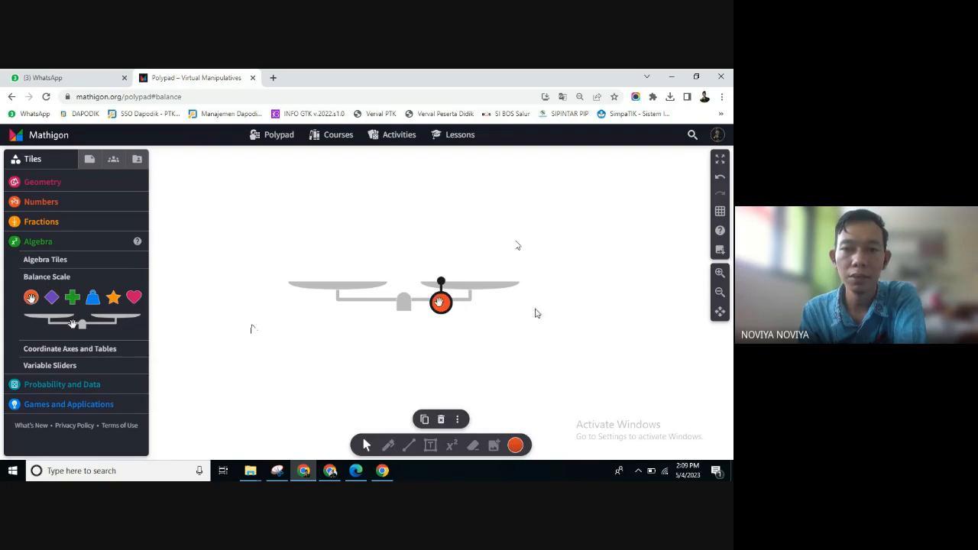
{"action": "left_click_drag", "start_coordinate": [441, 302], "coordinate": [341, 273]}
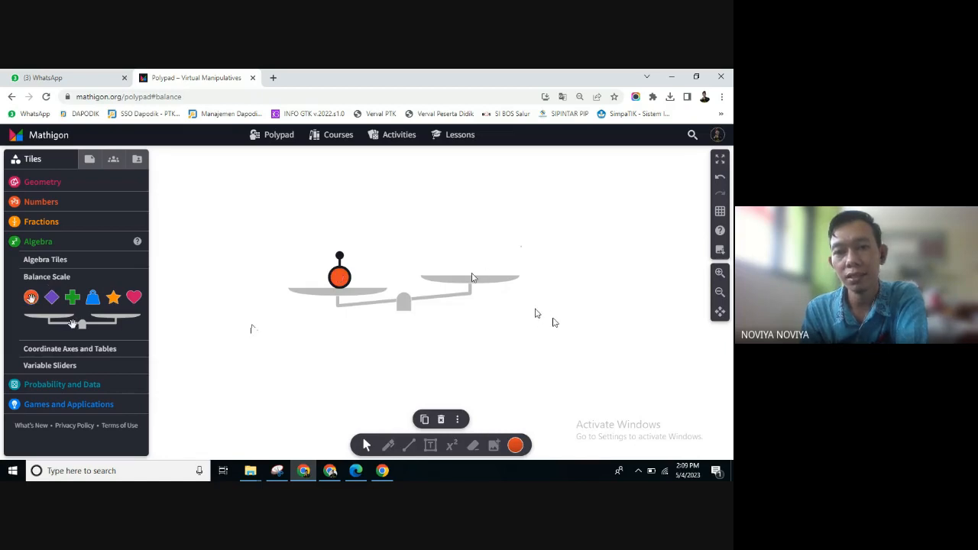
Weigh the circle against number card 1 on the right pan, and replace that card with number card 5.
{"action": "left_click", "coordinate": [42, 202]}
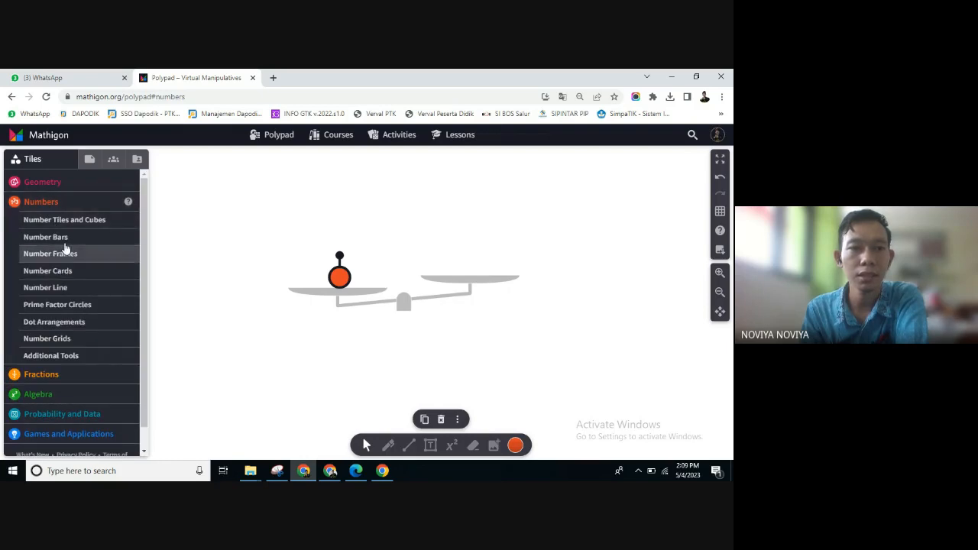
{"action": "left_click", "coordinate": [71, 272]}
{"action": "left_click_drag", "start_coordinate": [33, 300], "coordinate": [470, 266]}
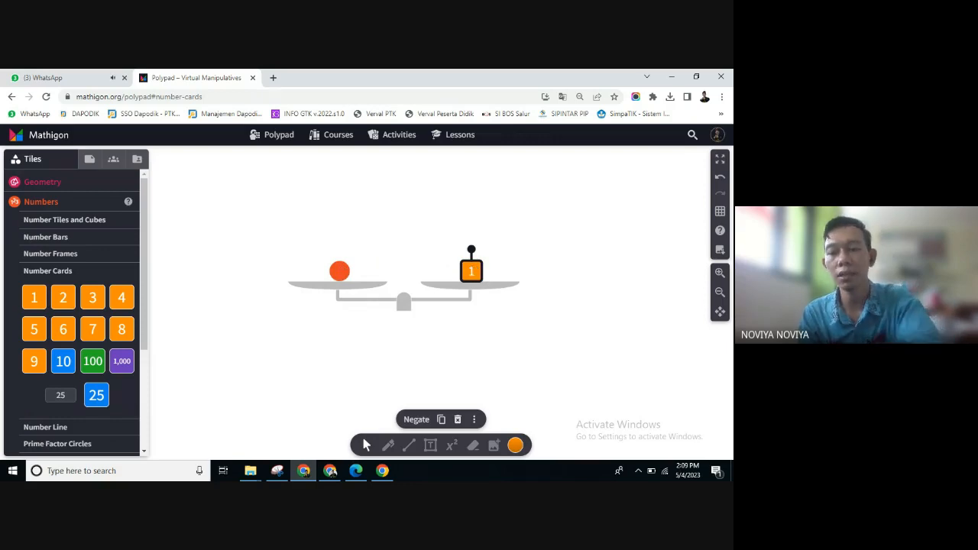
{"action": "key", "text": "Delete"}
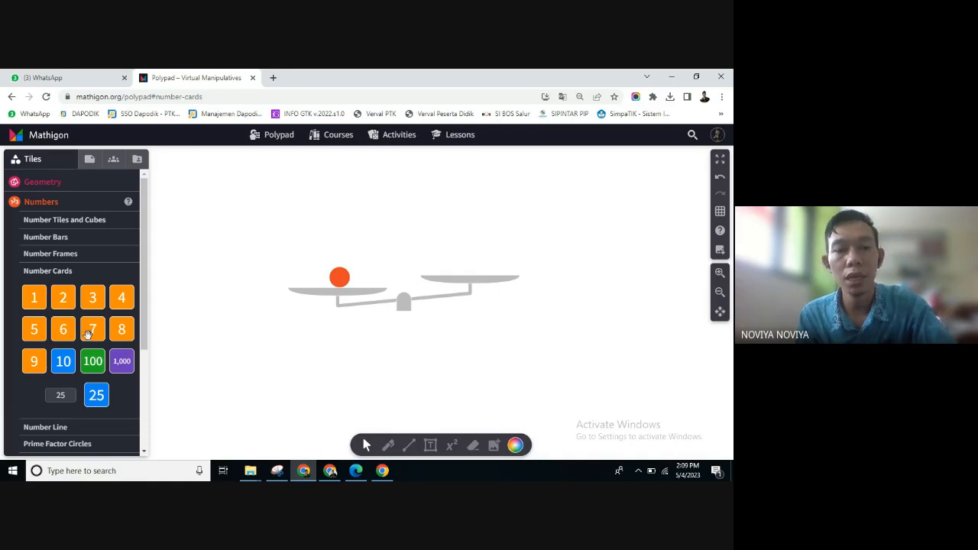
{"action": "left_click_drag", "start_coordinate": [36, 331], "coordinate": [466, 265]}
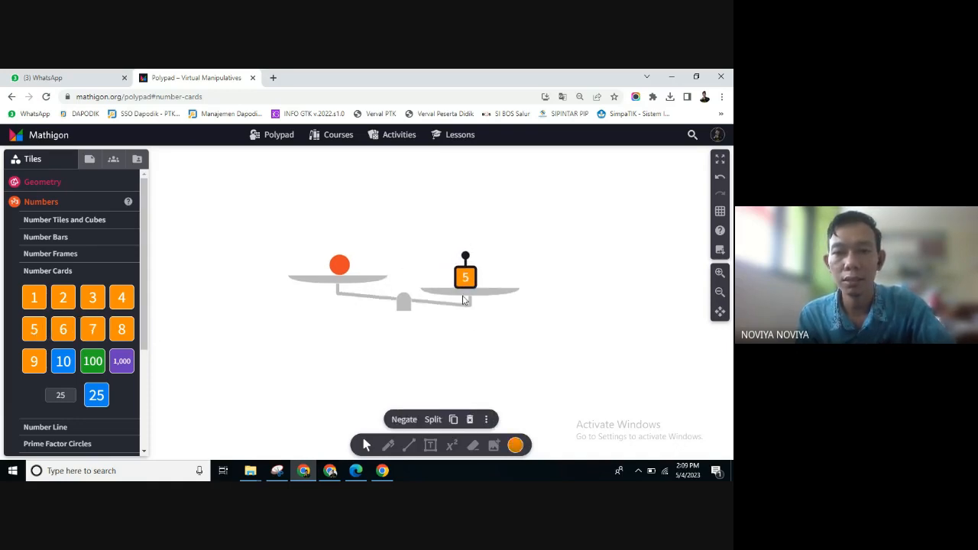
Apply Balance to the scale, and move the circle and number card 5 off the pans to the canvas's upper left.
{"action": "left_click", "coordinate": [403, 307]}
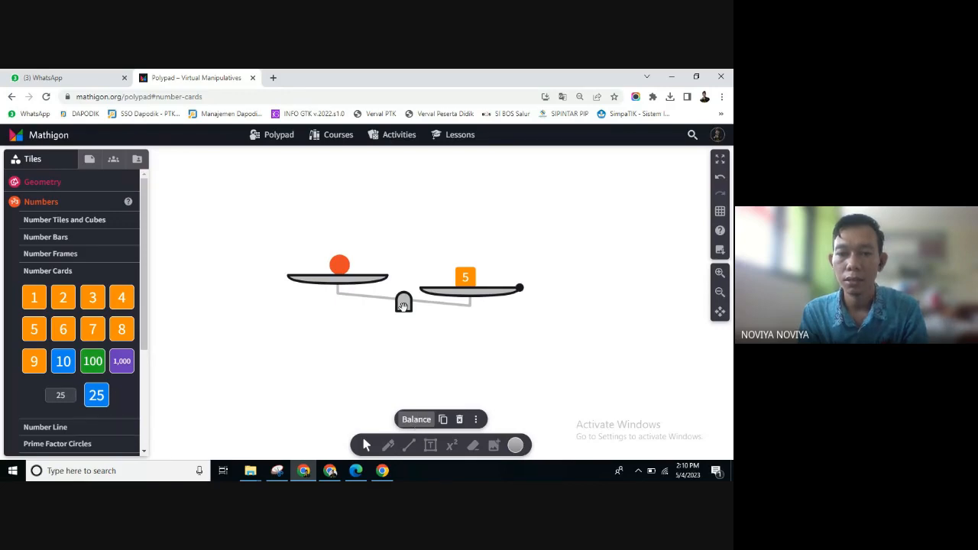
{"action": "left_click", "coordinate": [416, 419]}
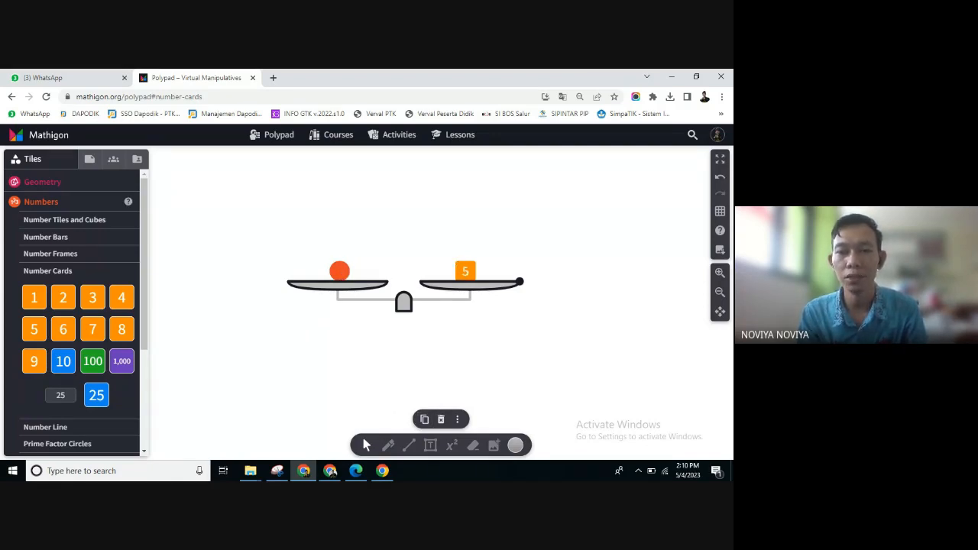
{"action": "left_click_drag", "start_coordinate": [337, 273], "coordinate": [224, 183]}
{"action": "left_click_drag", "start_coordinate": [463, 279], "coordinate": [249, 185]}
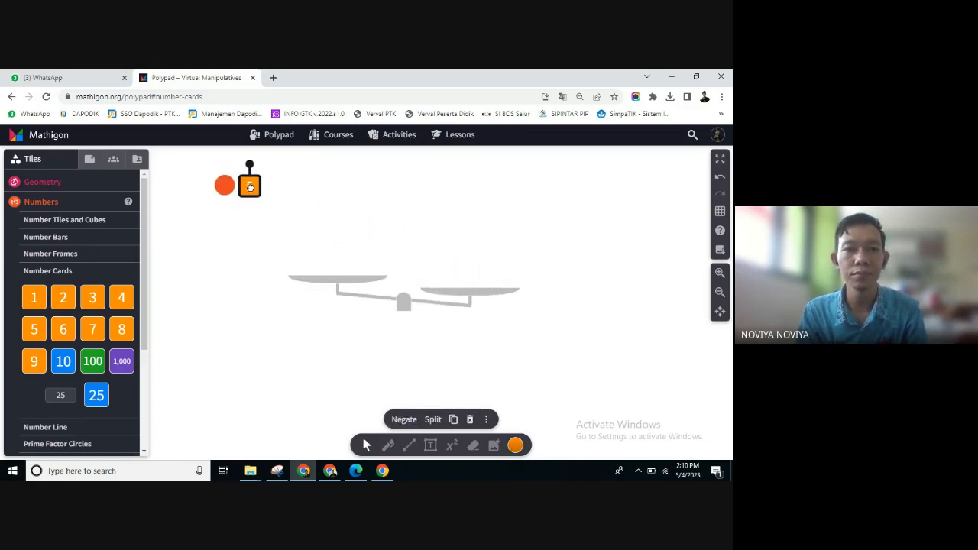
Browse the Additional Tools for numbers and the Fractions and Algebra tile categories.
{"action": "scroll", "coordinate": [70, 359], "scroll_direction": "down", "scroll_amount": 4}
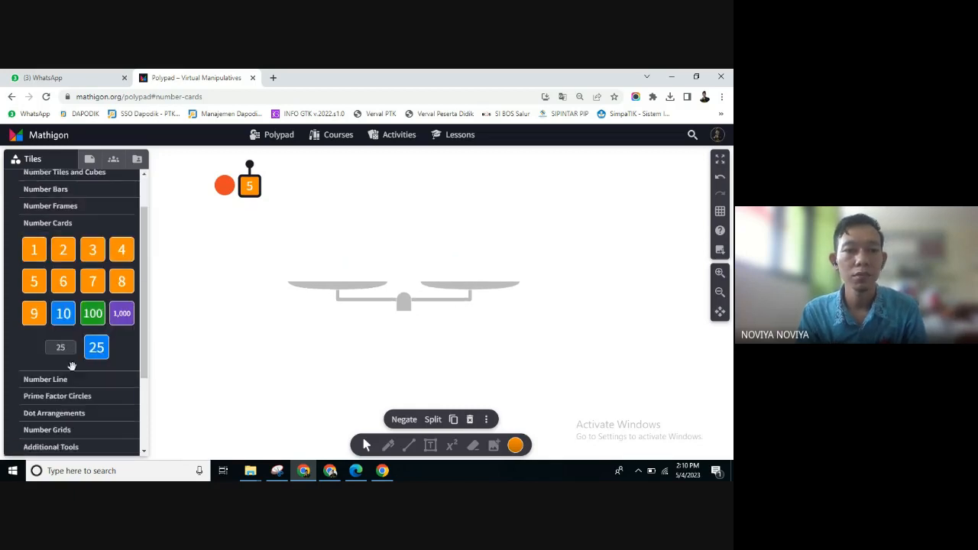
{"action": "left_click", "coordinate": [59, 334]}
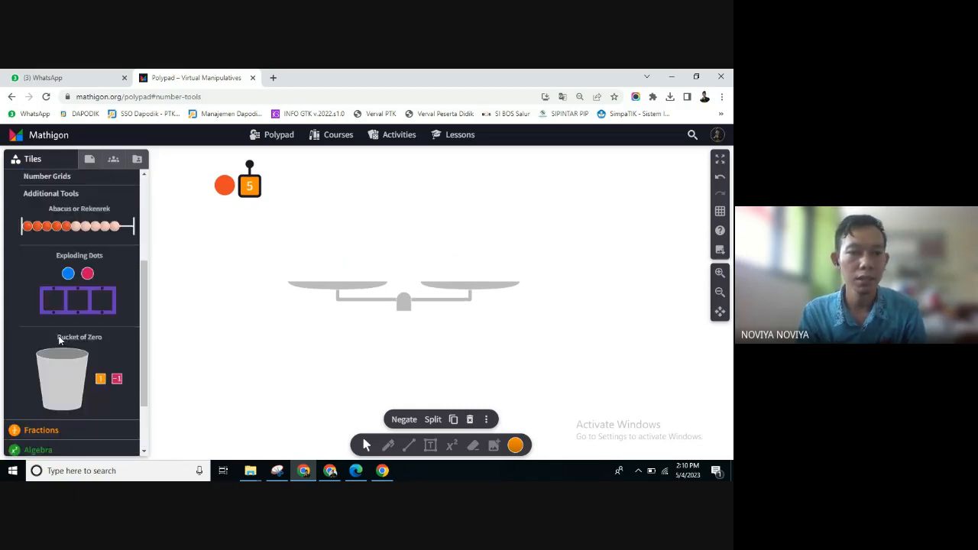
{"action": "scroll", "coordinate": [63, 290], "scroll_direction": "up", "scroll_amount": 1}
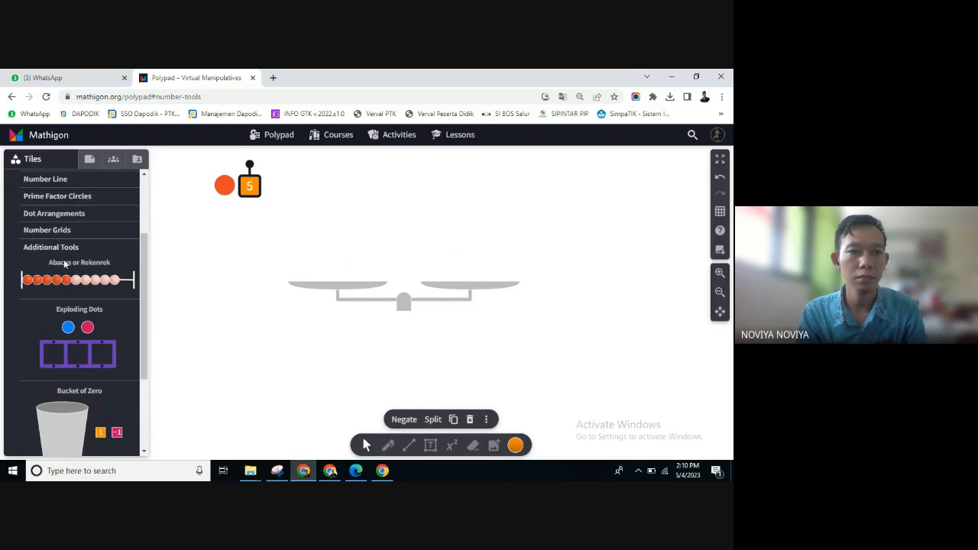
{"action": "scroll", "coordinate": [63, 269], "scroll_direction": "down", "scroll_amount": 2}
{"action": "scroll", "coordinate": [64, 269], "scroll_direction": "down", "scroll_amount": 1}
{"action": "left_click", "coordinate": [67, 353]}
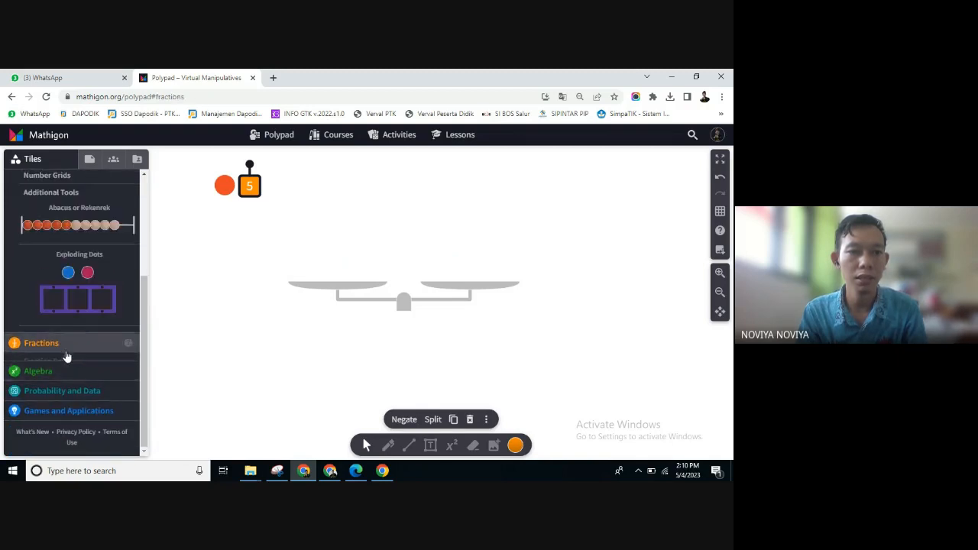
{"action": "left_click", "coordinate": [45, 275]}
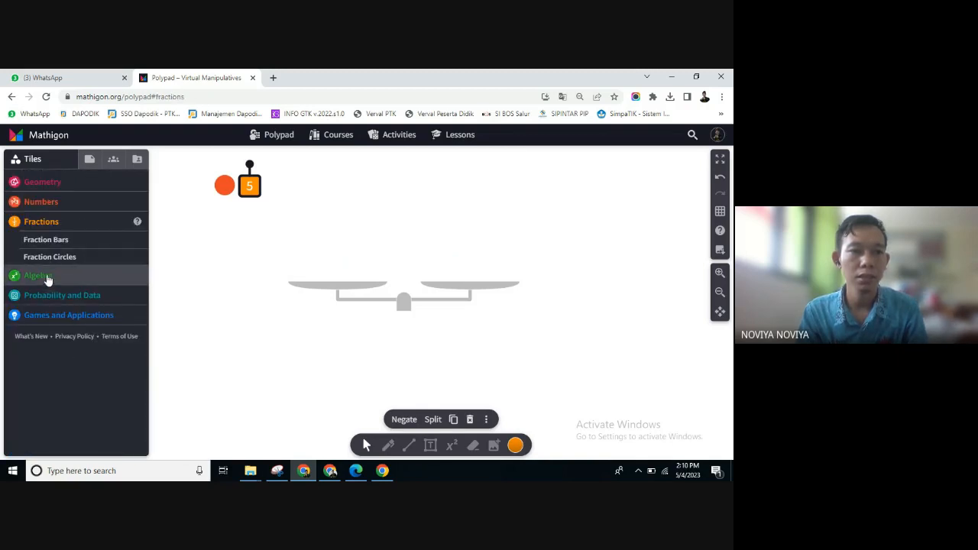
Place a coin from the Probability and Data tiles on the scale's left pan.
{"action": "left_click", "coordinate": [67, 386]}
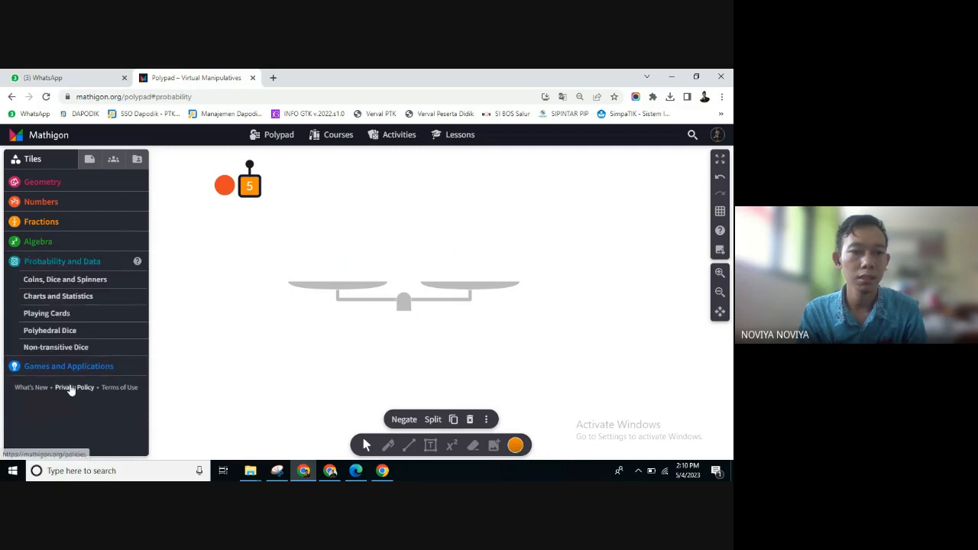
{"action": "left_click", "coordinate": [76, 280]}
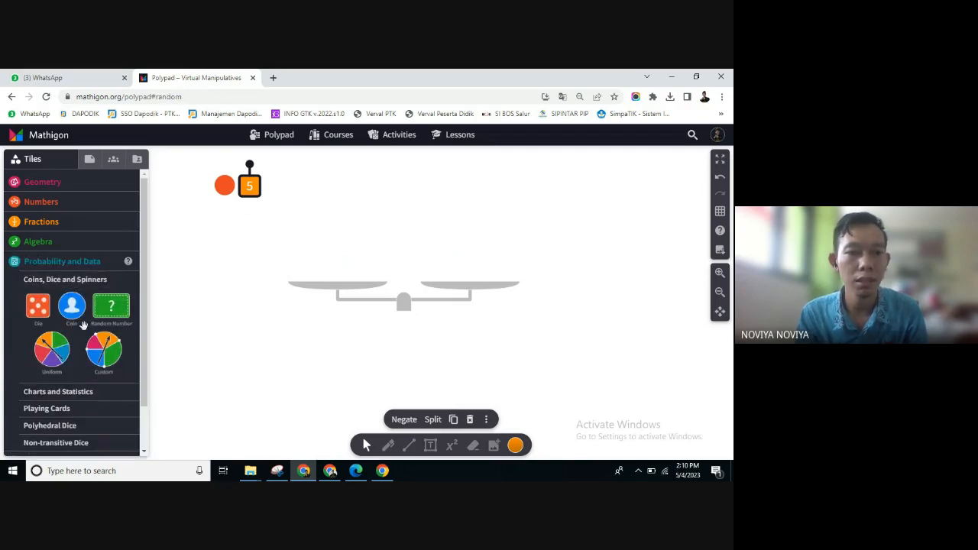
{"action": "left_click_drag", "start_coordinate": [77, 314], "coordinate": [334, 271]}
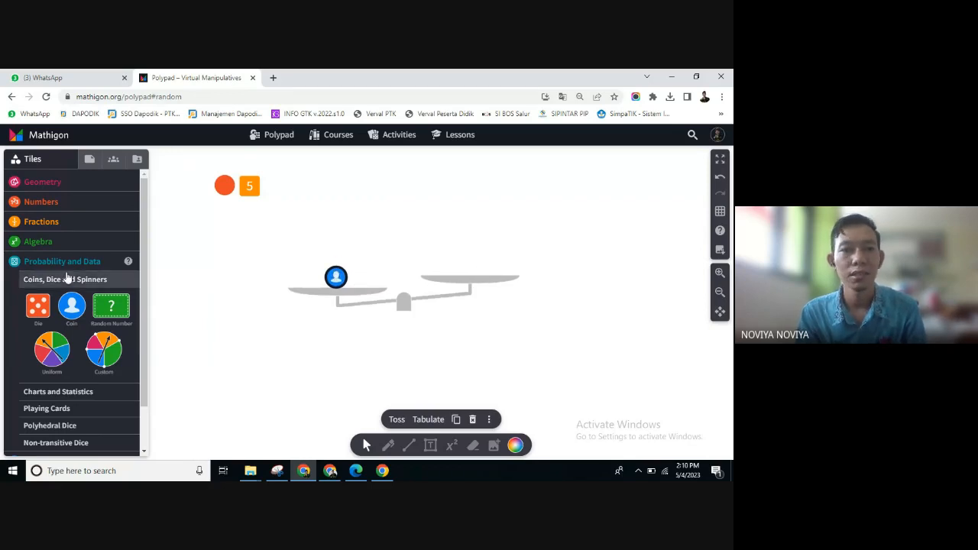
Add number card 10 from the Numbers tiles and put it on the scale's right pan, opposite the coin.
{"action": "left_click", "coordinate": [51, 207]}
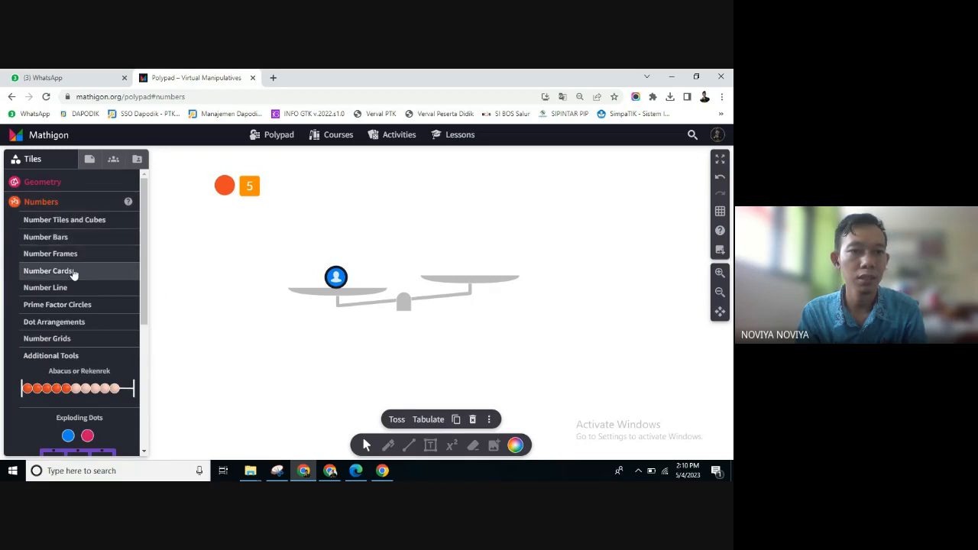
{"action": "left_click", "coordinate": [75, 276]}
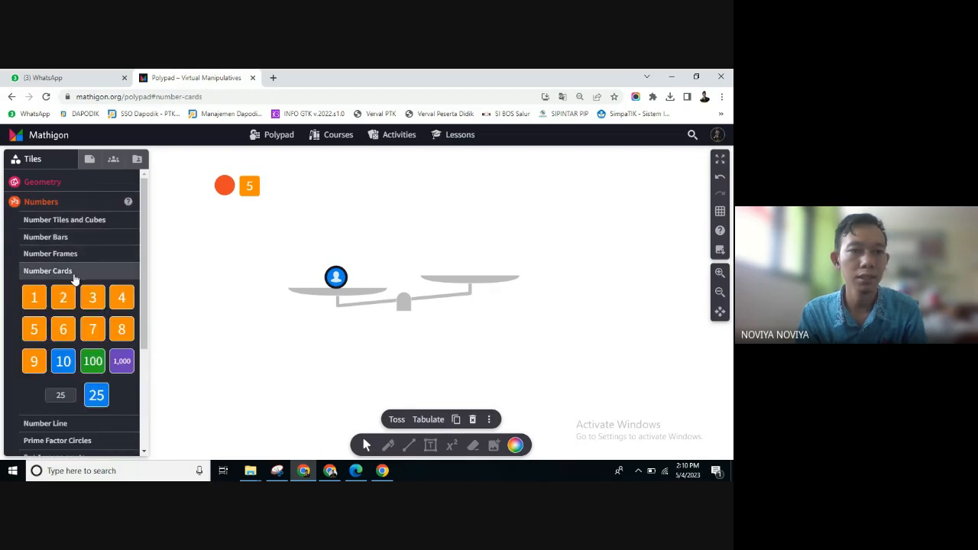
{"action": "left_click", "coordinate": [76, 364]}
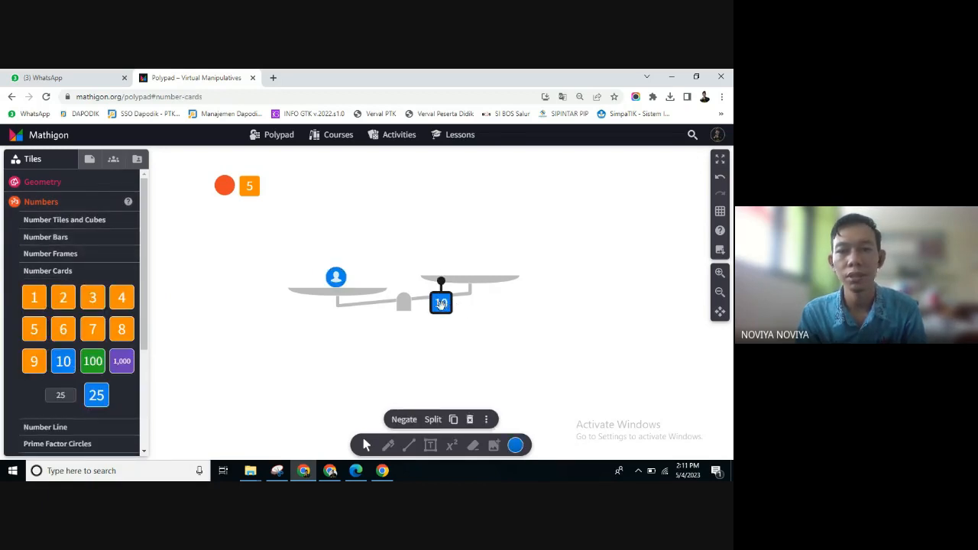
{"action": "left_click_drag", "start_coordinate": [442, 304], "coordinate": [471, 267]}
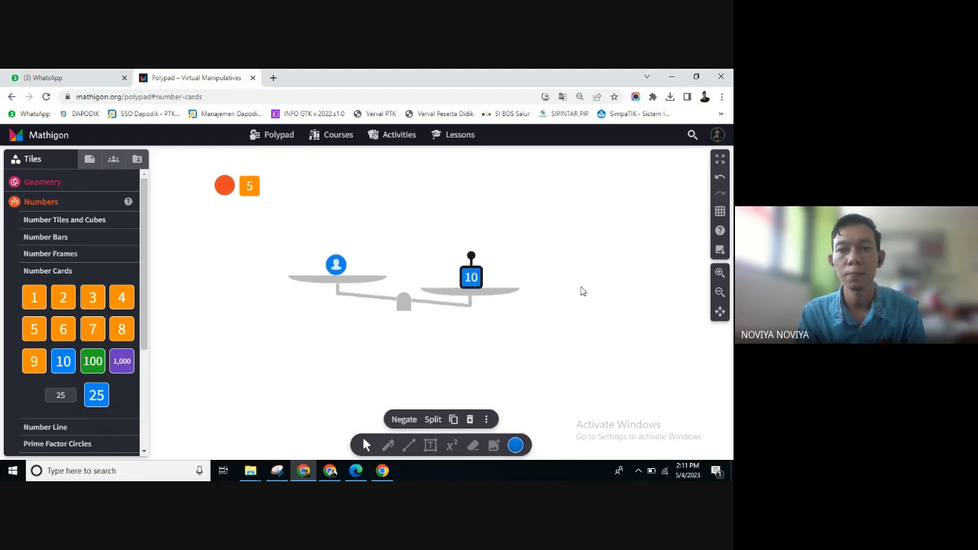
Try to balance the scale with the coin on one pan and number card 10 on the other.
{"action": "left_click", "coordinate": [336, 266]}
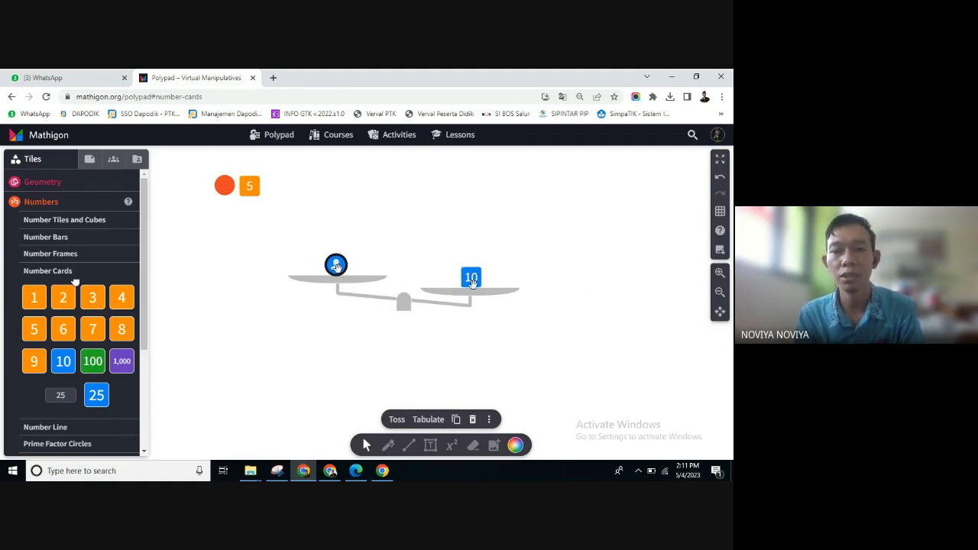
{"action": "left_click", "coordinate": [405, 303]}
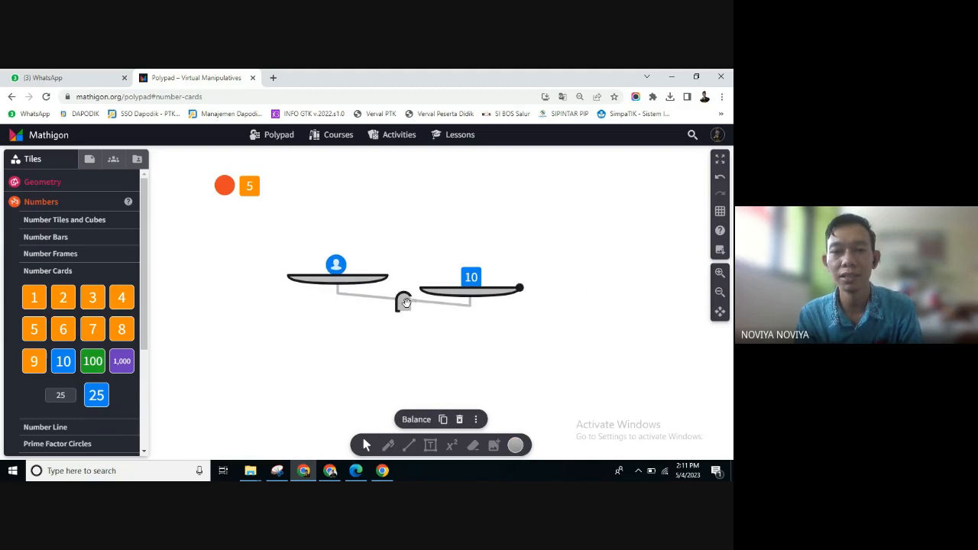
{"action": "left_click", "coordinate": [416, 419]}
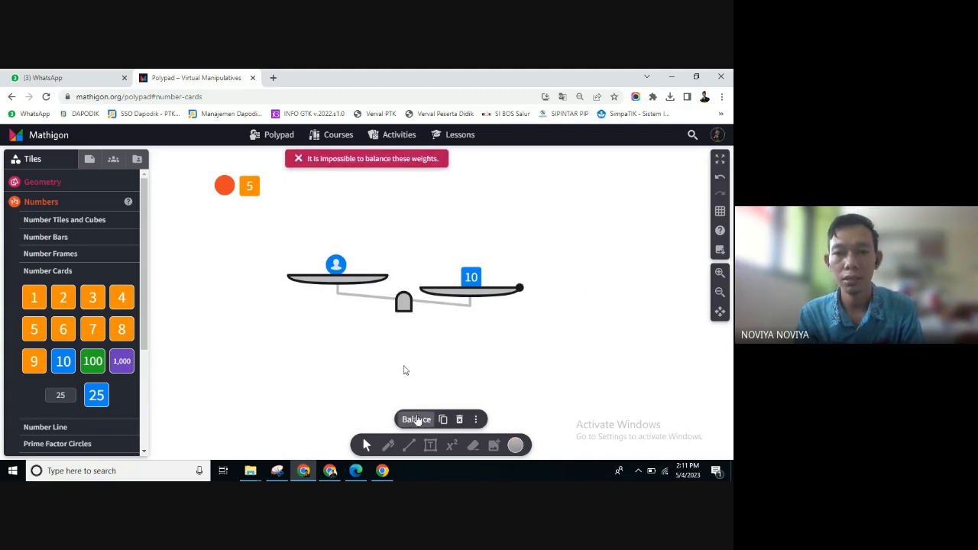
Delete the coin and put a heart from the Algebra category's Balance Scale tiles on the scale's left pan instead.
{"action": "left_click", "coordinate": [338, 264]}
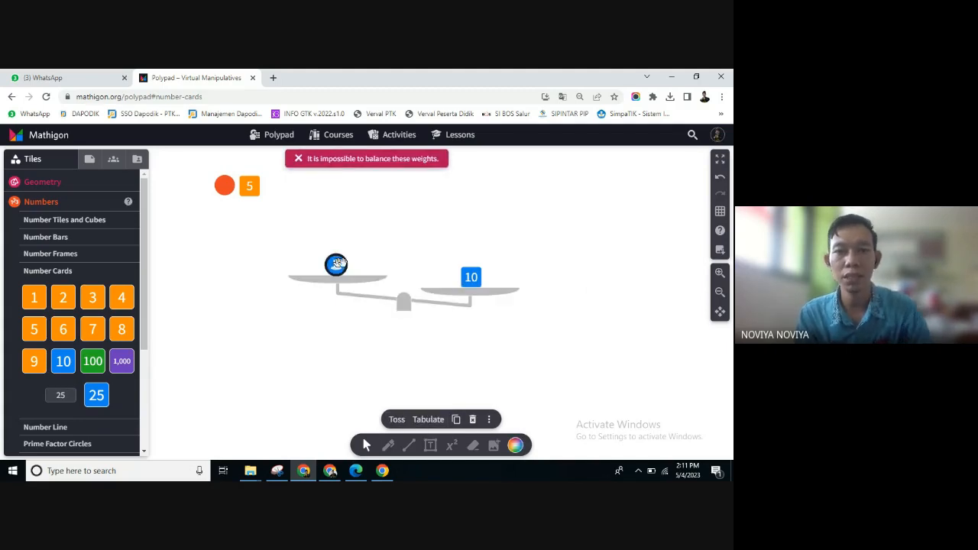
{"action": "key", "text": "Delete"}
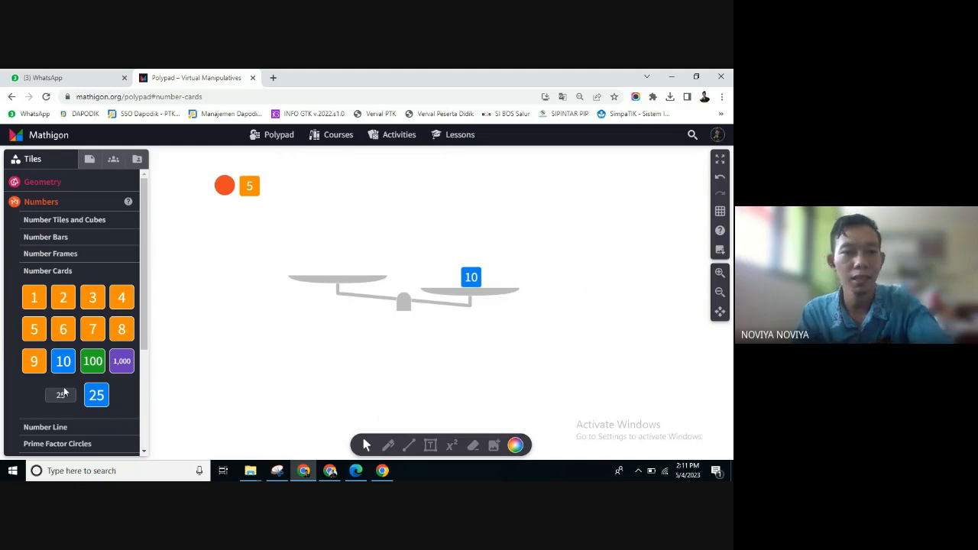
{"action": "scroll", "coordinate": [71, 393], "scroll_direction": "down", "scroll_amount": 2}
{"action": "left_click", "coordinate": [58, 425]}
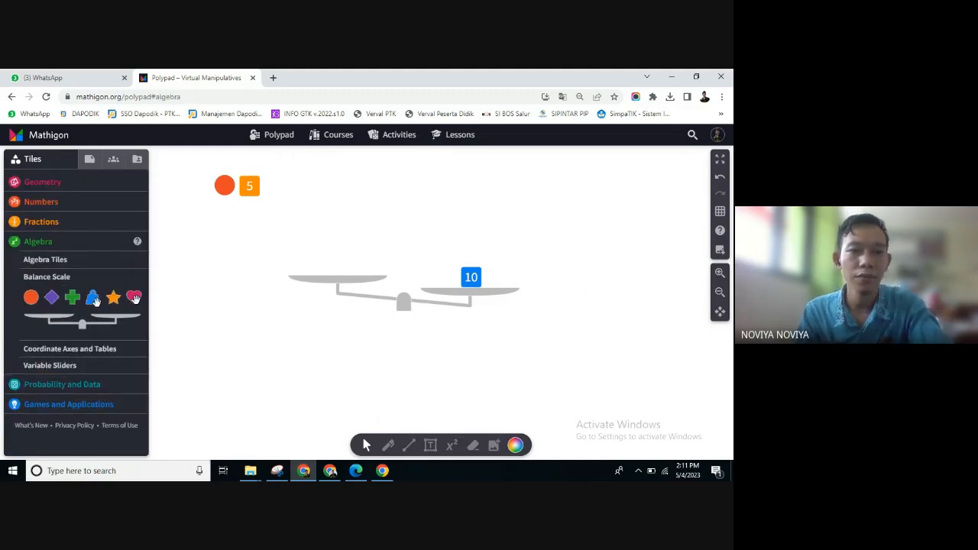
{"action": "left_click_drag", "start_coordinate": [135, 300], "coordinate": [338, 265]}
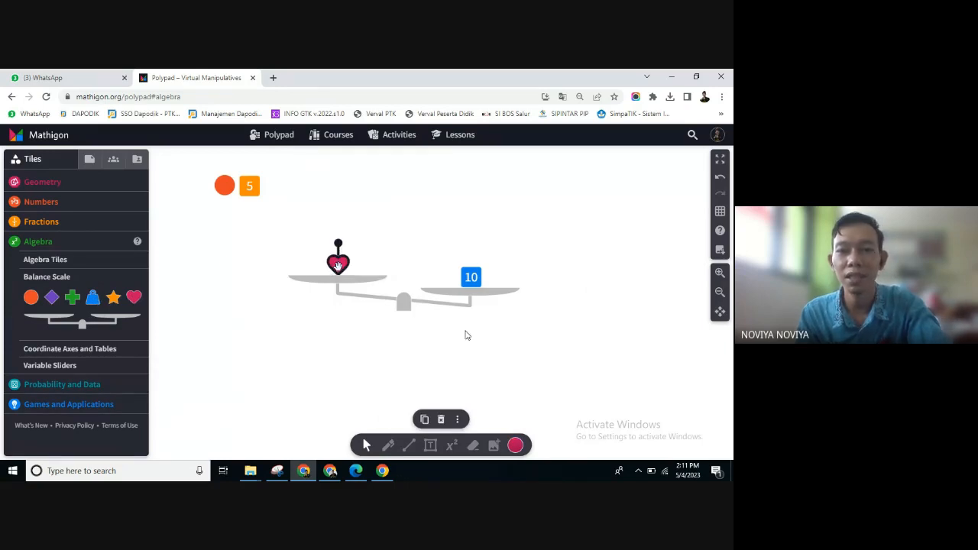
Apply Balance to the scale, and move the heart and number card 10 off the pans, side by side above the scale.
{"action": "left_click", "coordinate": [405, 303]}
{"action": "left_click", "coordinate": [416, 418]}
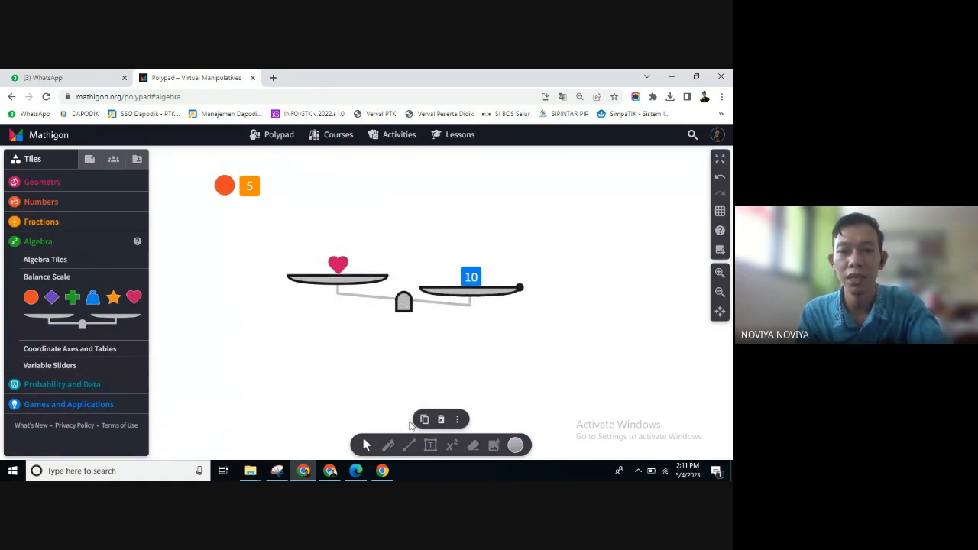
{"action": "left_click_drag", "start_coordinate": [338, 272], "coordinate": [314, 183]}
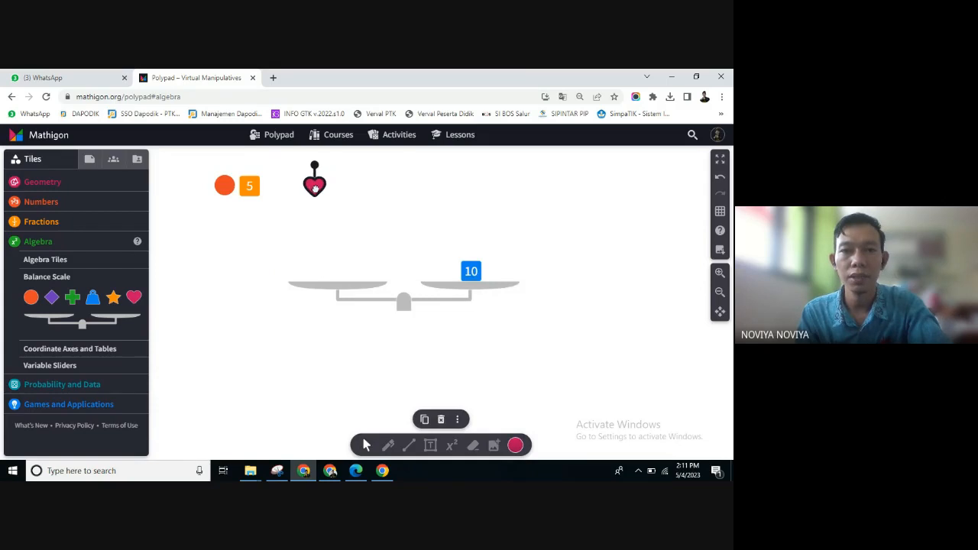
{"action": "left_click_drag", "start_coordinate": [467, 277], "coordinate": [336, 183]}
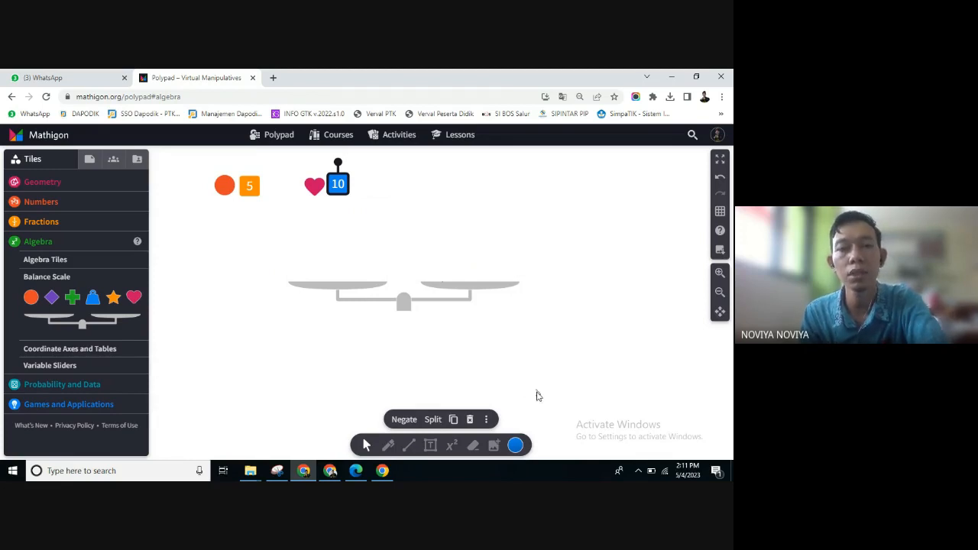
Upload image 40, the sphere in a cylinder, from the Downloads folder and place it on the scale's left pan.
{"action": "left_click", "coordinate": [498, 447]}
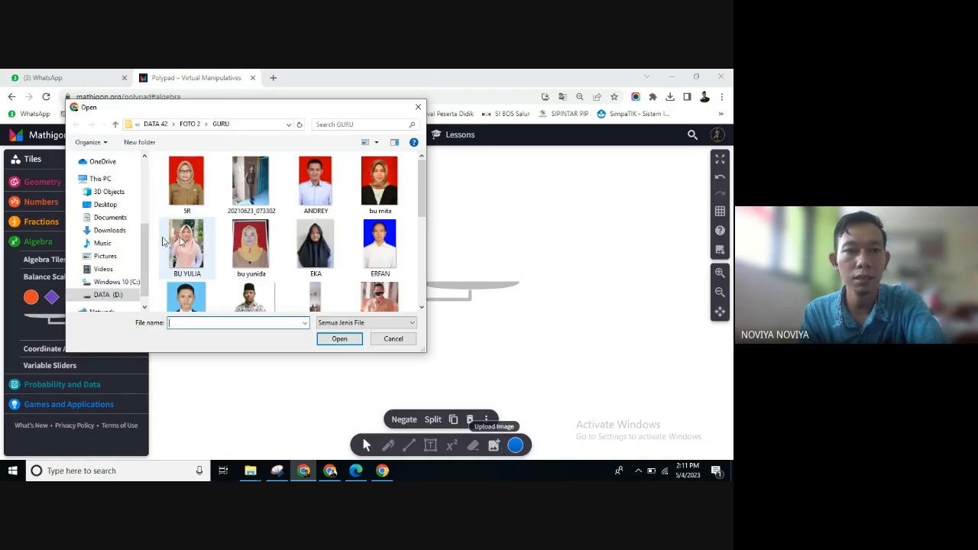
{"action": "left_click", "coordinate": [109, 230]}
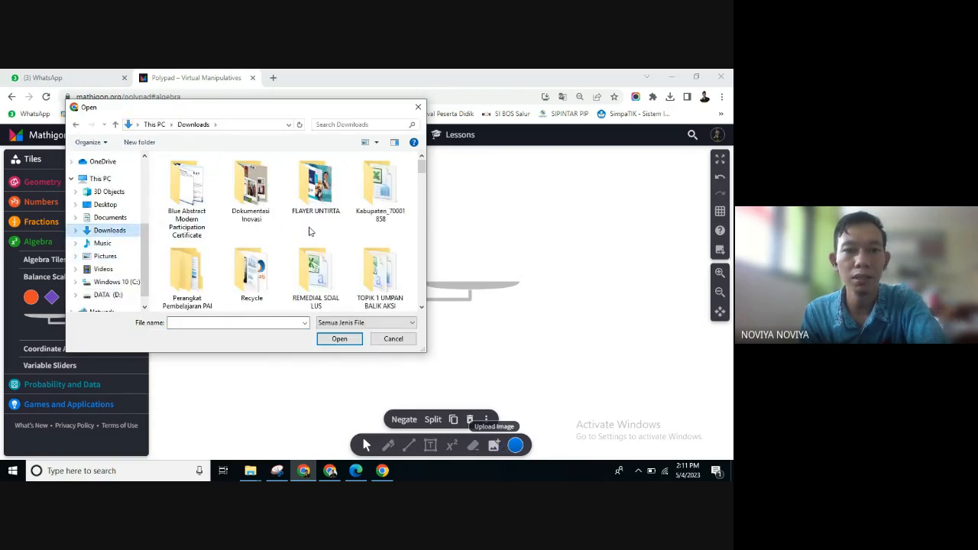
{"action": "scroll", "coordinate": [325, 243], "scroll_direction": "down", "scroll_amount": 10}
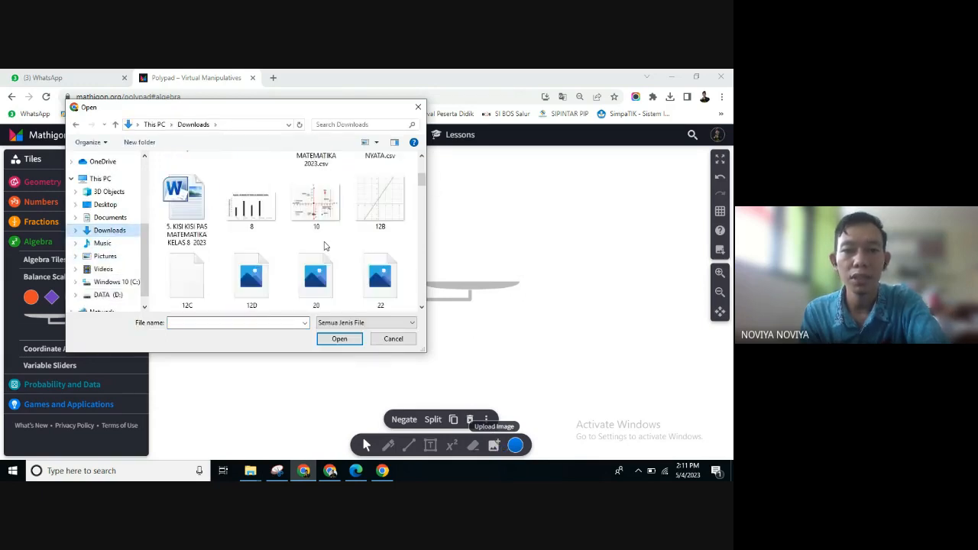
{"action": "left_click", "coordinate": [316, 174]}
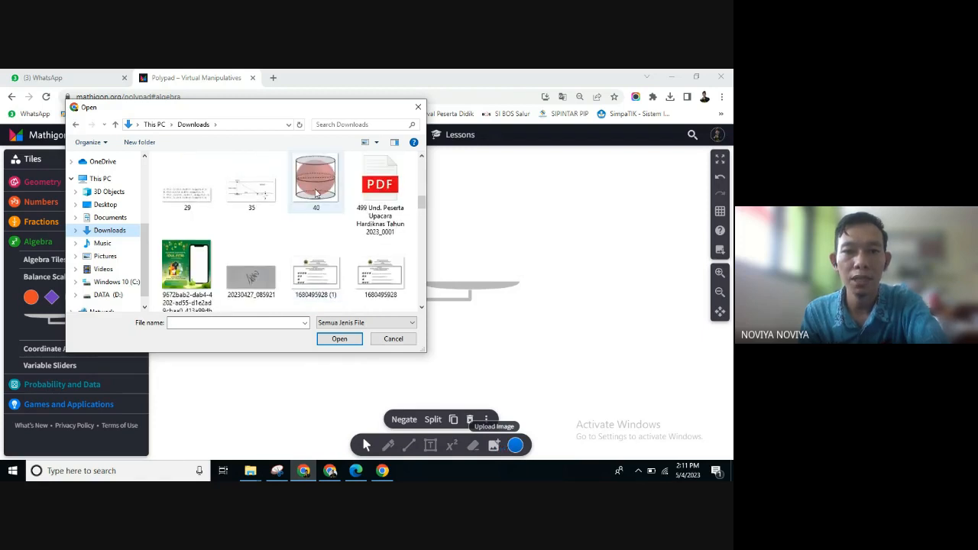
{"action": "left_click", "coordinate": [339, 338]}
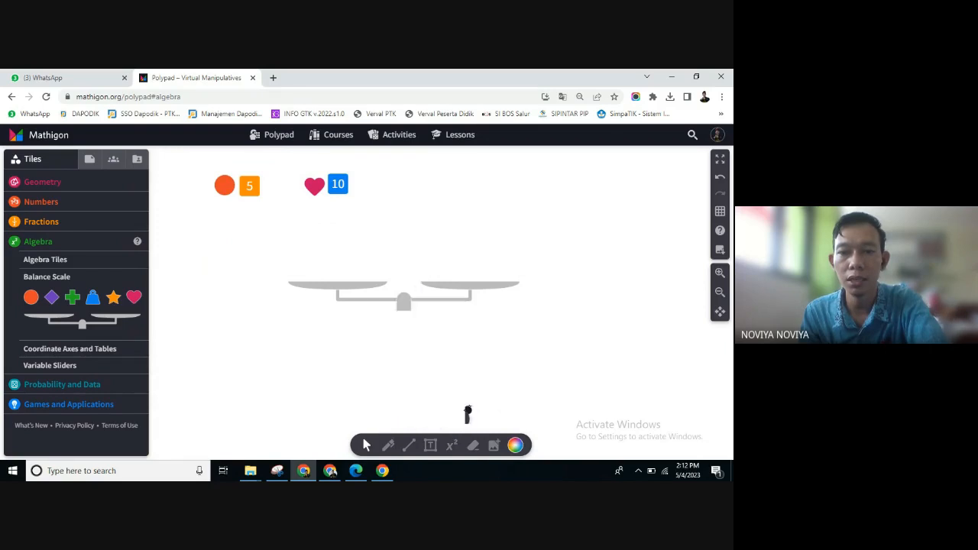
{"action": "left_click_drag", "start_coordinate": [471, 407], "coordinate": [339, 262]}
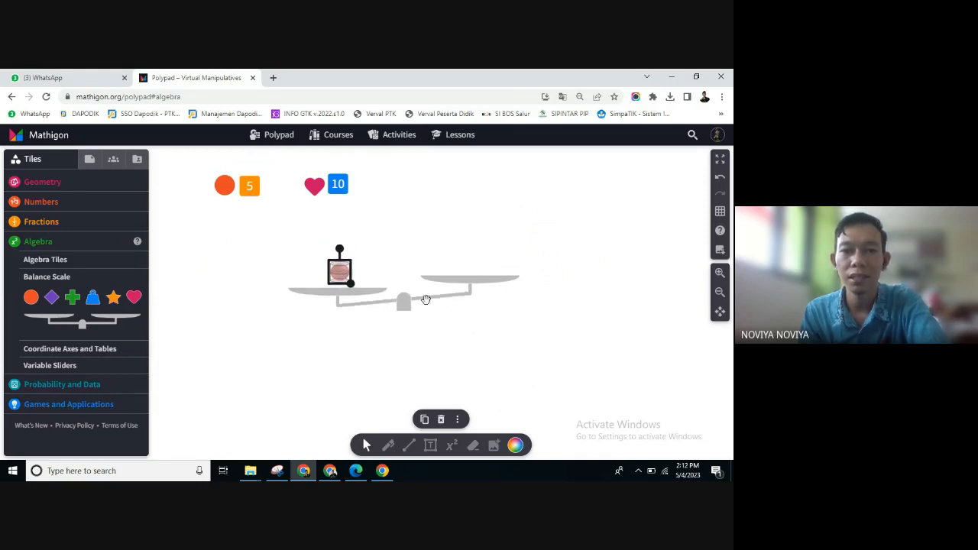
Create a custom number card of 30 from the Numbers tiles and put it on the scale's right pan, opposite the image.
{"action": "left_click", "coordinate": [47, 200]}
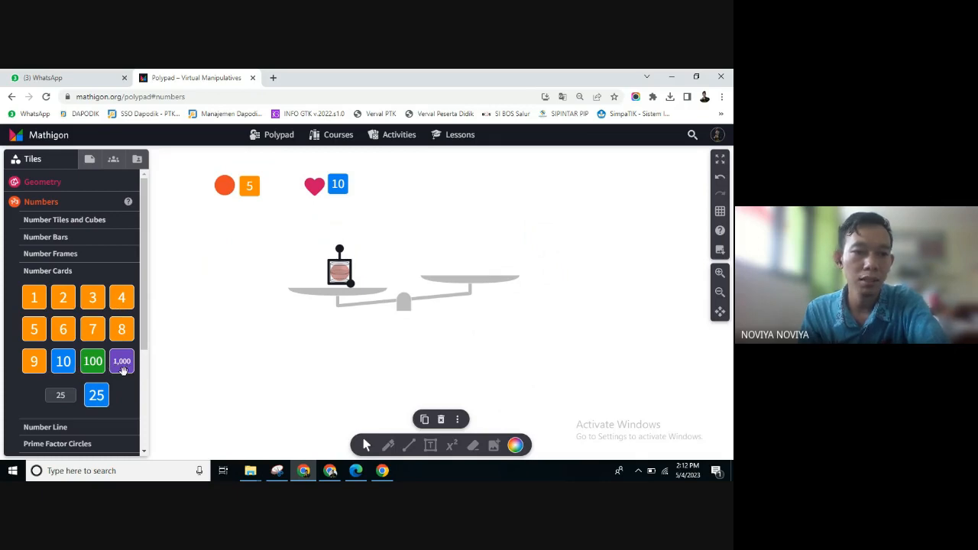
{"action": "double_click", "coordinate": [69, 396]}
{"action": "type", "text": "3"}
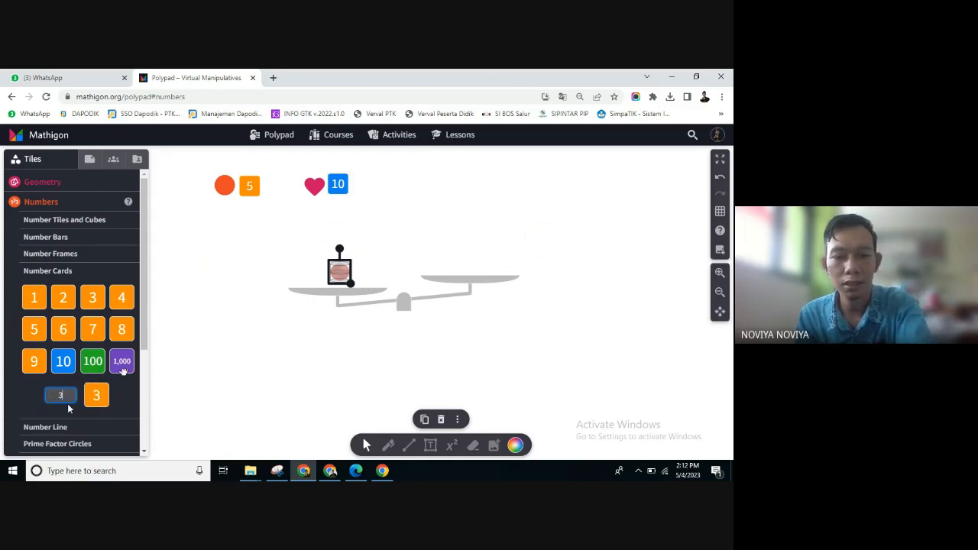
{"action": "type", "text": "0"}
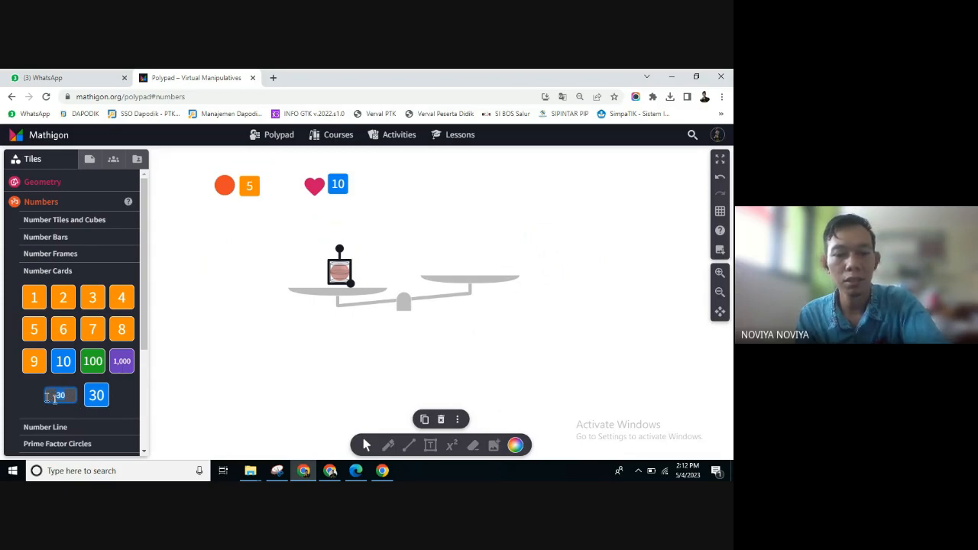
{"action": "type", "text": "2"}
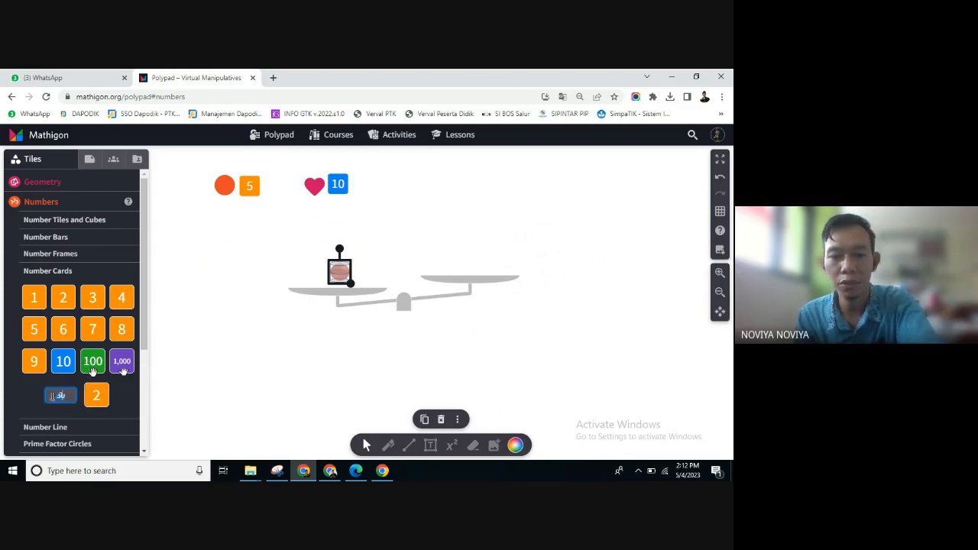
{"action": "type", "text": "0"}
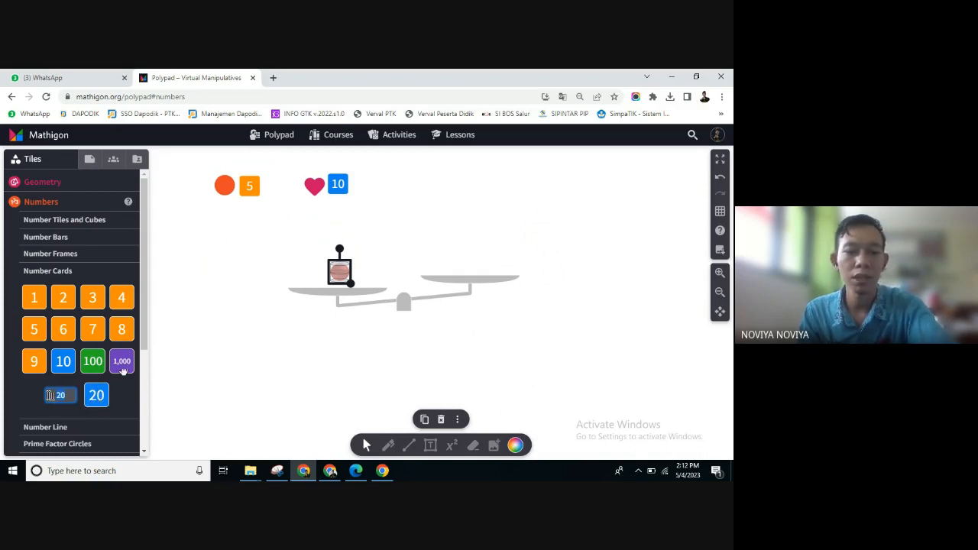
{"action": "key", "text": "BackSpace"}
{"action": "key", "text": "BackSpace"}
{"action": "type", "text": "30"}
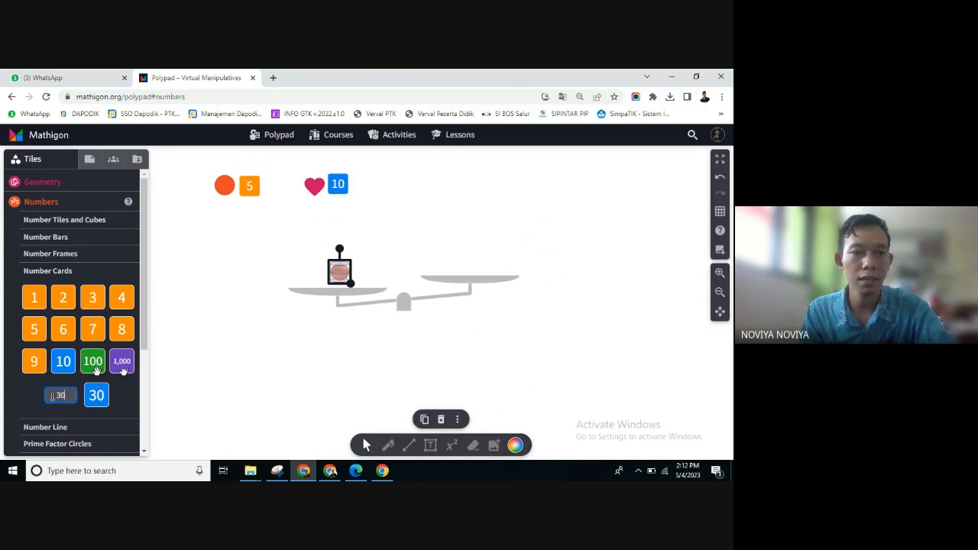
{"action": "left_click", "coordinate": [161, 378]}
{"action": "left_click_drag", "start_coordinate": [96, 395], "coordinate": [465, 269]}
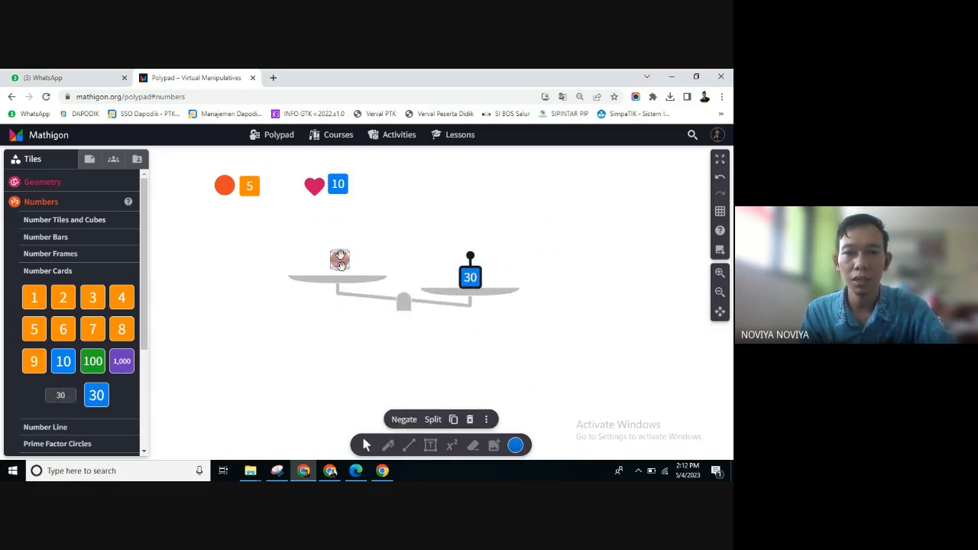
Apply Balance to the scale, and line up the image and number card 30 beside the heart and card 10.
{"action": "left_click", "coordinate": [404, 300]}
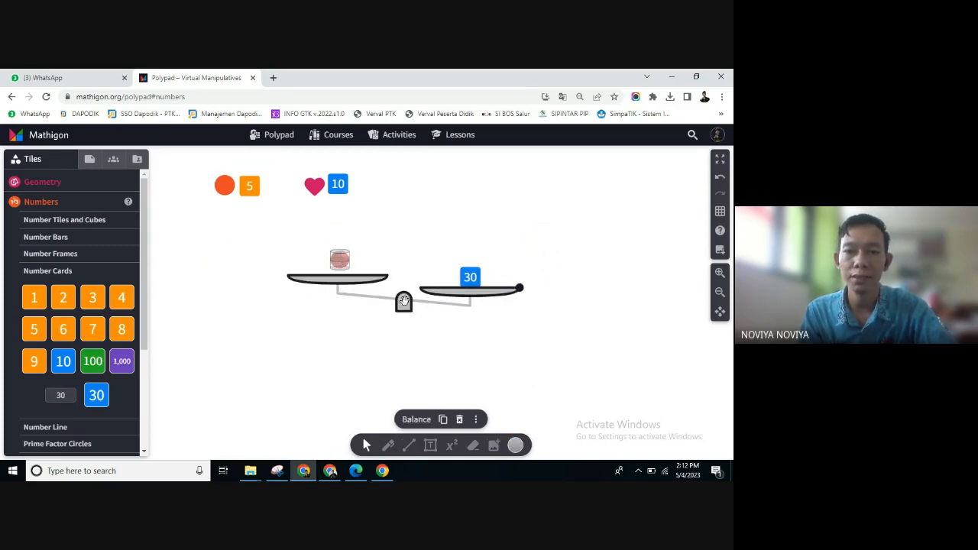
{"action": "left_click", "coordinate": [417, 418]}
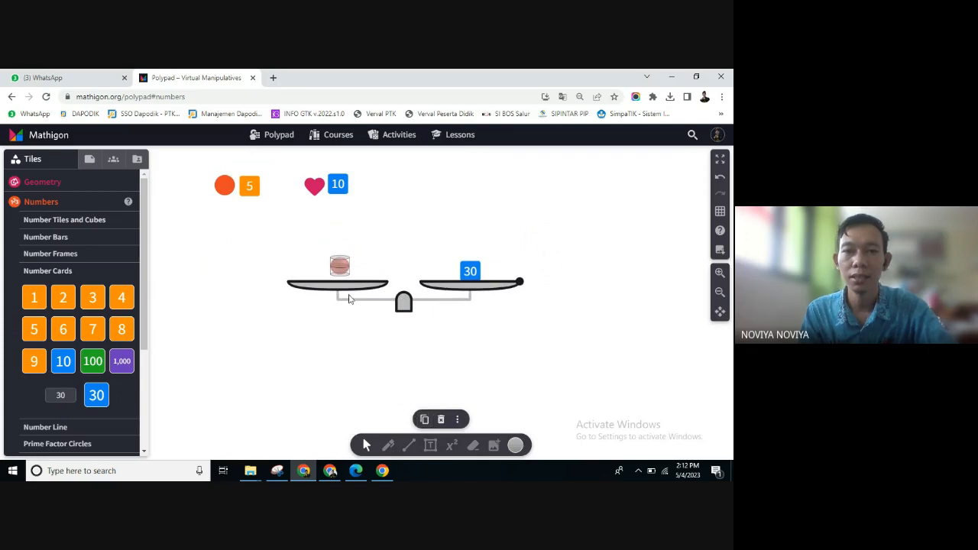
{"action": "left_click_drag", "start_coordinate": [339, 269], "coordinate": [397, 185]}
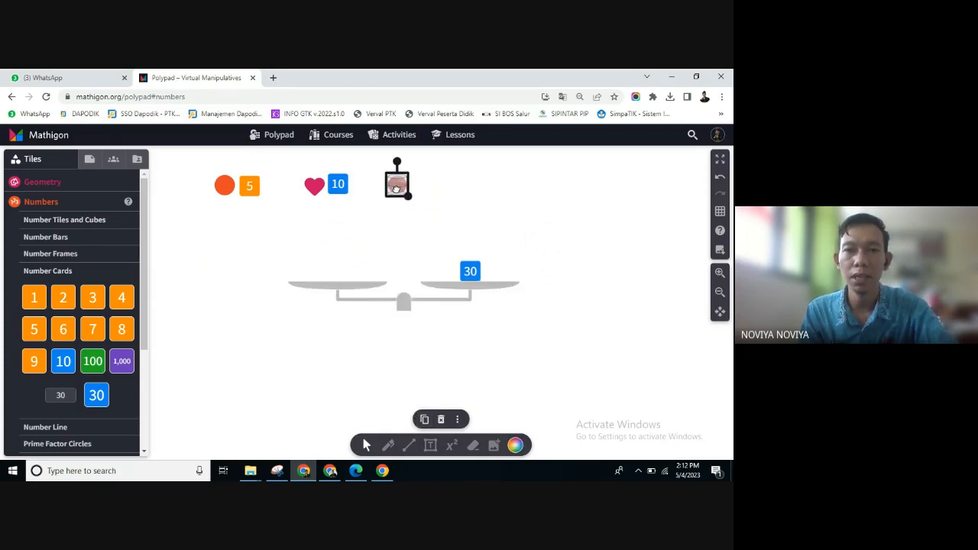
{"action": "left_click_drag", "start_coordinate": [470, 274], "coordinate": [418, 186]}
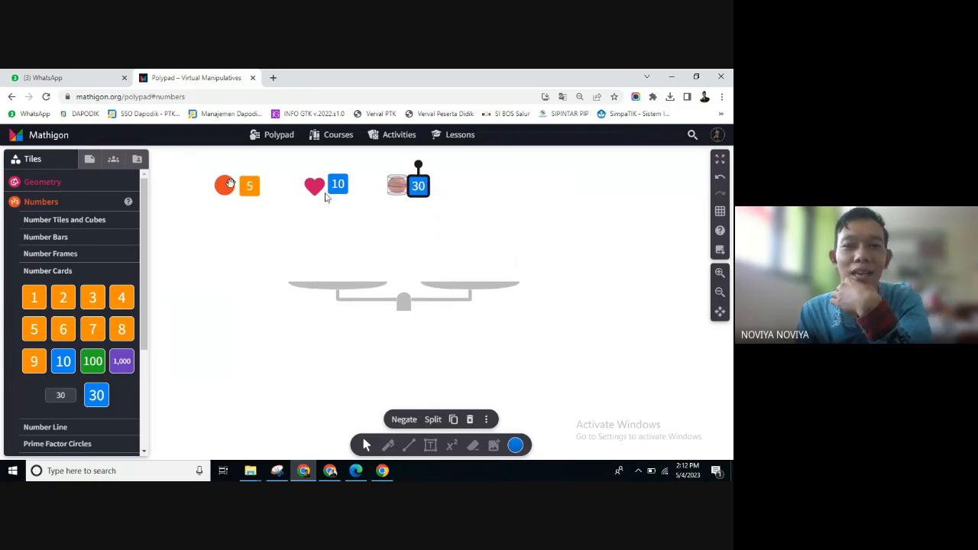
{"action": "left_click_drag", "start_coordinate": [422, 190], "coordinate": [424, 190]}
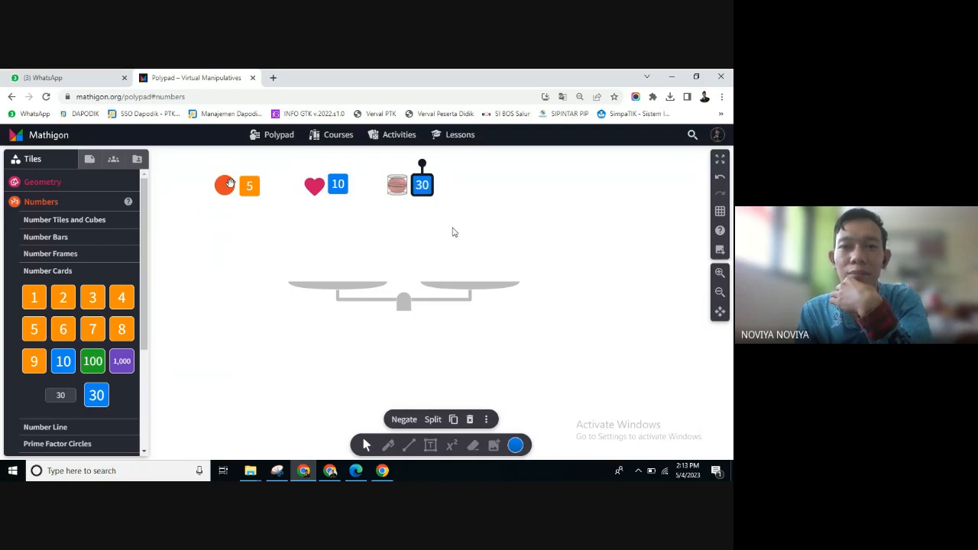
Shrink the empty balance scale to about two-thirds of its size, keeping it below the row of tiles.
{"action": "left_click", "coordinate": [466, 285]}
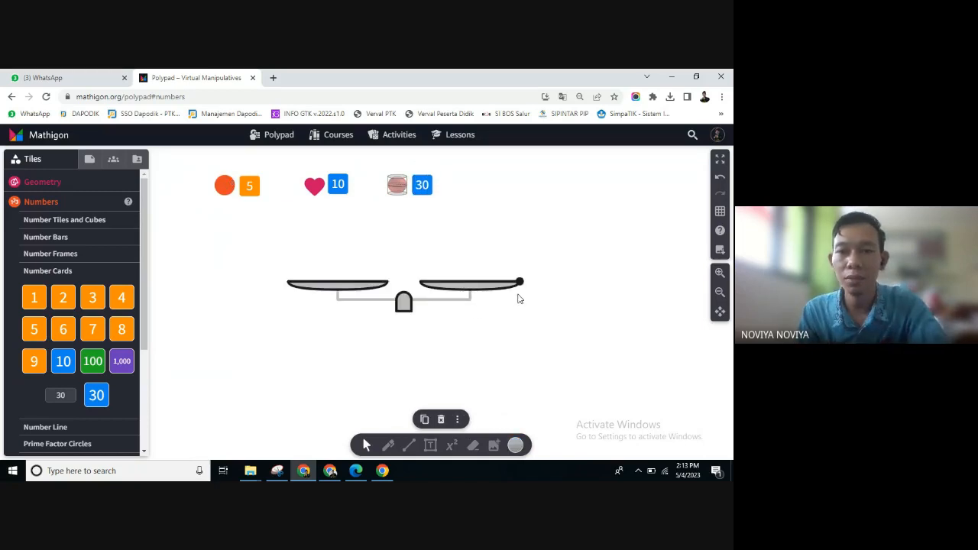
{"action": "left_click_drag", "start_coordinate": [520, 282], "coordinate": [371, 298]}
{"action": "left_click", "coordinate": [485, 310]}
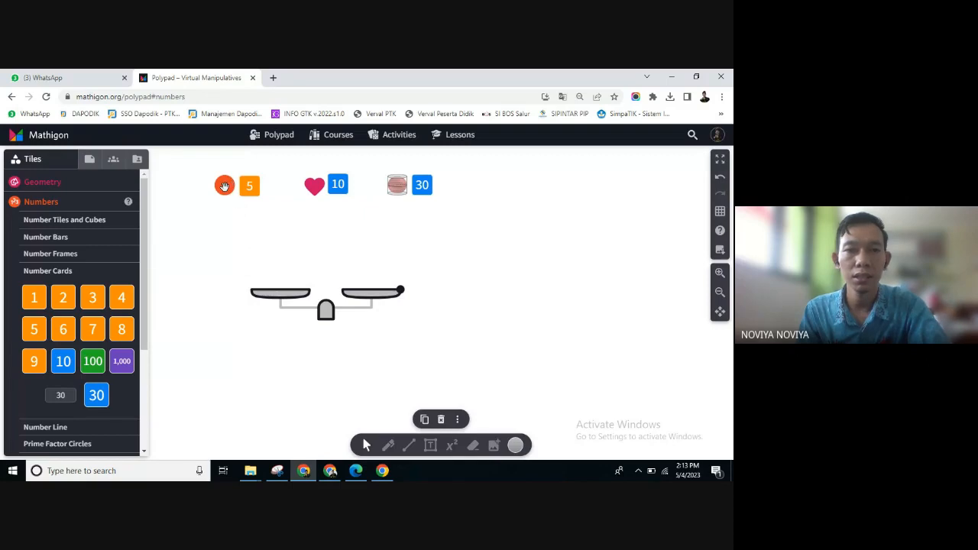
Try putting the circle and heart together on the scale's left pan, and undo both placements.
{"action": "left_click_drag", "start_coordinate": [224, 186], "coordinate": [265, 277]}
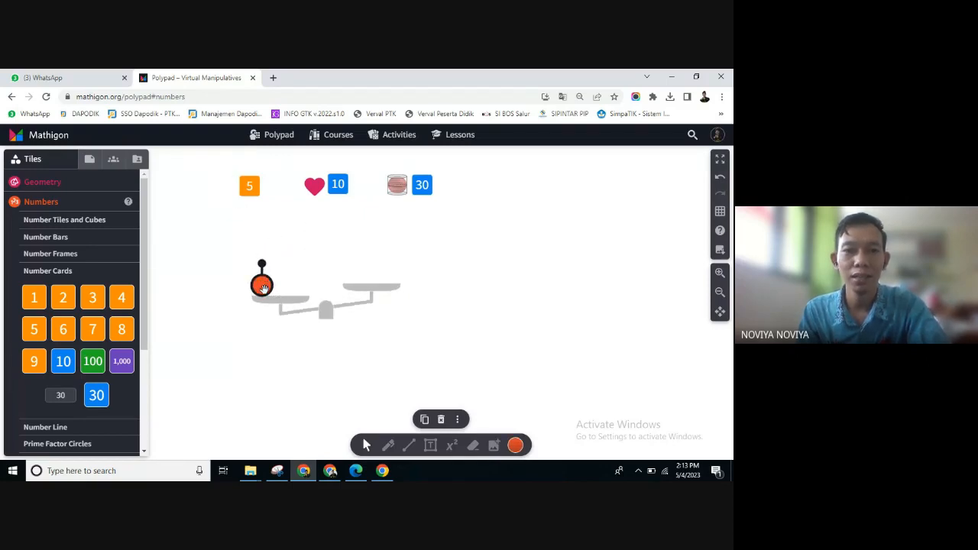
{"action": "left_click_drag", "start_coordinate": [314, 186], "coordinate": [272, 288]}
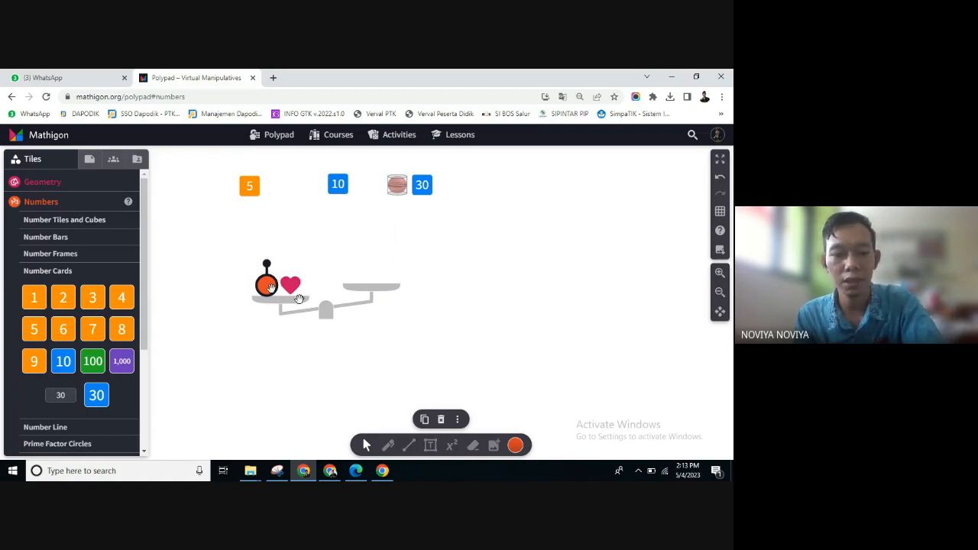
{"action": "key", "text": "ctrl+z"}
{"action": "key", "text": "ctrl+z"}
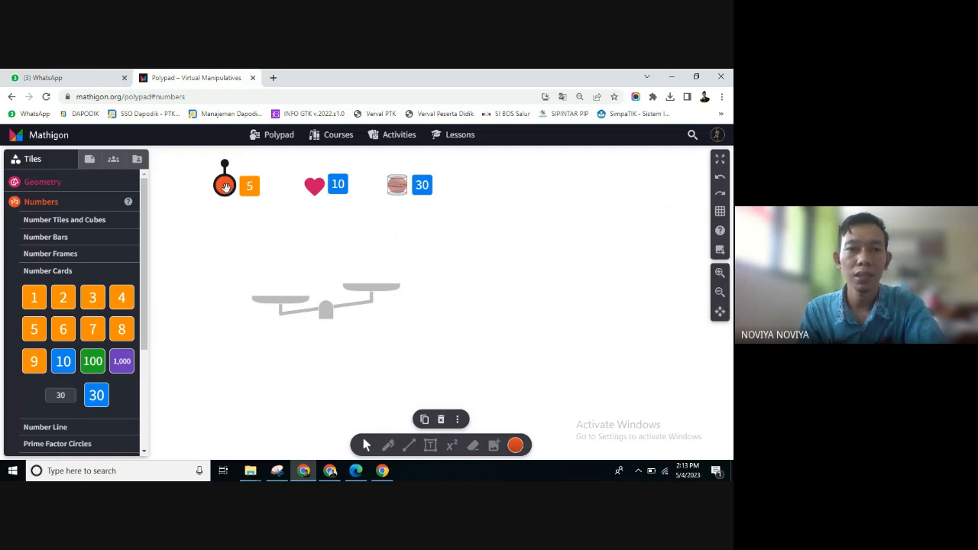
Place a copy of the orange circle and a copy of the heart on the balance's left pan.
{"action": "left_click", "coordinate": [249, 243]}
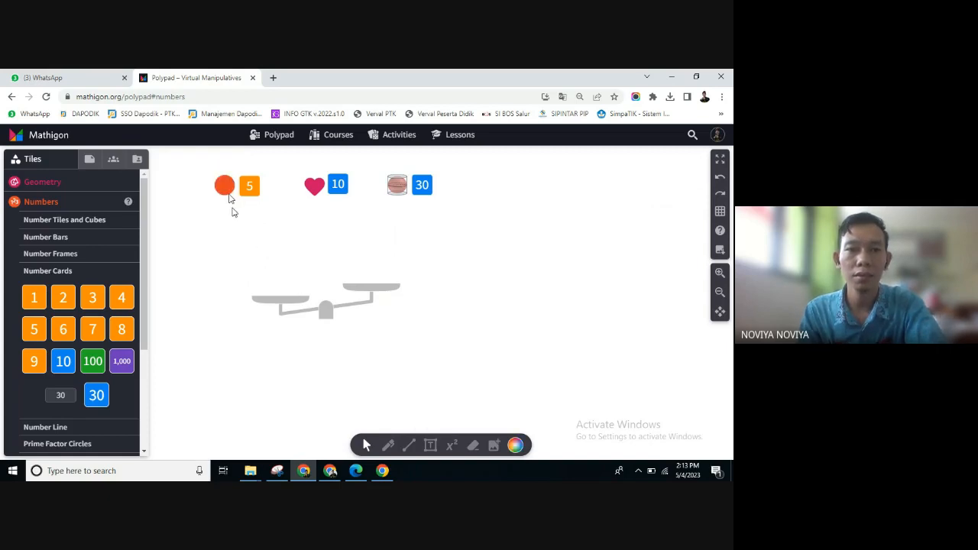
{"action": "left_click", "coordinate": [225, 185]}
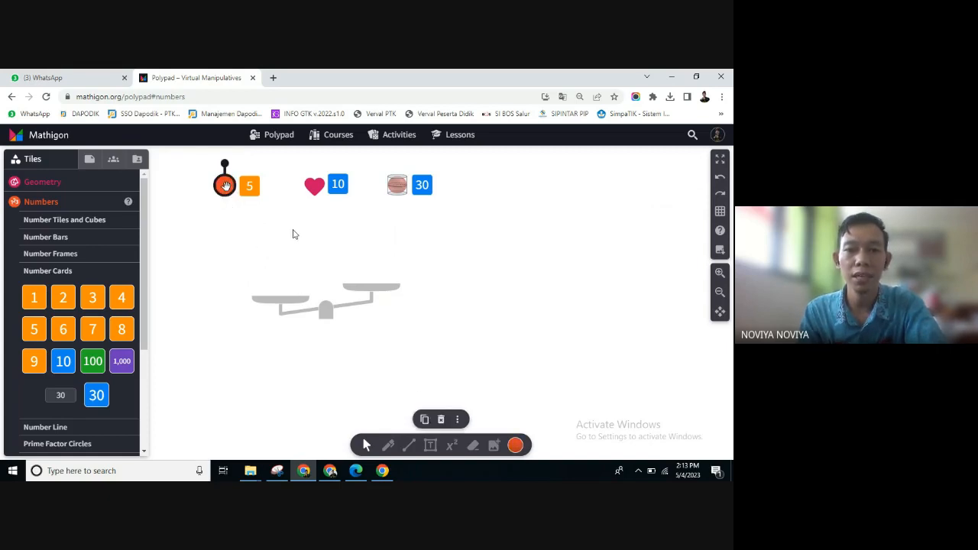
{"action": "left_click", "coordinate": [425, 419]}
{"action": "left_click_drag", "start_coordinate": [232, 187], "coordinate": [274, 284]}
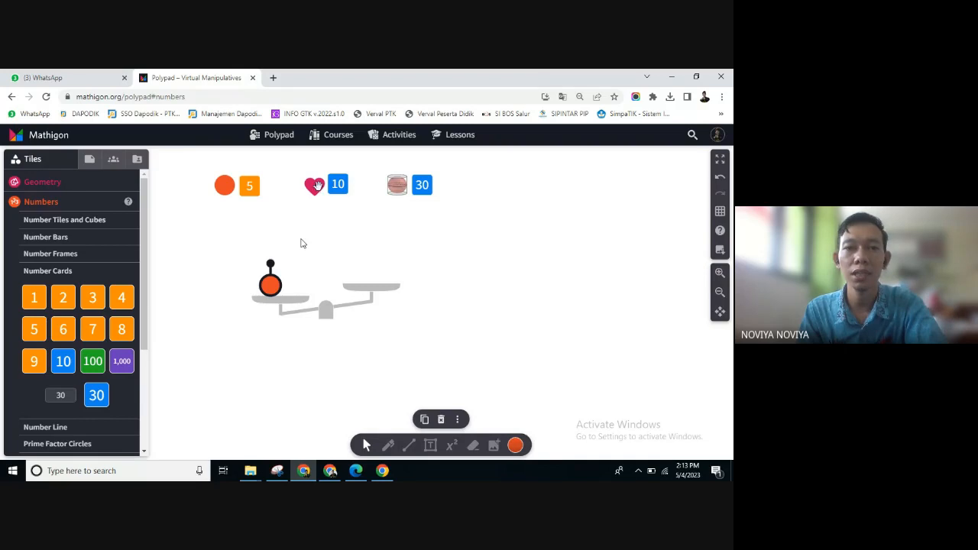
{"action": "left_click", "coordinate": [317, 185]}
{"action": "left_click", "coordinate": [425, 420]}
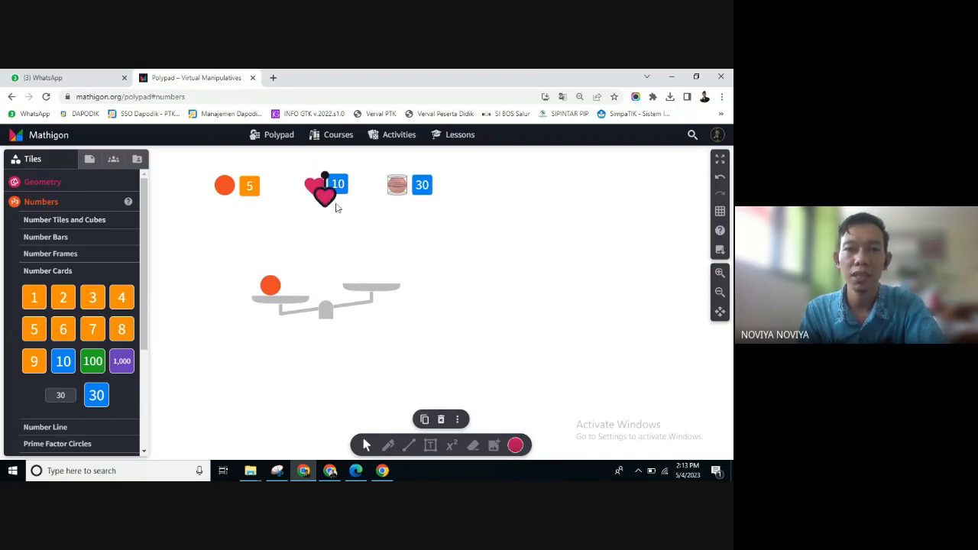
{"action": "left_click_drag", "start_coordinate": [327, 197], "coordinate": [293, 289]}
{"action": "left_click", "coordinate": [481, 275]}
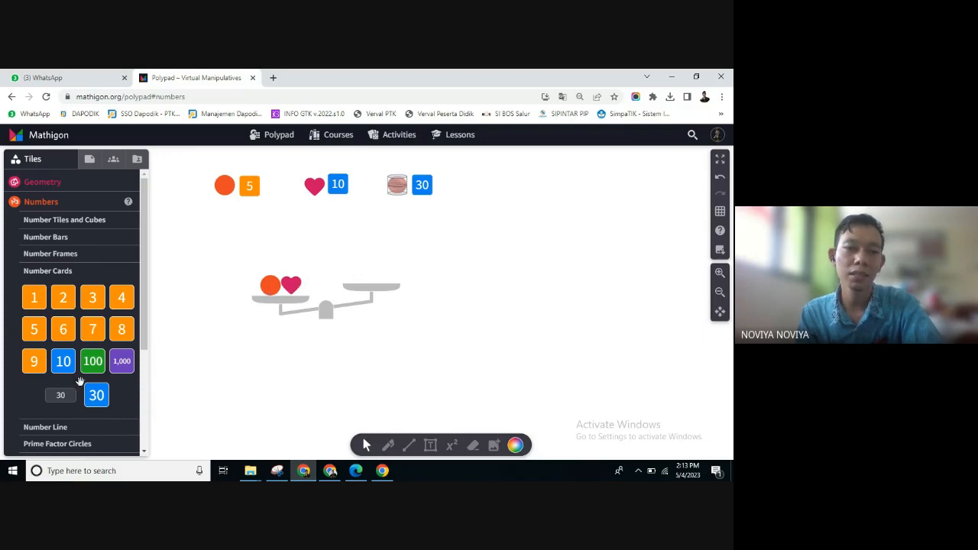
Create a custom number card of 15 and place it on the balance's right pan.
{"action": "left_click", "coordinate": [60, 395]}
{"action": "type", "text": "15"}
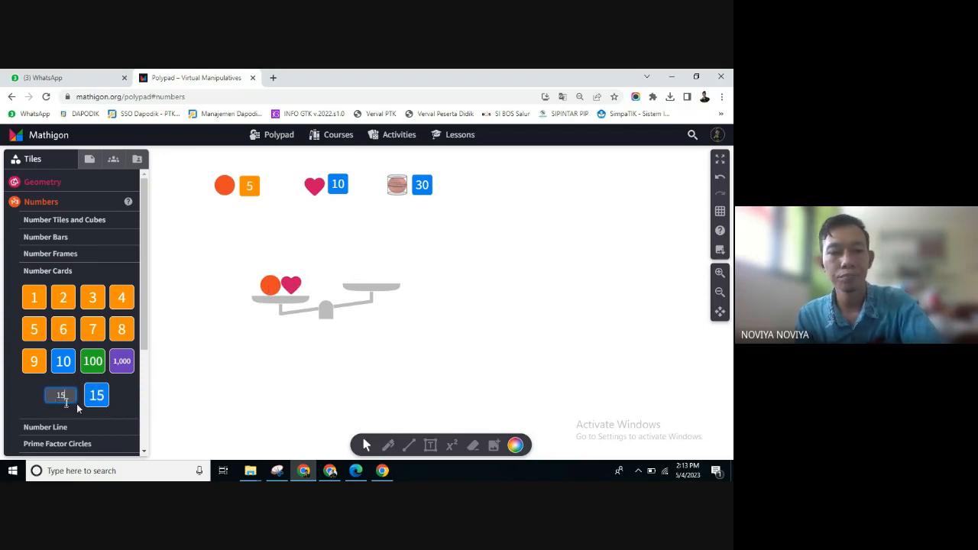
{"action": "left_click_drag", "start_coordinate": [96, 395], "coordinate": [372, 281]}
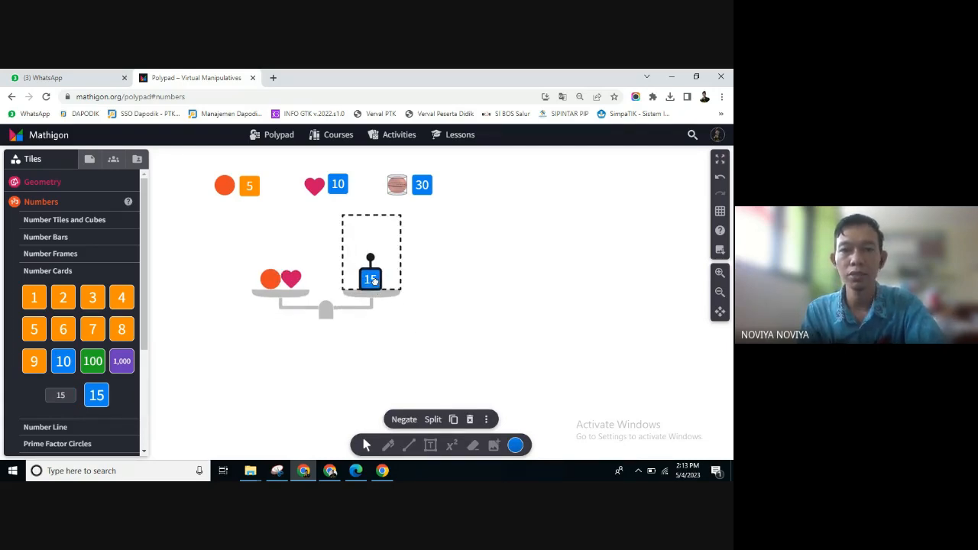
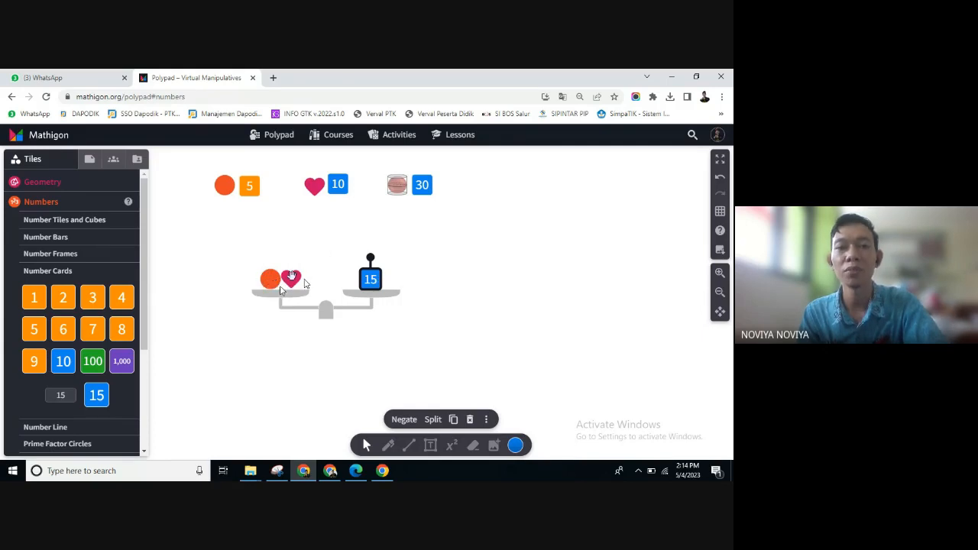
Duplicate the balance to the right of the first one and place a copy of the basketball on its left pan.
{"action": "left_click", "coordinate": [329, 312]}
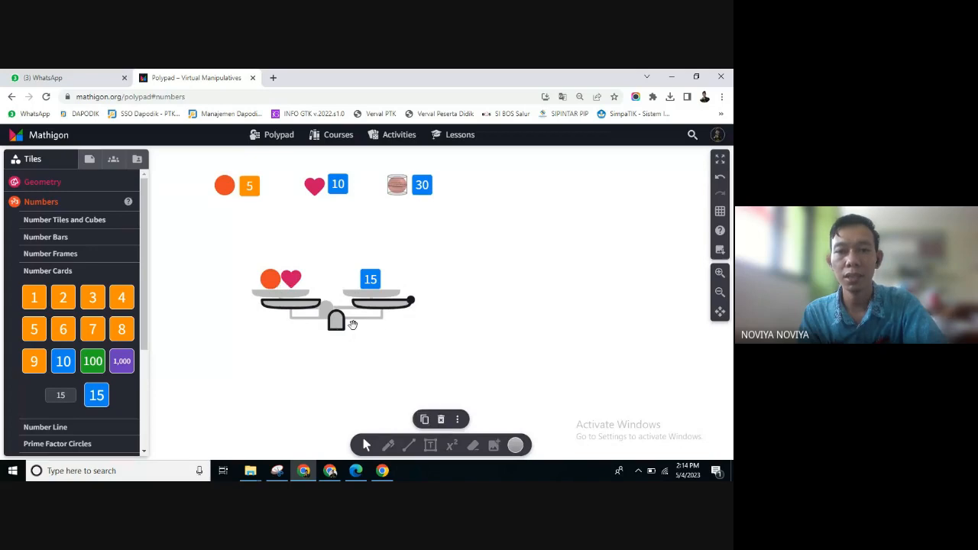
{"action": "left_click_drag", "start_coordinate": [352, 325], "coordinate": [526, 314]}
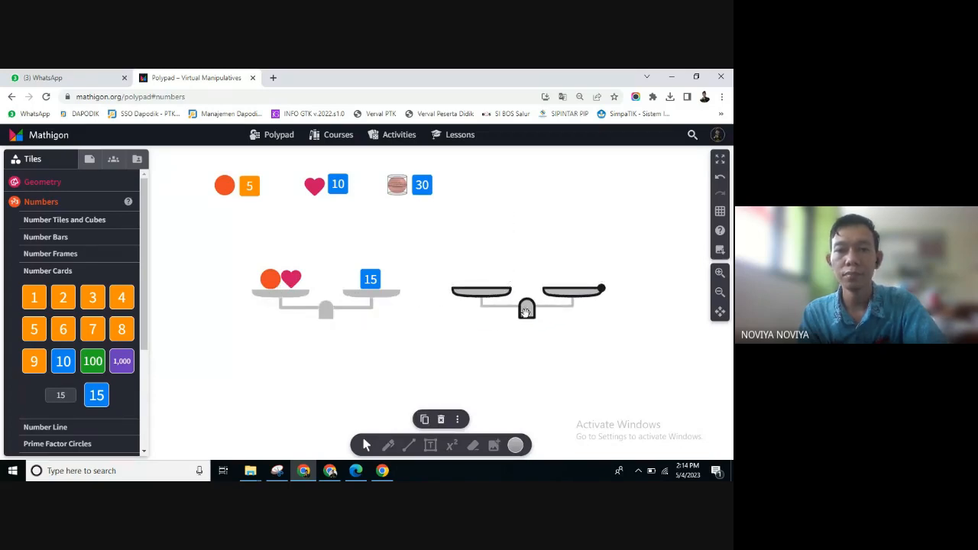
{"action": "left_click", "coordinate": [397, 188]}
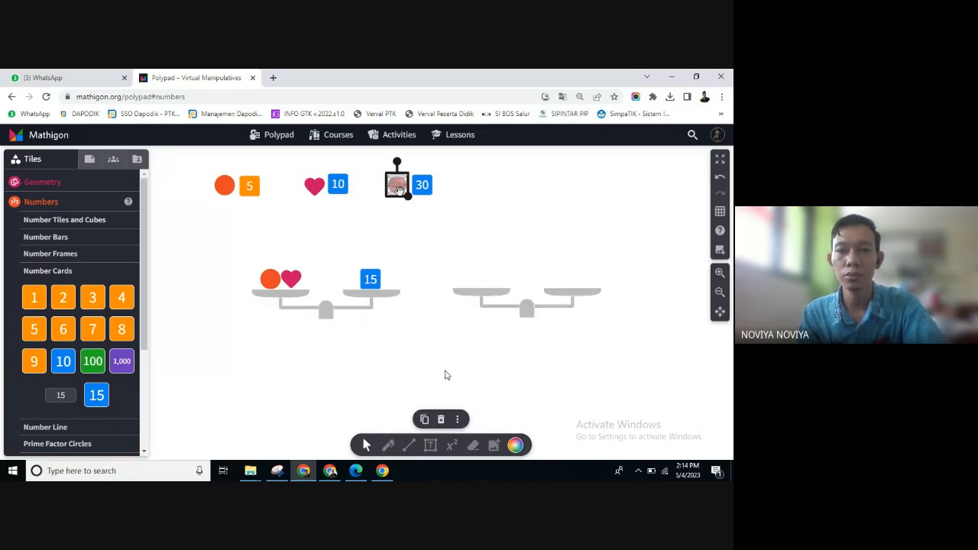
{"action": "left_click", "coordinate": [425, 420]}
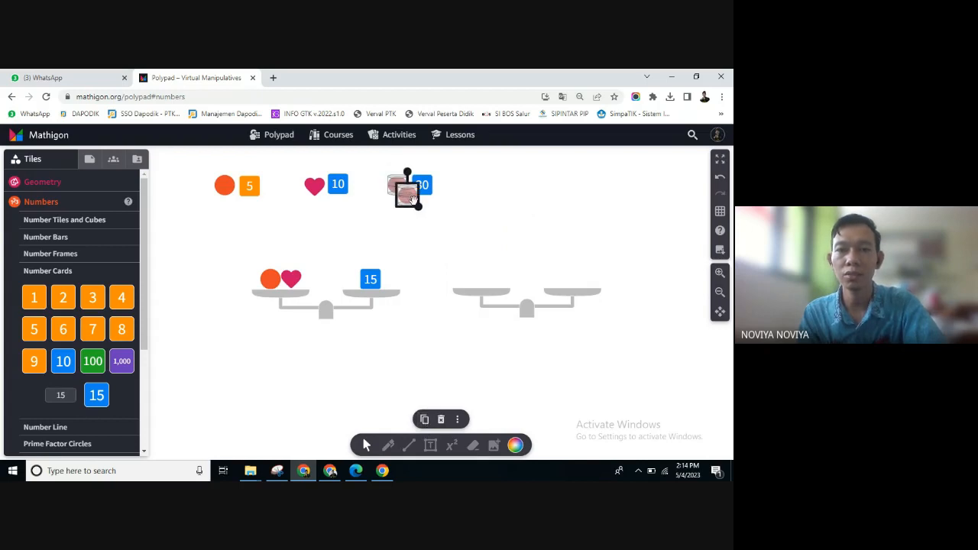
{"action": "left_click_drag", "start_coordinate": [413, 200], "coordinate": [465, 287]}
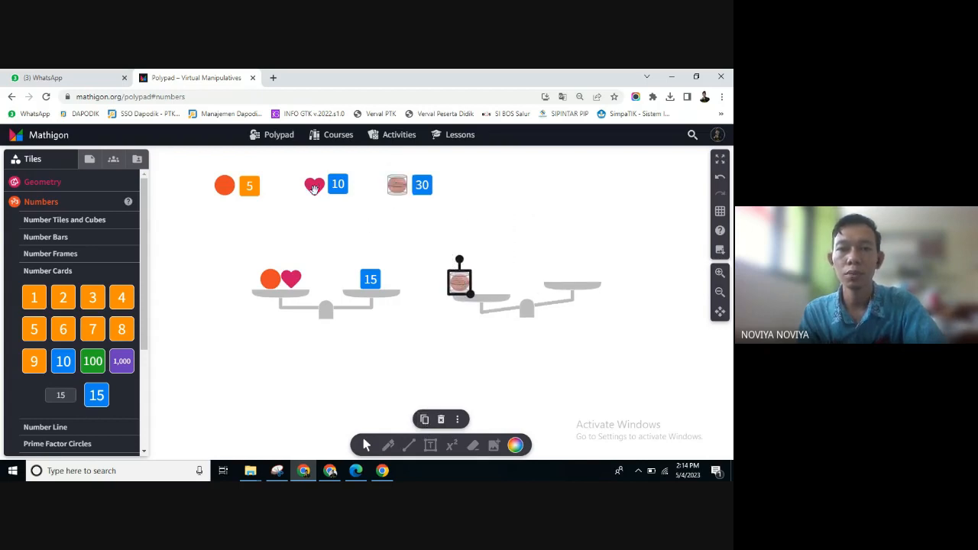
Add two copies of the heart beside the basketball on the second balance's left pan.
{"action": "left_click", "coordinate": [314, 187]}
{"action": "left_click_drag", "start_coordinate": [314, 188], "coordinate": [480, 282]}
{"action": "left_click", "coordinate": [314, 186]}
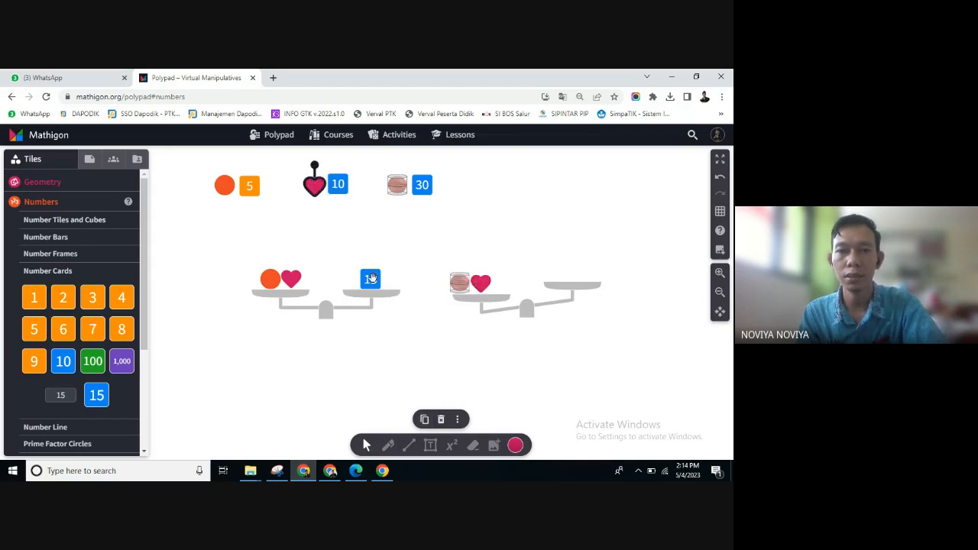
{"action": "left_click", "coordinate": [425, 419]}
{"action": "left_click_drag", "start_coordinate": [323, 199], "coordinate": [502, 289]}
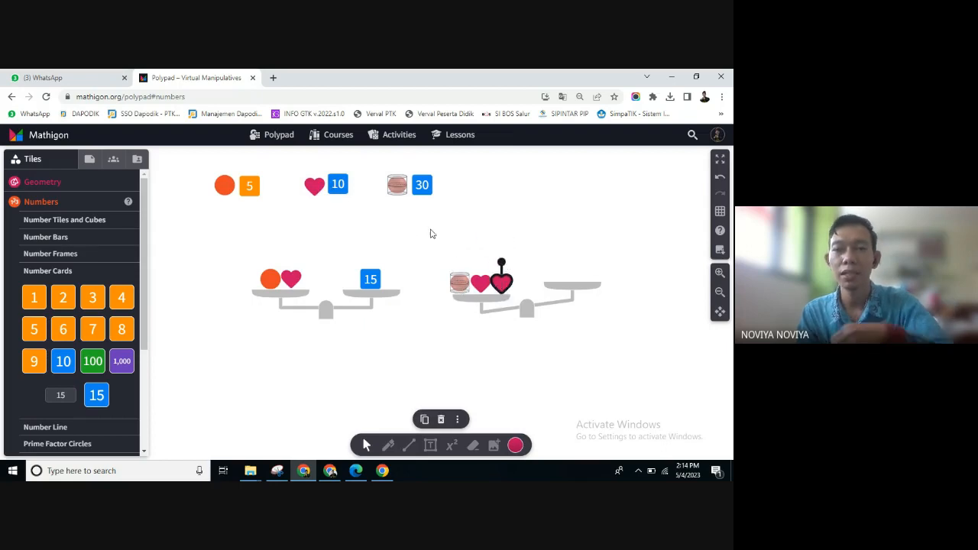
{"action": "left_click", "coordinate": [459, 285]}
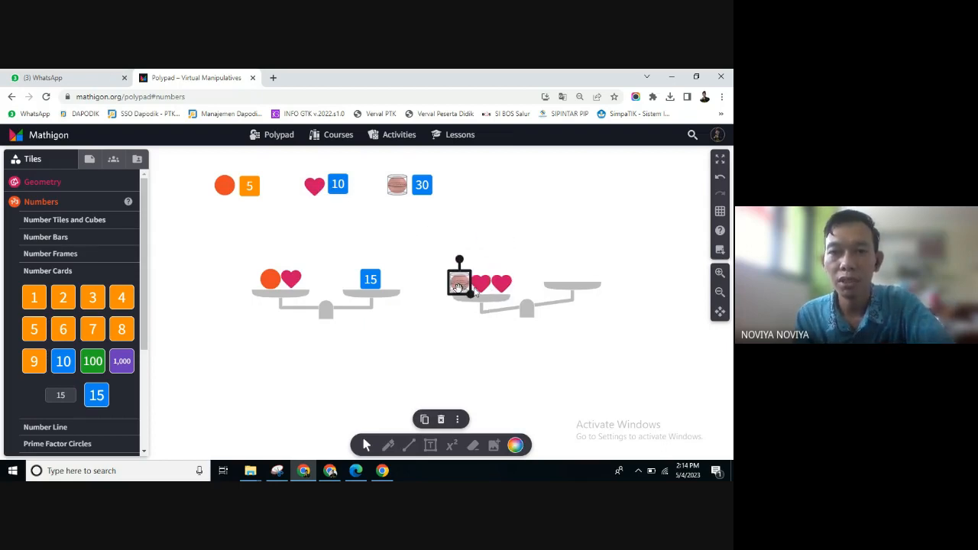
{"action": "left_click", "coordinate": [483, 285]}
{"action": "left_click", "coordinate": [502, 284]}
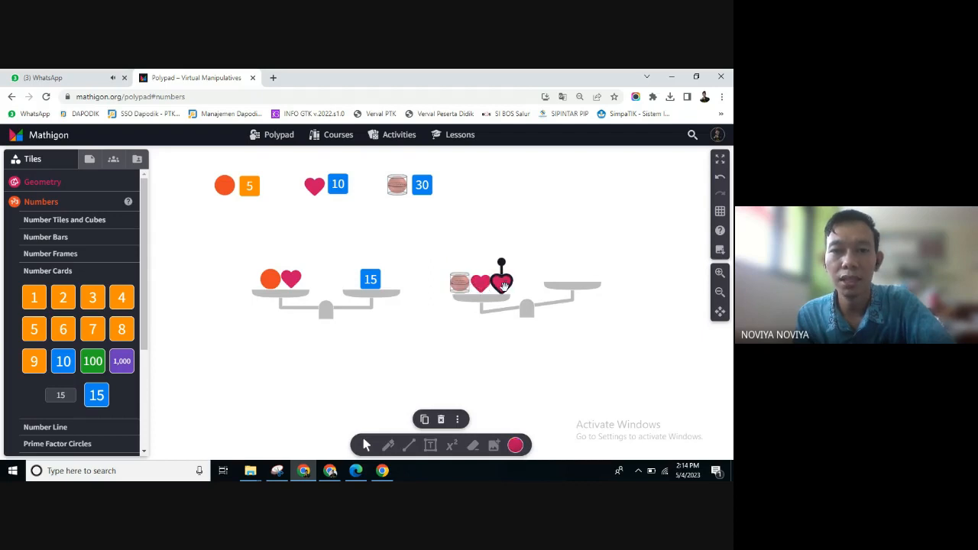
Create a custom number card of 50 and place it on the second balance's right pan.
{"action": "left_click", "coordinate": [55, 395]}
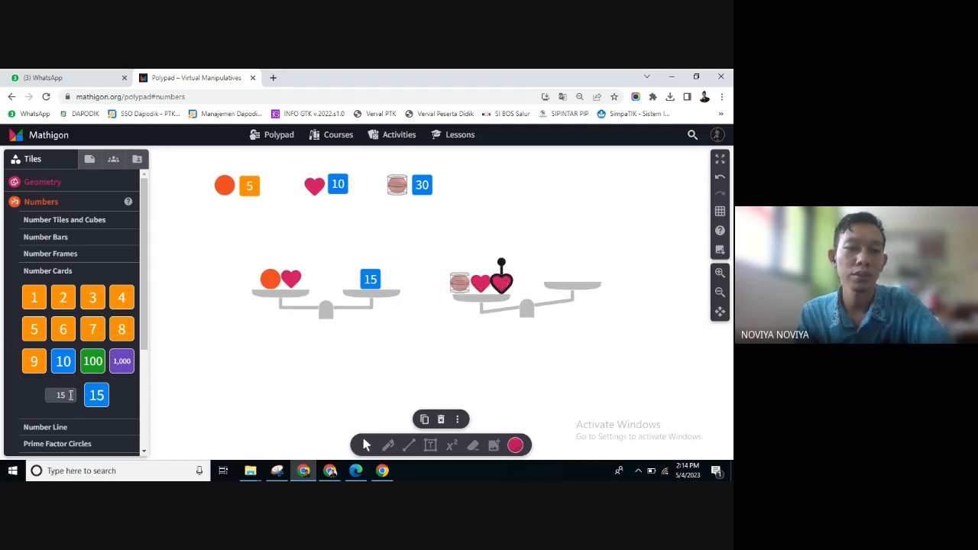
{"action": "type", "text": "4"}
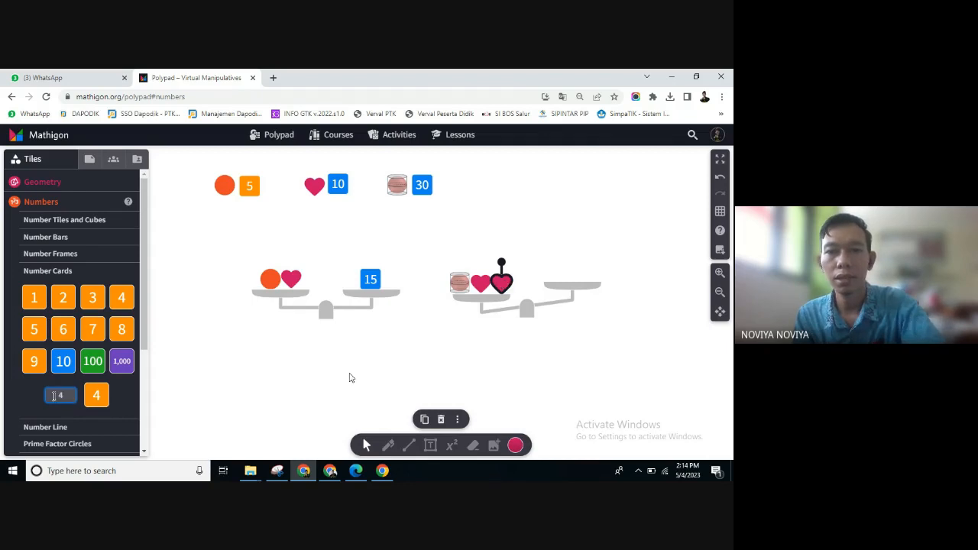
{"action": "key", "text": "BackSpace"}
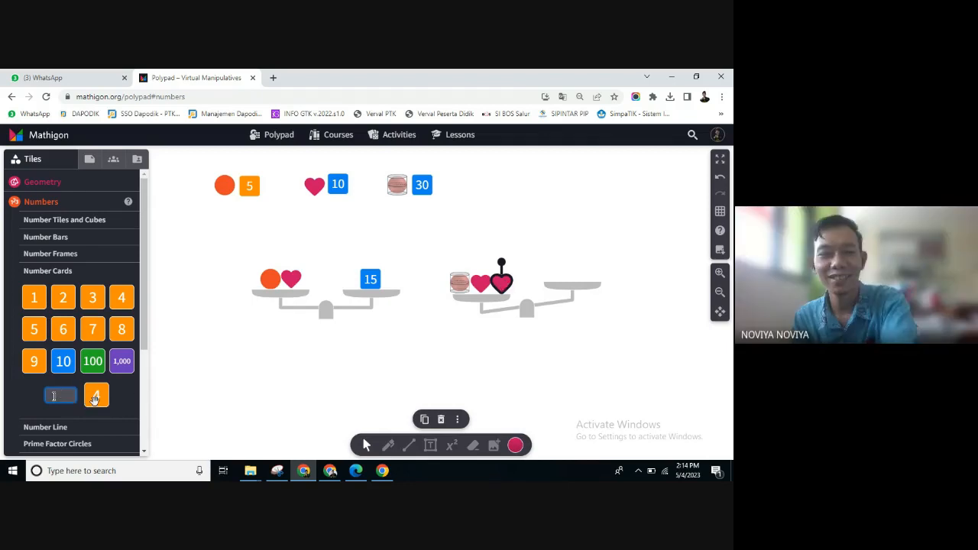
{"action": "type", "text": "50"}
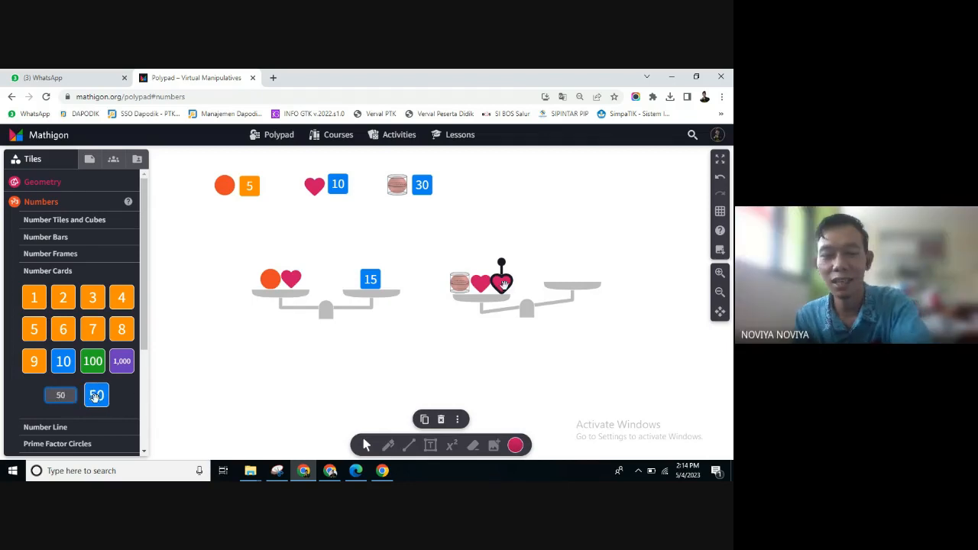
{"action": "left_click_drag", "start_coordinate": [96, 394], "coordinate": [575, 273]}
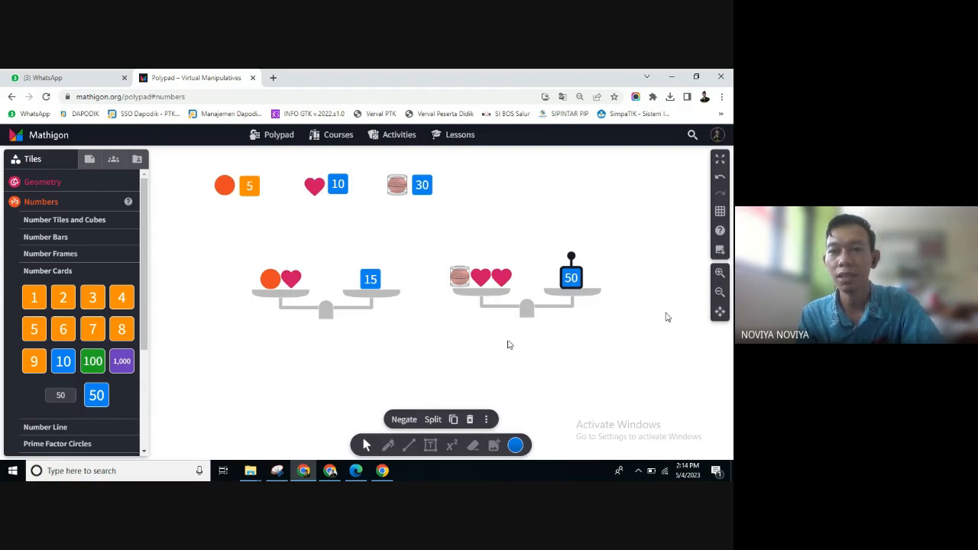
{"action": "scroll", "coordinate": [668, 317], "scroll_direction": "down", "scroll_amount": 1}
{"action": "scroll", "coordinate": [649, 320], "scroll_direction": "up", "scroll_amount": 1}
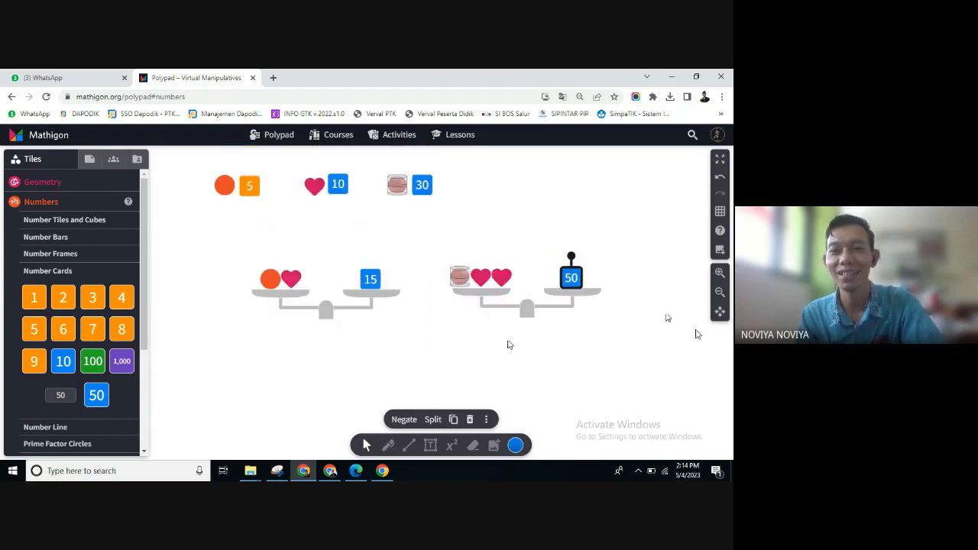
{"action": "left_click", "coordinate": [639, 348]}
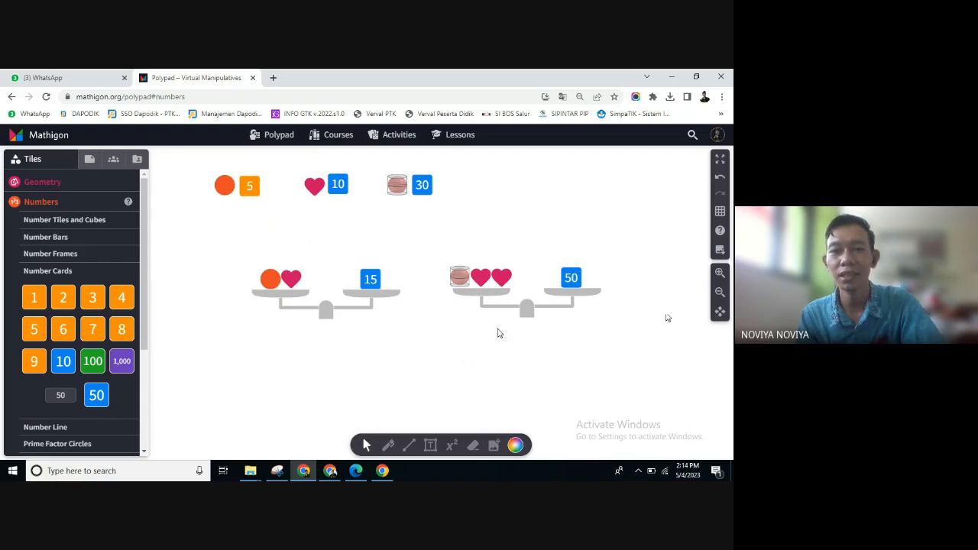
Duplicate the second balance and position the empty copy centrally below the two existing balances.
{"action": "left_click", "coordinate": [526, 307]}
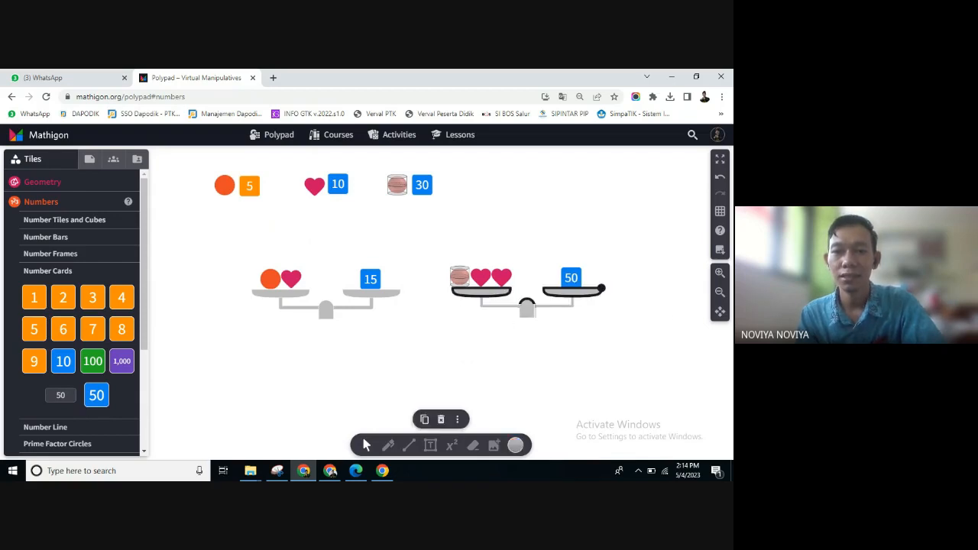
{"action": "left_click", "coordinate": [432, 420]}
{"action": "left_click_drag", "start_coordinate": [539, 315], "coordinate": [435, 385]}
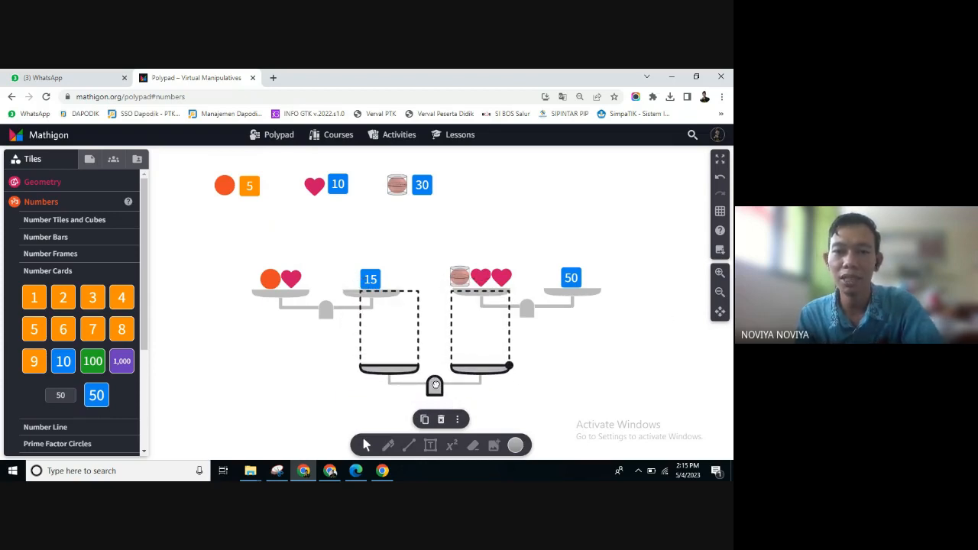
{"action": "scroll", "coordinate": [455, 355], "scroll_direction": "down", "scroll_amount": 2}
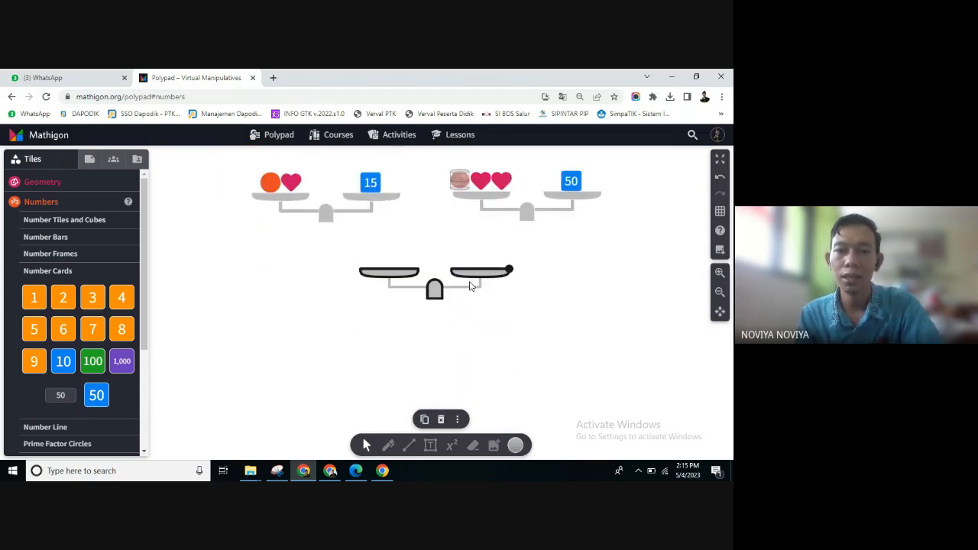
{"action": "left_click_drag", "start_coordinate": [474, 271], "coordinate": [464, 322]}
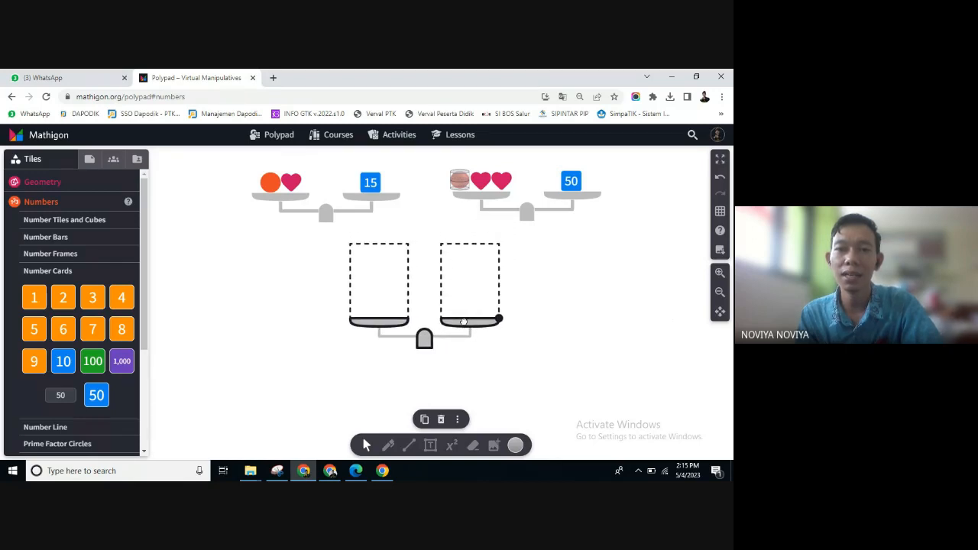
{"action": "left_click", "coordinate": [720, 292]}
{"action": "scroll", "coordinate": [640, 285], "scroll_direction": "up", "scroll_amount": 1}
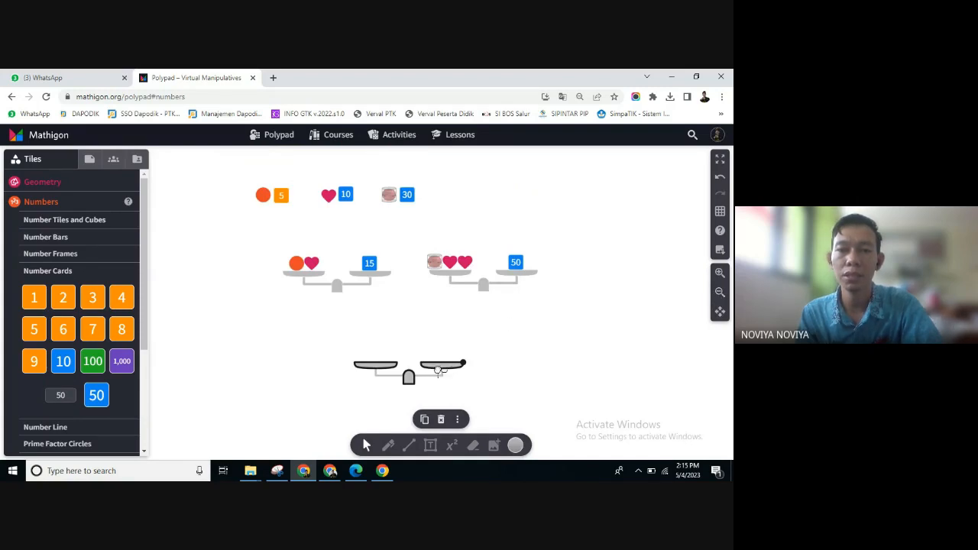
{"action": "mouse_move", "coordinate": [439, 370]}
{"action": "left_mouse_down"}
{"action": "mouse_move", "coordinate": [442, 335]}
{"action": "mouse_move", "coordinate": [445, 373]}
{"action": "left_mouse_up"}
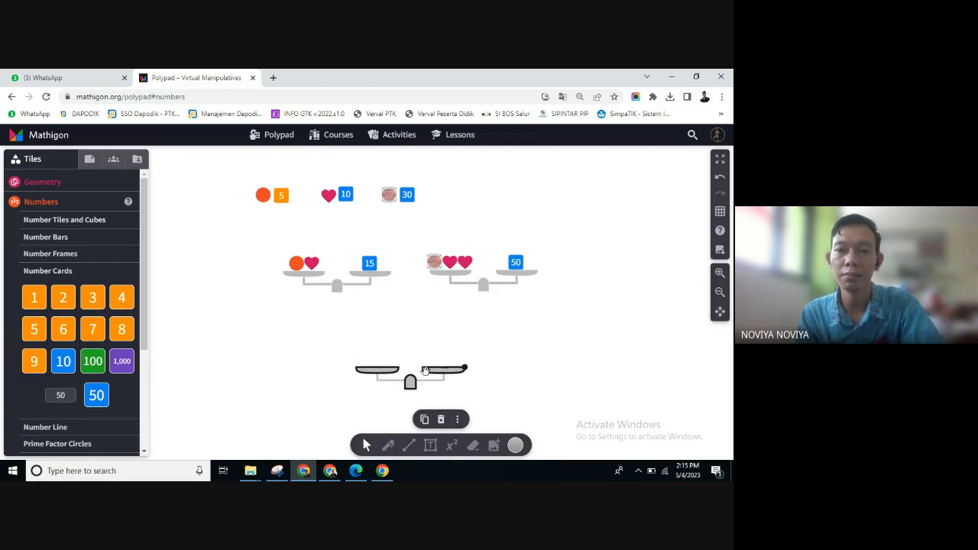
{"action": "left_click", "coordinate": [544, 345]}
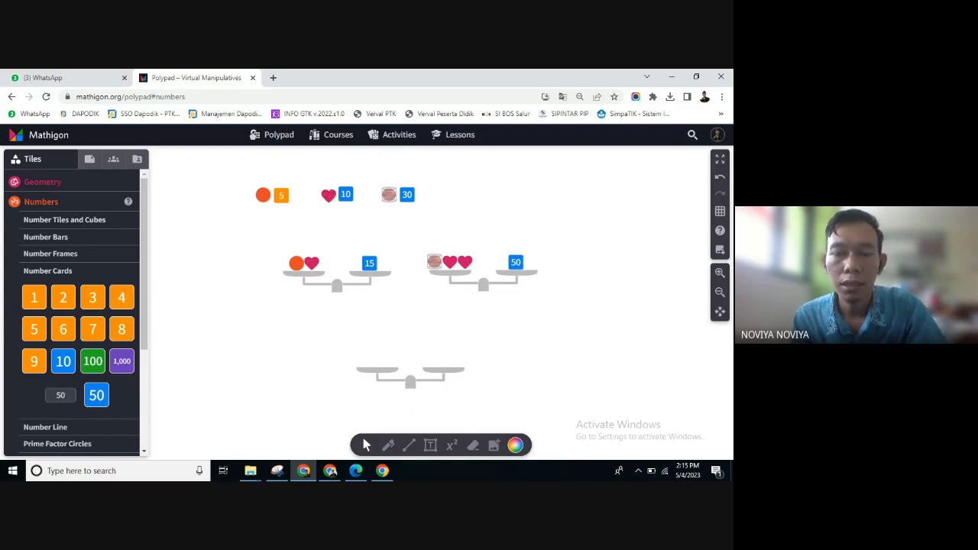
Place four copies of the heart on the lower balance's left pan, three in a row and one stacked above them.
{"action": "left_click", "coordinate": [329, 196]}
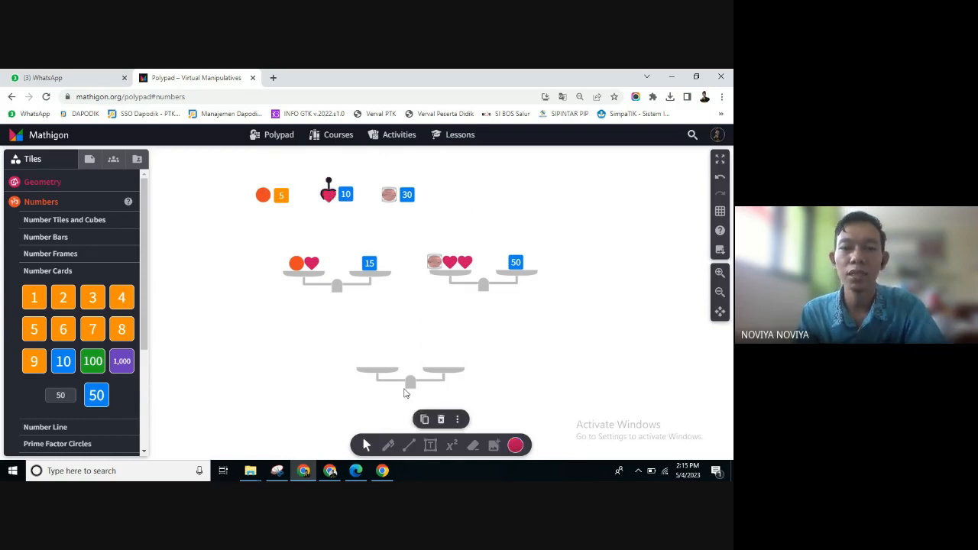
{"action": "left_click", "coordinate": [424, 420]}
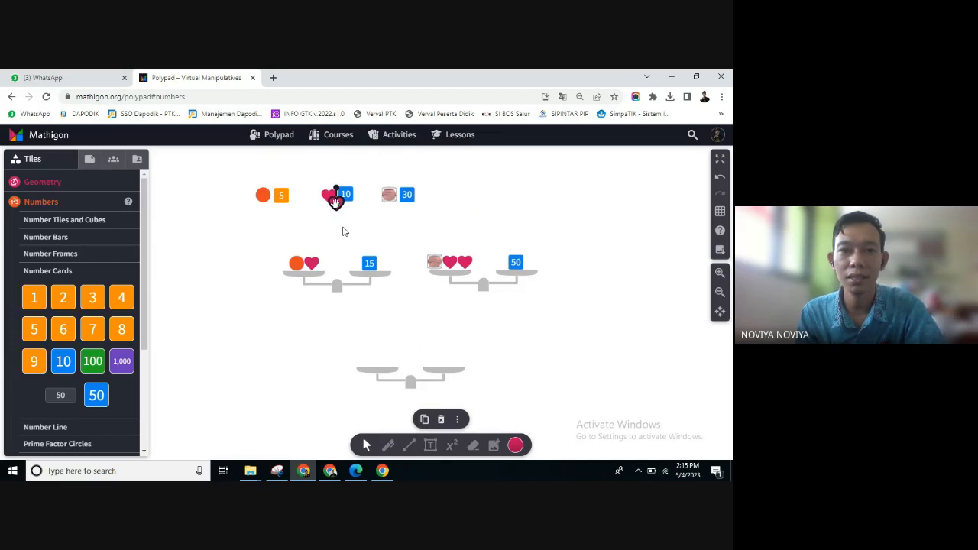
{"action": "left_click_drag", "start_coordinate": [337, 202], "coordinate": [365, 360]}
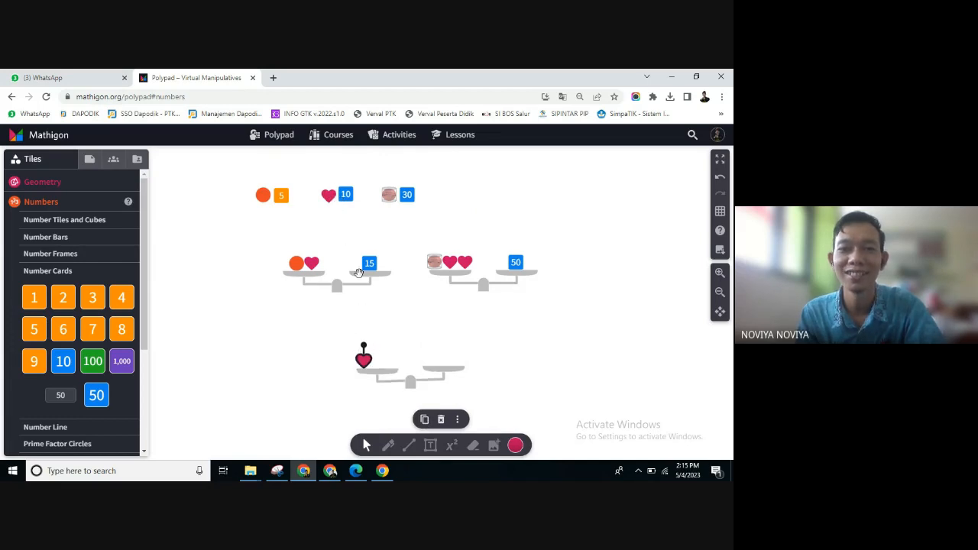
{"action": "left_click", "coordinate": [330, 194]}
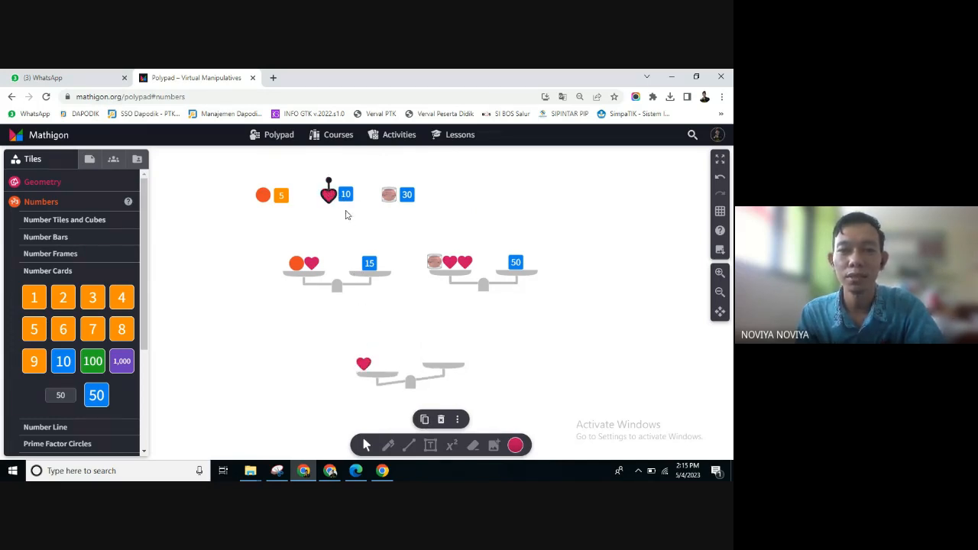
{"action": "left_click", "coordinate": [424, 419]}
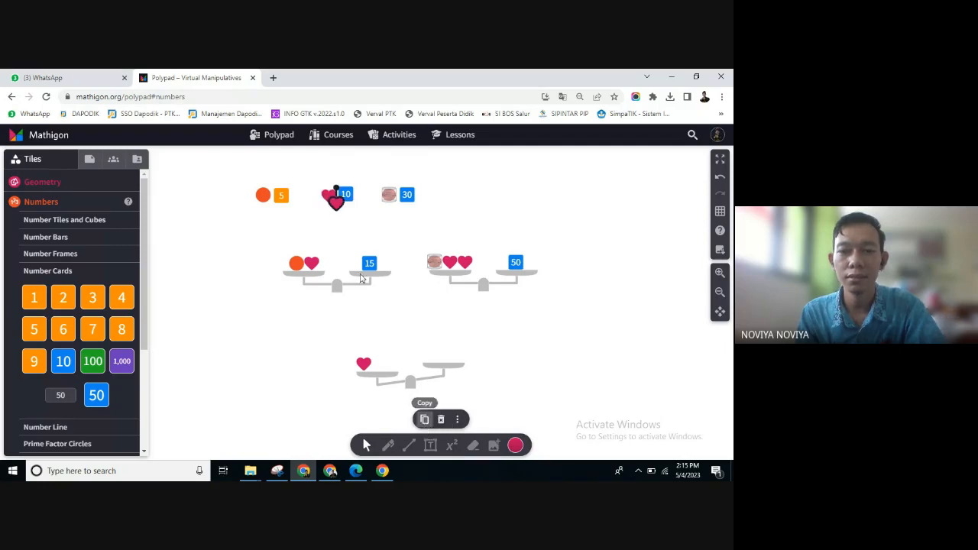
{"action": "left_click_drag", "start_coordinate": [337, 205], "coordinate": [379, 360]}
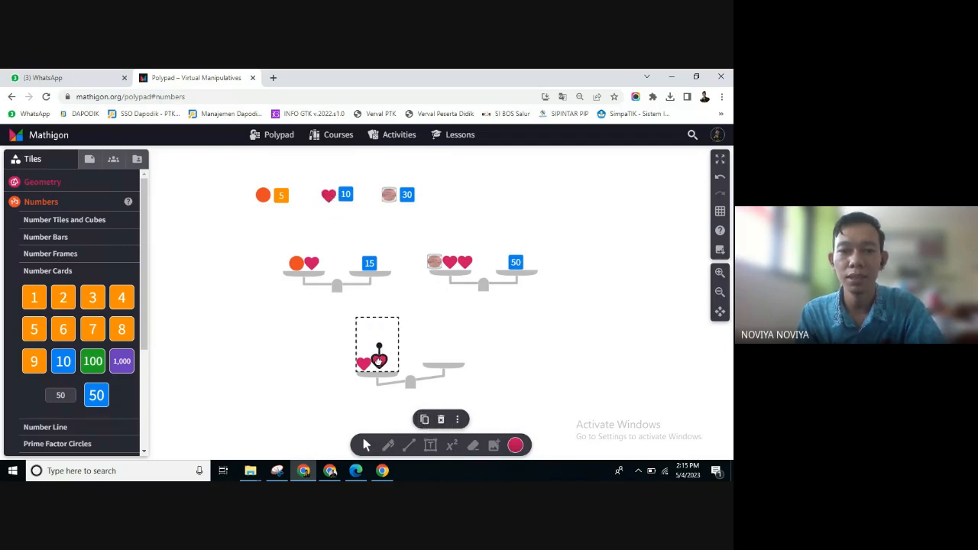
{"action": "left_click", "coordinate": [329, 194]}
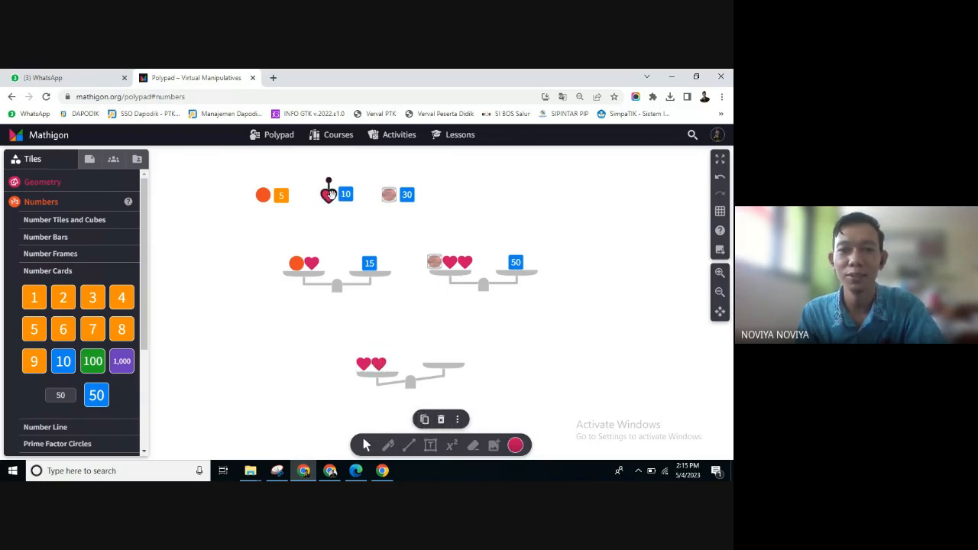
{"action": "left_click", "coordinate": [425, 419]}
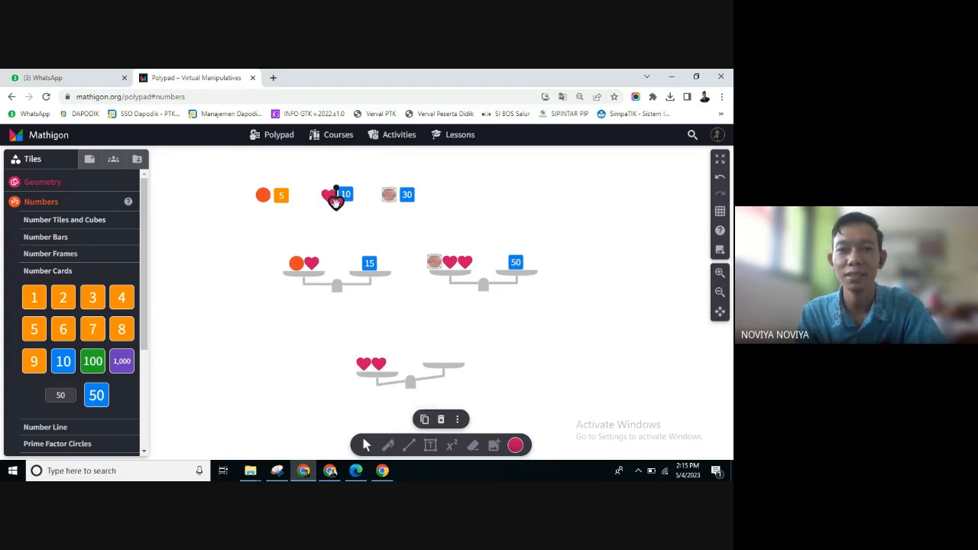
{"action": "left_click_drag", "start_coordinate": [336, 200], "coordinate": [396, 364]}
{"action": "left_click", "coordinate": [329, 195]}
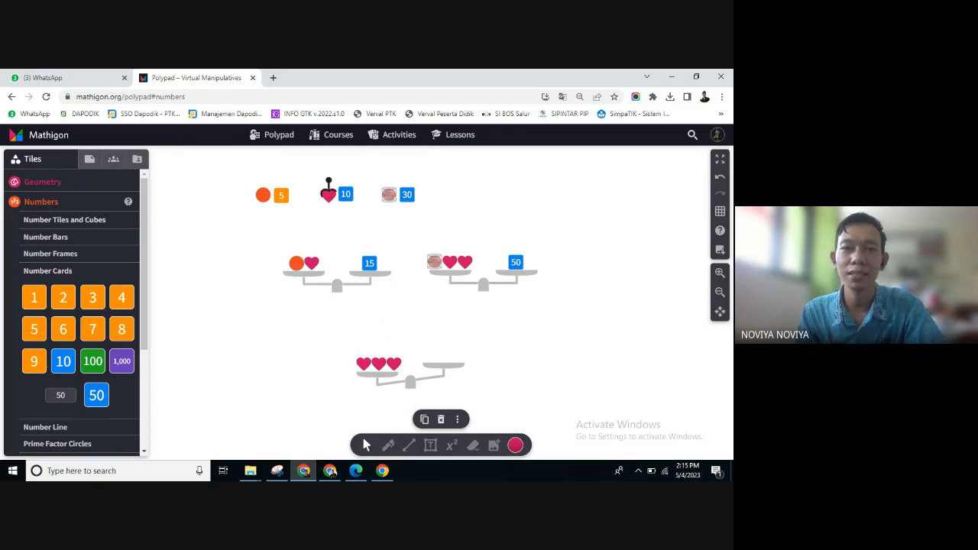
{"action": "left_click", "coordinate": [425, 419]}
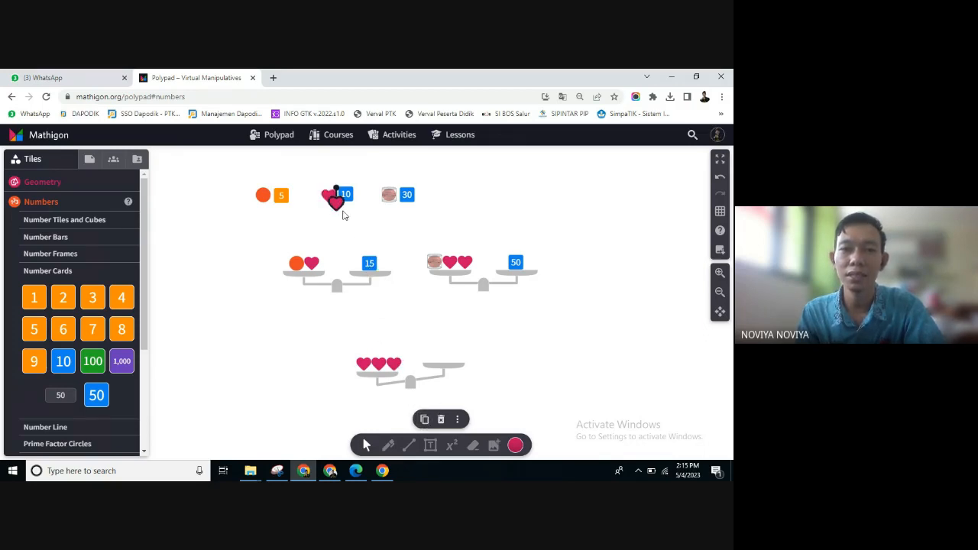
{"action": "left_click_drag", "start_coordinate": [336, 200], "coordinate": [379, 348]}
{"action": "left_click", "coordinate": [497, 356]}
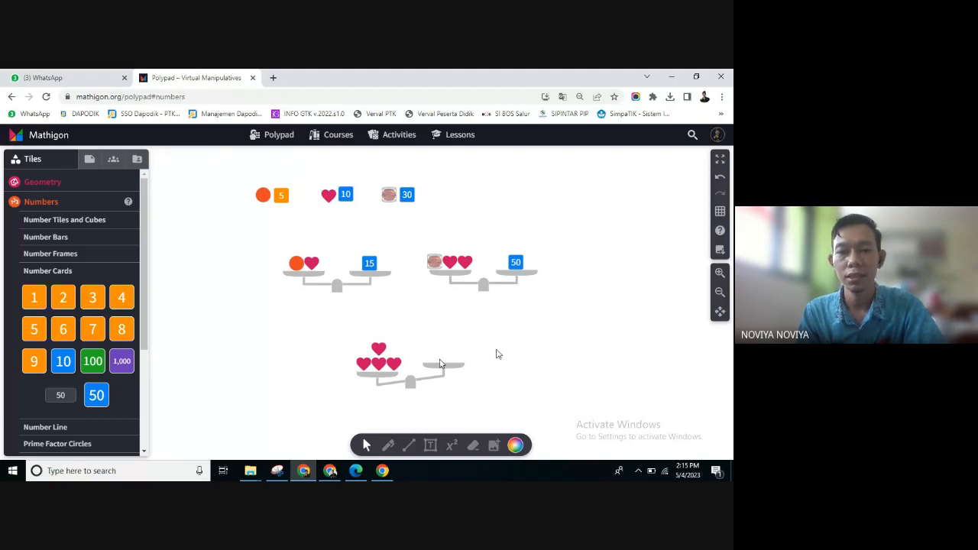
Create a custom number card of 40 and place it on the lower balance's right pan.
{"action": "double_click", "coordinate": [61, 395]}
{"action": "type", "text": "4"}
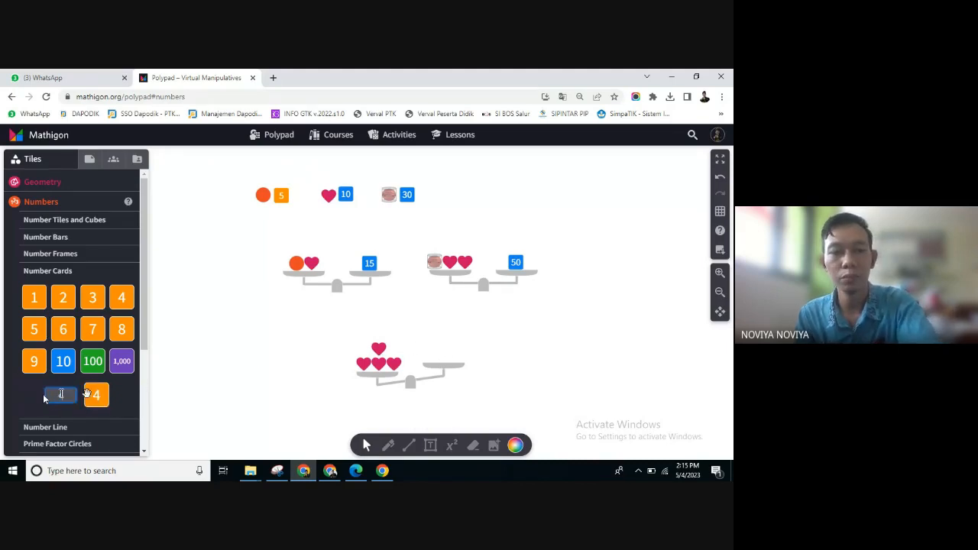
{"action": "type", "text": "0"}
{"action": "left_click_drag", "start_coordinate": [96, 395], "coordinate": [439, 355]}
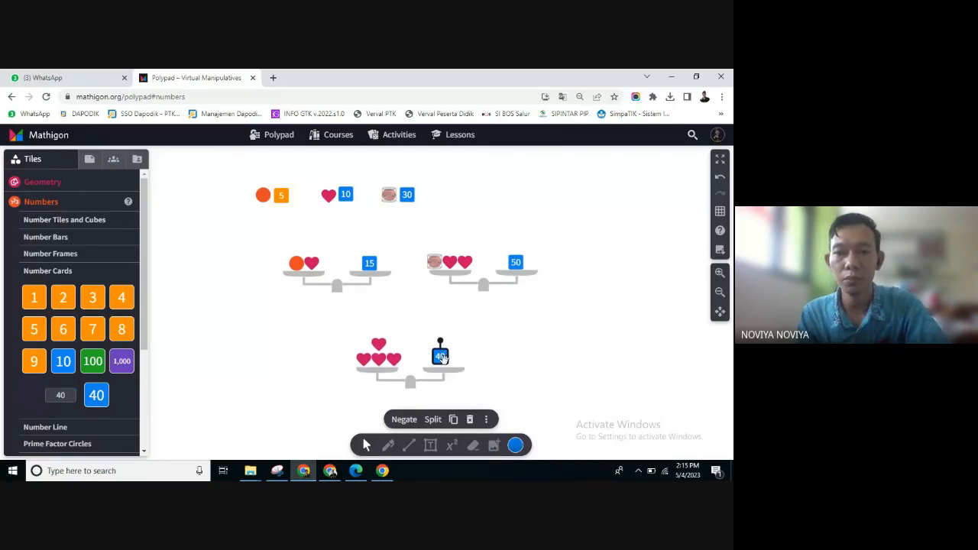
{"action": "left_click", "coordinate": [527, 352]}
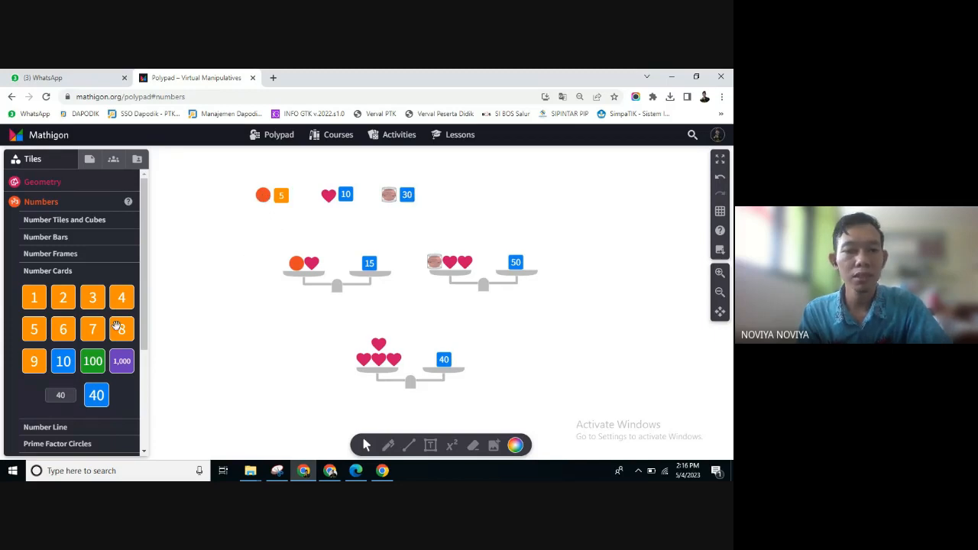
Replace the number card beside the top circle with a Question Builder answer box whose answer is 5.
{"action": "scroll", "coordinate": [118, 333], "scroll_direction": "down", "scroll_amount": 2}
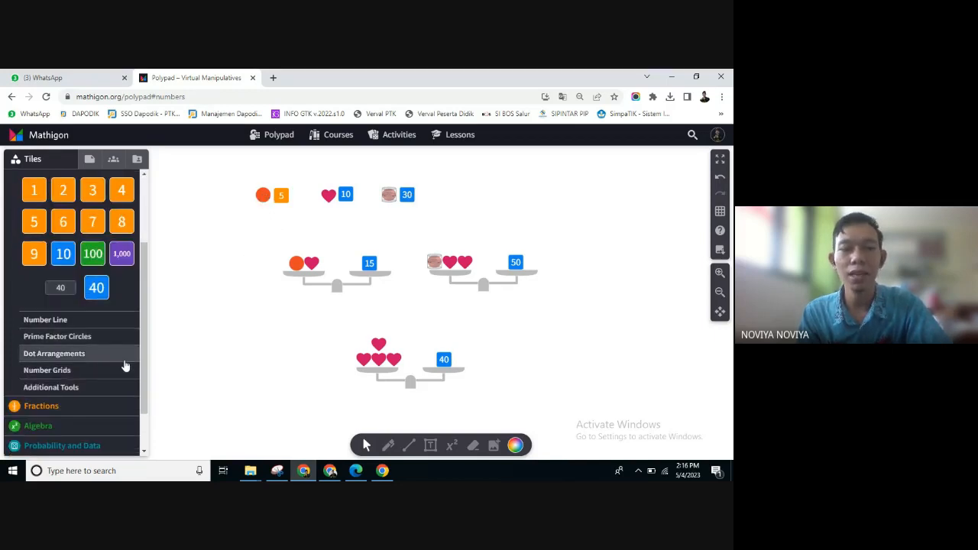
{"action": "scroll", "coordinate": [122, 367], "scroll_direction": "down", "scroll_amount": 1}
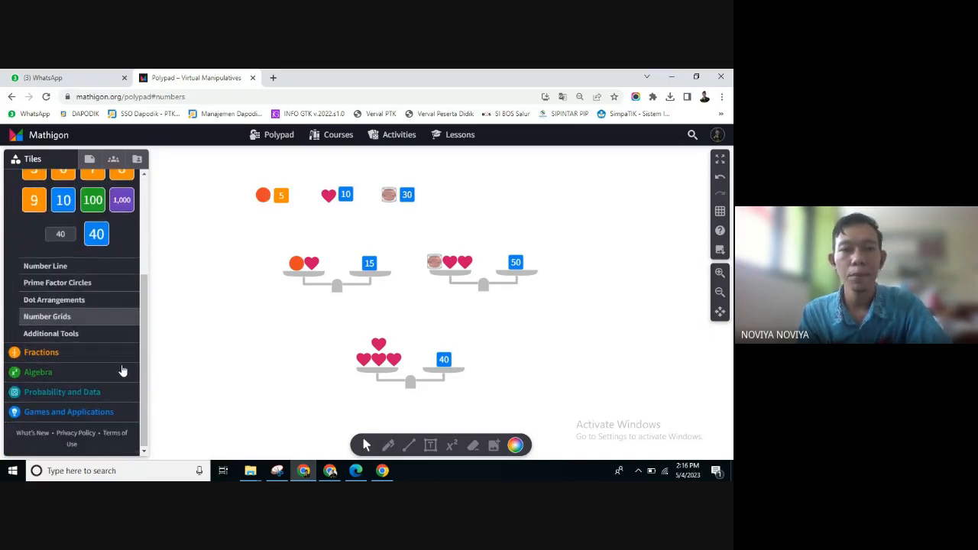
{"action": "left_click", "coordinate": [282, 195]}
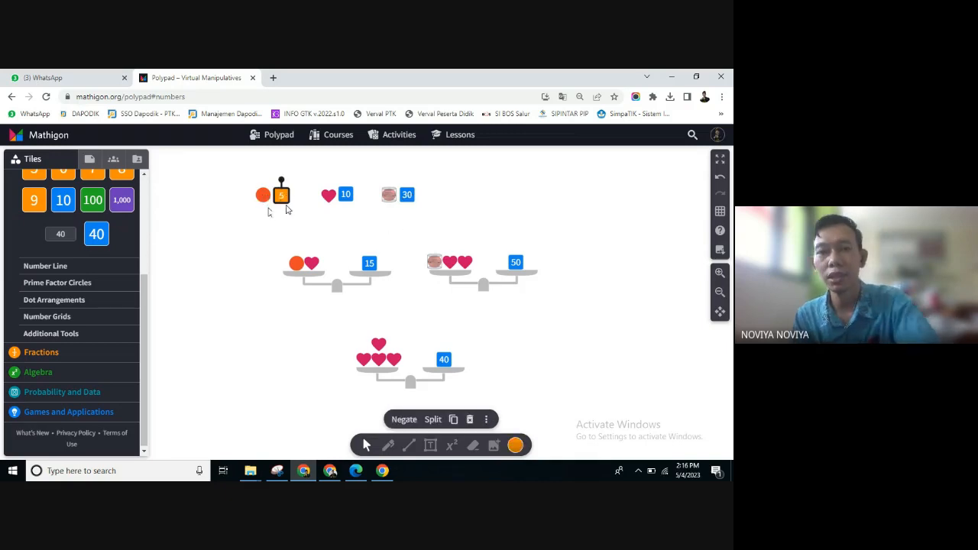
{"action": "left_click_drag", "start_coordinate": [283, 198], "coordinate": [271, 220]}
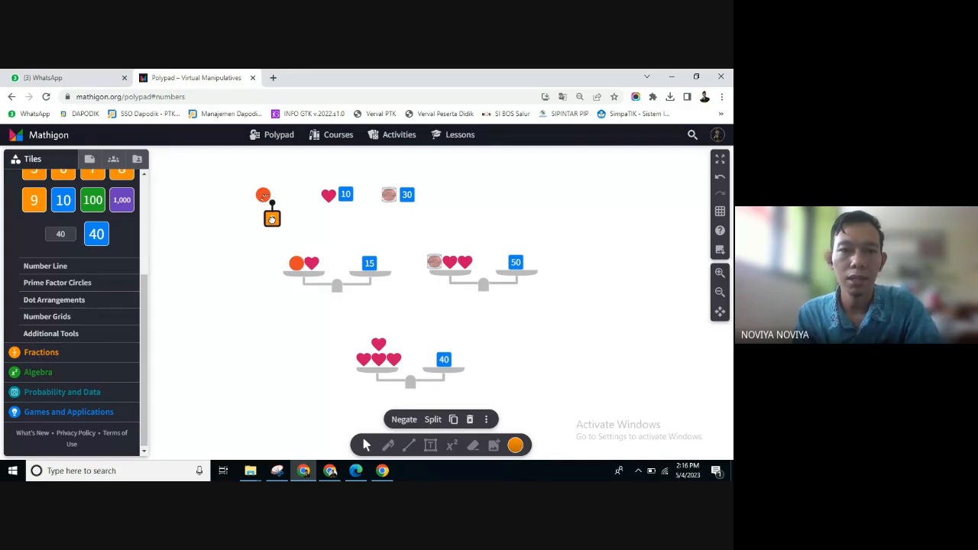
{"action": "left_click", "coordinate": [61, 413]}
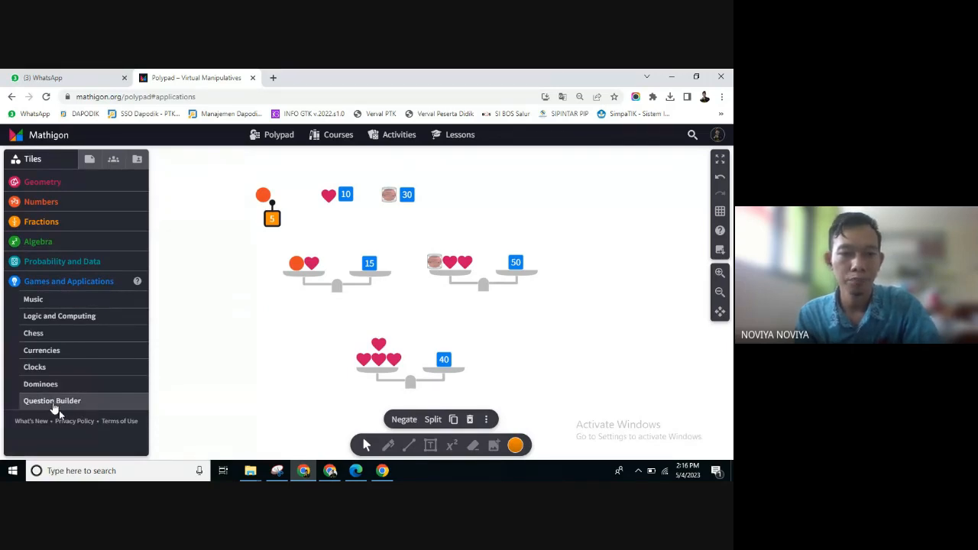
{"action": "left_click", "coordinate": [53, 408]}
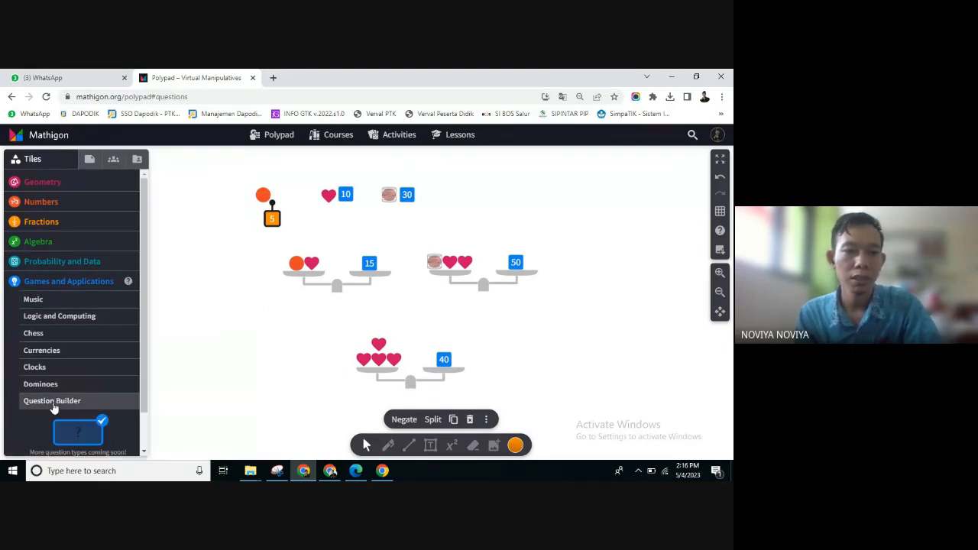
{"action": "left_click", "coordinate": [80, 434]}
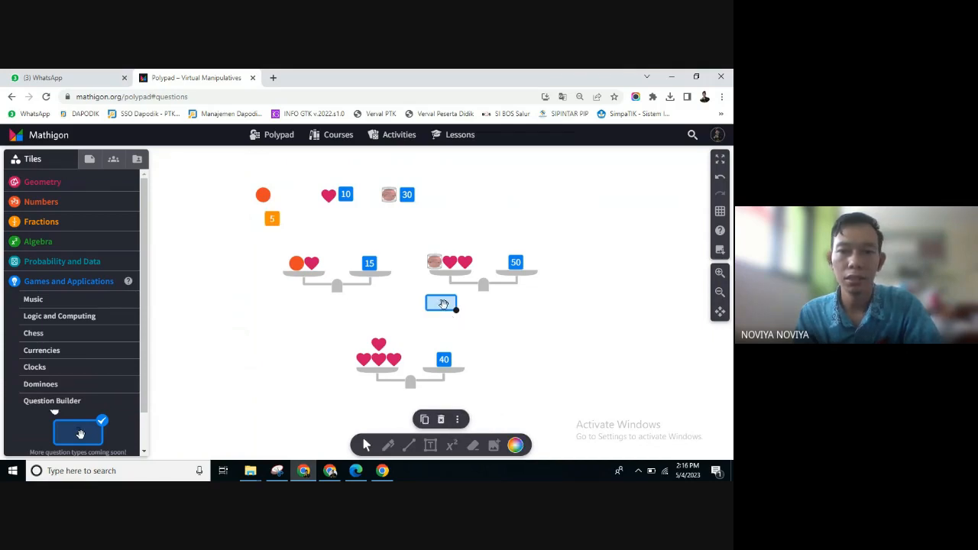
{"action": "left_click_drag", "start_coordinate": [444, 306], "coordinate": [291, 199]}
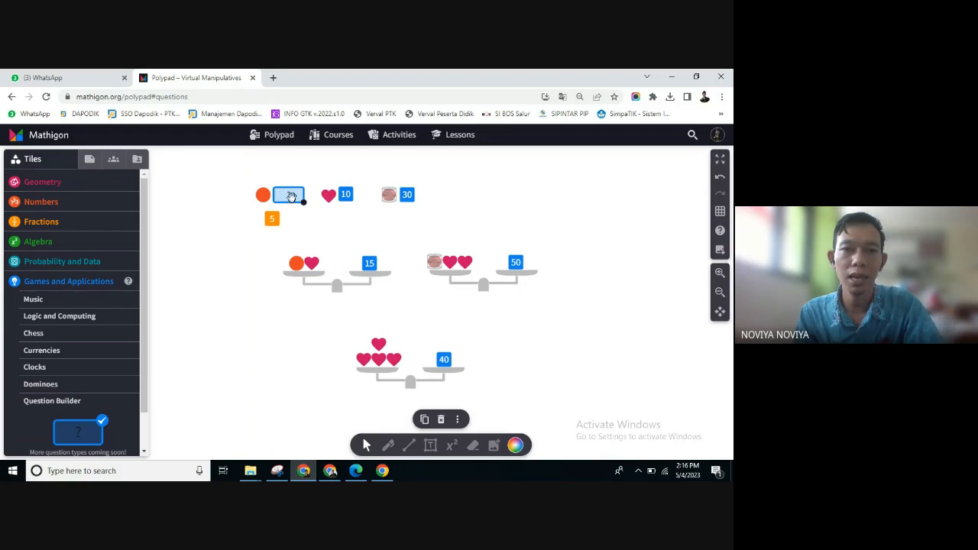
{"action": "type", "text": "5"}
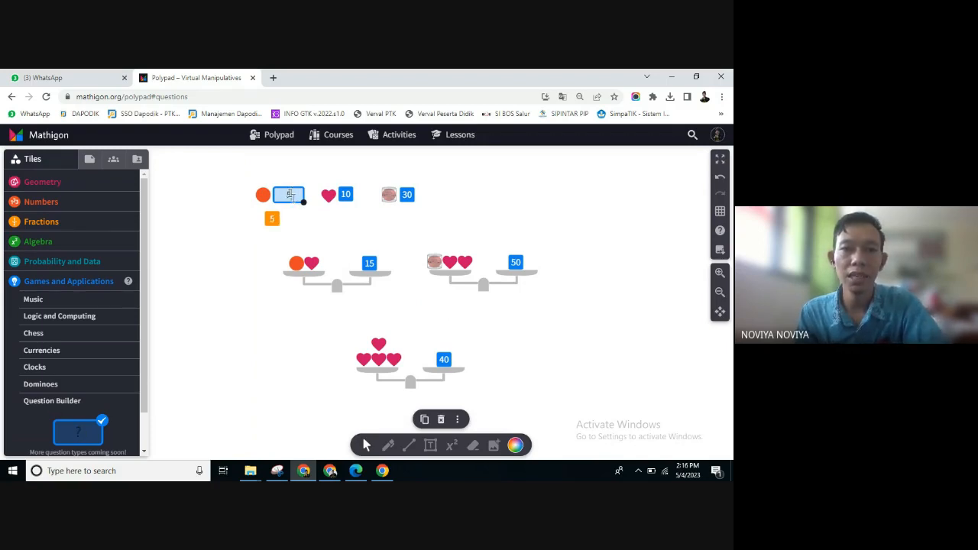
{"action": "left_click", "coordinate": [272, 219]}
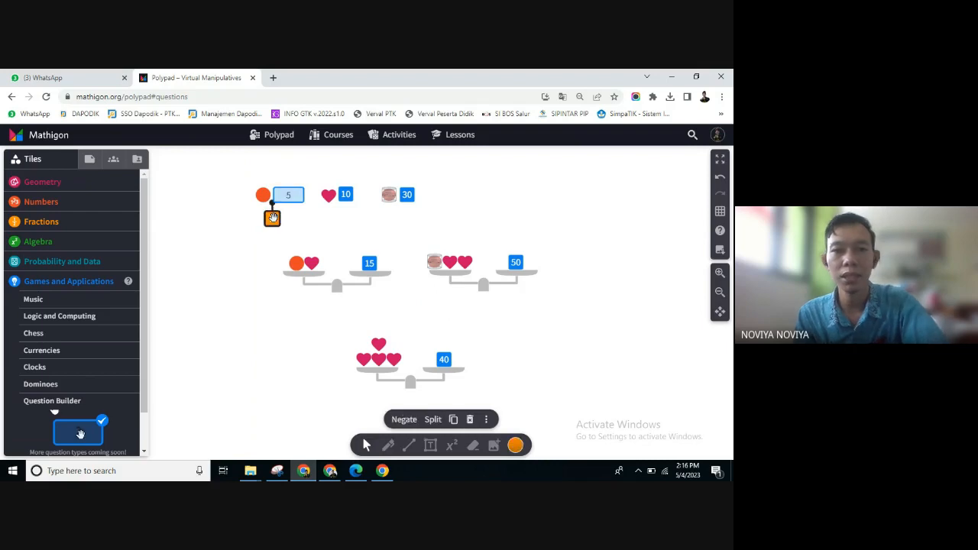
{"action": "left_click", "coordinate": [471, 420]}
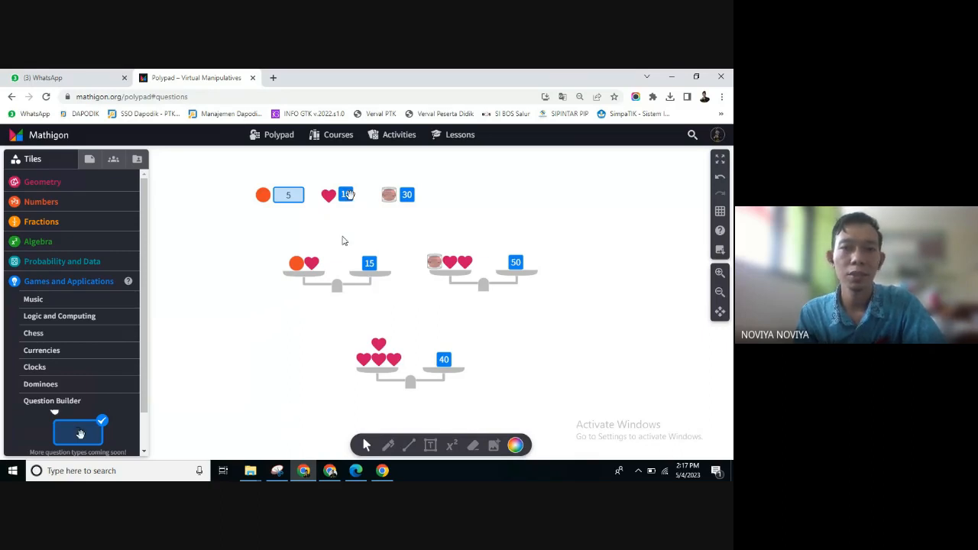
Replace the number card beside the top heart with a Question Builder answer box set to 10, aligned with the circle's box.
{"action": "left_click_drag", "start_coordinate": [349, 195], "coordinate": [326, 168]}
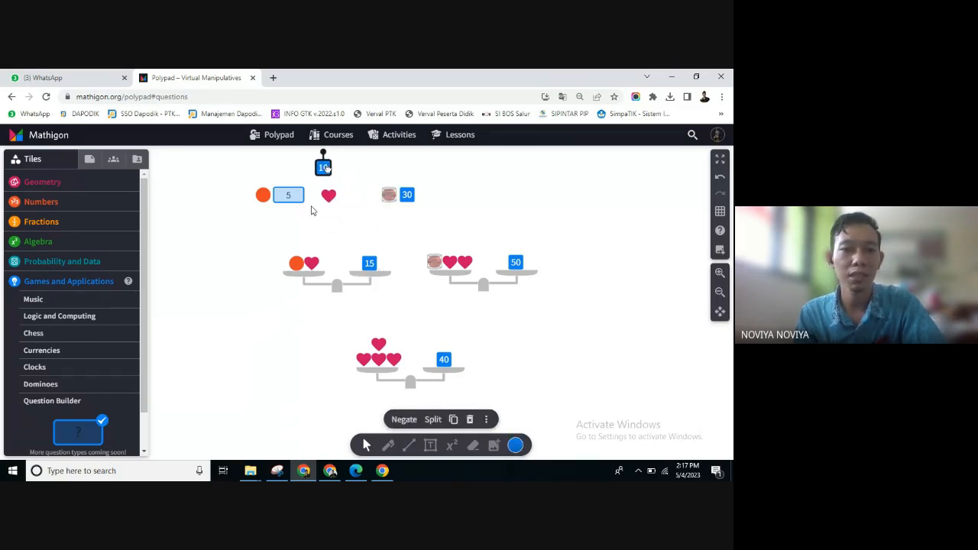
{"action": "left_click", "coordinate": [84, 434]}
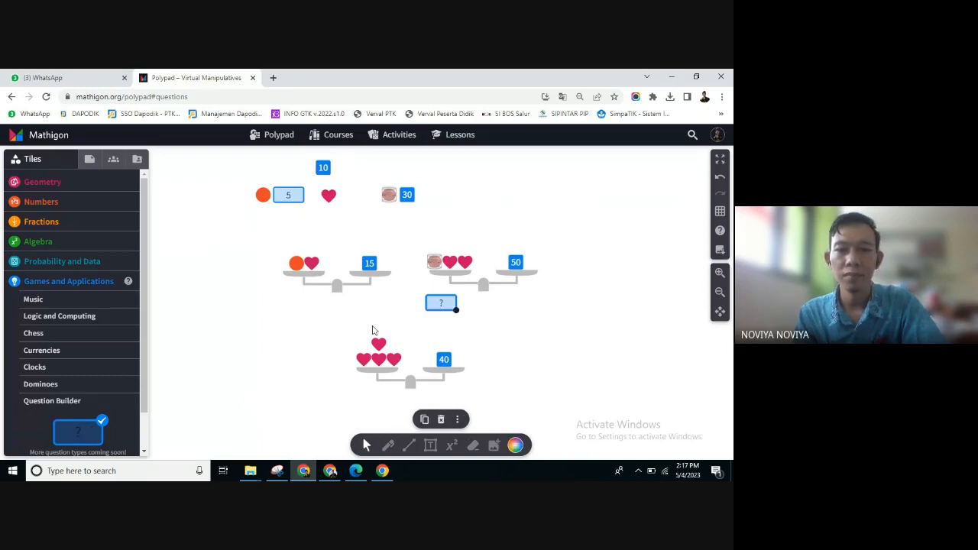
{"action": "left_click_drag", "start_coordinate": [441, 302], "coordinate": [351, 197]}
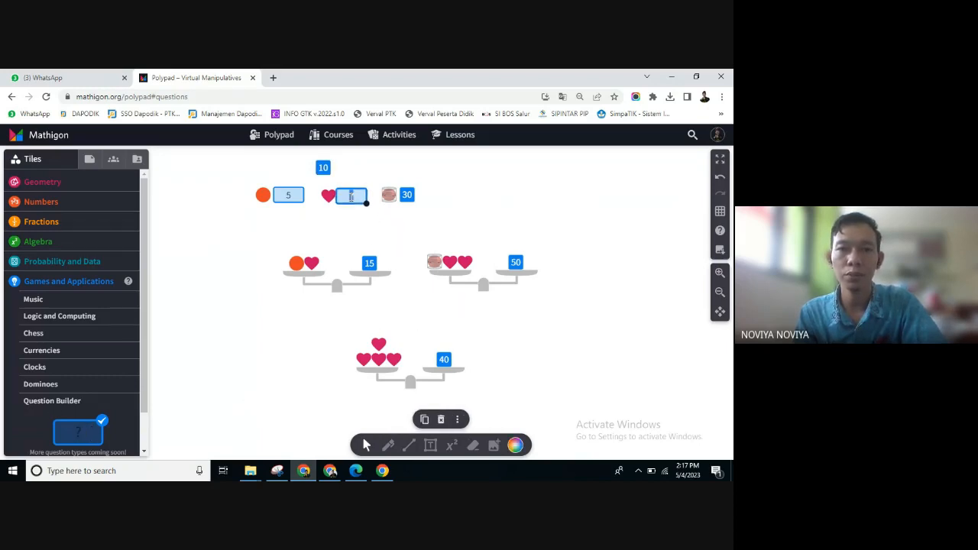
{"action": "type", "text": "10"}
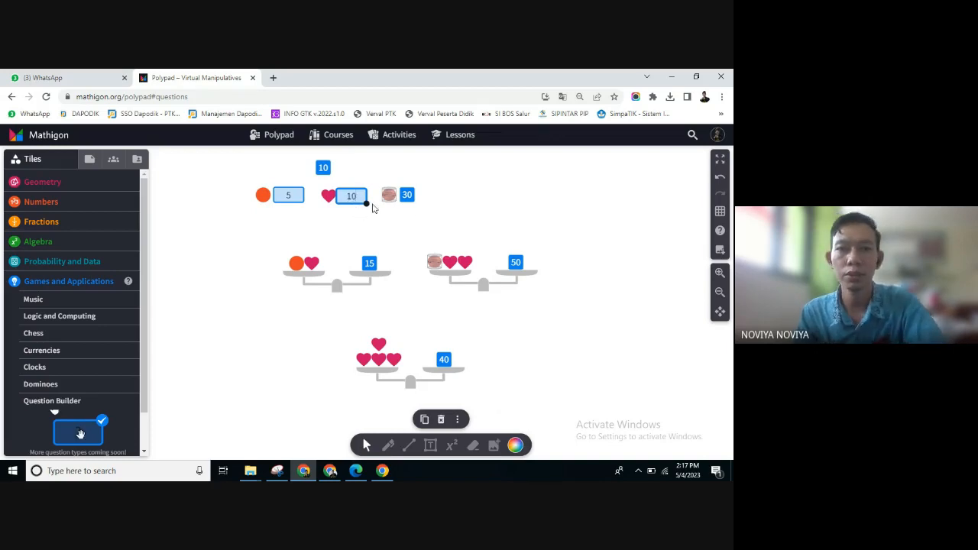
{"action": "left_click", "coordinate": [465, 209]}
{"action": "mouse_move", "coordinate": [346, 204]}
{"action": "left_mouse_down"}
{"action": "mouse_move", "coordinate": [360, 204]}
{"action": "mouse_move", "coordinate": [348, 202]}
{"action": "left_mouse_up"}
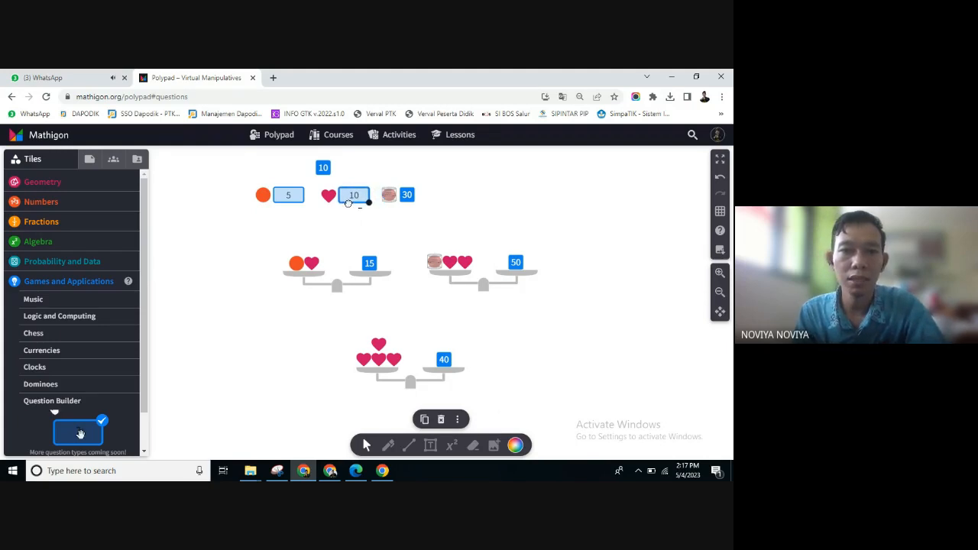
{"action": "left_click", "coordinate": [408, 196]}
{"action": "left_click", "coordinate": [319, 170]}
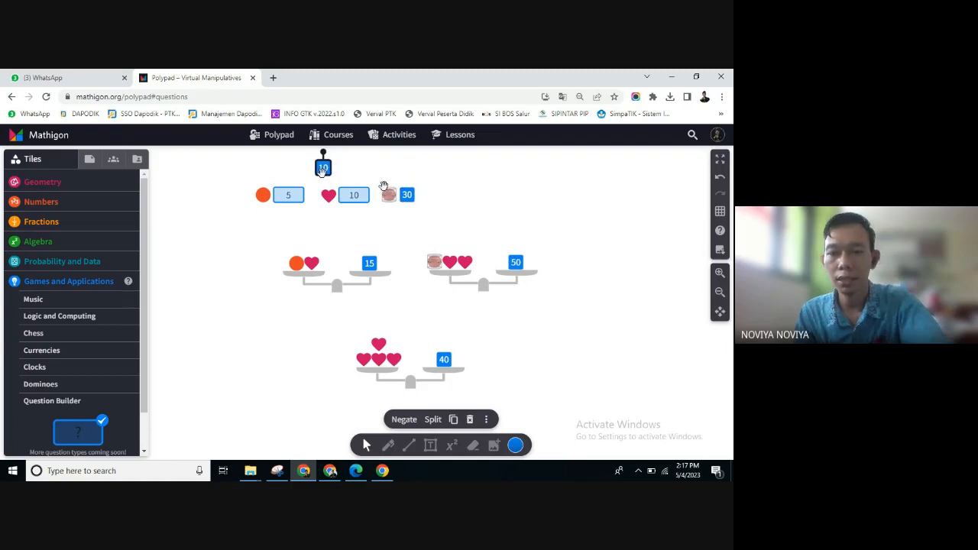
{"action": "left_click", "coordinate": [470, 419]}
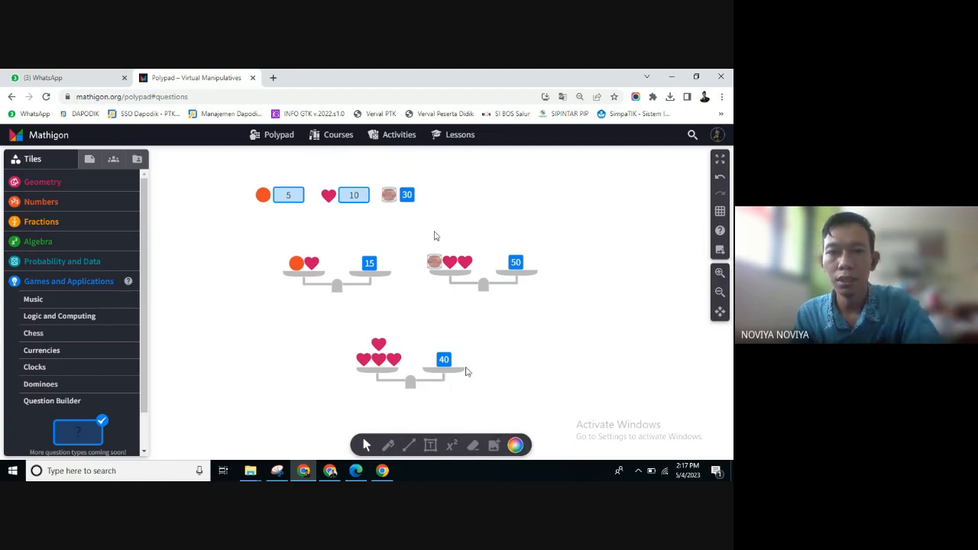
Replace the number card beside the top basketball with a Question Builder answer box set to 30.
{"action": "left_click", "coordinate": [408, 195]}
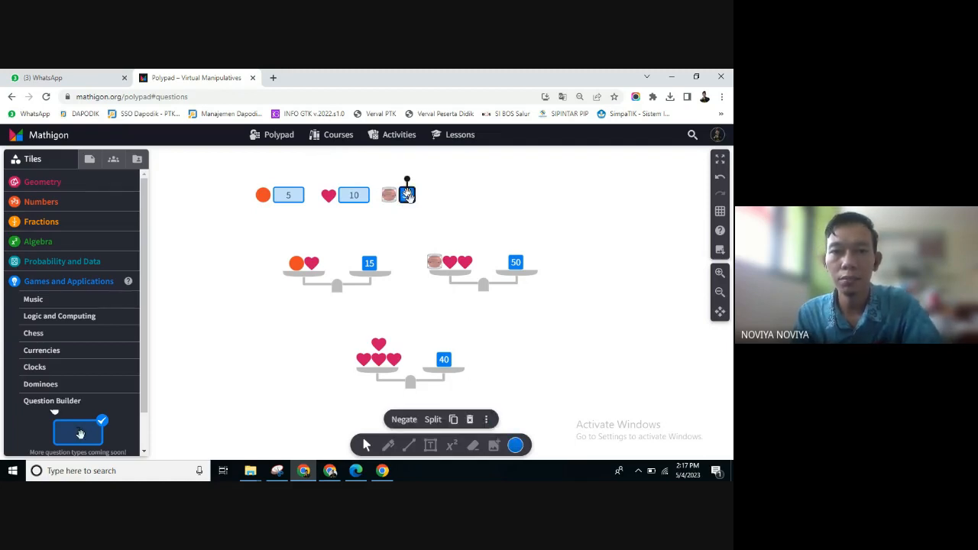
{"action": "left_click", "coordinate": [470, 420]}
{"action": "left_click_drag", "start_coordinate": [81, 434], "coordinate": [420, 200]}
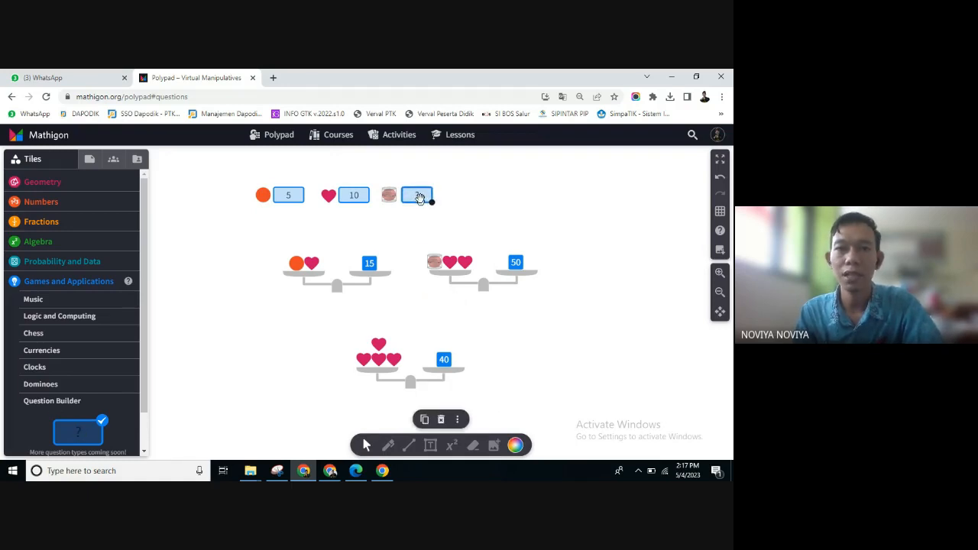
{"action": "left_click", "coordinate": [420, 200]}
{"action": "type", "text": "30"}
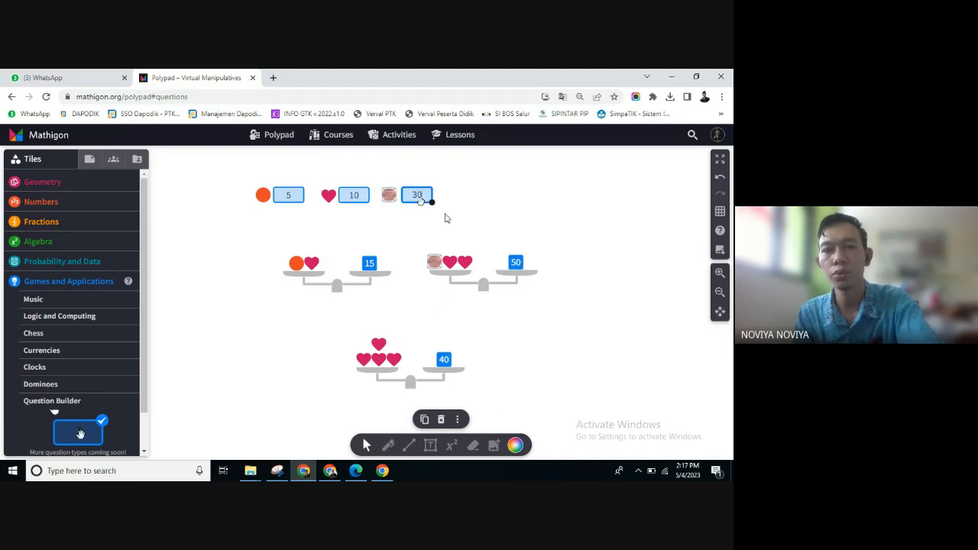
Add the question text "Berapakah nilai-nilai dari gambar di bawah ini ?" above the row of symbols and answer boxes.
{"action": "left_click", "coordinate": [539, 206]}
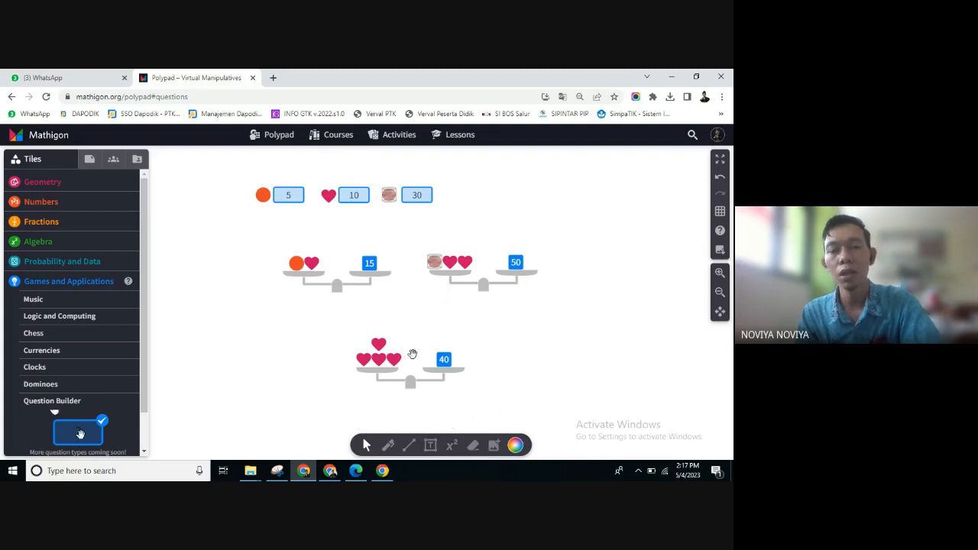
{"action": "left_click", "coordinate": [431, 446]}
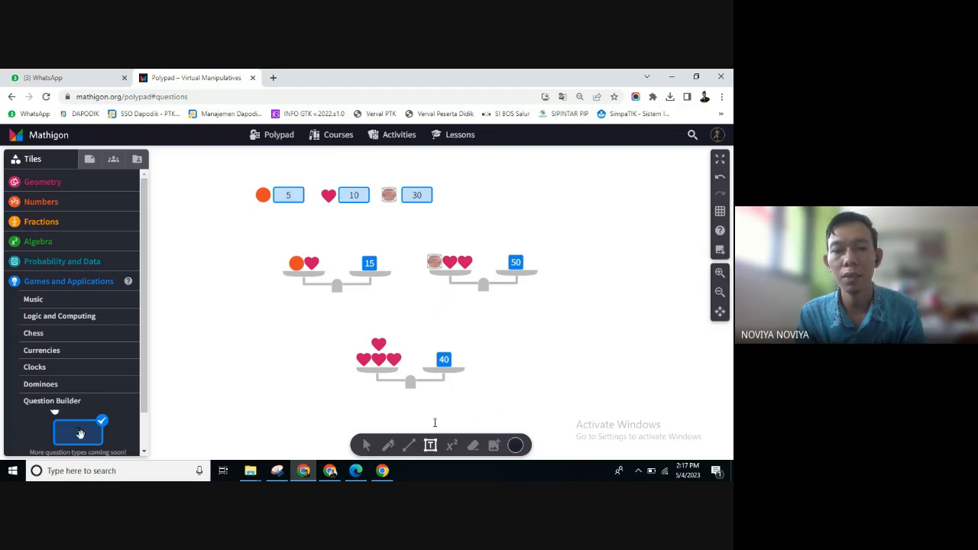
{"action": "left_click", "coordinate": [260, 173]}
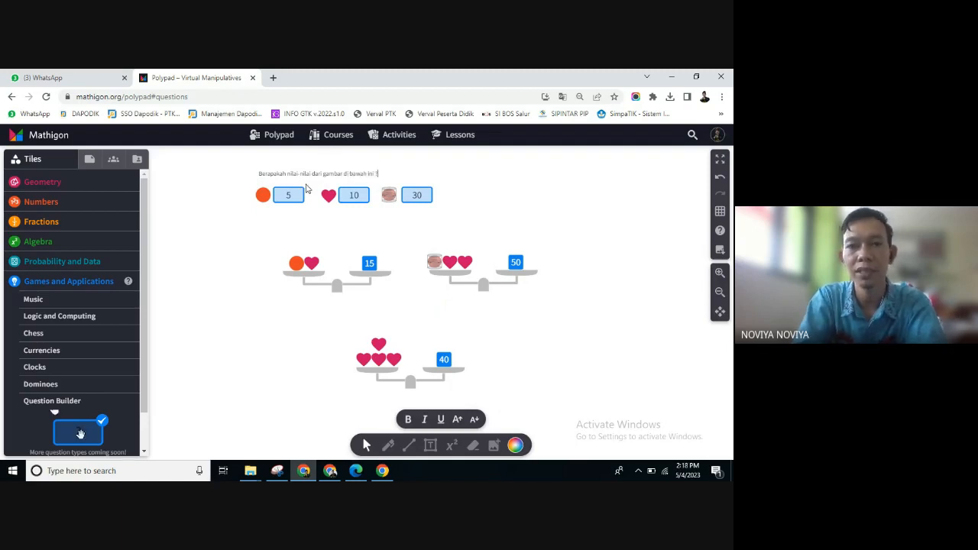
{"action": "left_click", "coordinate": [532, 213]}
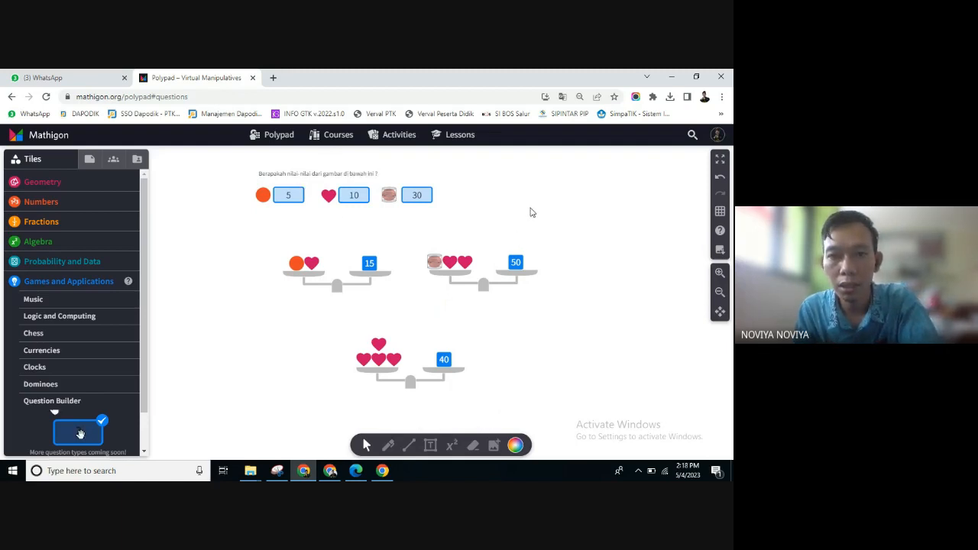
Enlarge the question text by two size increments and move it slightly down toward the symbol row.
{"action": "left_click", "coordinate": [355, 174]}
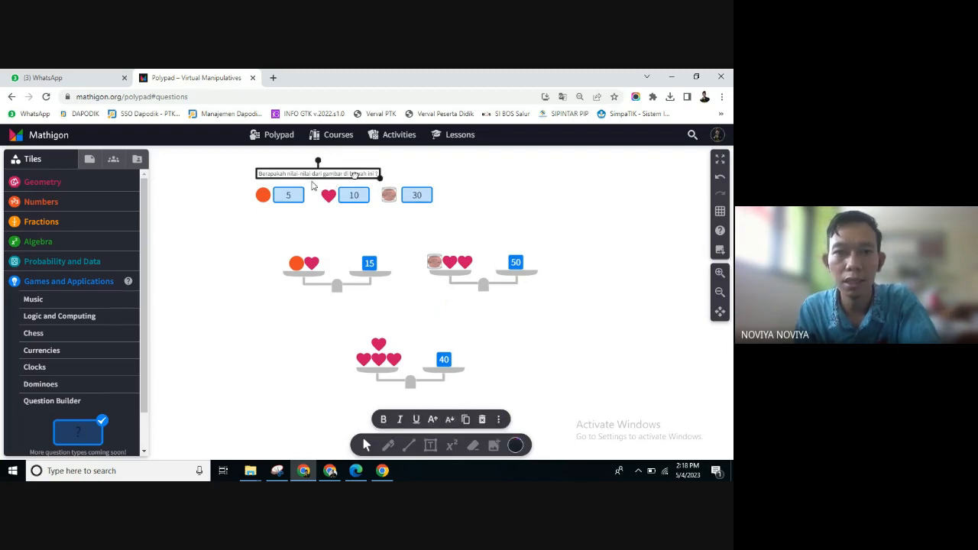
{"action": "left_click", "coordinate": [434, 420]}
{"action": "left_click", "coordinate": [433, 420]}
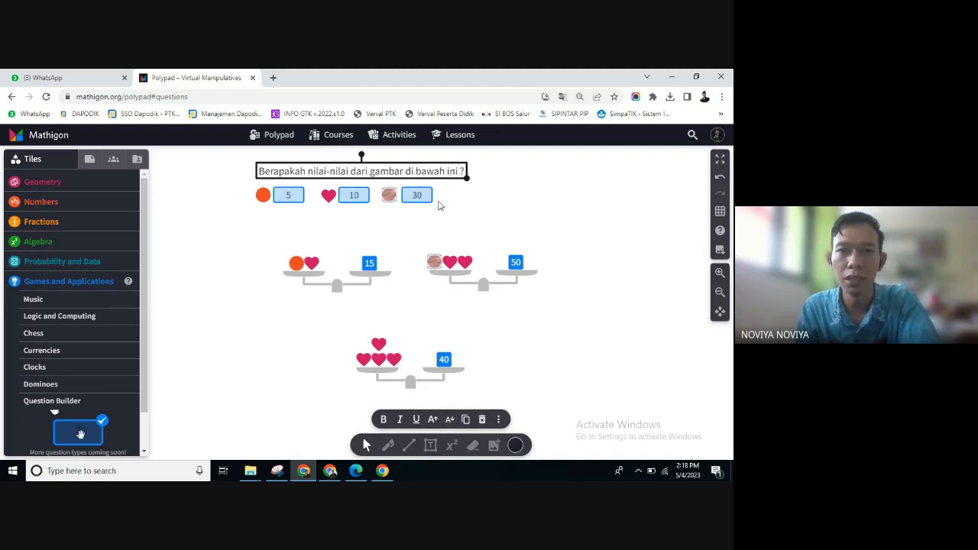
{"action": "left_click_drag", "start_coordinate": [420, 171], "coordinate": [419, 177]}
{"action": "left_click", "coordinate": [554, 197]}
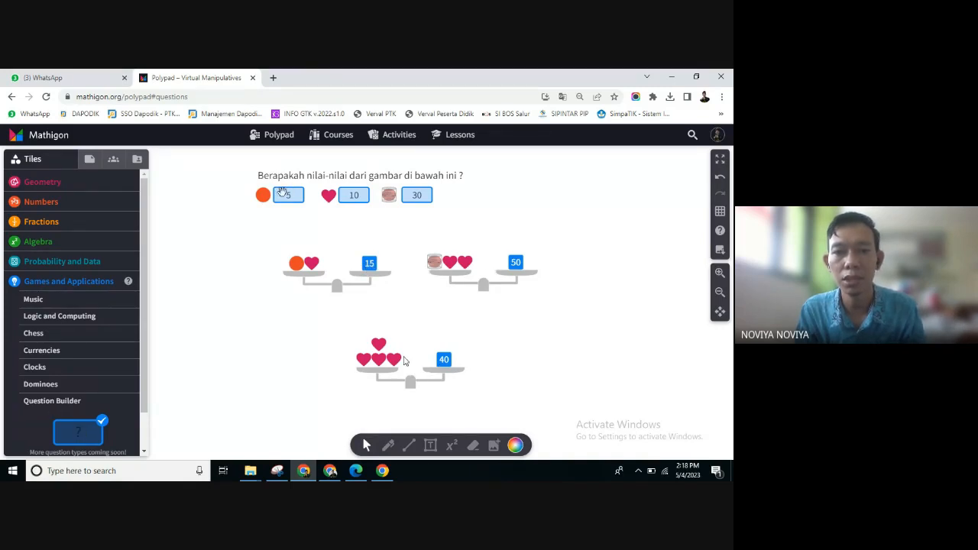
{"action": "left_click", "coordinate": [297, 264]}
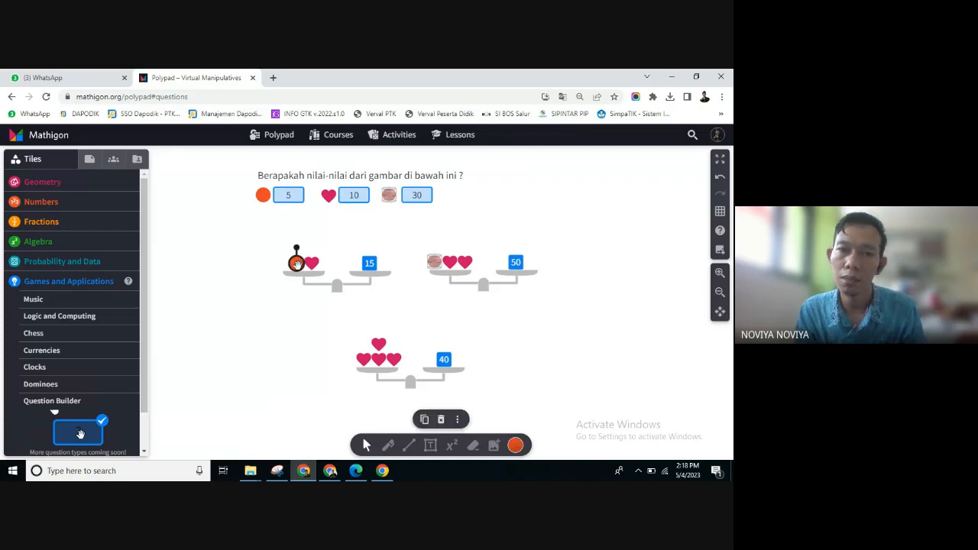
{"action": "left_click", "coordinate": [311, 263]}
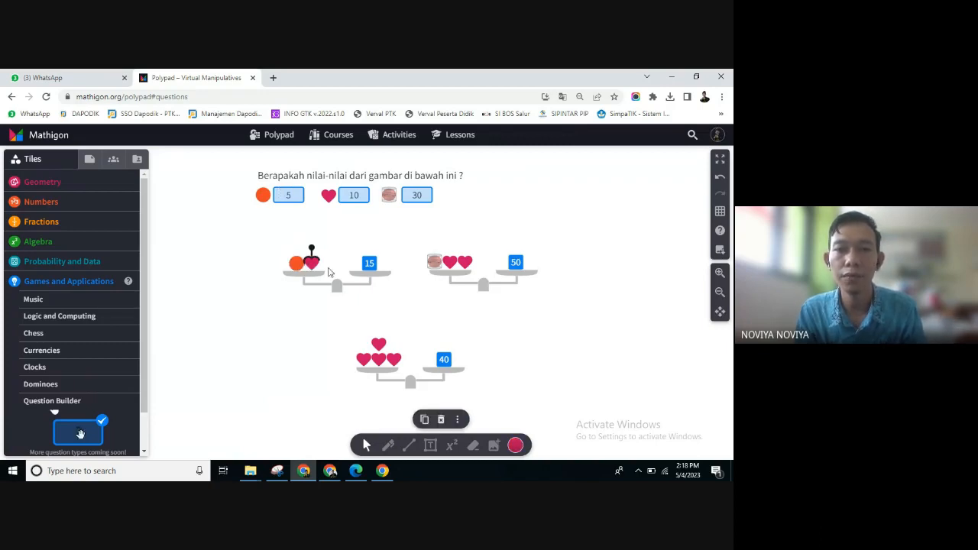
{"action": "left_click", "coordinate": [434, 265]}
{"action": "left_click", "coordinate": [579, 220]}
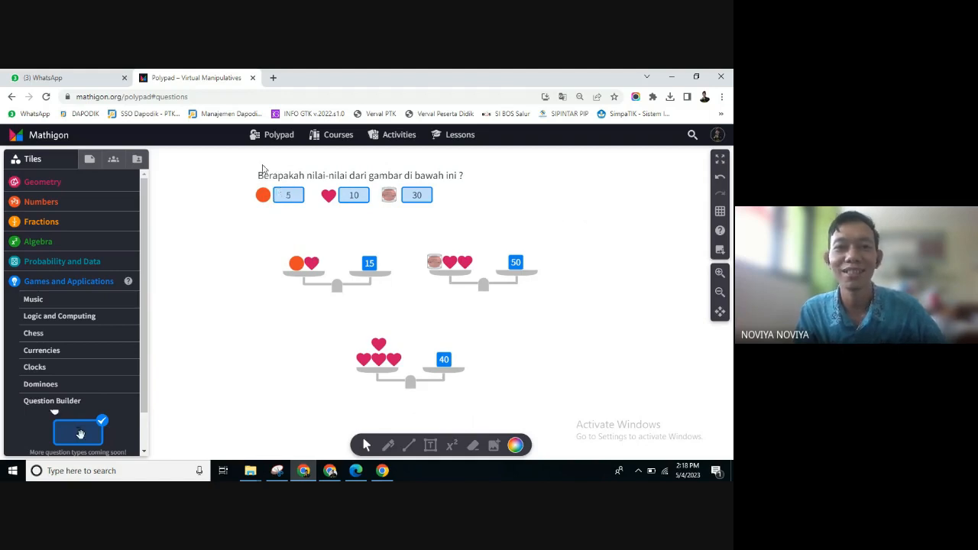
Name the polypad "Pertemuan 1" and save it.
{"action": "left_click", "coordinate": [89, 159]}
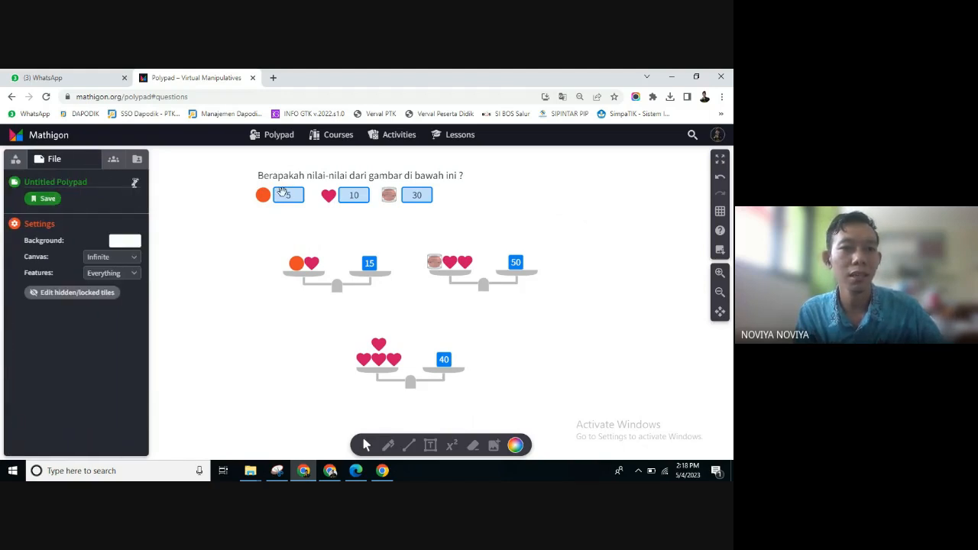
{"action": "left_click", "coordinate": [55, 182]}
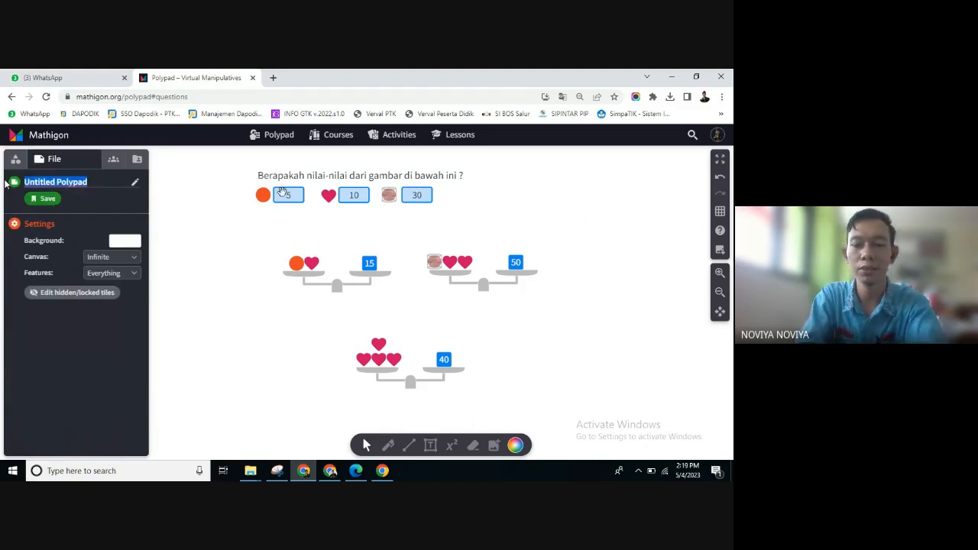
{"action": "type", "text": "Pertemuan"}
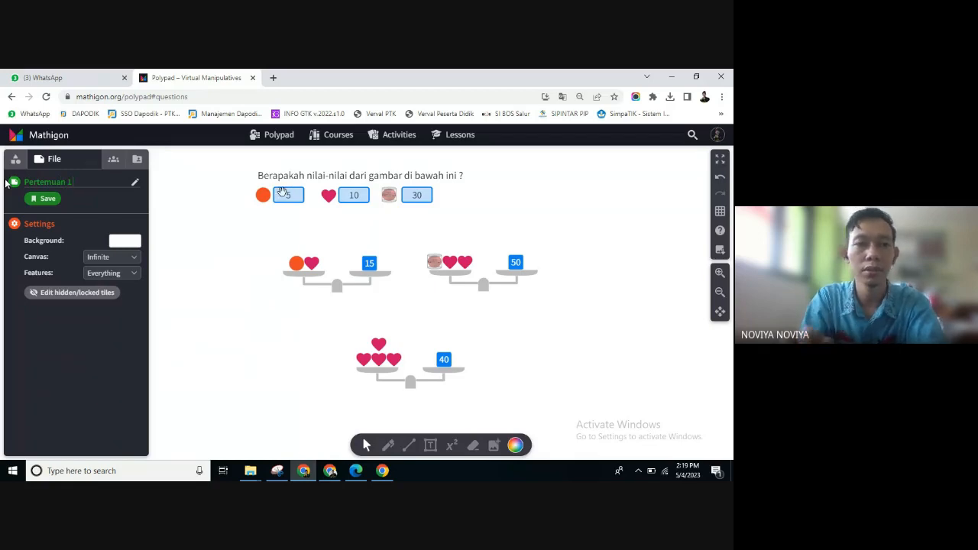
{"action": "type", "text": " 1"}
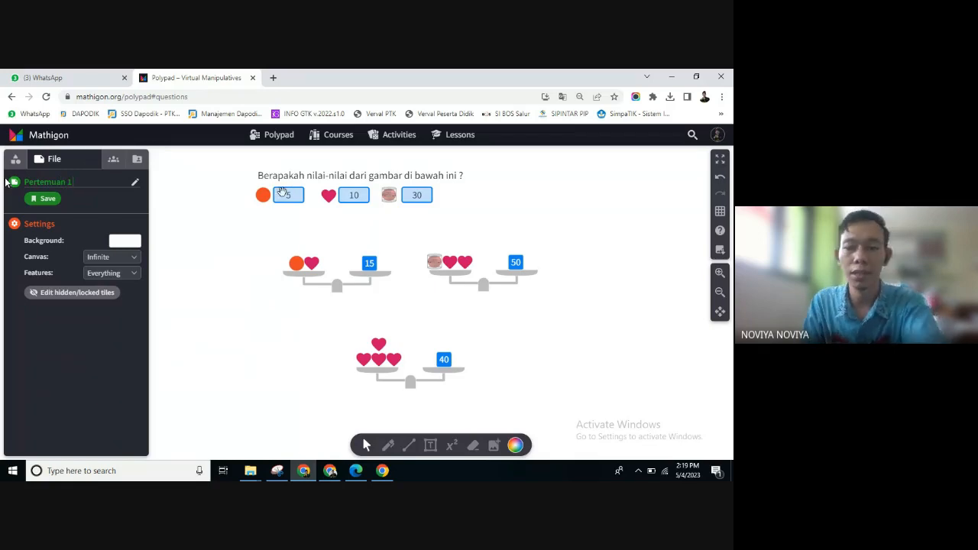
{"action": "left_click", "coordinate": [46, 201]}
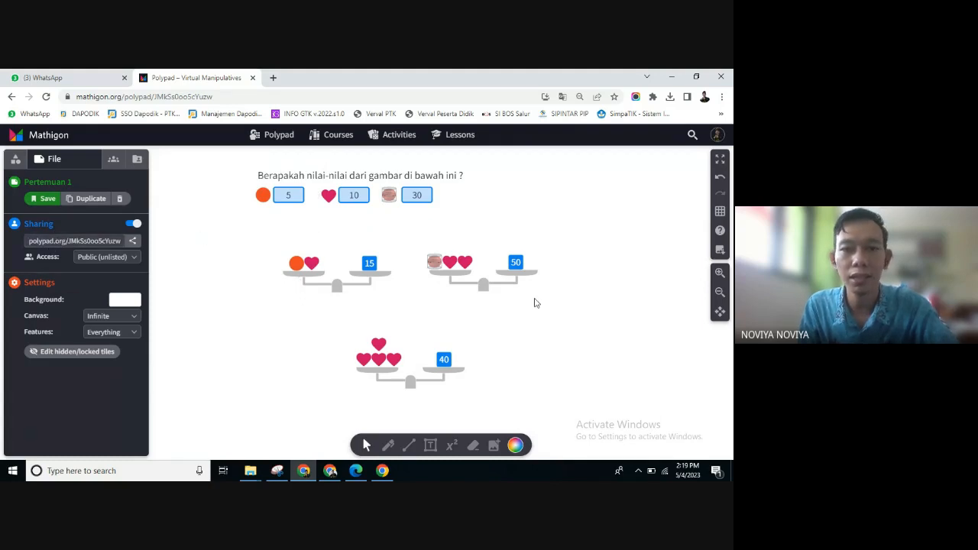
Copy the saved polypad's share link to the clipboard and close the sharing dialog.
{"action": "left_click", "coordinate": [133, 242]}
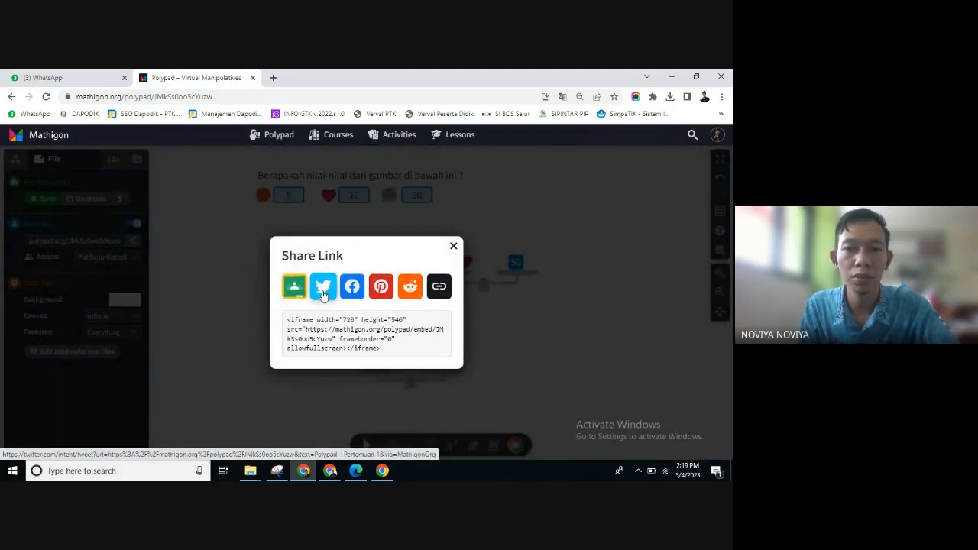
{"action": "left_click", "coordinate": [441, 291]}
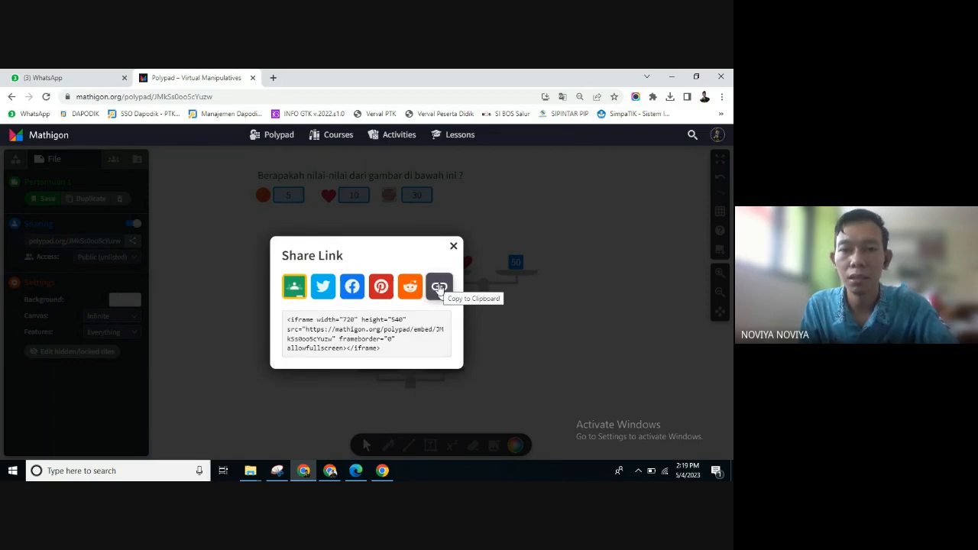
{"action": "left_click", "coordinate": [440, 288]}
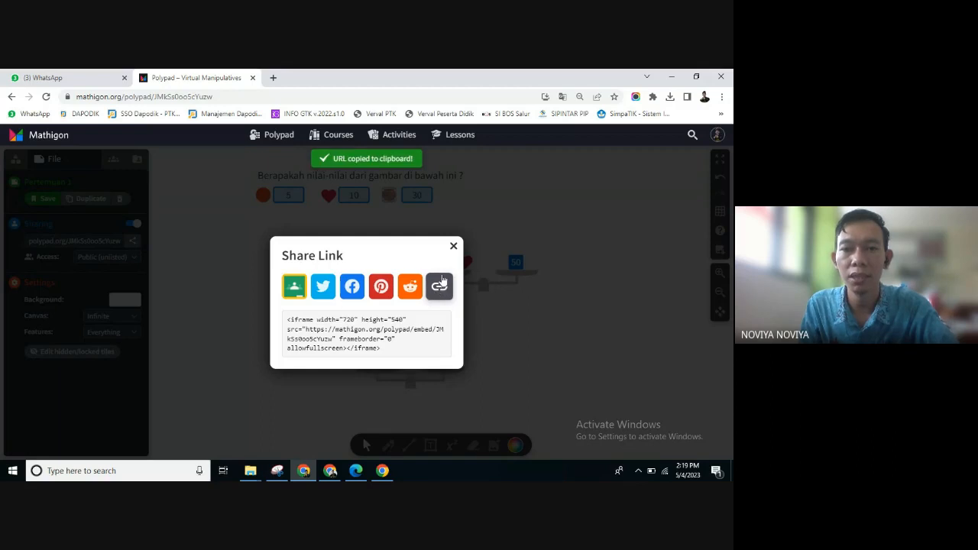
{"action": "left_click", "coordinate": [451, 248]}
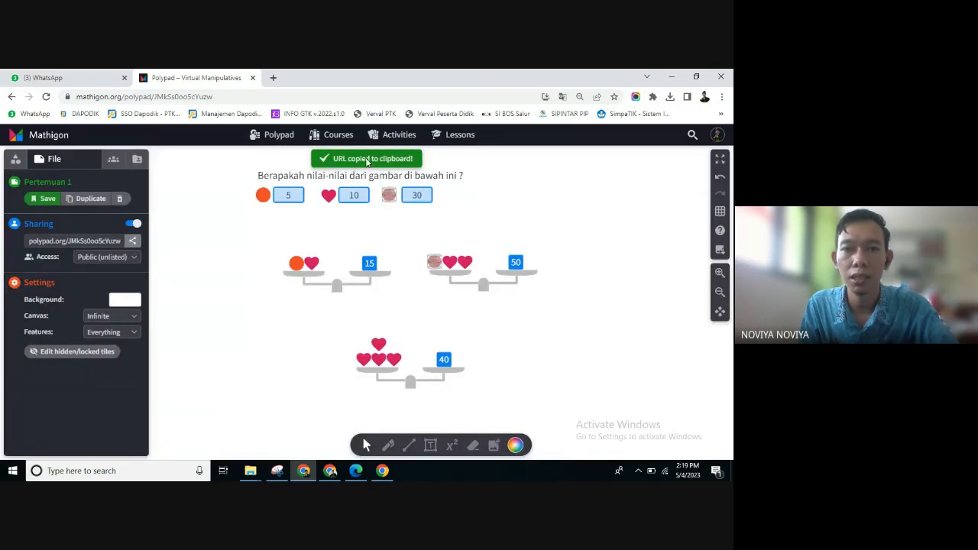
Examine the access options for sharing the polypad.
{"action": "left_click", "coordinate": [136, 260]}
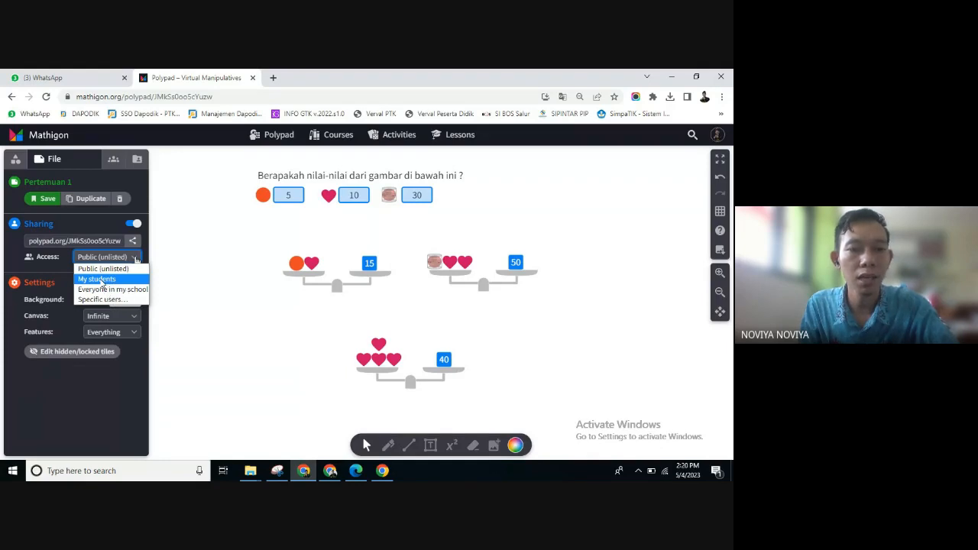
{"action": "left_click", "coordinate": [113, 159]}
{"action": "left_click", "coordinate": [39, 159]}
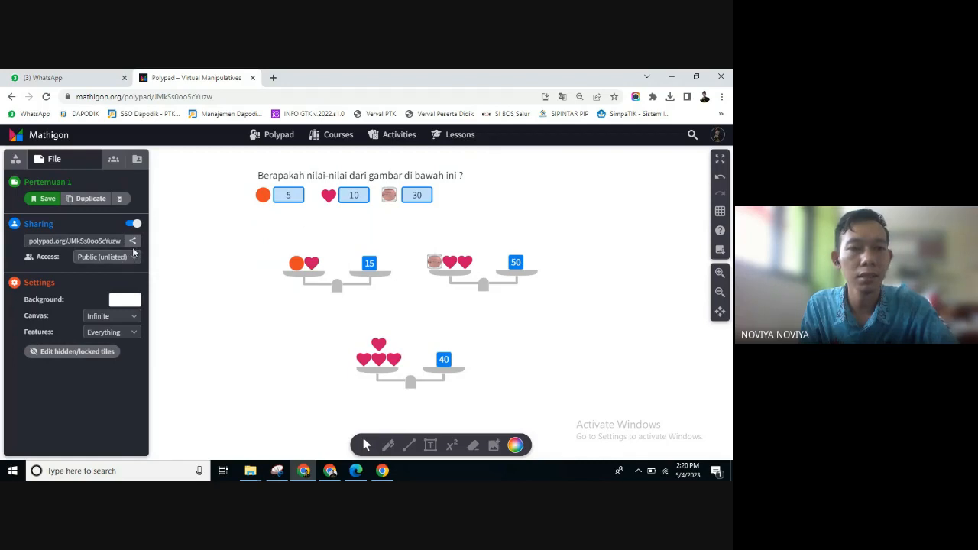
{"action": "left_click", "coordinate": [135, 258]}
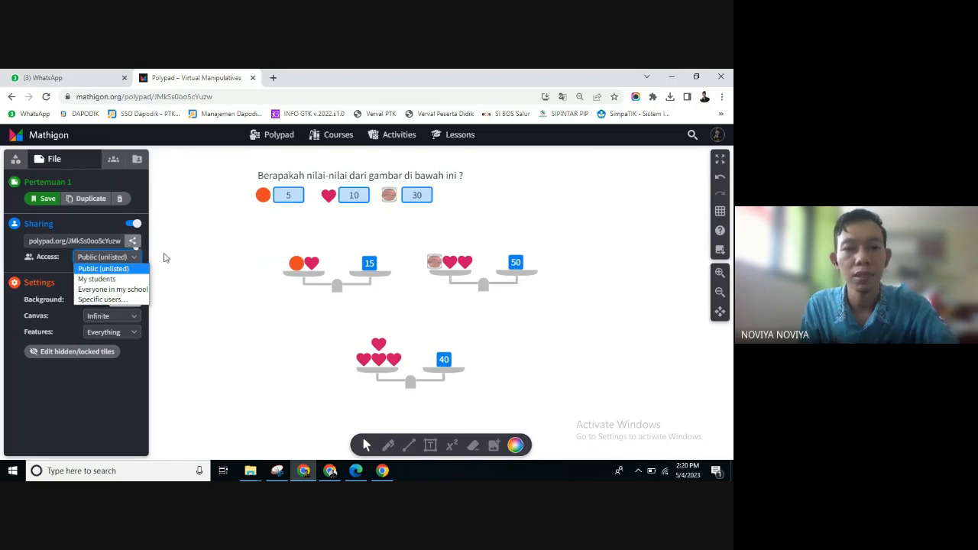
{"action": "left_click", "coordinate": [133, 242]}
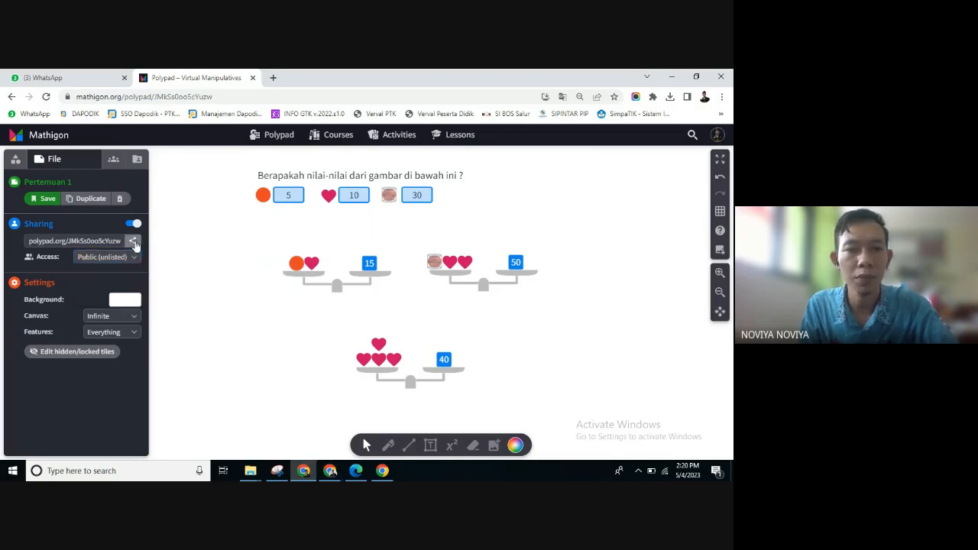
{"action": "left_click", "coordinate": [450, 296]}
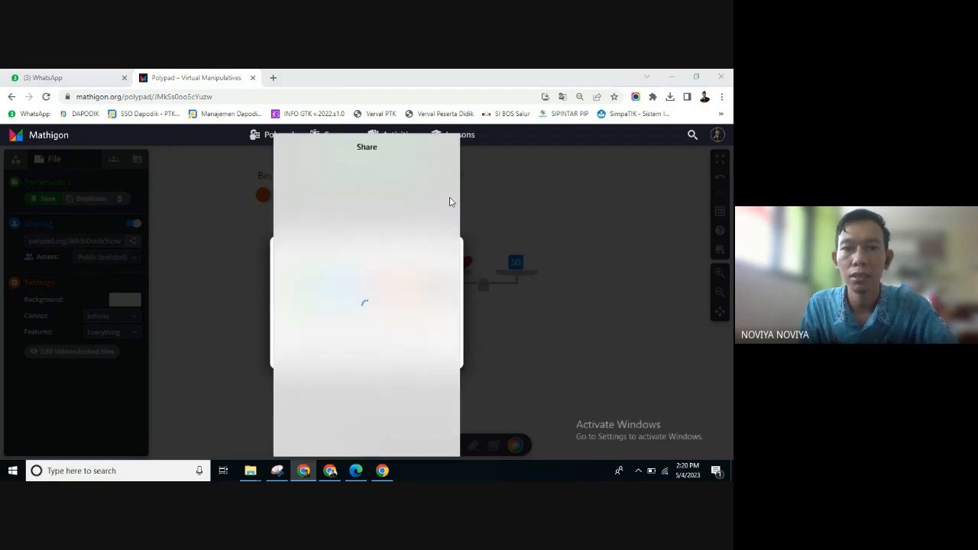
{"action": "left_click", "coordinate": [558, 214]}
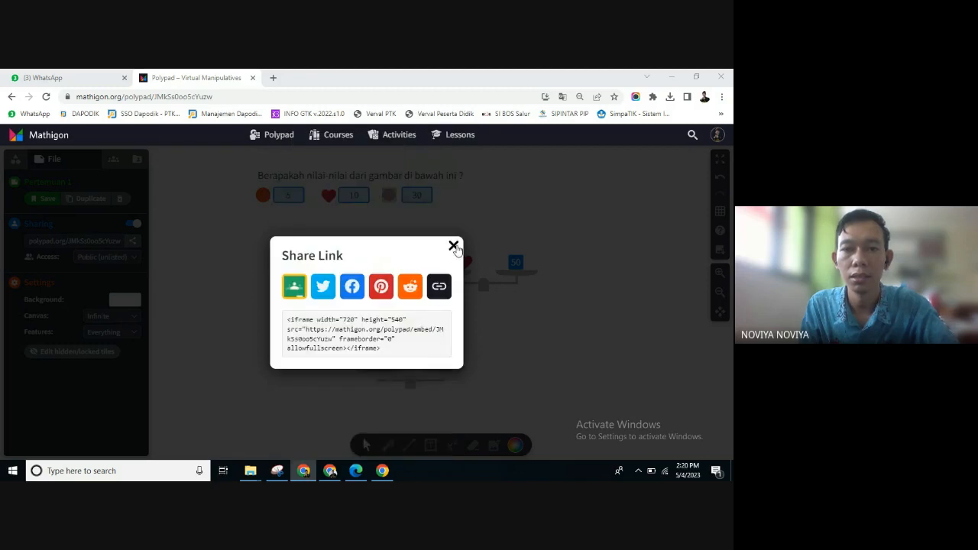
{"action": "left_click", "coordinate": [454, 245]}
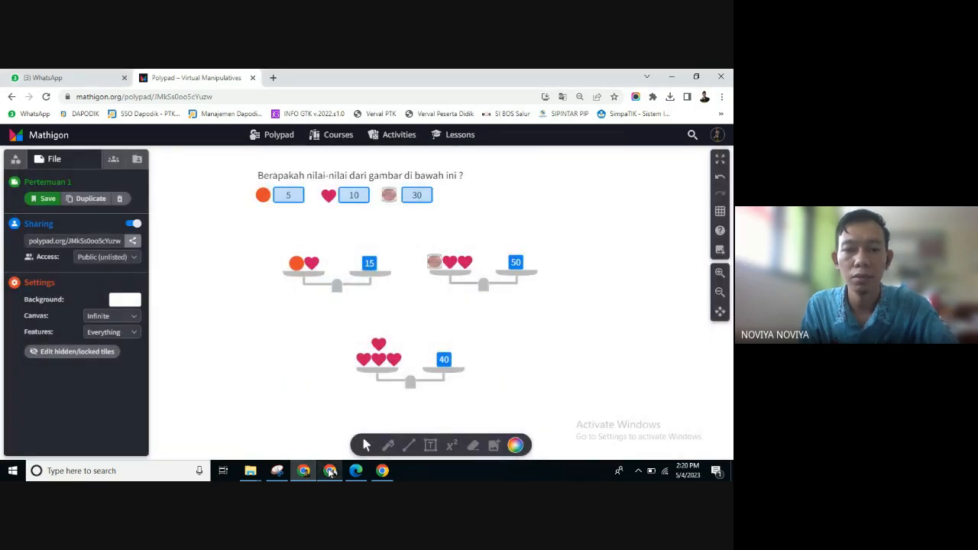
Switch to the Google Meet call and send the copied polypad link in the chat.
{"action": "left_click", "coordinate": [330, 471]}
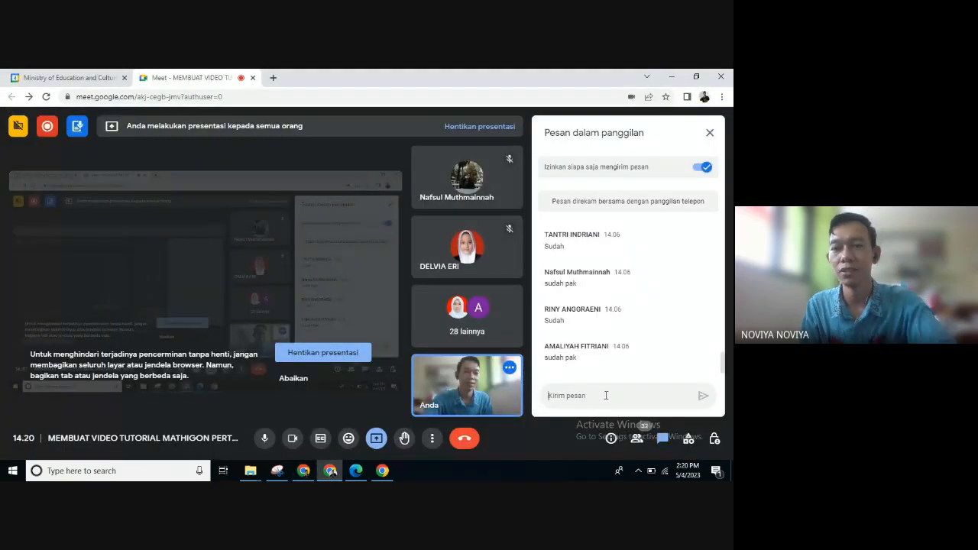
{"action": "left_click", "coordinate": [604, 395]}
{"action": "key", "text": "ctrl+v"}
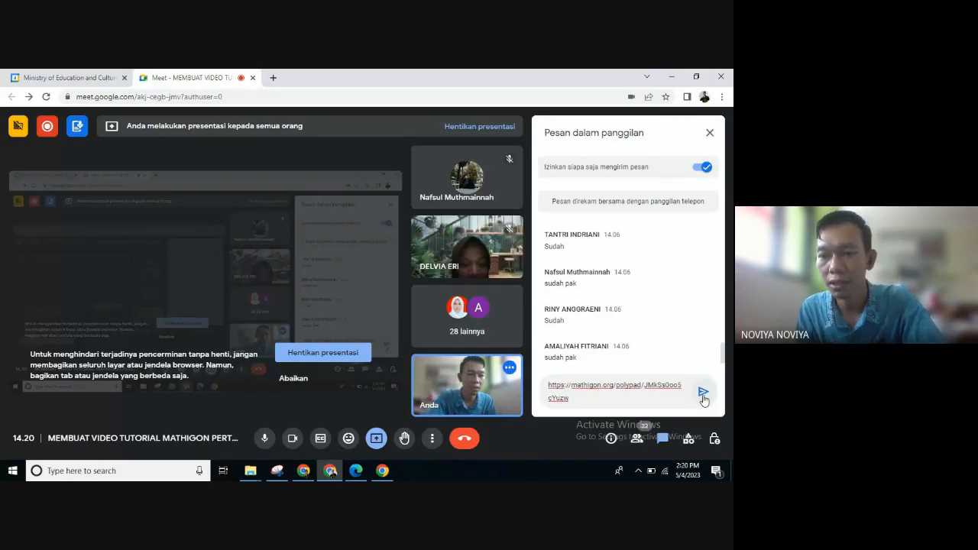
{"action": "left_click", "coordinate": [703, 394]}
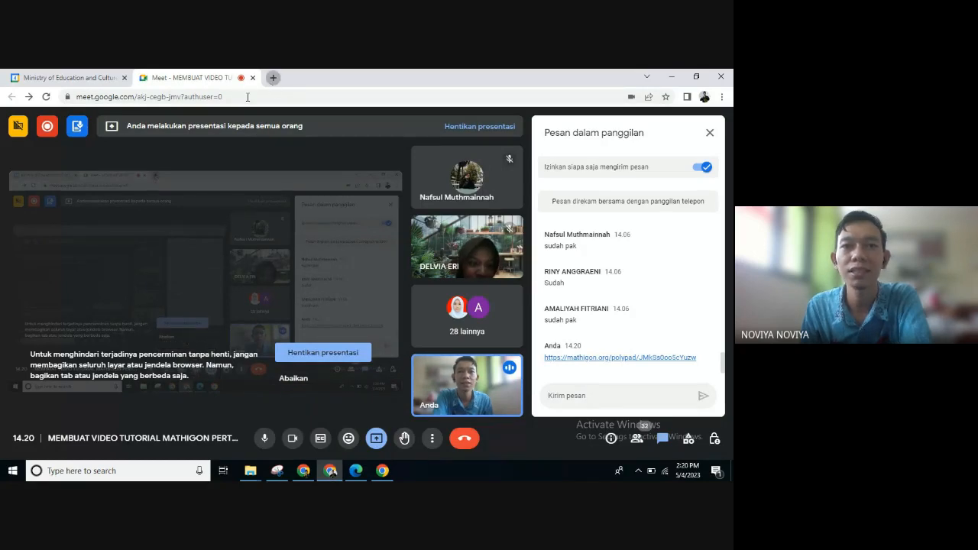
Open the copied polypad link in a new browser tab and dismiss the translation offer to view the students' version.
{"action": "left_click", "coordinate": [274, 78]}
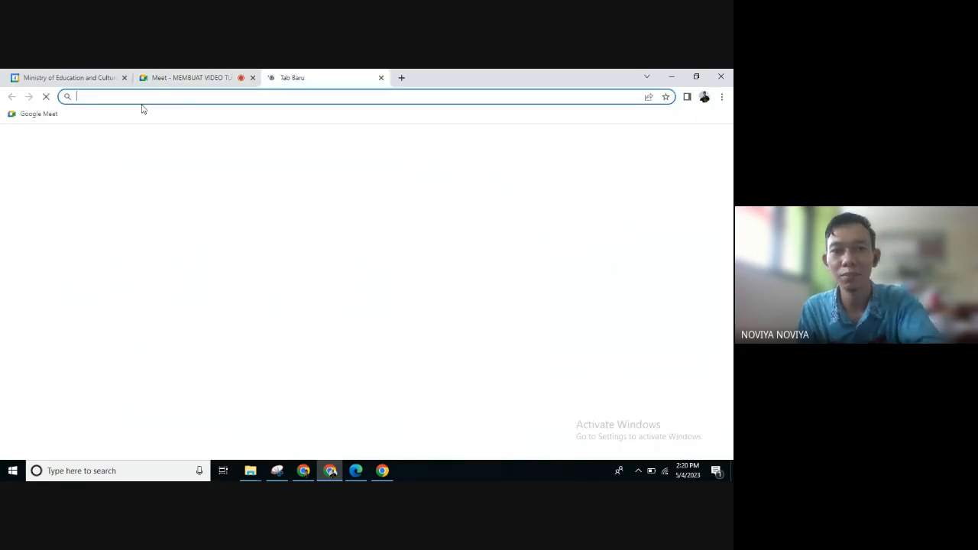
{"action": "key", "text": "ctrl+v"}
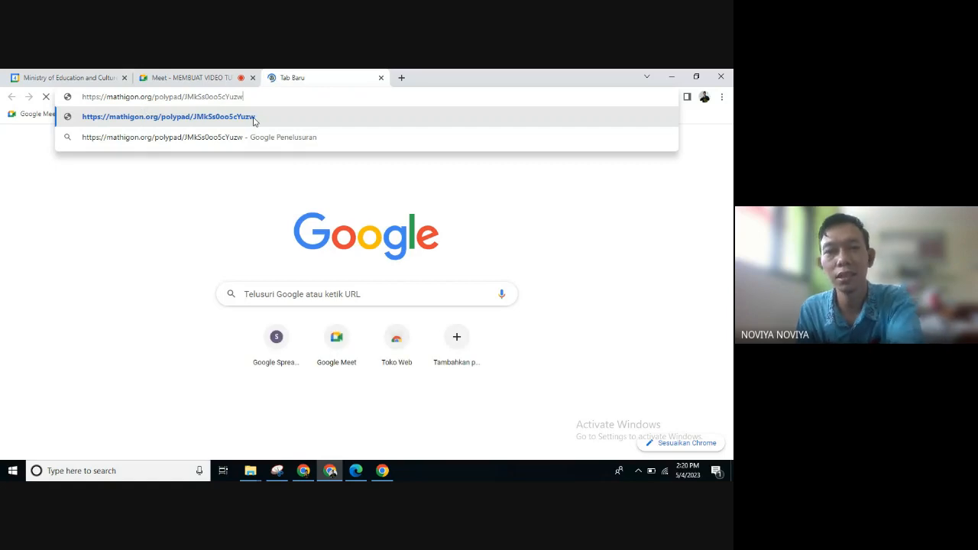
{"action": "left_click", "coordinate": [255, 118]}
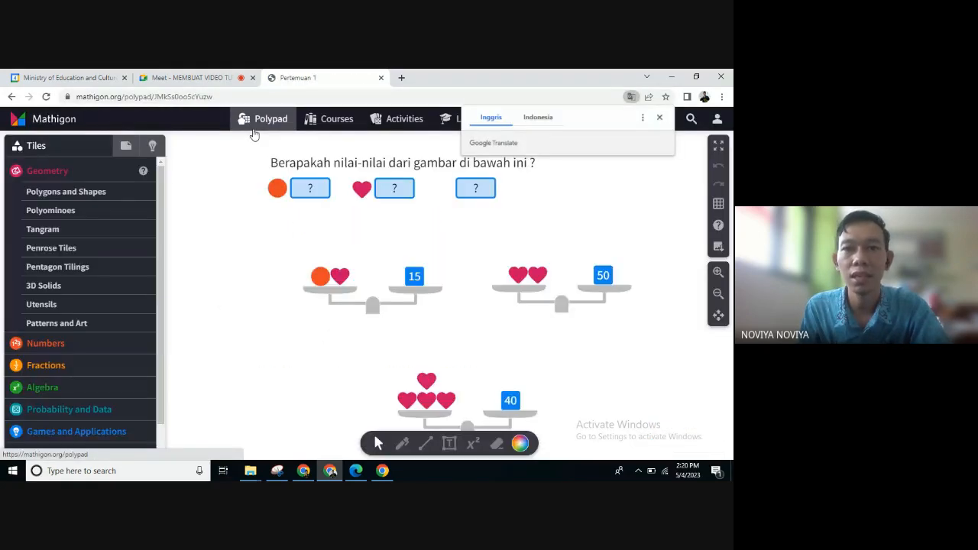
{"action": "left_click", "coordinate": [661, 119]}
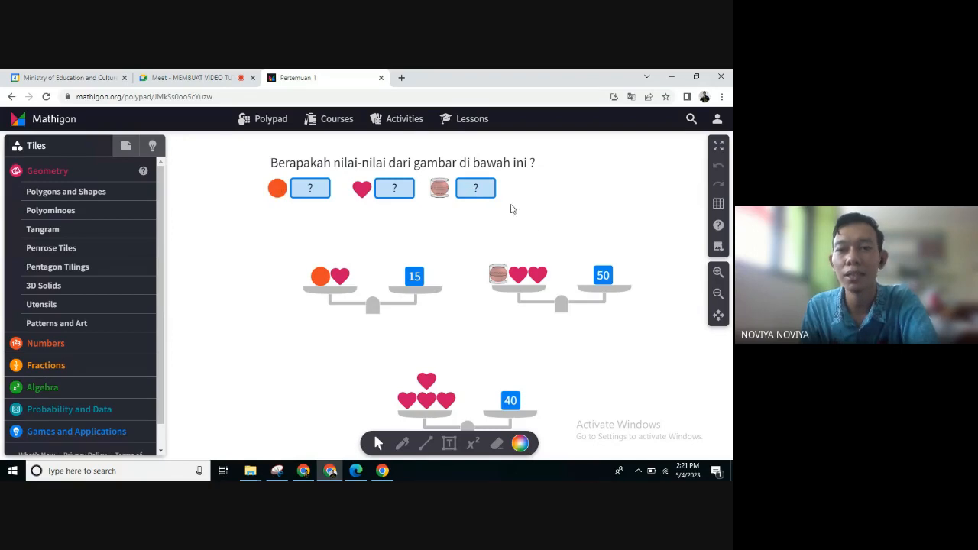
{"action": "scroll", "coordinate": [532, 309], "scroll_direction": "down", "scroll_amount": 1}
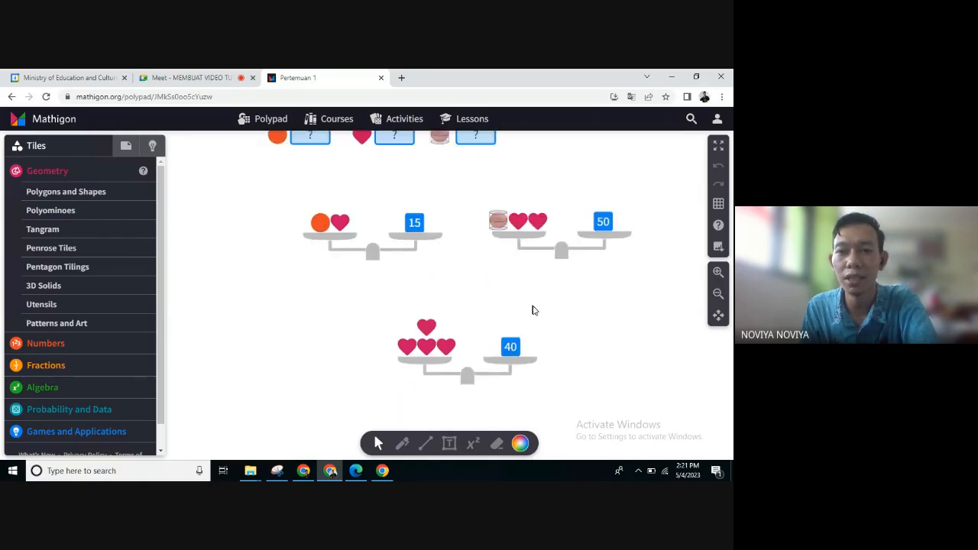
{"action": "left_click", "coordinate": [718, 294]}
{"action": "scroll", "coordinate": [661, 284], "scroll_direction": "up", "scroll_amount": 1}
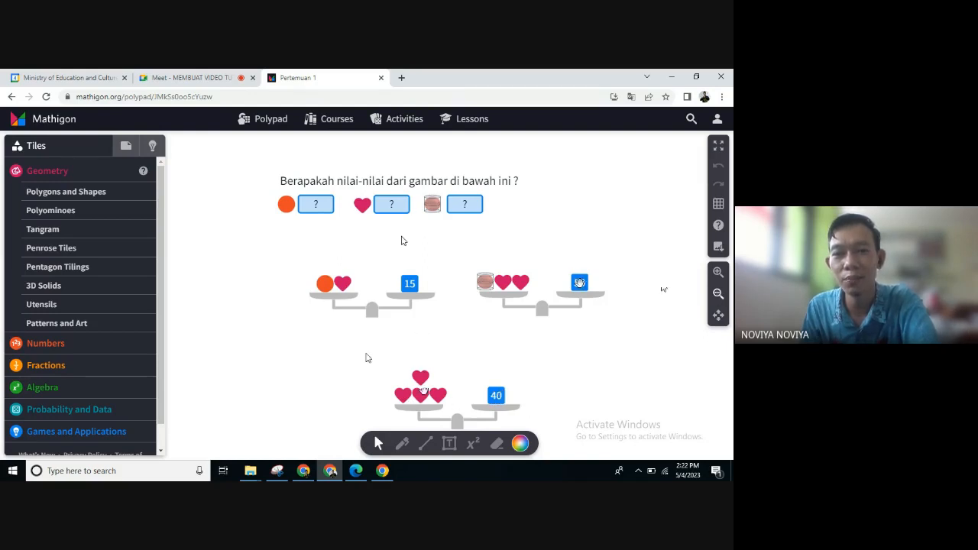
Test the heart's answer box with the wrong values 6 and 8.
{"action": "double_click", "coordinate": [391, 205]}
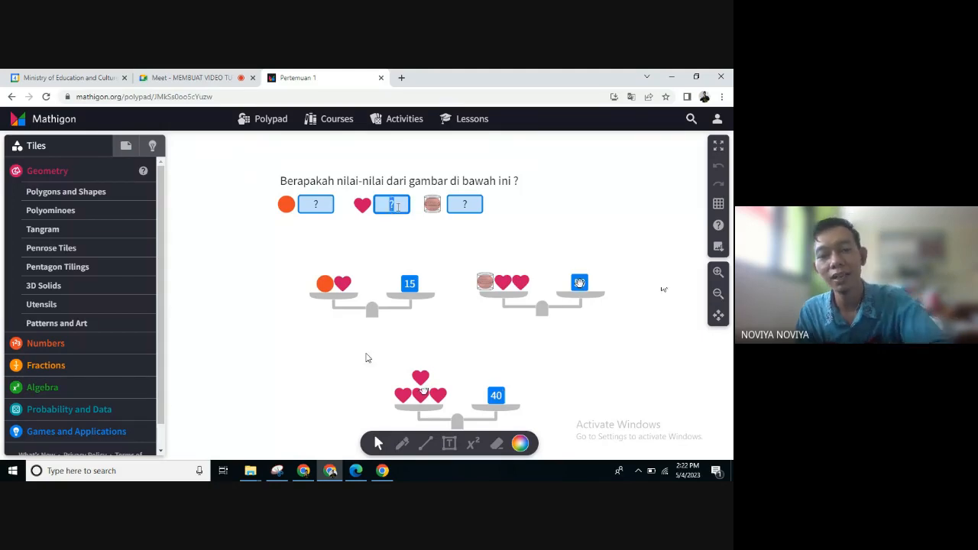
{"action": "type", "text": "6"}
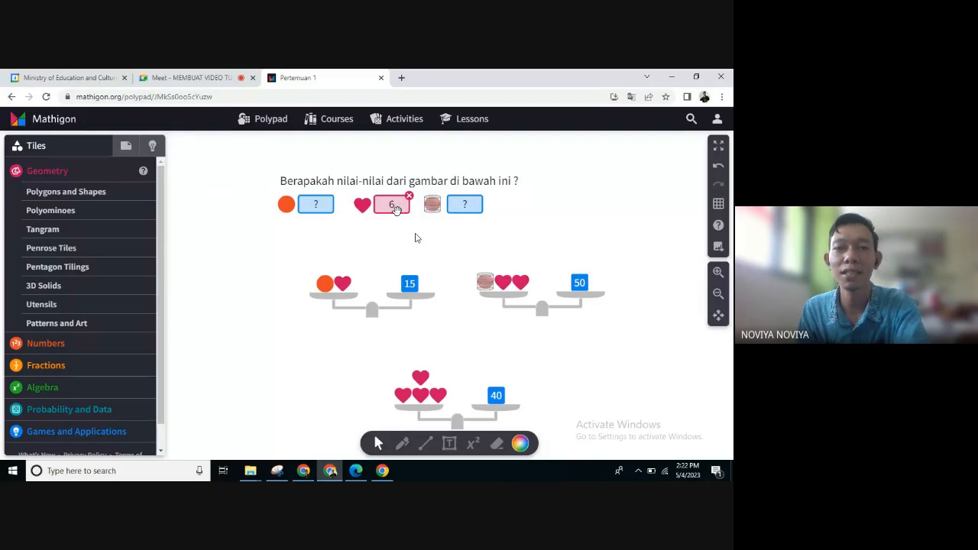
{"action": "double_click", "coordinate": [394, 208]}
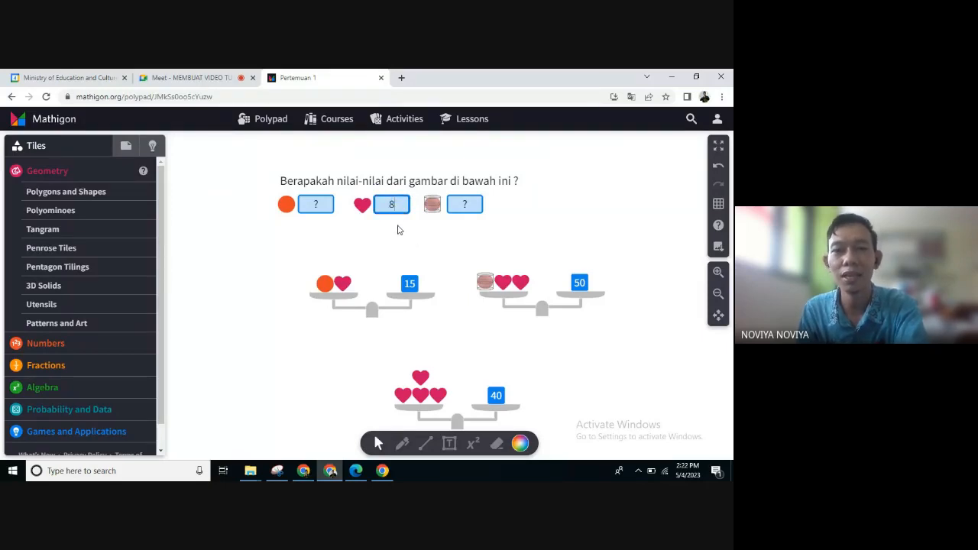
Replace the trial answer in the heart's box with 10.
{"action": "double_click", "coordinate": [394, 207]}
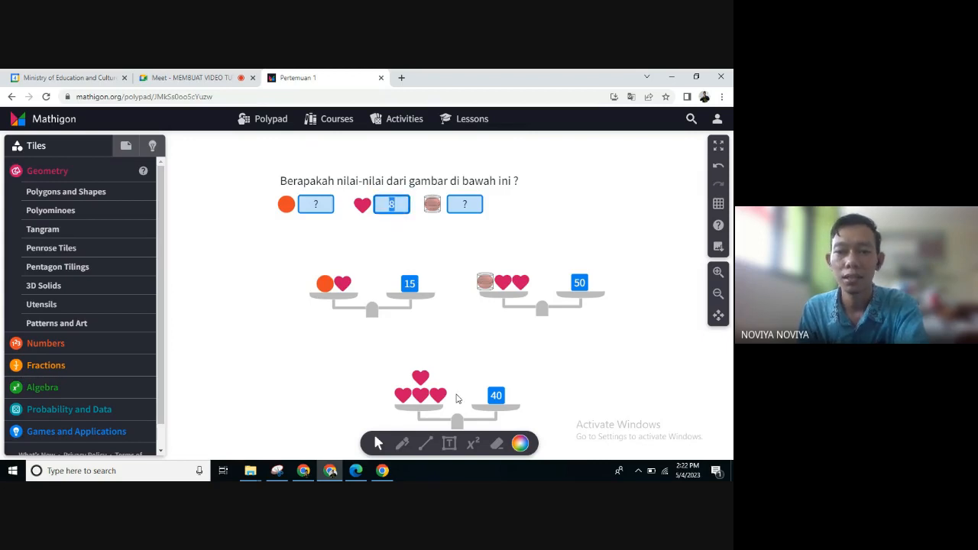
{"action": "scroll", "coordinate": [470, 407], "scroll_direction": "down", "scroll_amount": 1}
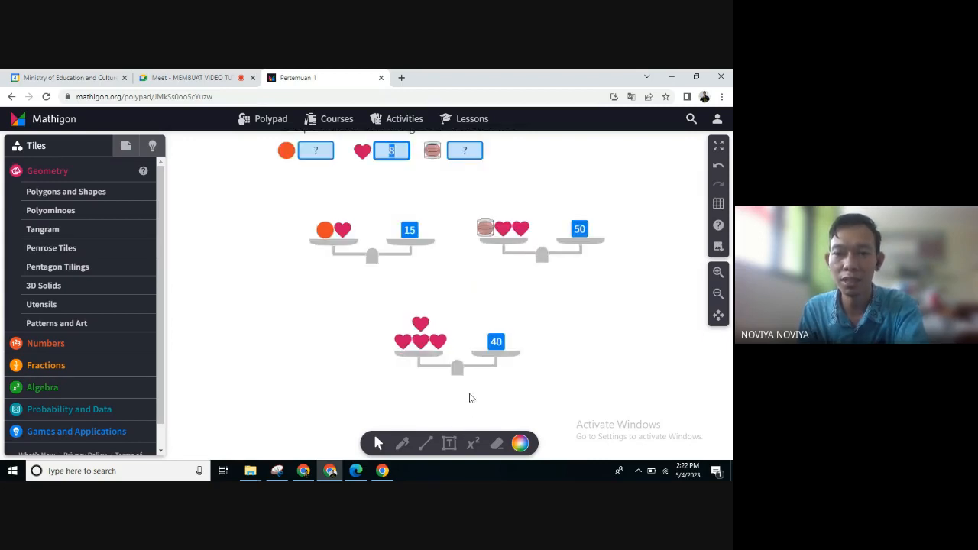
{"action": "scroll", "coordinate": [472, 395], "scroll_direction": "up", "scroll_amount": 1}
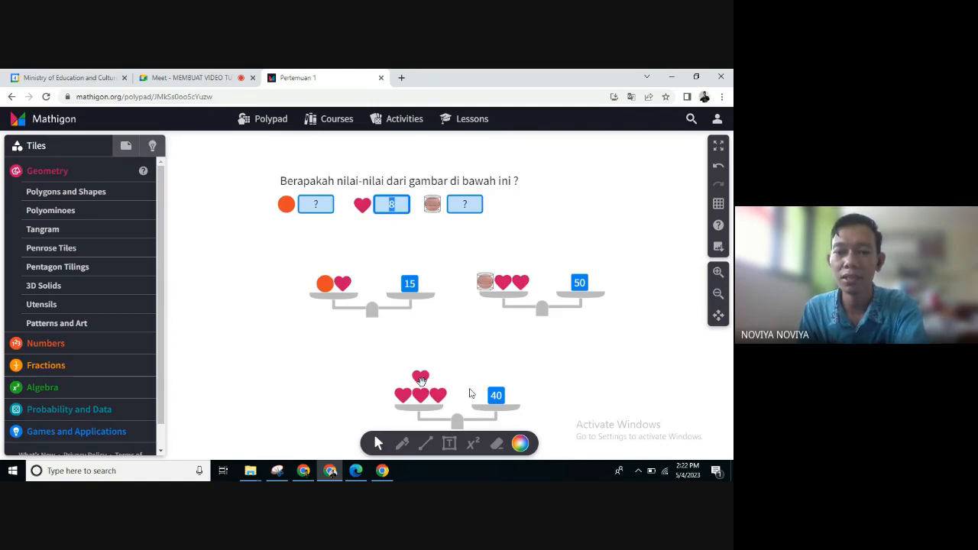
{"action": "type", "text": "10"}
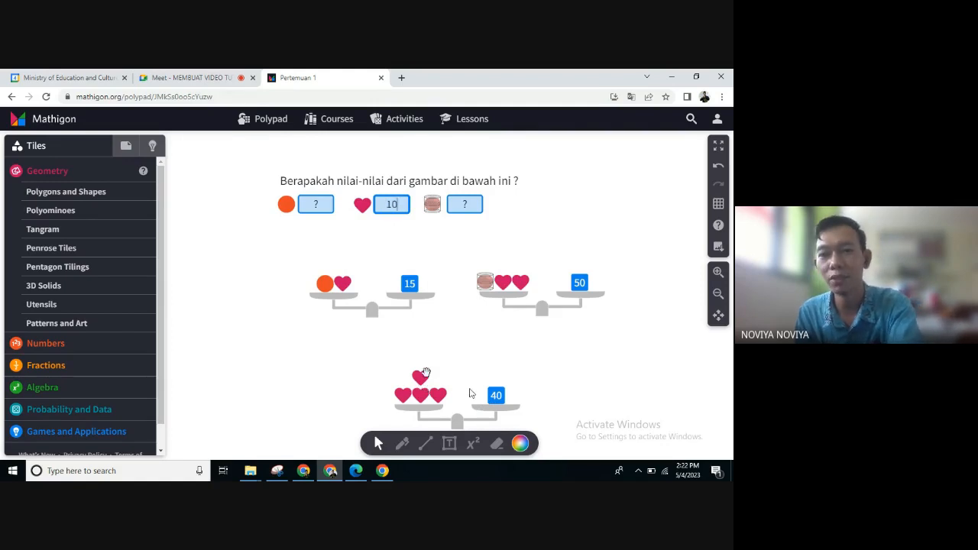
{"action": "left_click", "coordinate": [395, 241]}
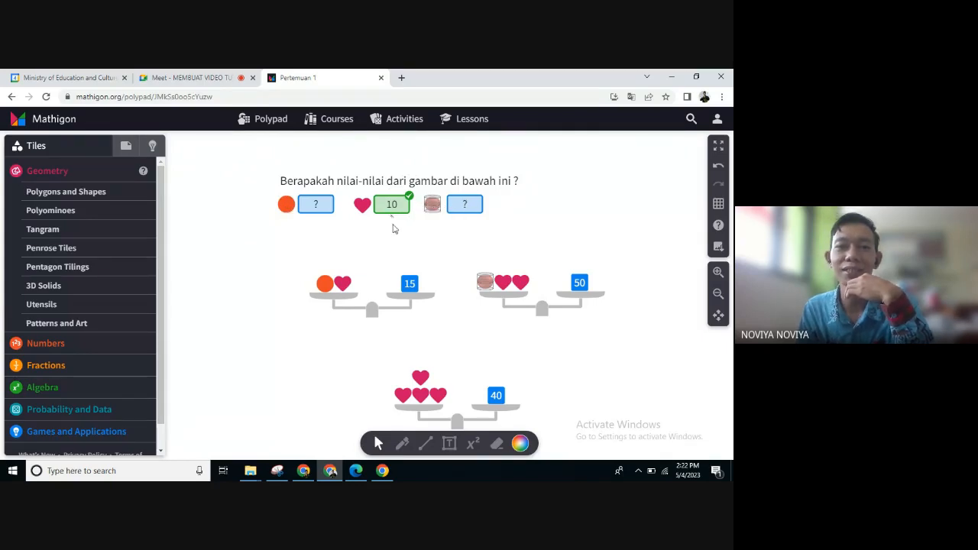
Answer the remaining boxes with 5 for the orange circle and 30 for the basketball.
{"action": "left_click", "coordinate": [318, 205]}
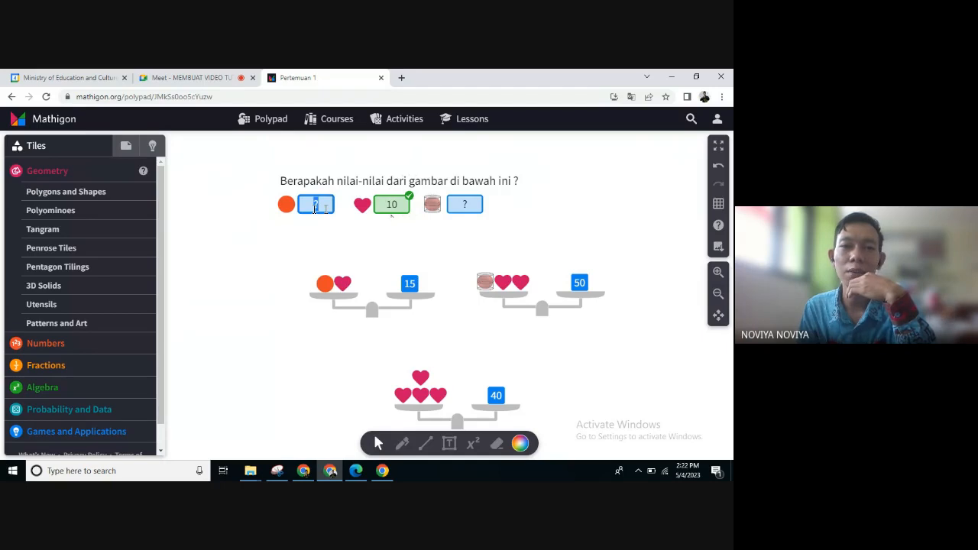
{"action": "key", "text": "Return"}
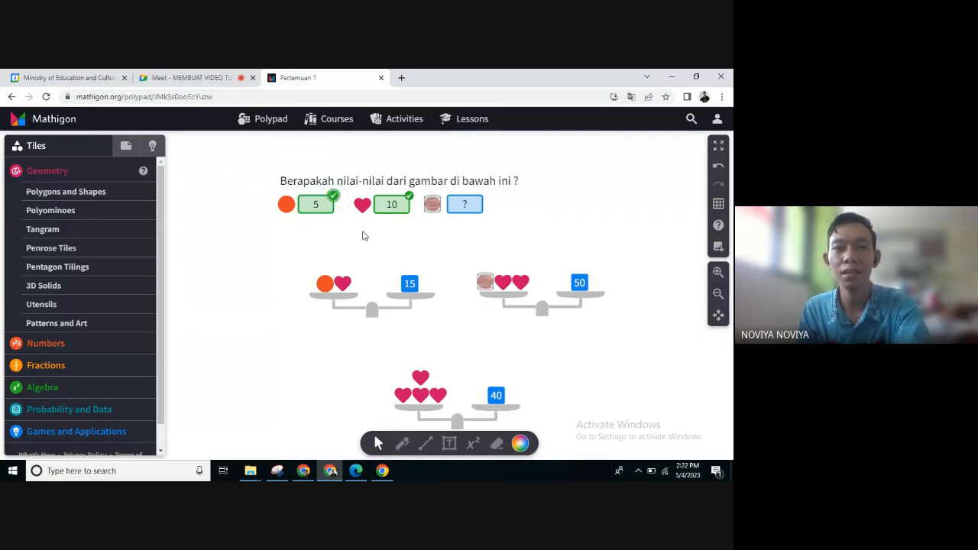
{"action": "left_click", "coordinate": [469, 206]}
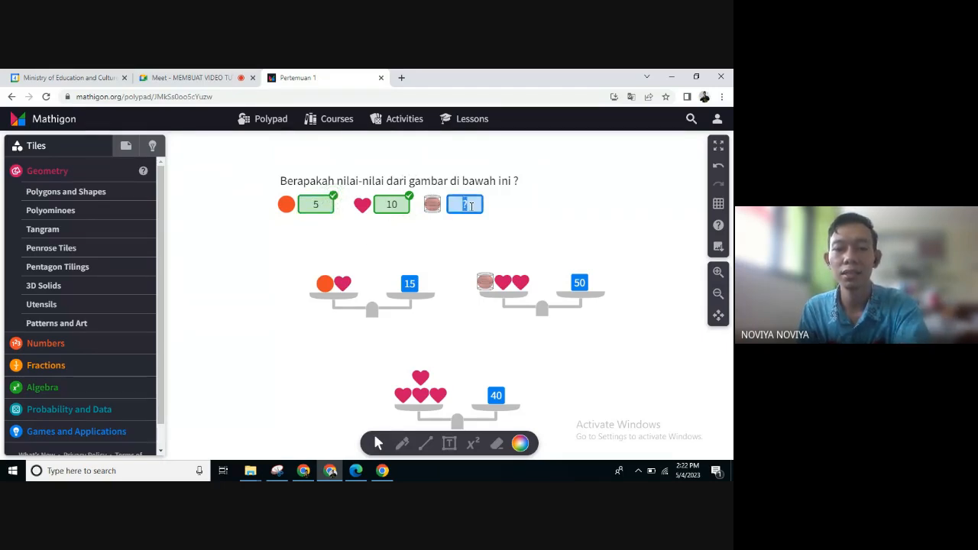
{"action": "key", "text": "Return"}
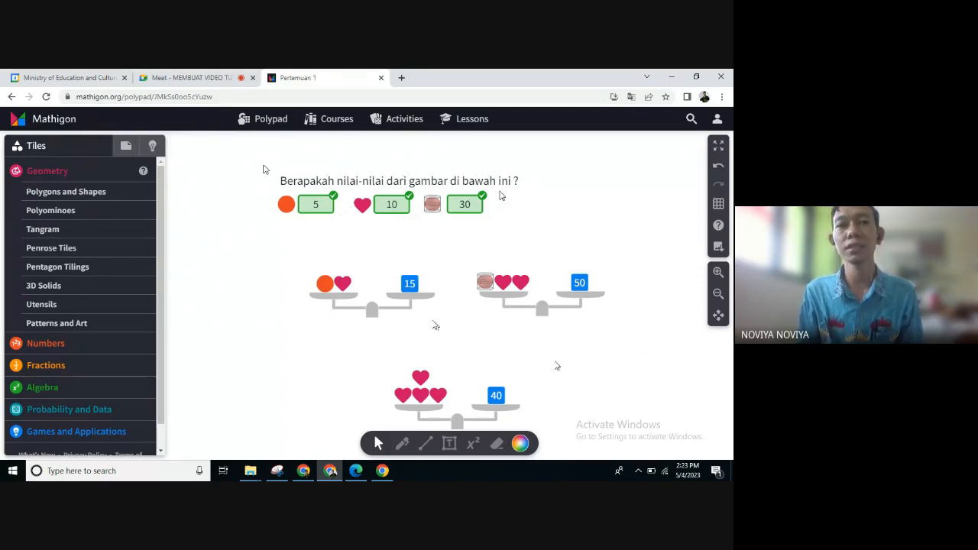
Switch by way of the Google Meet call to the teacher's Polypad editor and export the puzzle as a PNG image.
{"action": "left_click", "coordinate": [195, 77]}
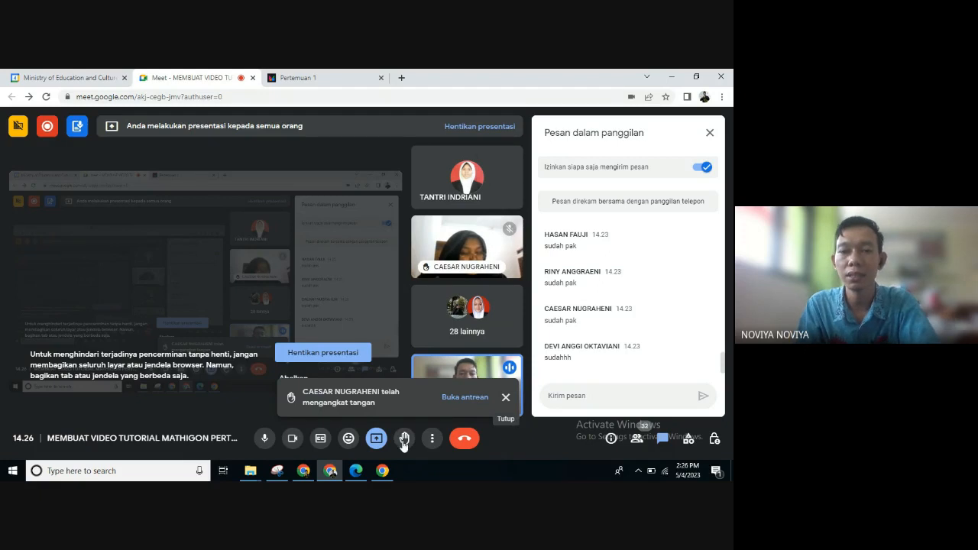
{"action": "mouse_move", "coordinate": [365, 480]}
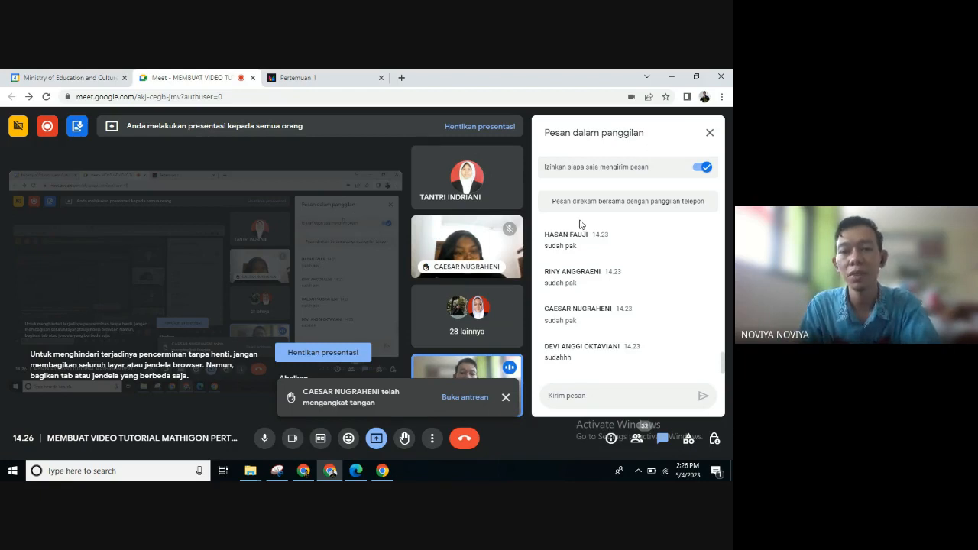
{"action": "left_click", "coordinate": [303, 471]}
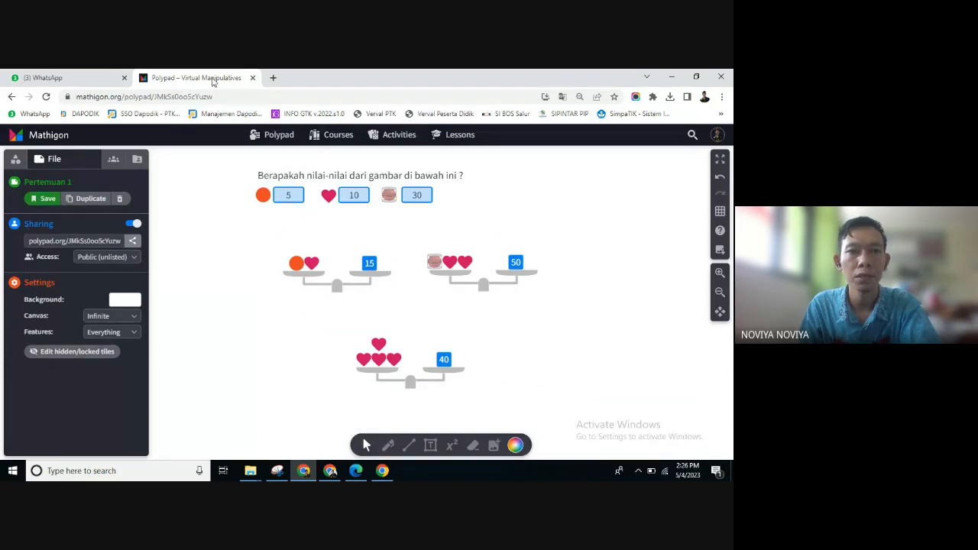
{"action": "left_click", "coordinate": [720, 252]}
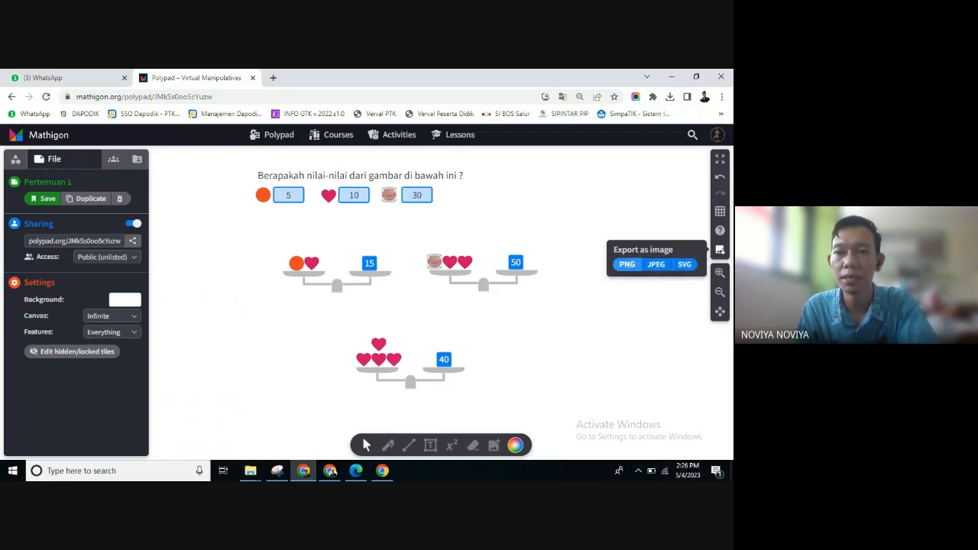
{"action": "left_click", "coordinate": [627, 266]}
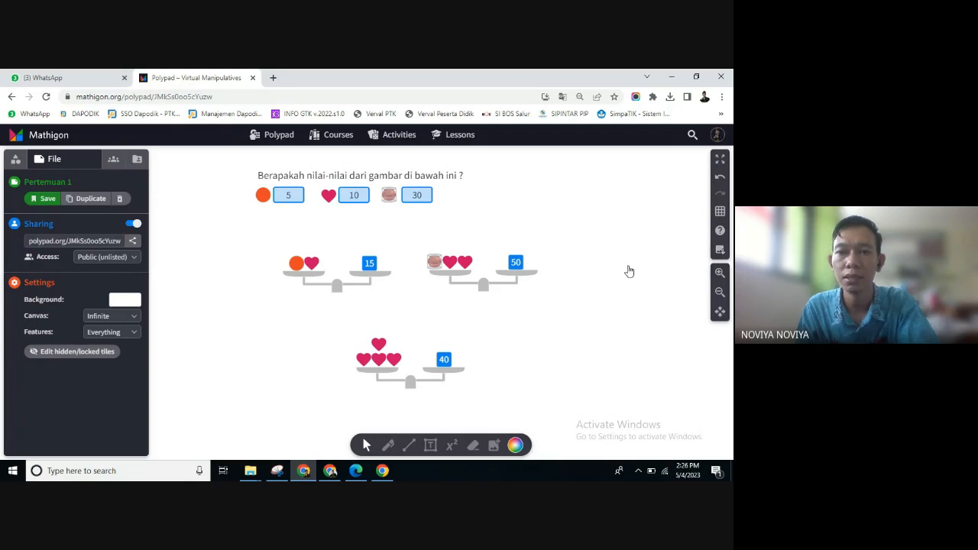
Show the exported pertemuan-1.png in the Downloads folder, open it to examine the image, and close the viewer.
{"action": "left_click", "coordinate": [670, 98]}
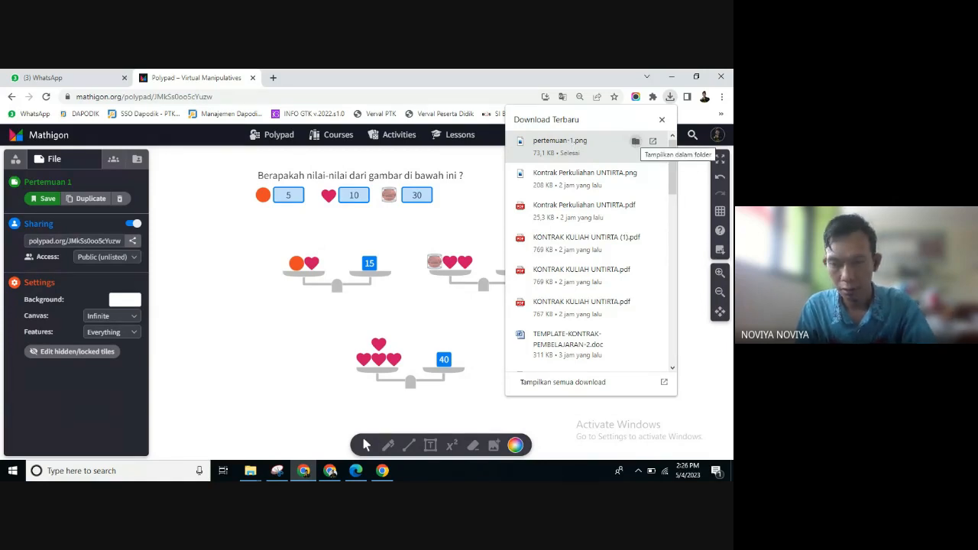
{"action": "left_click", "coordinate": [635, 141]}
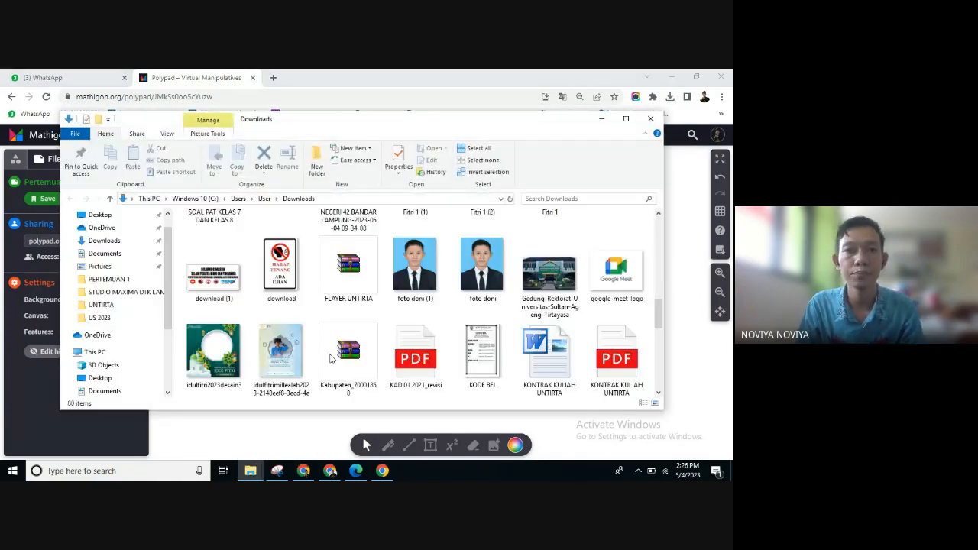
{"action": "left_click", "coordinate": [626, 118]}
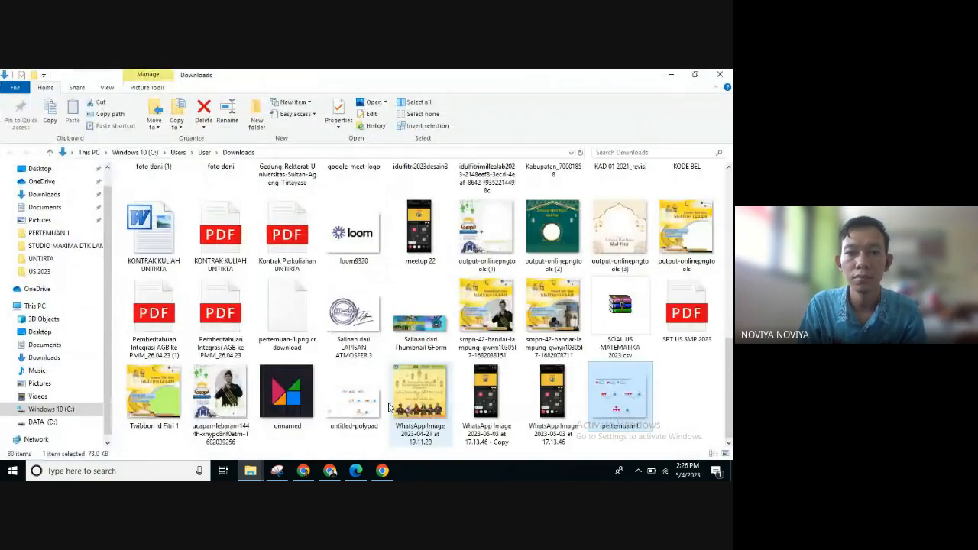
{"action": "double_click", "coordinate": [622, 403]}
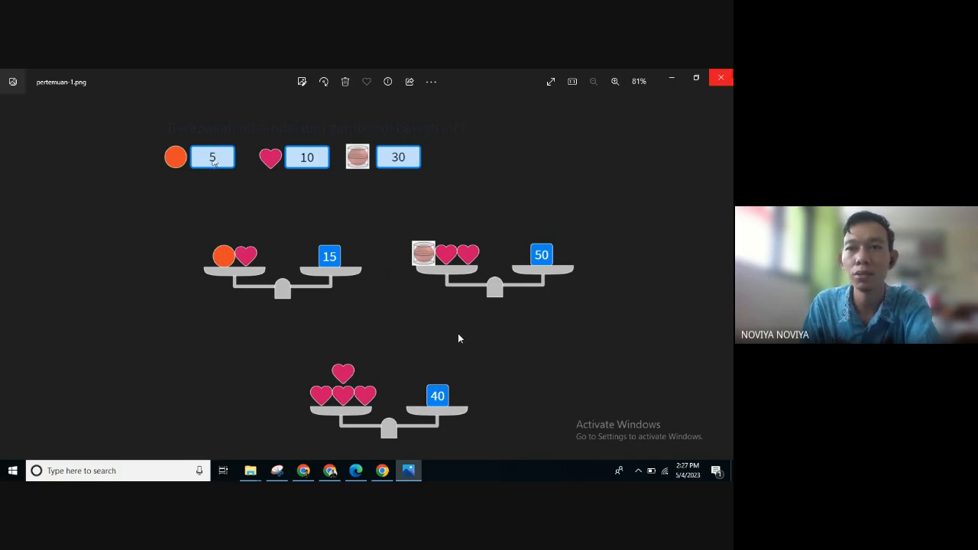
{"action": "left_click", "coordinate": [729, 78]}
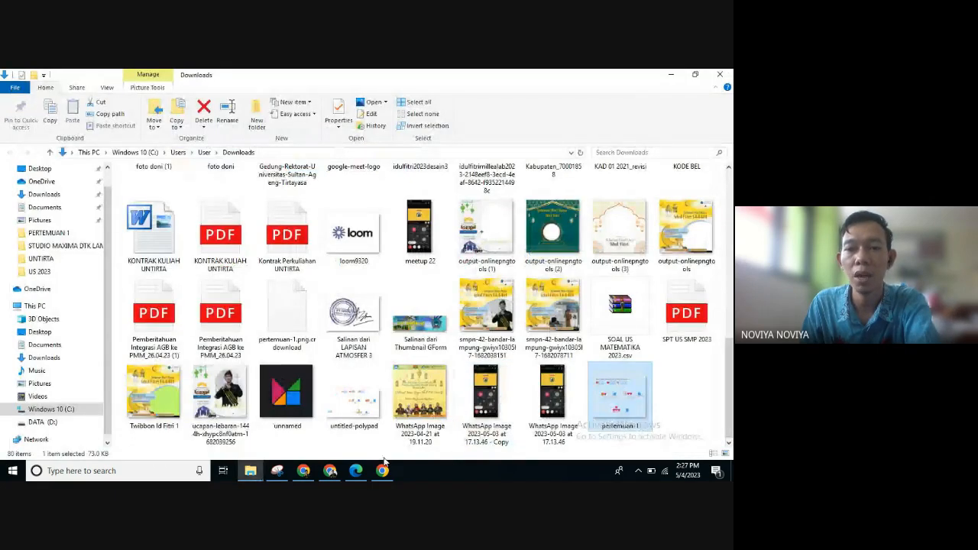
Return to the Polypad editor and clear the orange circle's answer box.
{"action": "left_click", "coordinate": [331, 471]}
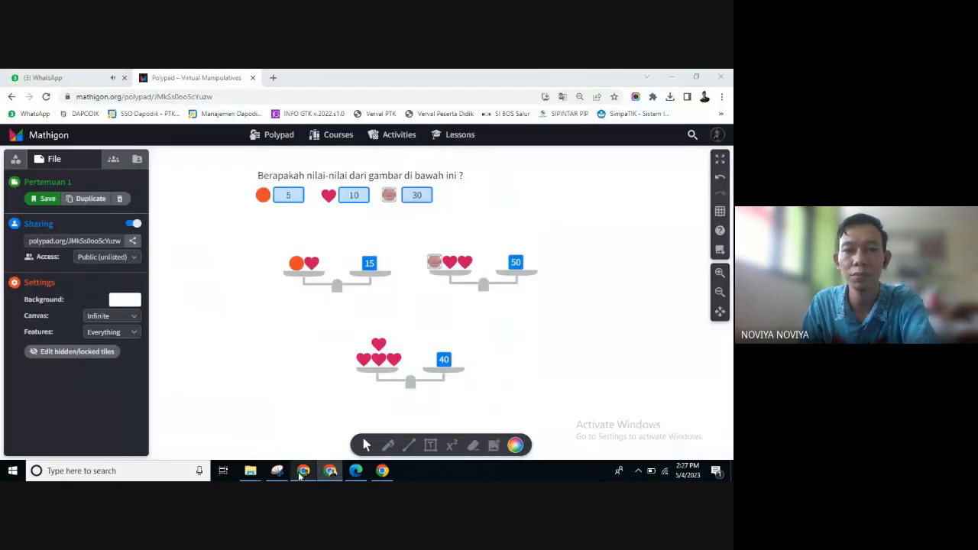
{"action": "left_click", "coordinate": [304, 471]}
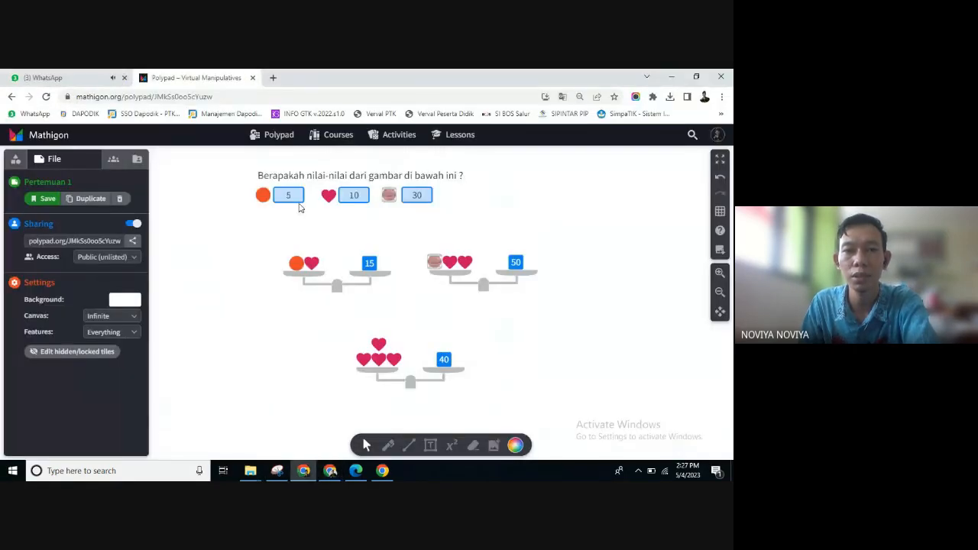
{"action": "left_click", "coordinate": [294, 196]}
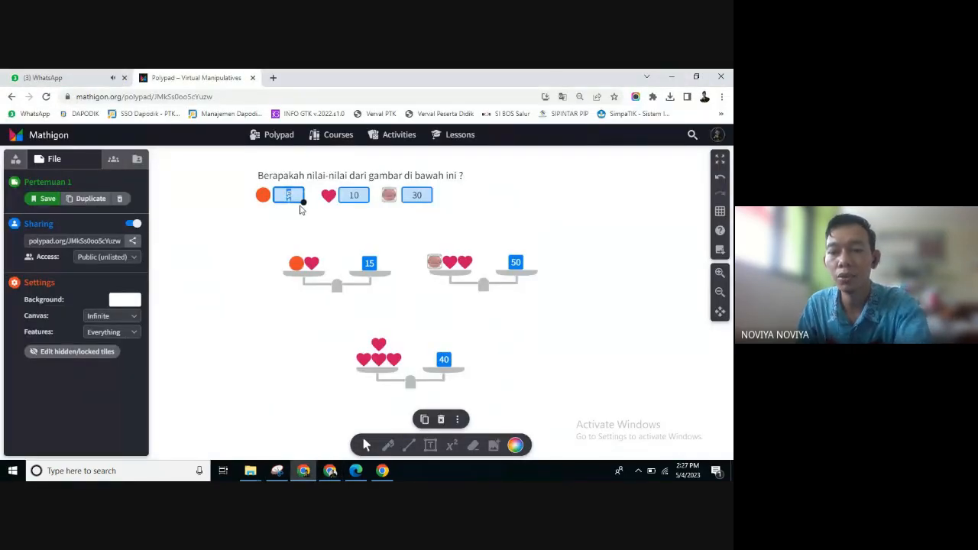
{"action": "key", "text": "BackSpace"}
{"action": "left_click", "coordinate": [506, 216]}
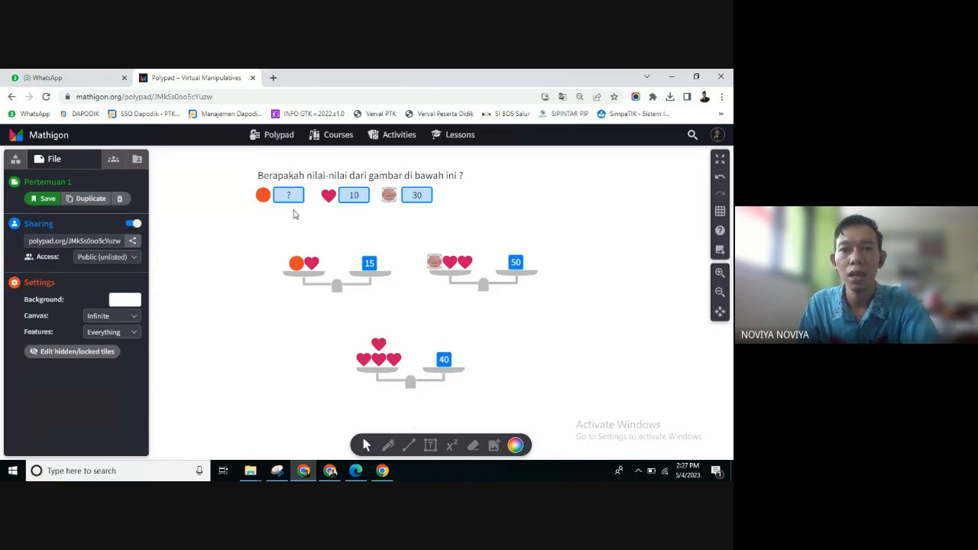
Examine the image export formats and view pertemuan-1.png from the Downloads folder again, closing both.
{"action": "left_click", "coordinate": [721, 252]}
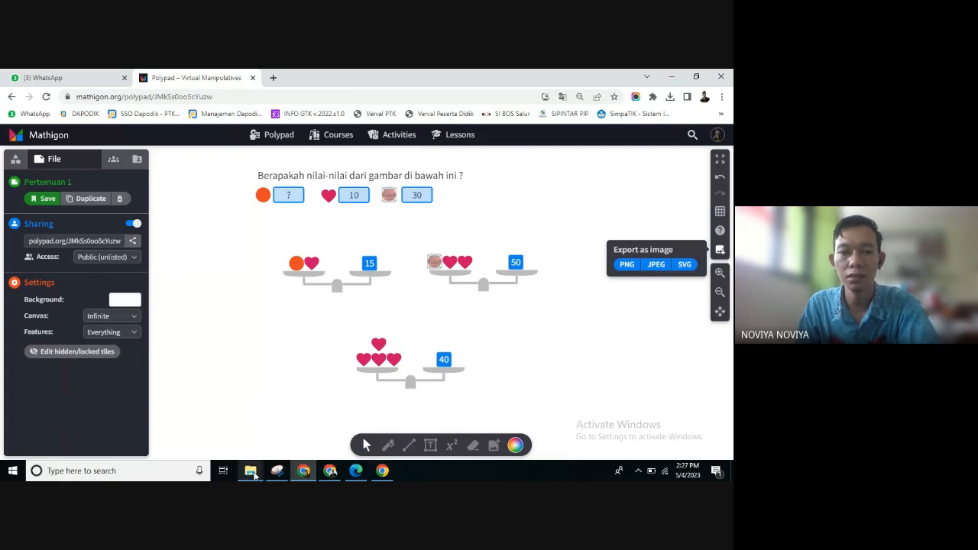
{"action": "mouse_move", "coordinate": [252, 475]}
{"action": "left_click", "coordinate": [367, 395]}
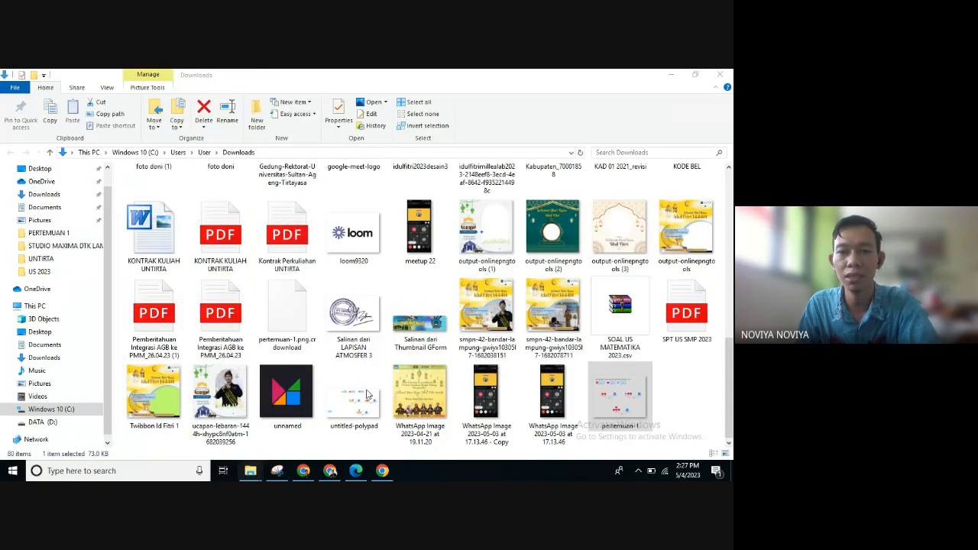
{"action": "double_click", "coordinate": [367, 395]}
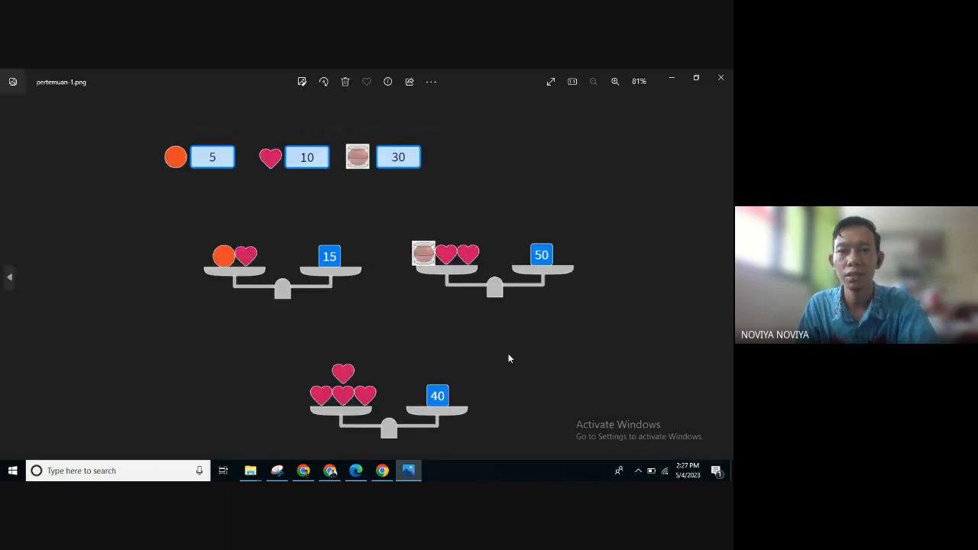
{"action": "left_click", "coordinate": [721, 78]}
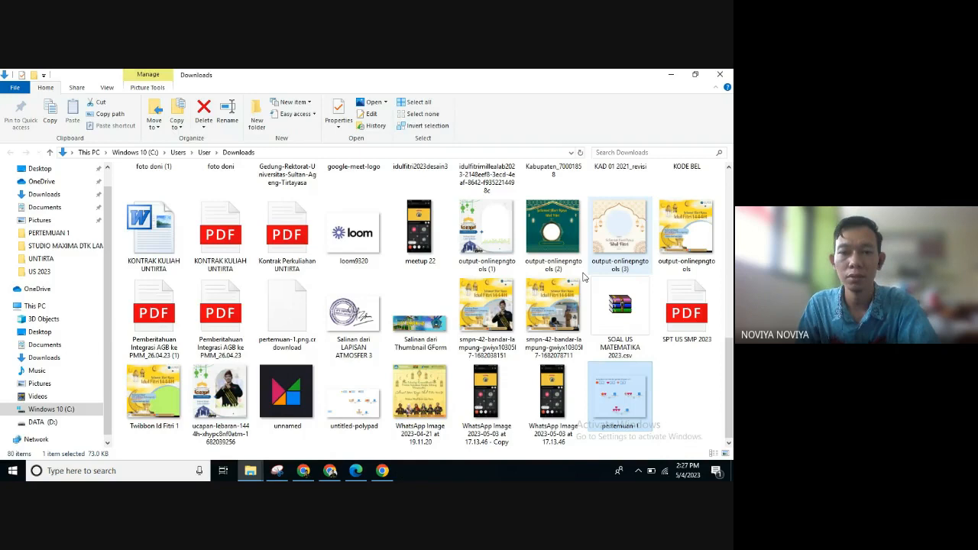
{"action": "left_click", "coordinate": [307, 472]}
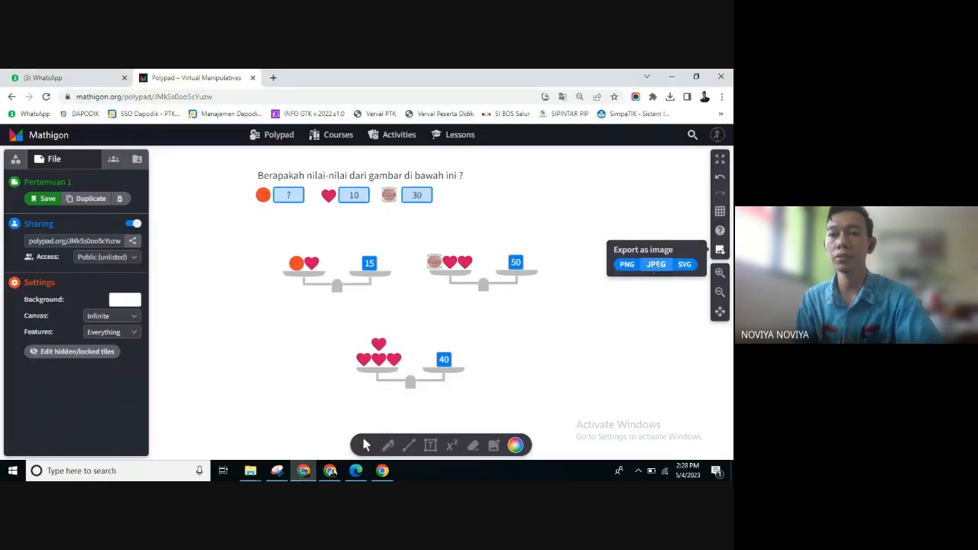
{"action": "left_click", "coordinate": [604, 318]}
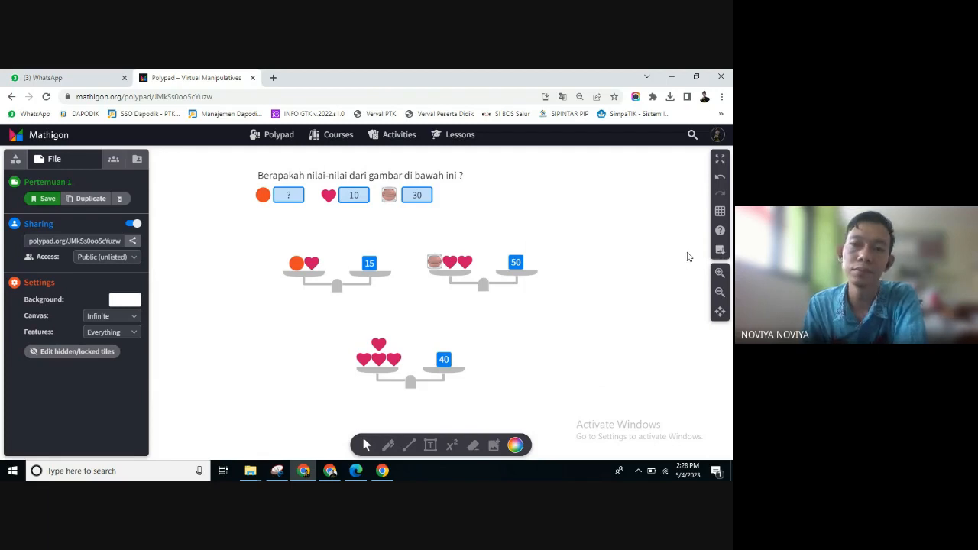
Switch to the Google Meet call and dismiss the raised-hand notification and the screen-mirroring warning.
{"action": "left_click", "coordinate": [330, 471]}
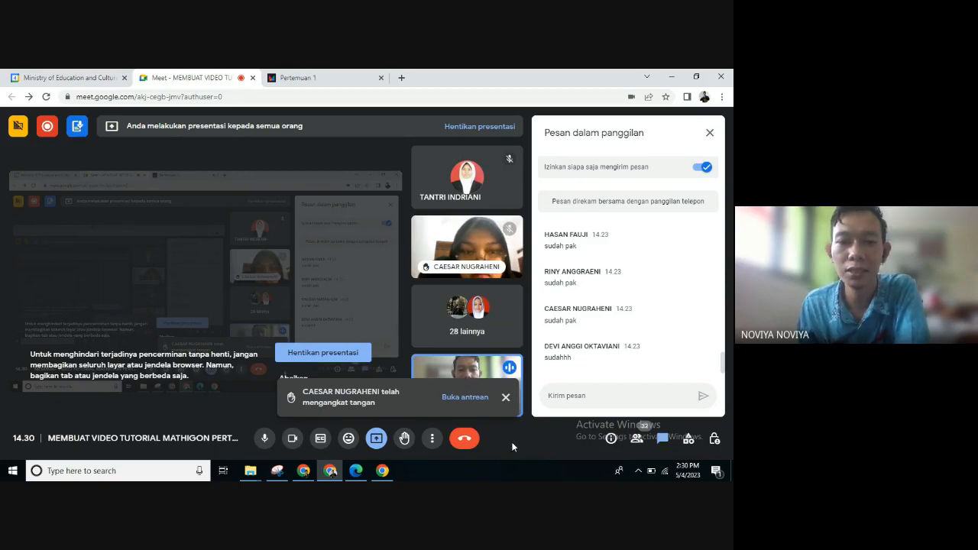
{"action": "left_click", "coordinate": [505, 399]}
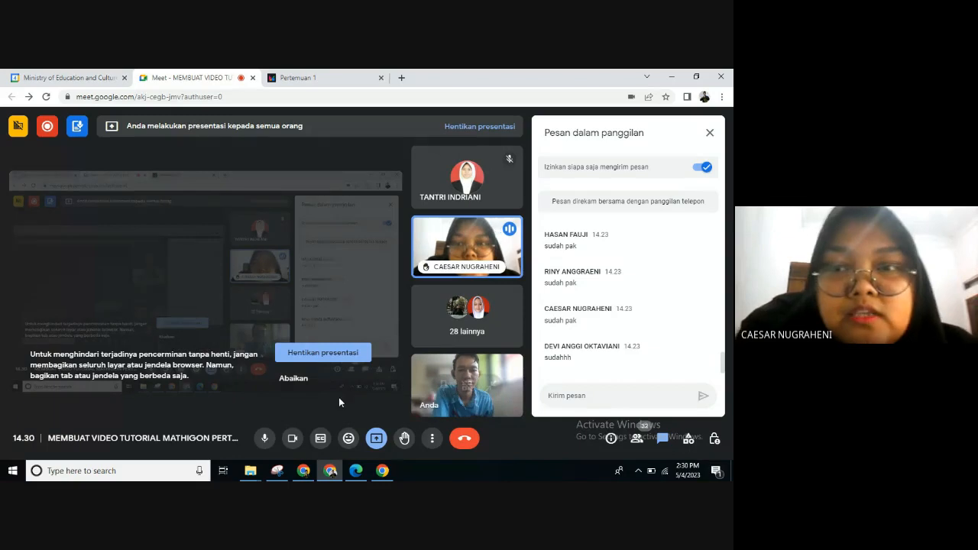
{"action": "left_click", "coordinate": [295, 380]}
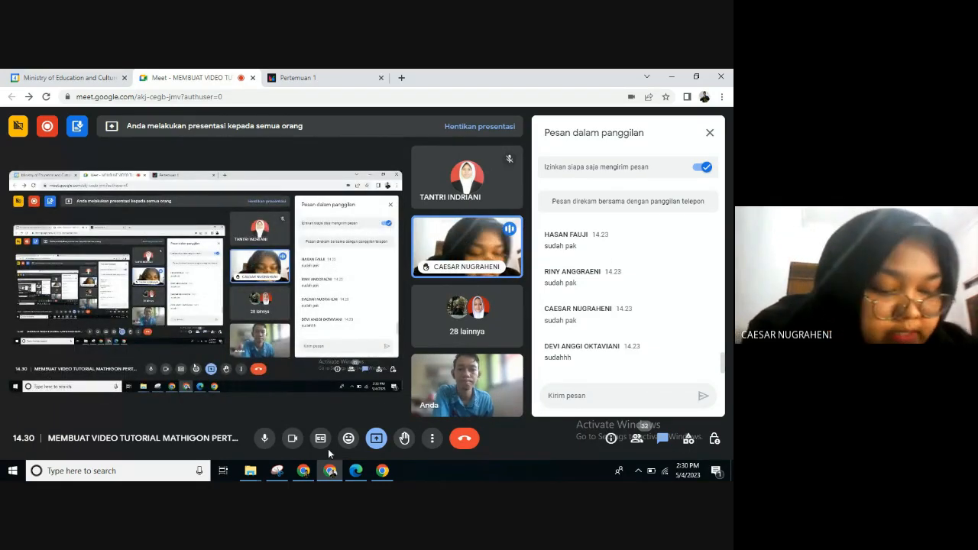
{"action": "left_click", "coordinate": [277, 470]}
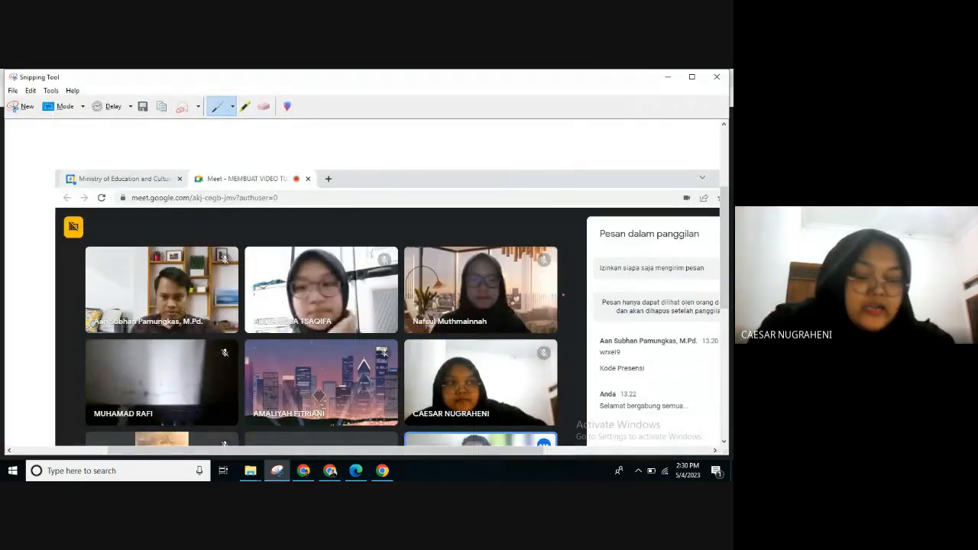
{"action": "left_click", "coordinate": [130, 108]}
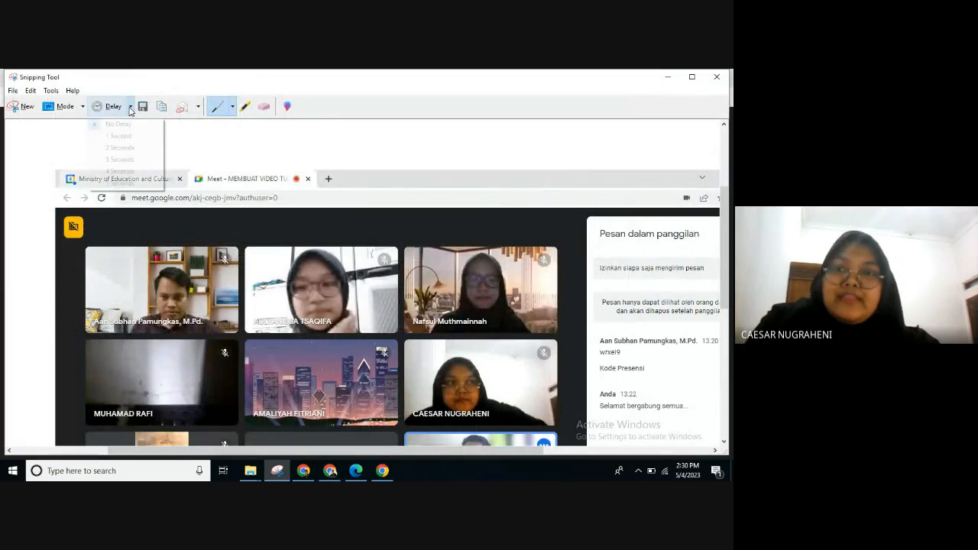
{"action": "left_click", "coordinate": [120, 148]}
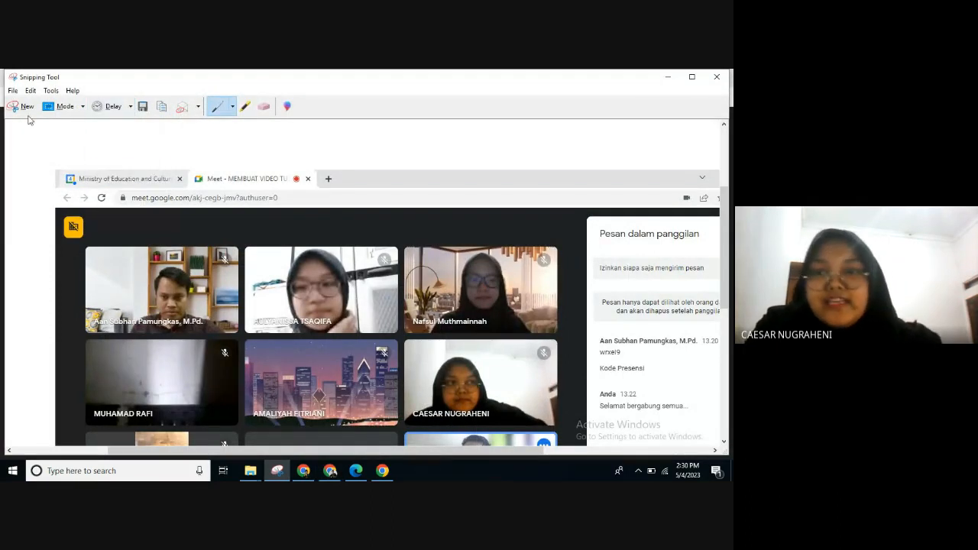
{"action": "left_click", "coordinate": [21, 106]}
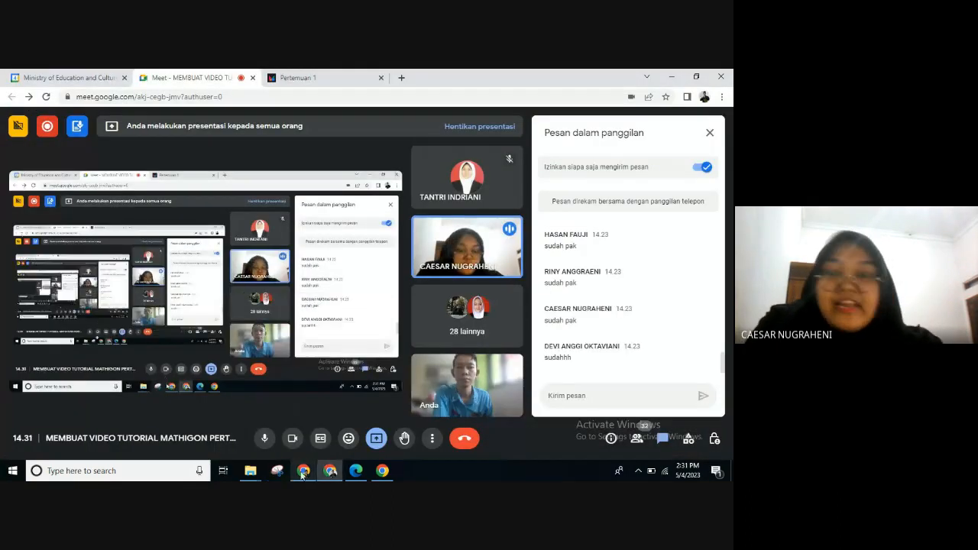
{"action": "left_click", "coordinate": [303, 471]}
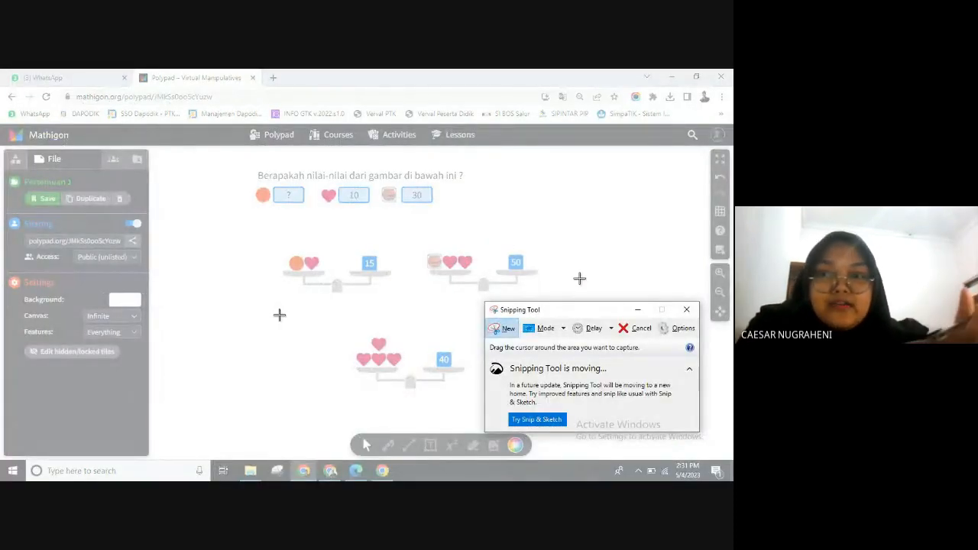
{"action": "left_click", "coordinate": [639, 327]}
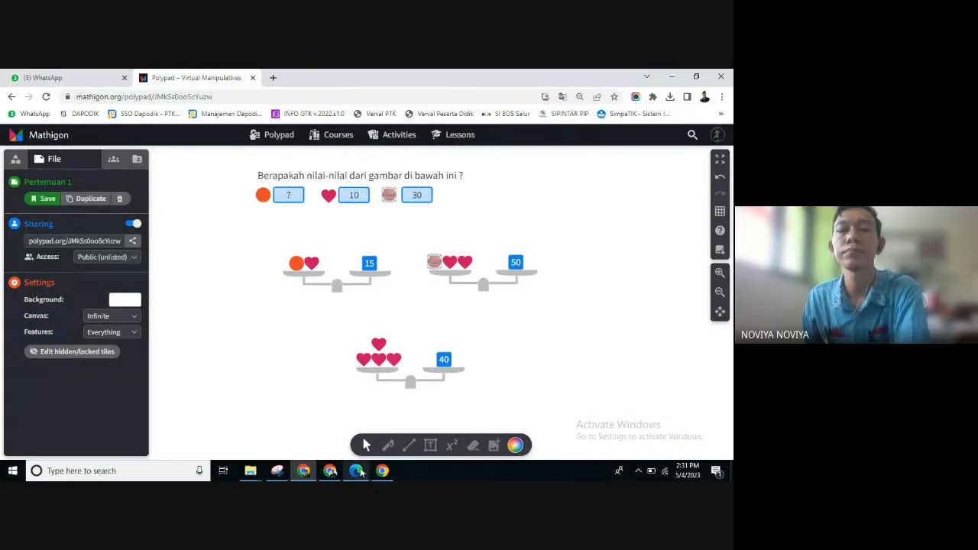
Switch to the Google Meet call, check its presentation options, and dismiss them while keeping the presentation running.
{"action": "left_click", "coordinate": [331, 473]}
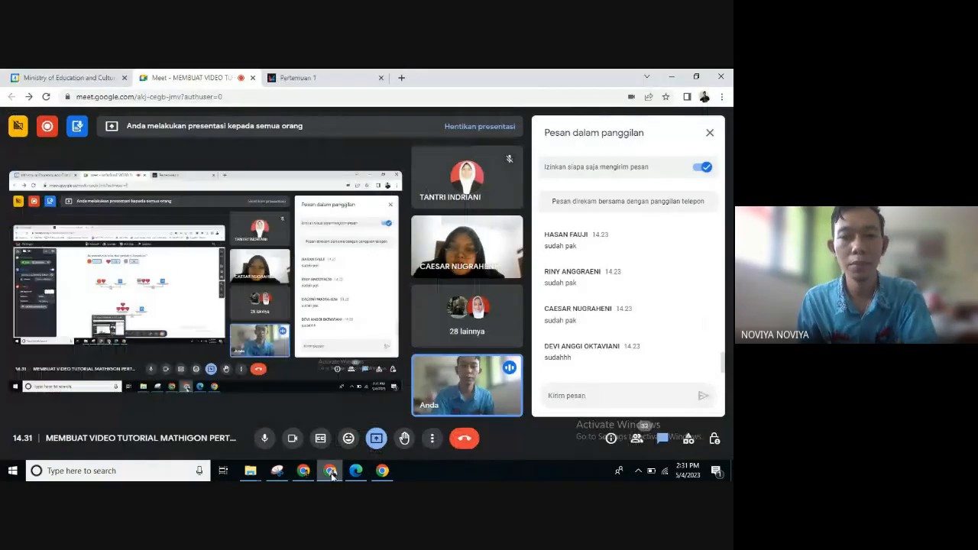
{"action": "left_click", "coordinate": [376, 440]}
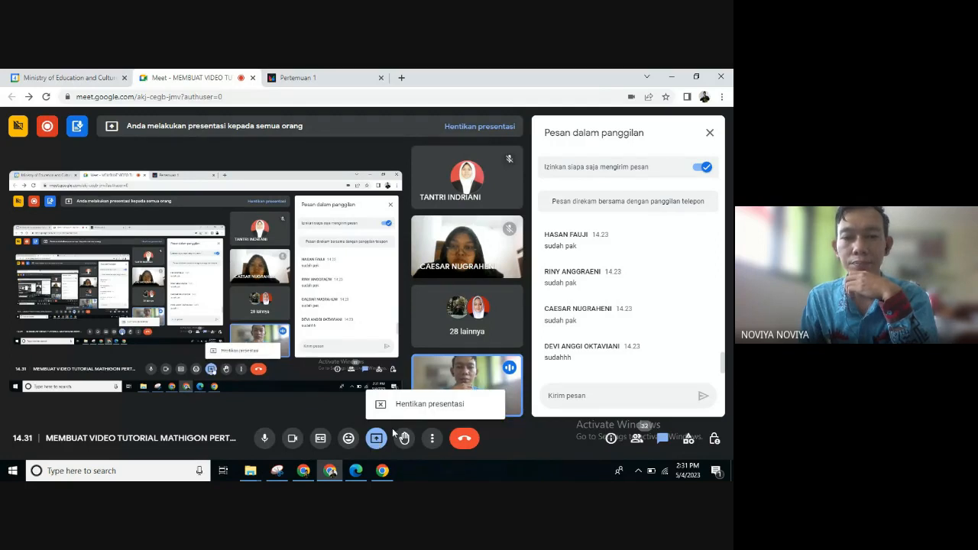
{"action": "left_click", "coordinate": [536, 436]}
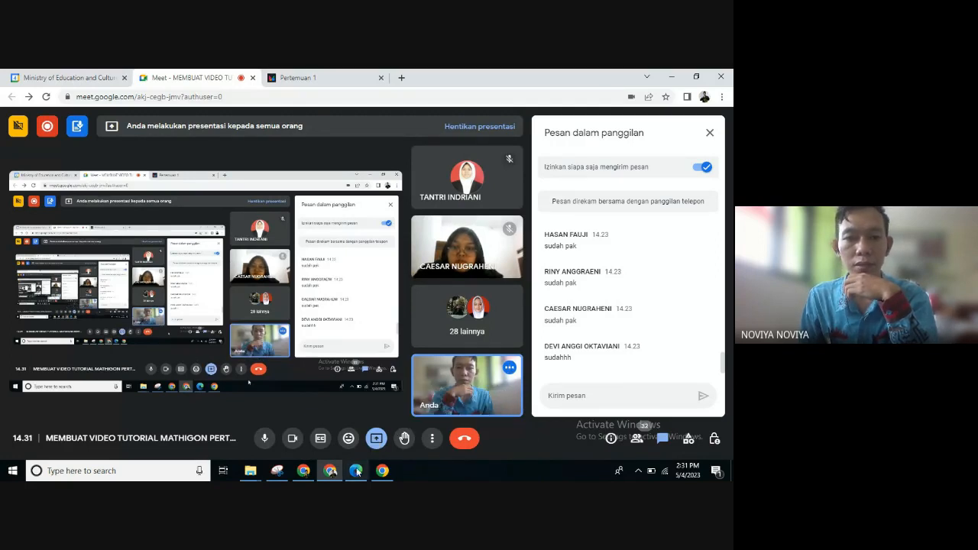
Return to the Polypad editor and nudge the orange circle's answer box slightly.
{"action": "left_click", "coordinate": [304, 476]}
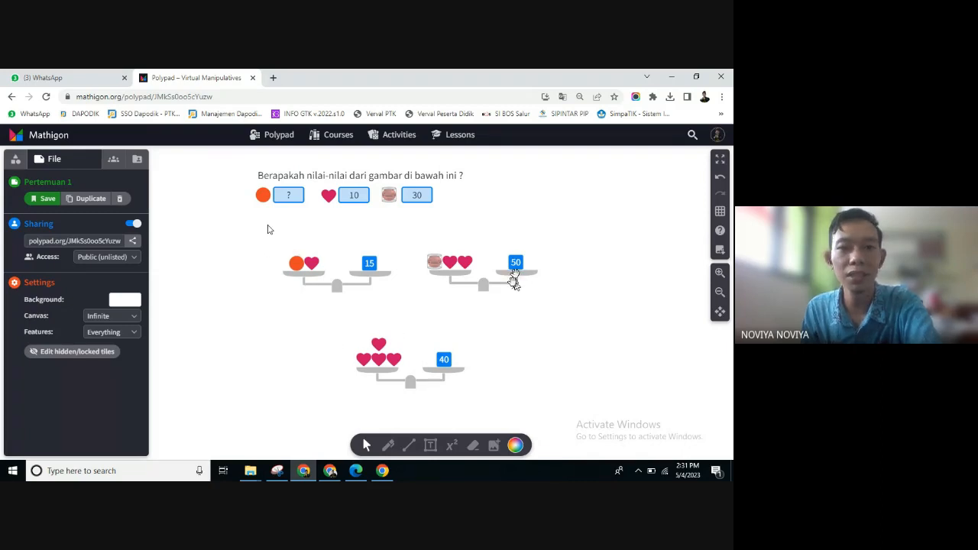
{"action": "left_click_drag", "start_coordinate": [291, 197], "coordinate": [300, 203]}
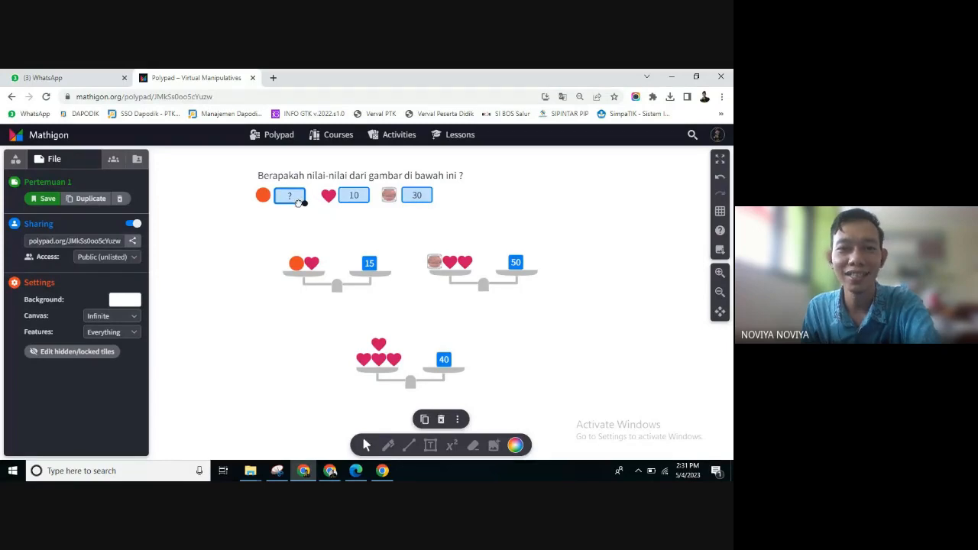
{"action": "left_click", "coordinate": [580, 223]}
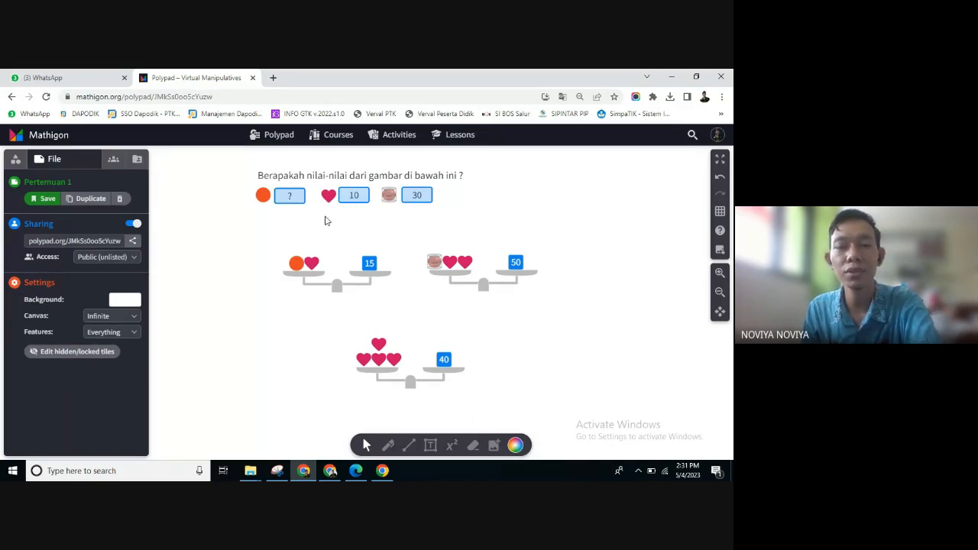
Examine the interactivity options of the 50 number tile and close them without choosing one.
{"action": "left_click", "coordinate": [517, 264]}
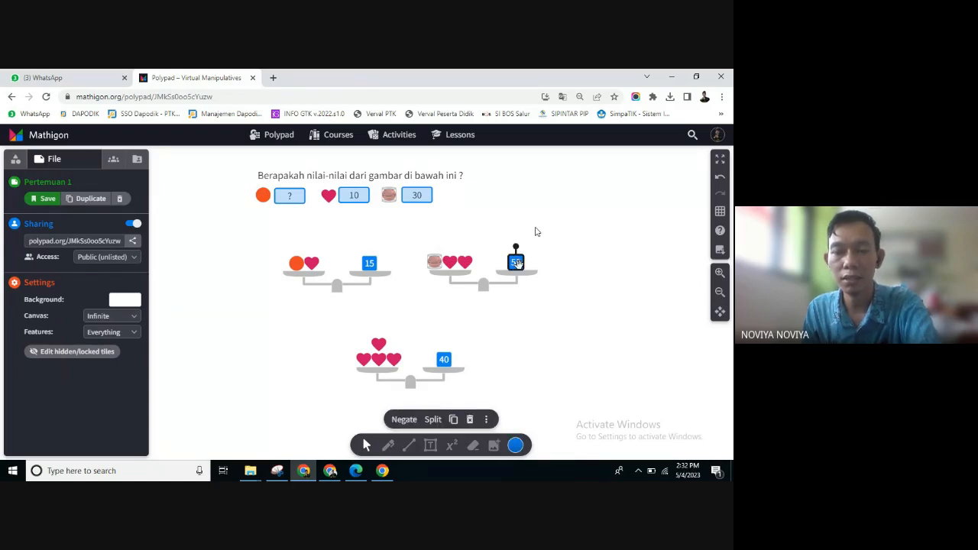
{"action": "left_click", "coordinate": [487, 421]}
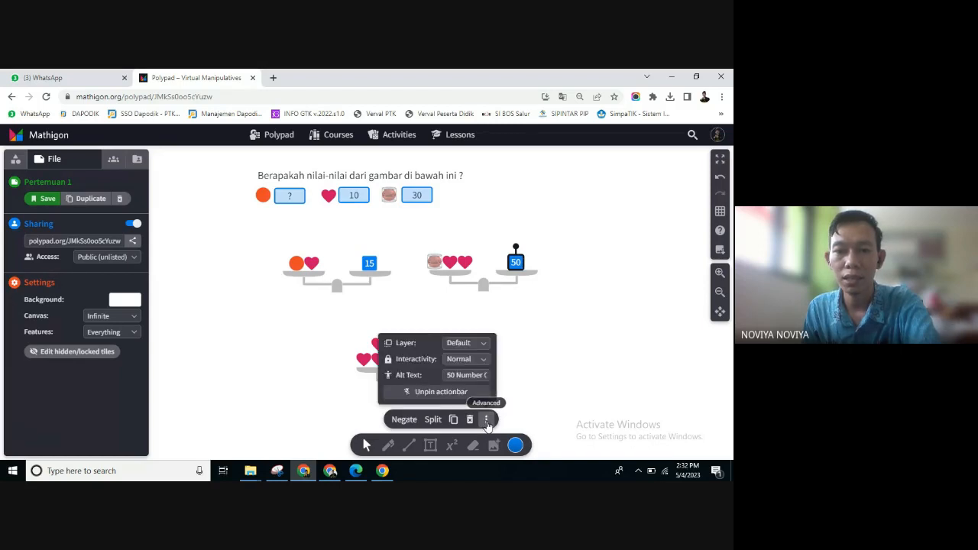
{"action": "left_click", "coordinate": [481, 364]}
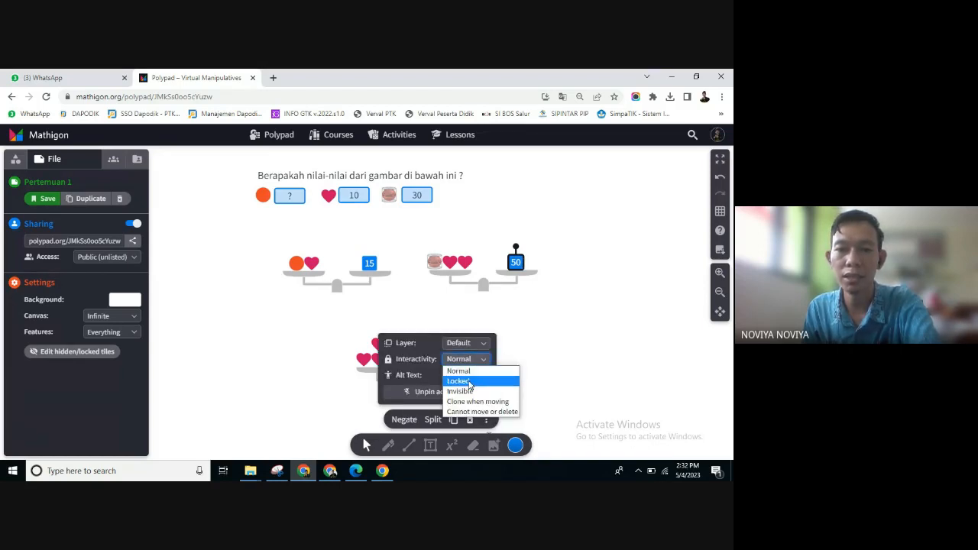
{"action": "left_click", "coordinate": [530, 352]}
{"action": "left_click", "coordinate": [530, 353]}
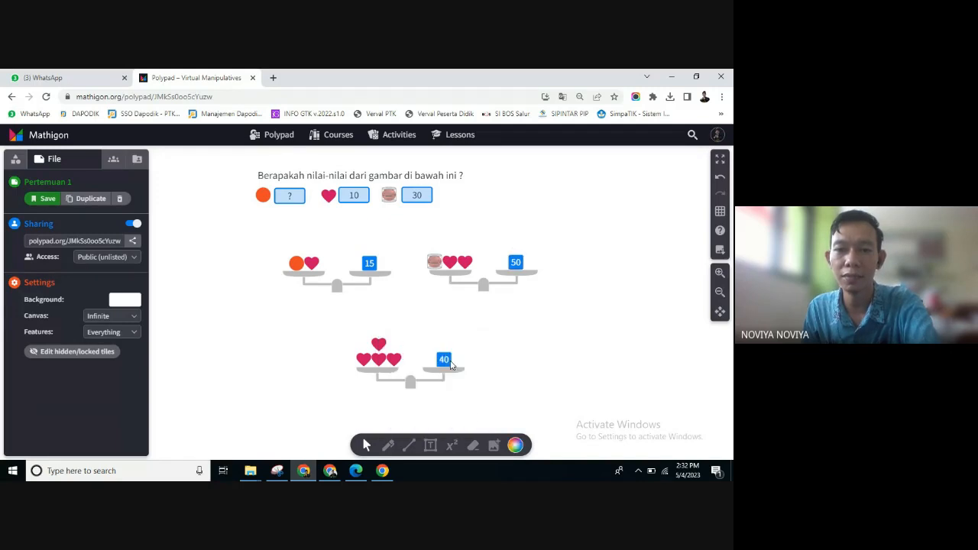
Set the 50 number tile's interactivity to Locked and test it by selecting on its balance pan.
{"action": "left_click", "coordinate": [516, 263]}
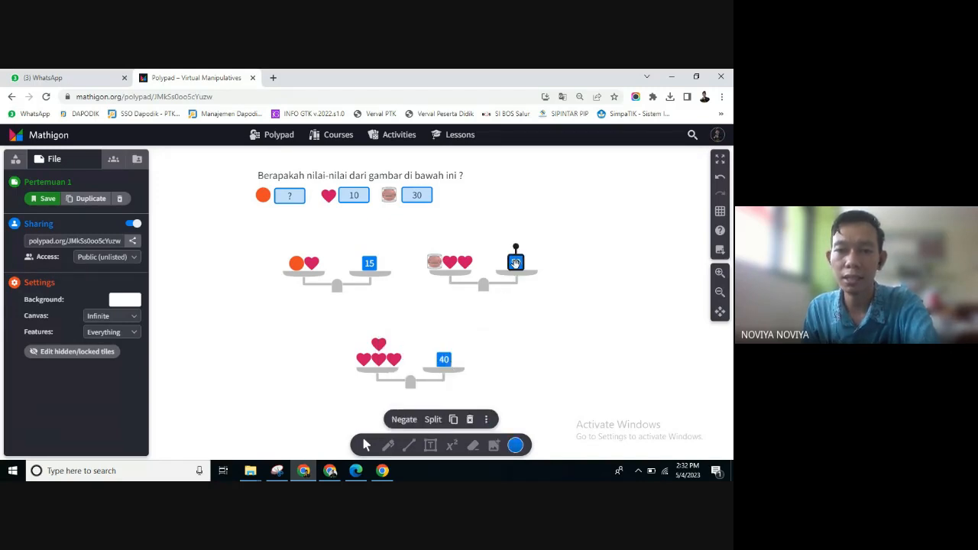
{"action": "left_click", "coordinate": [486, 419]}
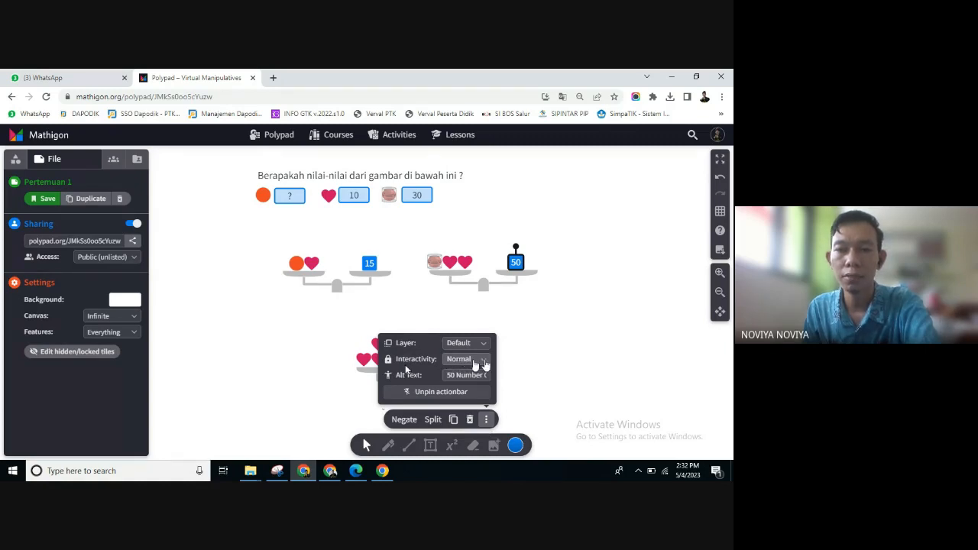
{"action": "left_click", "coordinate": [485, 364]}
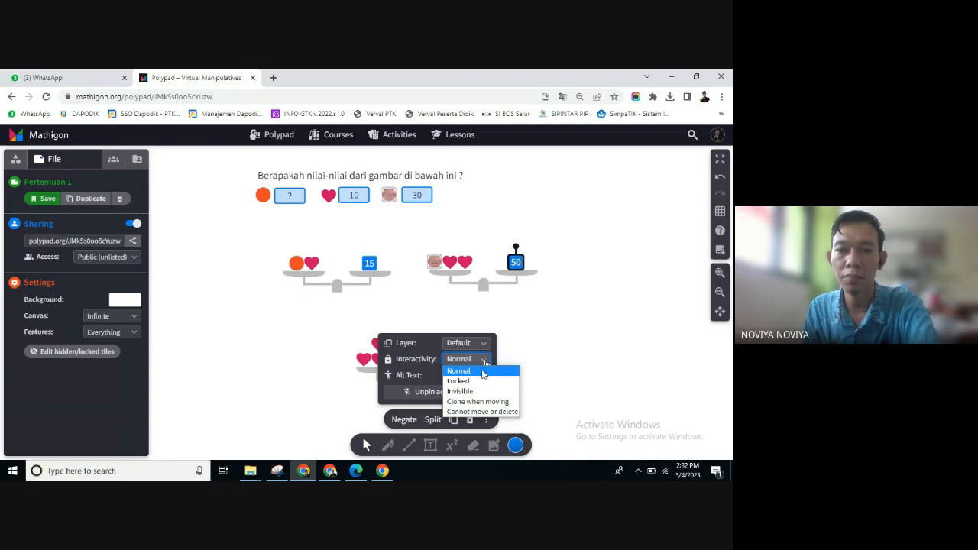
{"action": "left_click", "coordinate": [476, 383]}
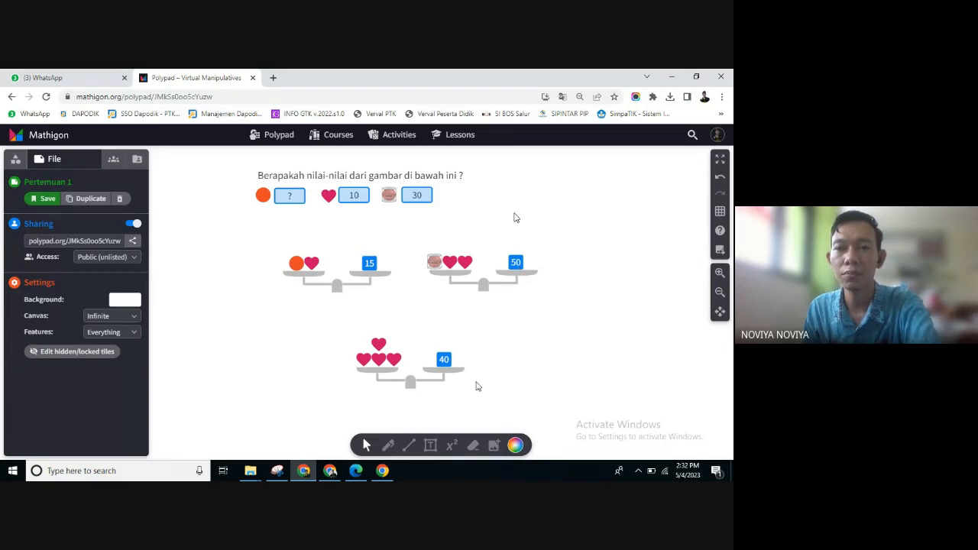
{"action": "left_click", "coordinate": [516, 275]}
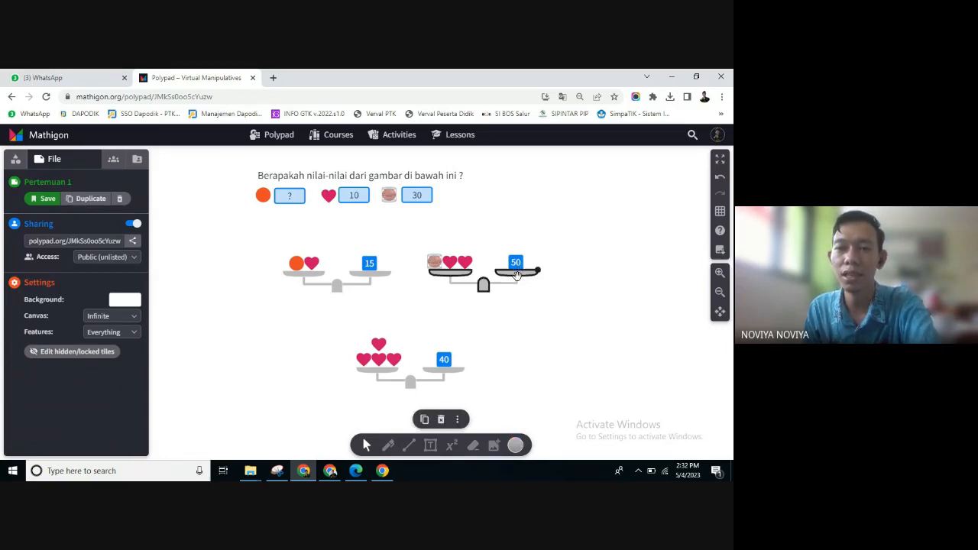
{"action": "left_click", "coordinate": [550, 325]}
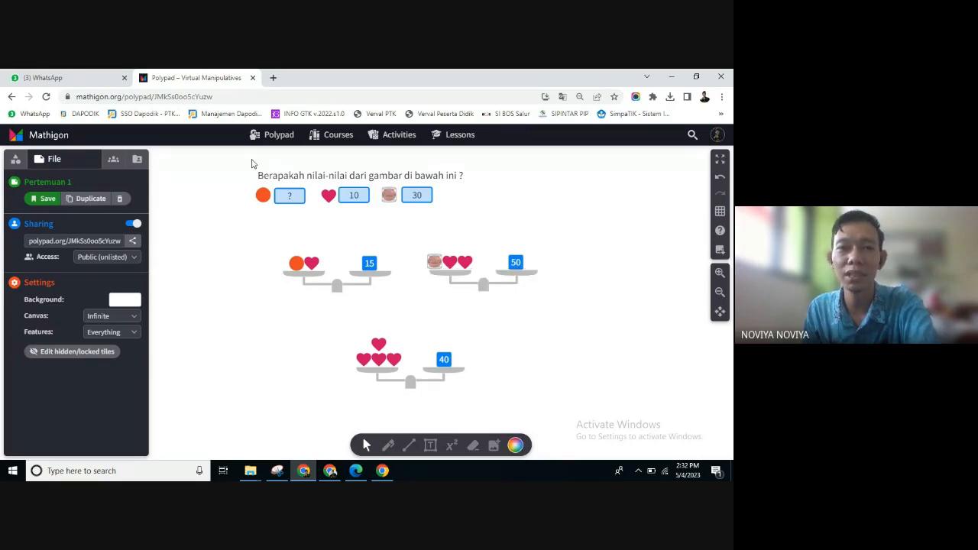
Try setting the interactivity of the entire puzzle, including question, answer boxes and balances, to Locked, and test-select the 50 tile.
{"action": "left_click_drag", "start_coordinate": [251, 163], "coordinate": [548, 399]}
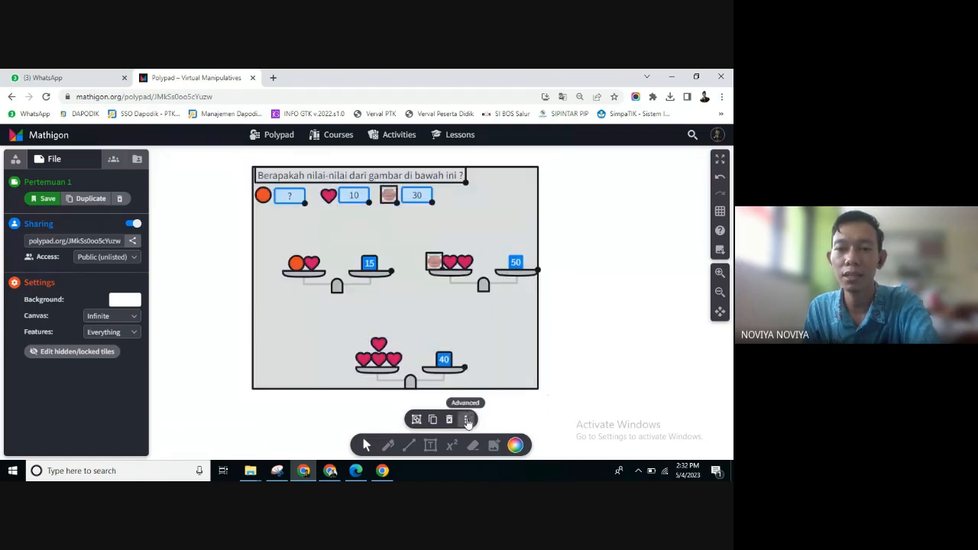
{"action": "left_click", "coordinate": [466, 418]}
{"action": "left_click", "coordinate": [460, 365]}
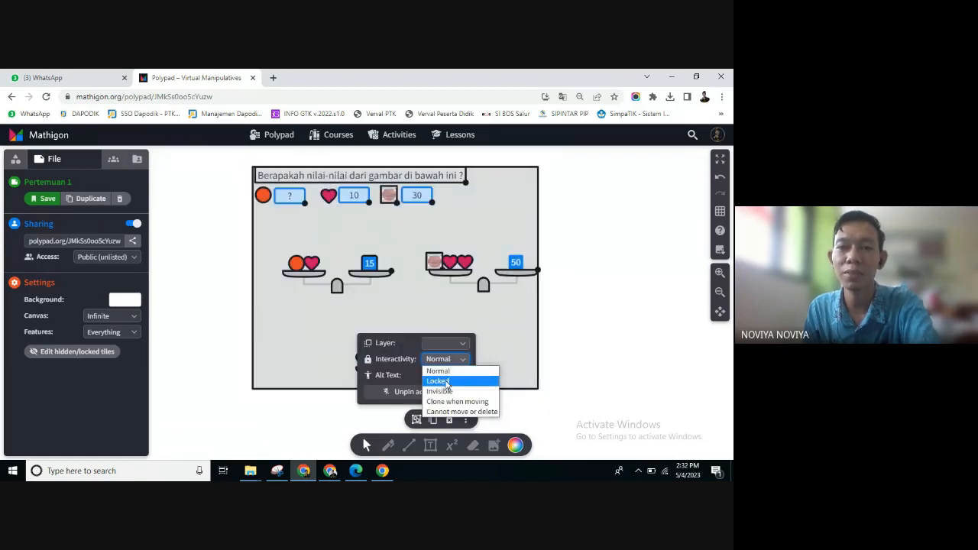
{"action": "left_click", "coordinate": [463, 379]}
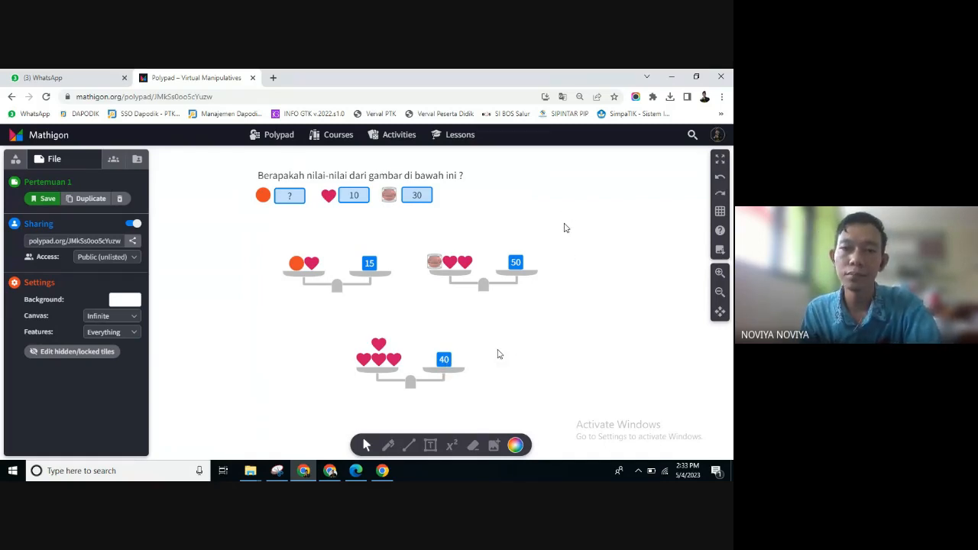
{"action": "left_click", "coordinate": [516, 262]}
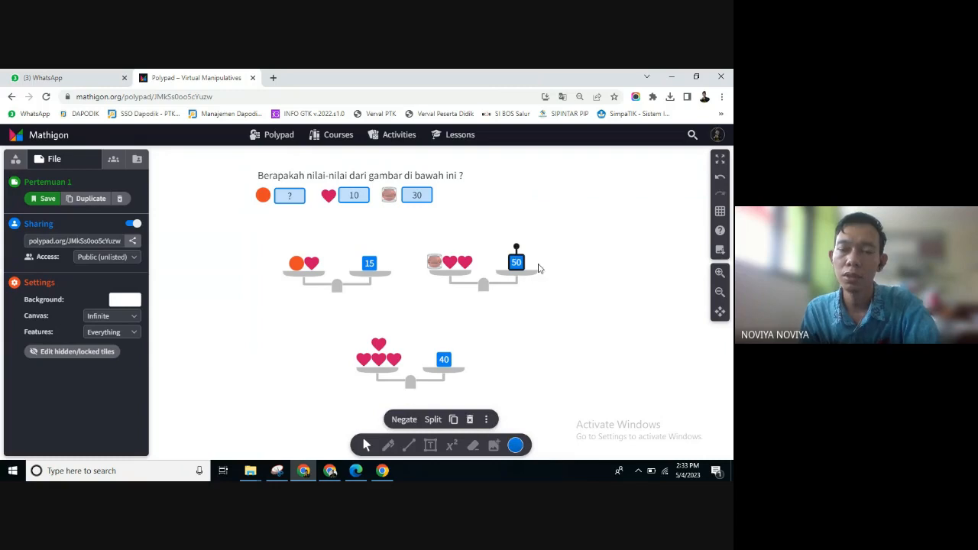
{"action": "left_click", "coordinate": [577, 266]}
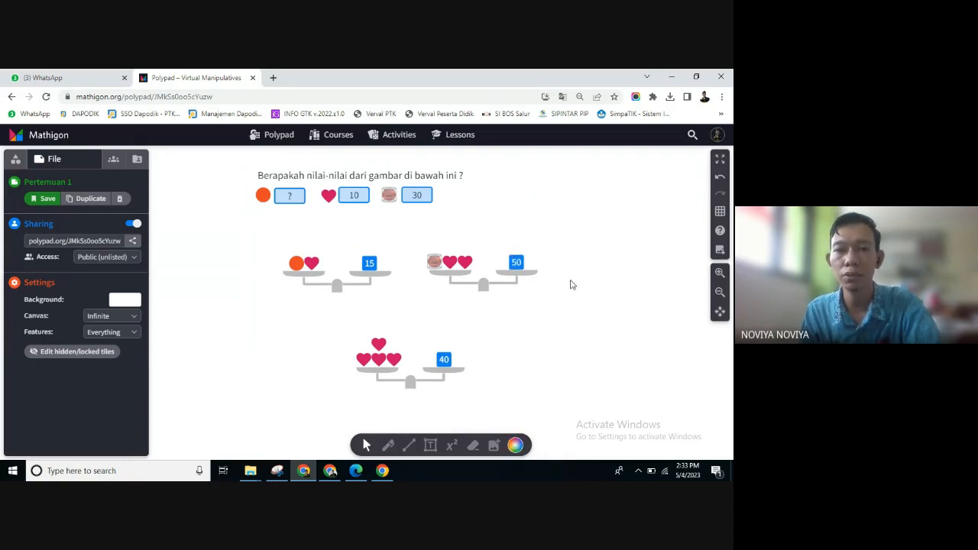
Enter 5 as the answer for the orange circle.
{"action": "left_click", "coordinate": [293, 197]}
{"action": "type", "text": "5"}
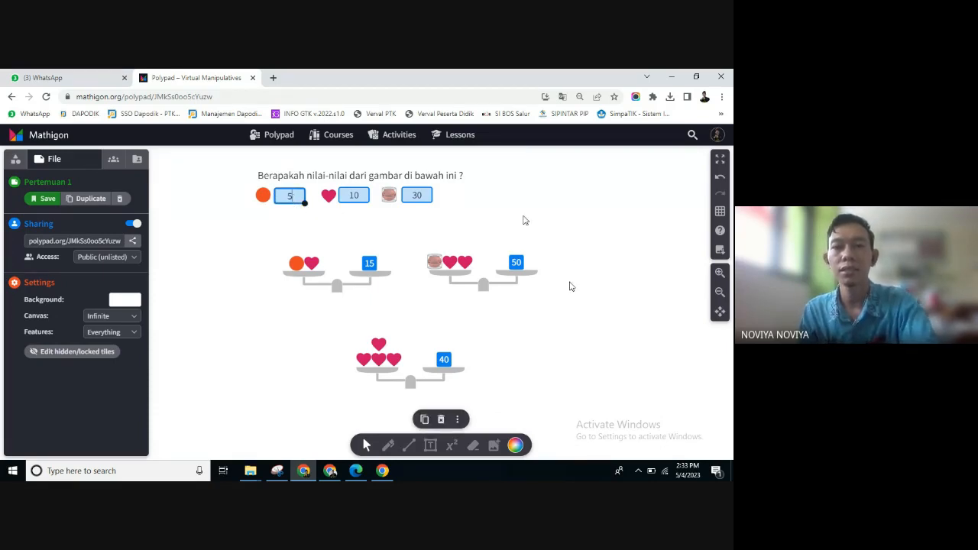
{"action": "left_click", "coordinate": [528, 224]}
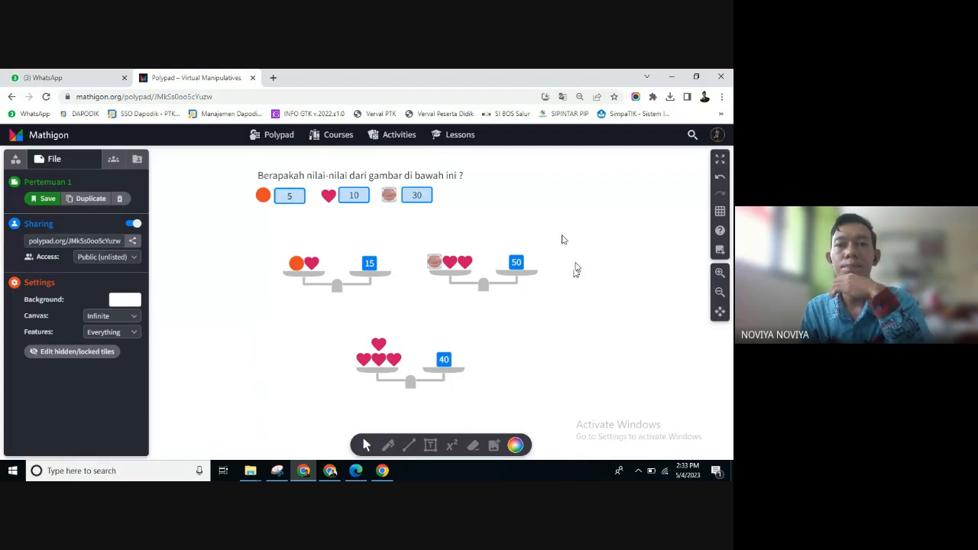
Nudge the balance beneath the four hearts and the 40 tile slightly downward, and switch to the Google Meet call.
{"action": "left_click", "coordinate": [447, 372]}
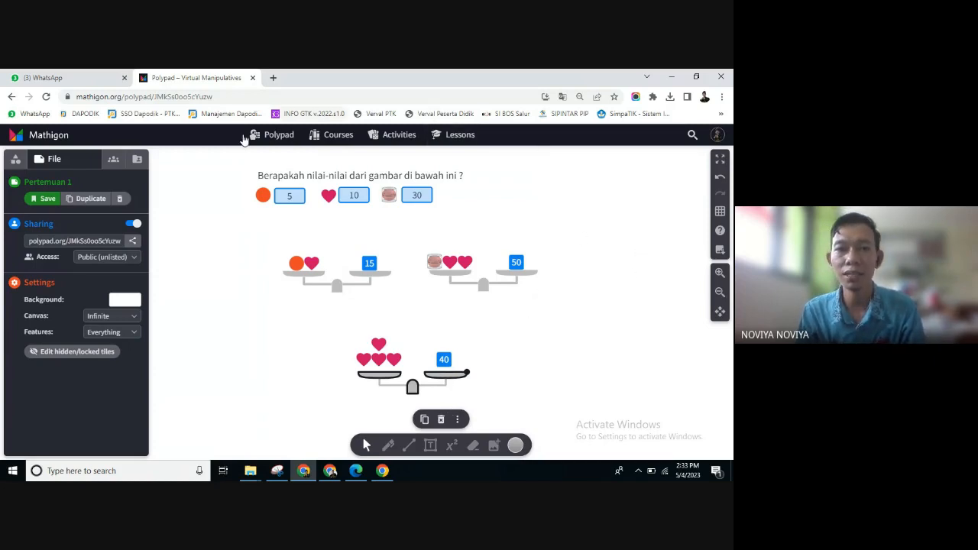
{"action": "left_click", "coordinate": [552, 327]}
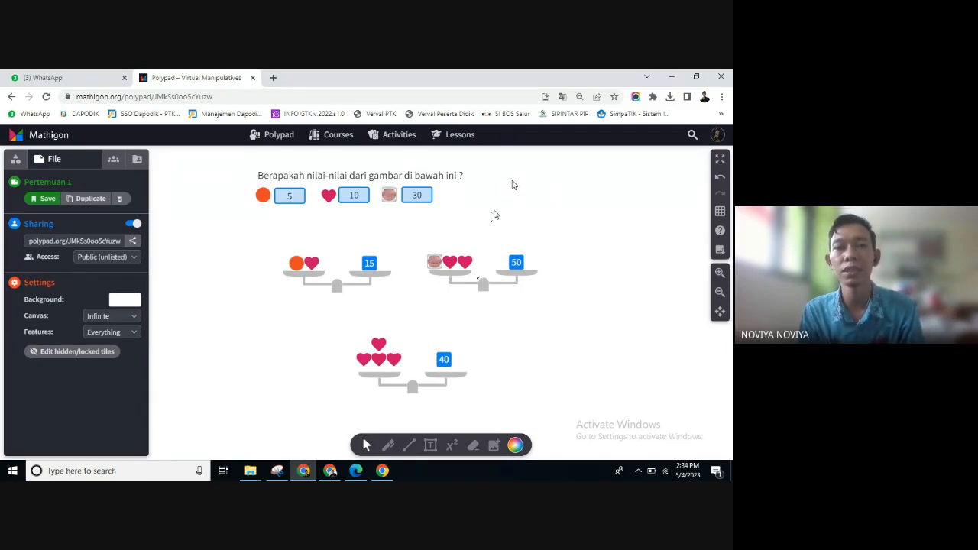
{"action": "left_click", "coordinate": [330, 469]}
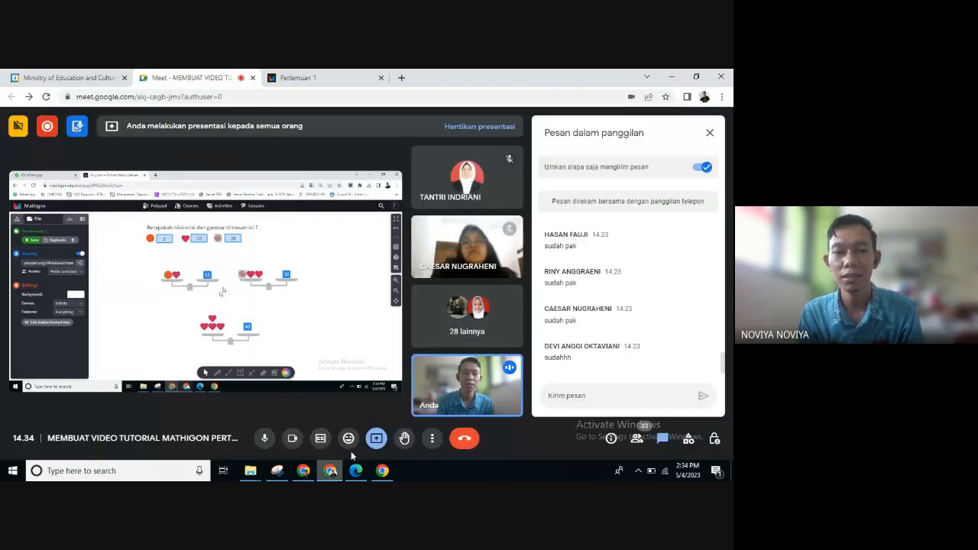
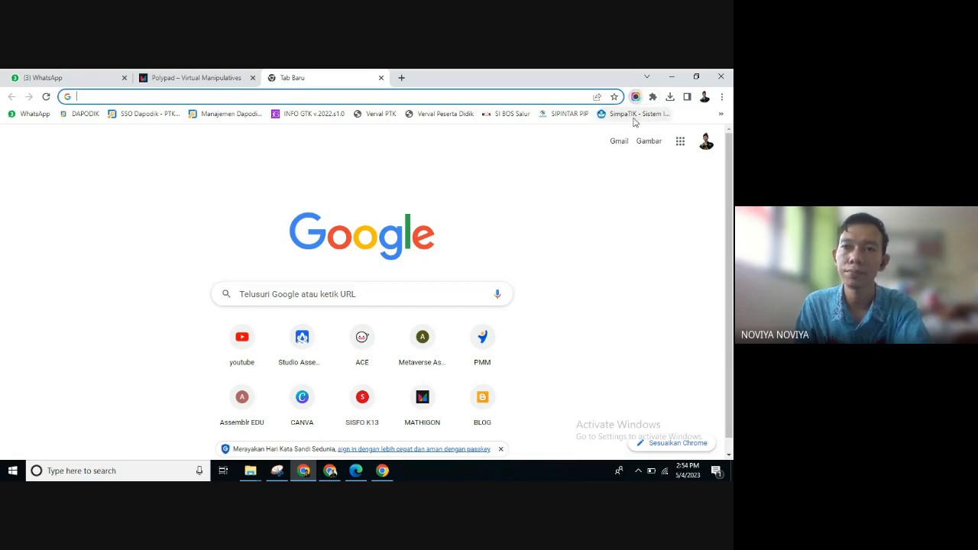
Examine the video quality options offered by the screen recorder extension.
{"action": "left_click", "coordinate": [636, 96]}
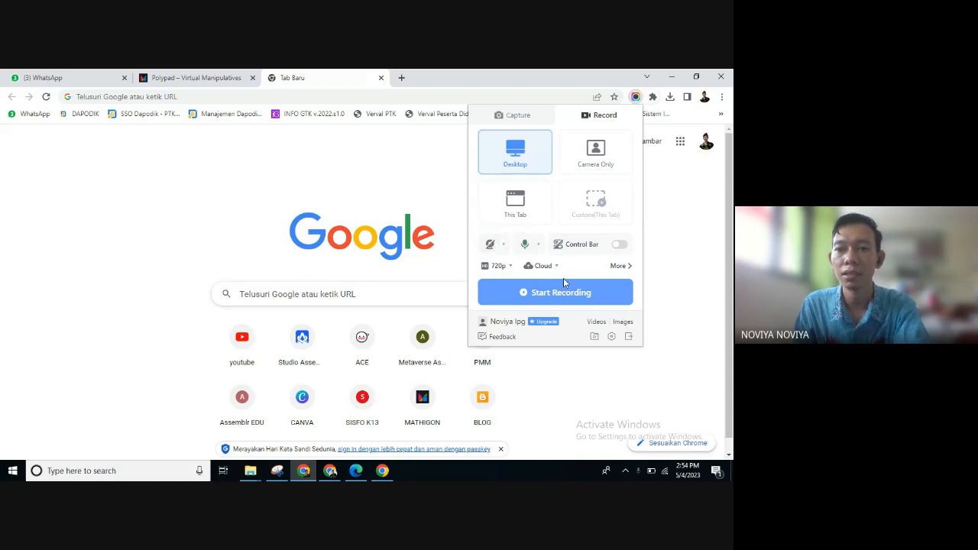
{"action": "left_click", "coordinate": [510, 266]}
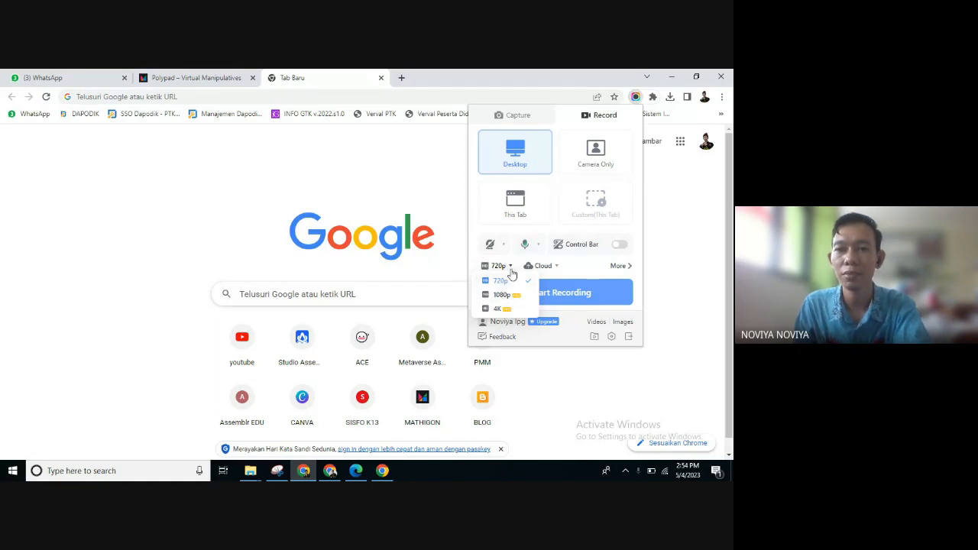
{"action": "left_click", "coordinate": [690, 229]}
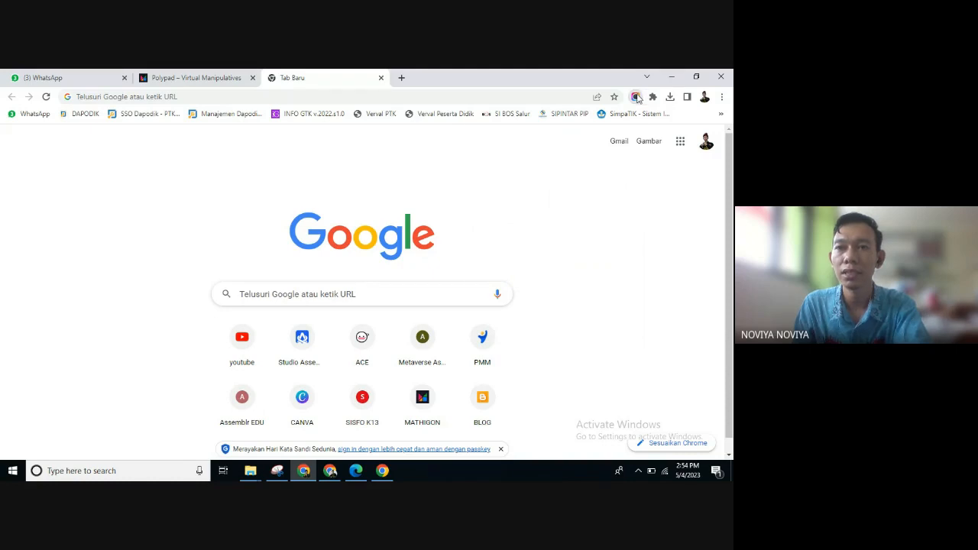
Record the entire desktop screen with system audio shared and the sharing notice hidden, and stop the recording.
{"action": "left_click", "coordinate": [637, 97]}
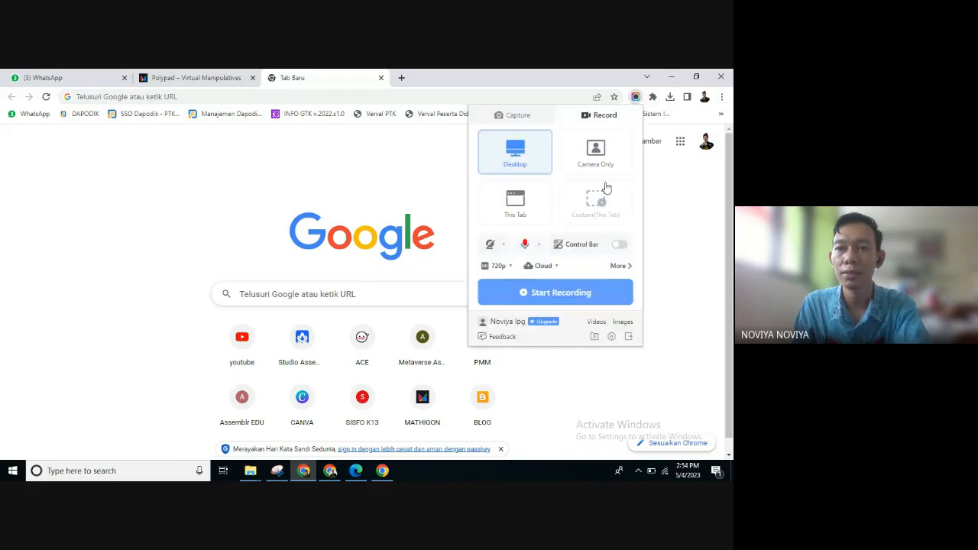
{"action": "left_click", "coordinate": [547, 294]}
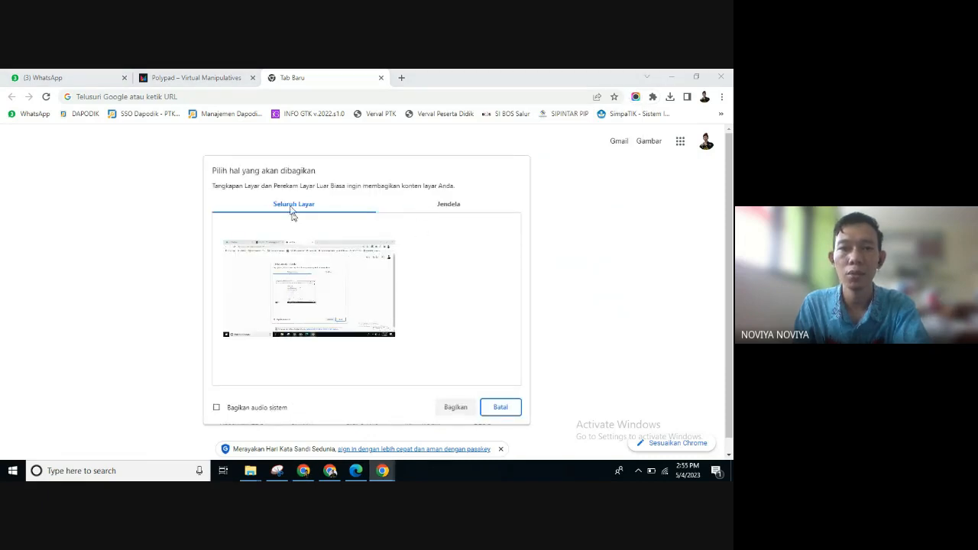
{"action": "left_click", "coordinate": [216, 410]}
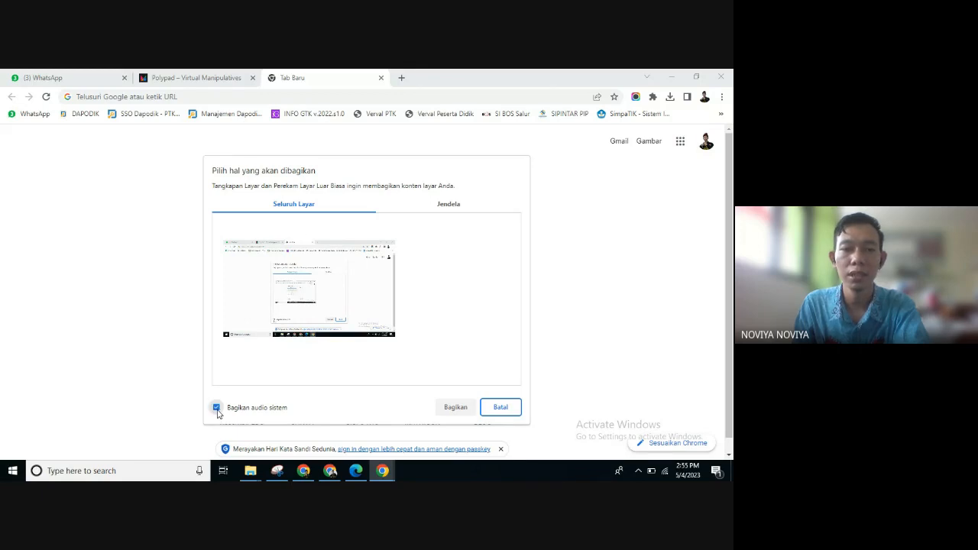
{"action": "left_click", "coordinate": [300, 295]}
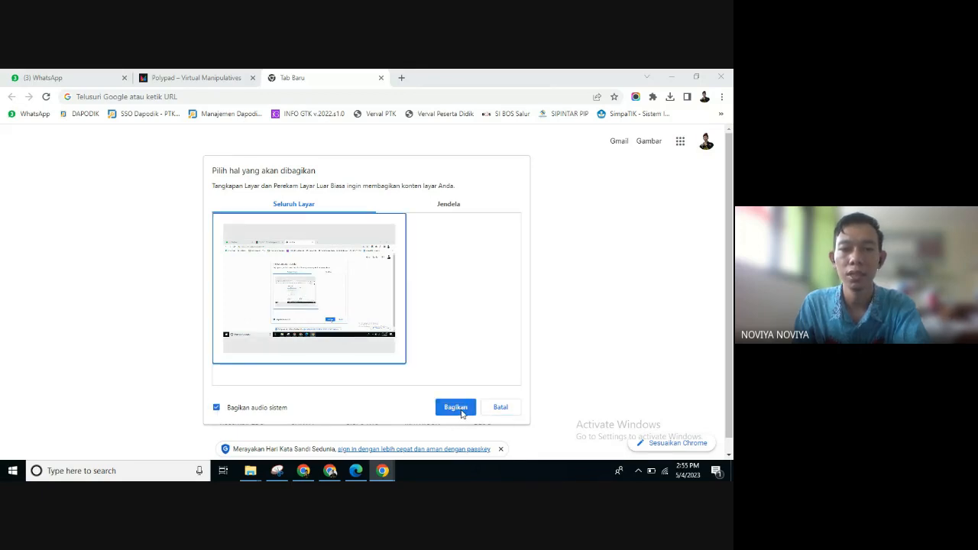
{"action": "left_click", "coordinate": [456, 407]}
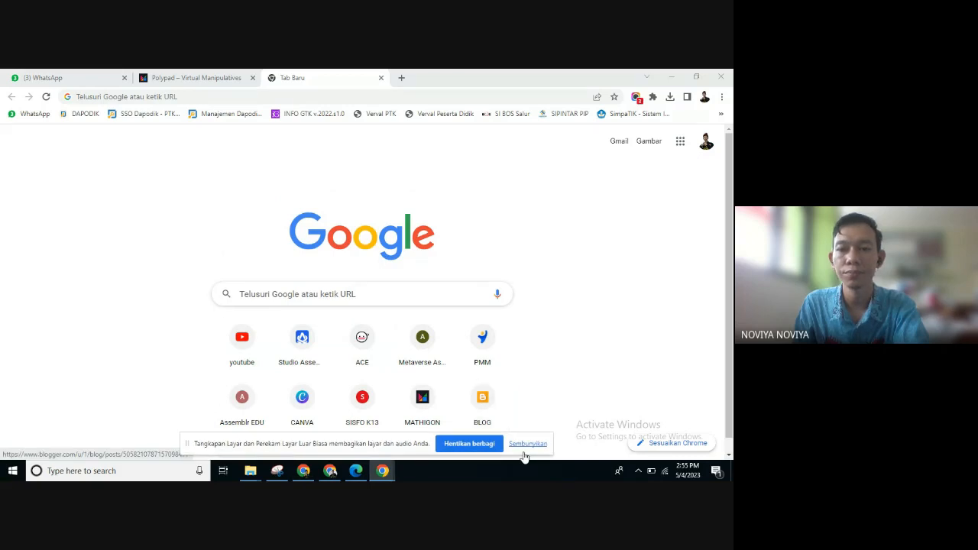
{"action": "left_click", "coordinate": [529, 446]}
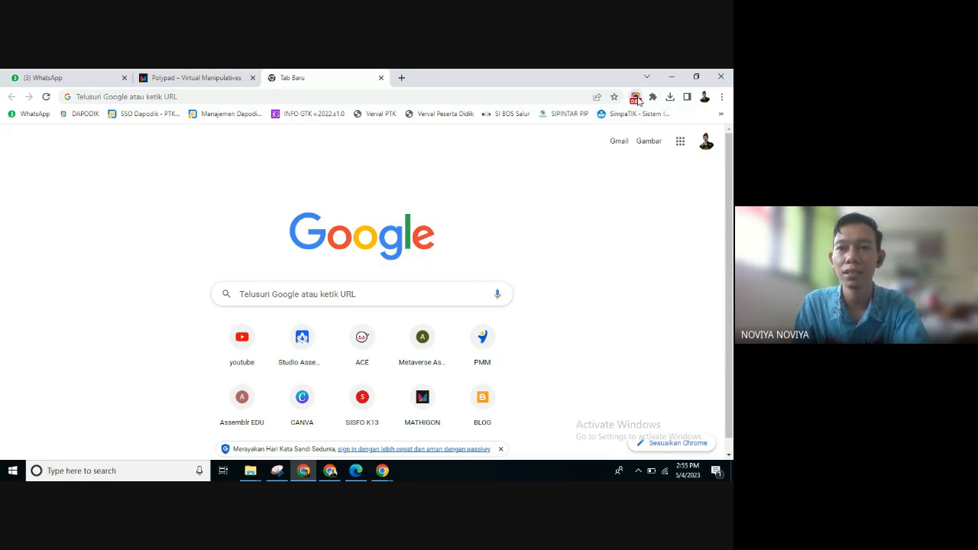
{"action": "left_click", "coordinate": [636, 99]}
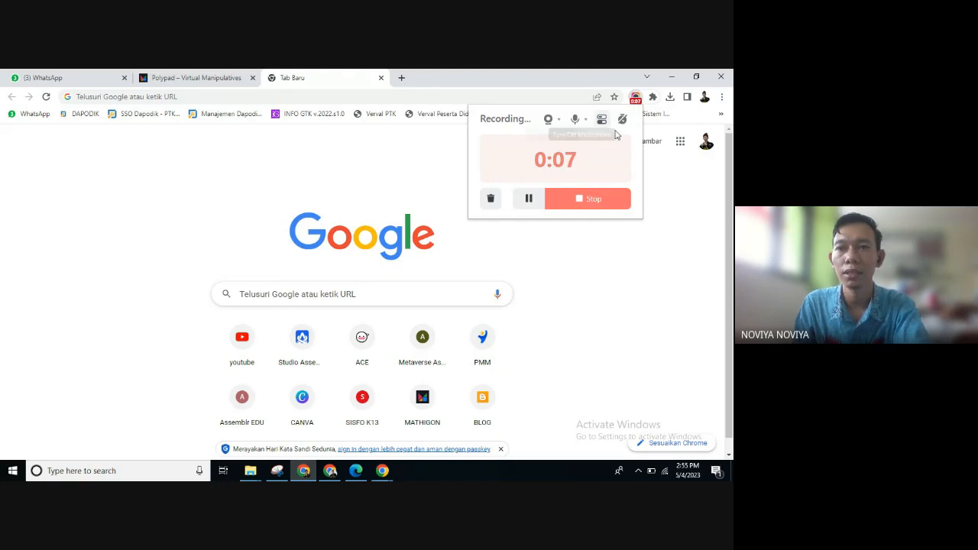
{"action": "left_click", "coordinate": [593, 202]}
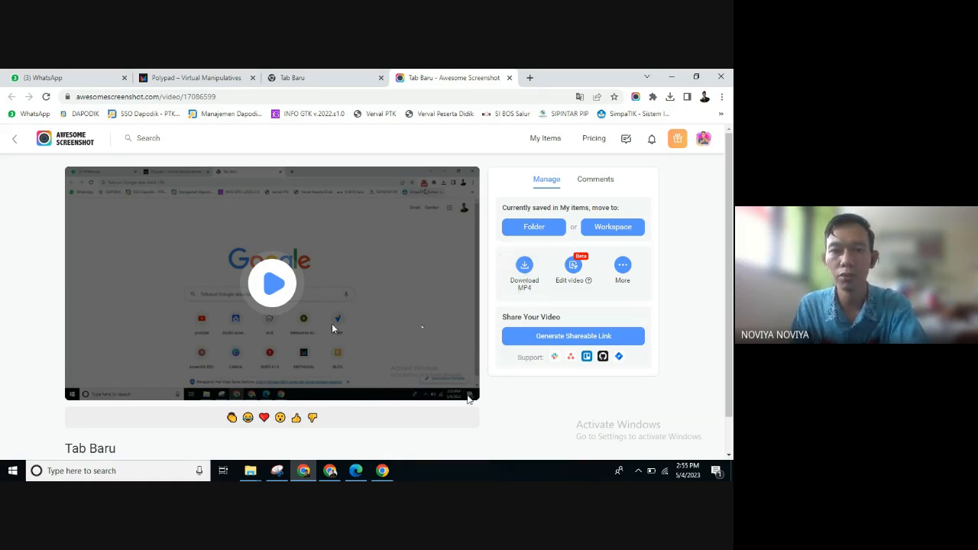
Convert the finished Tab Baru recording to MP4 and download it.
{"action": "left_click", "coordinate": [527, 273]}
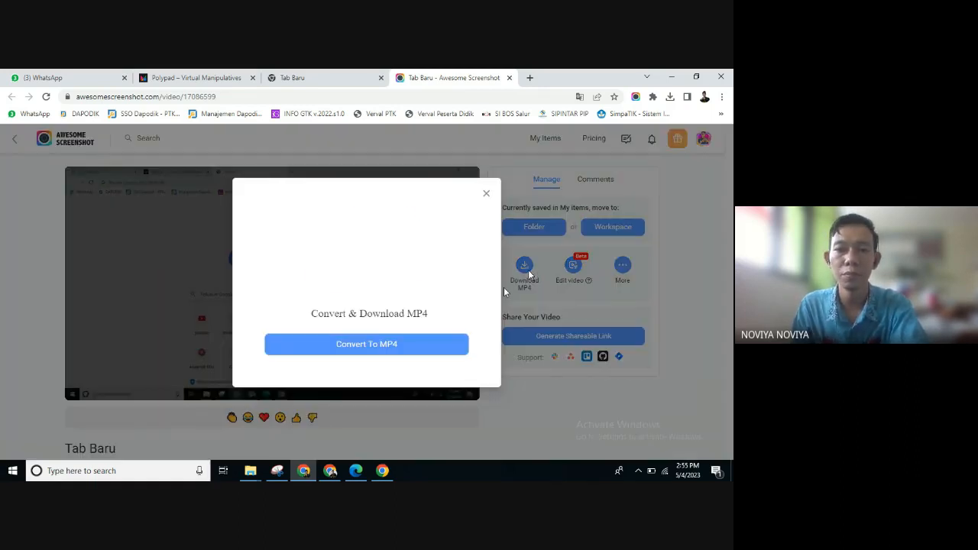
{"action": "left_click", "coordinate": [486, 193]}
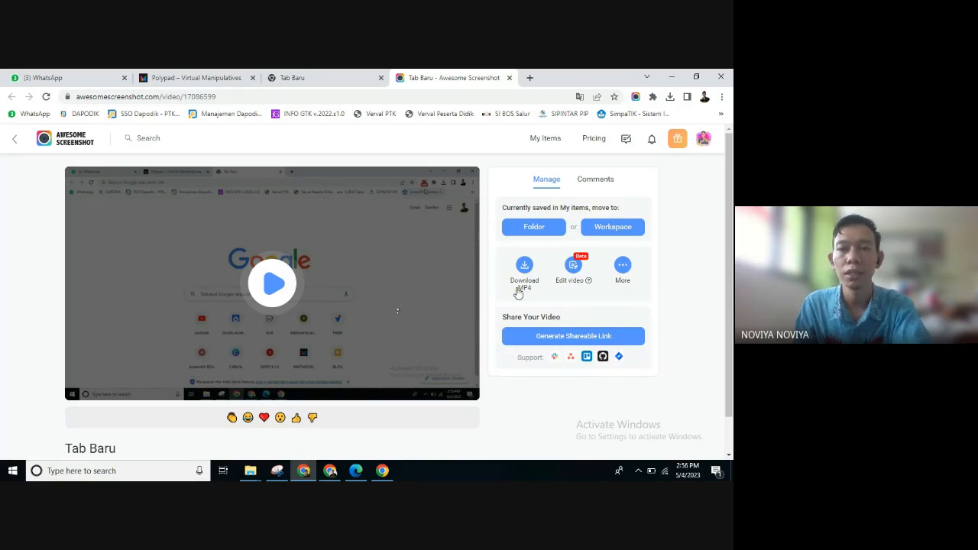
{"action": "left_click", "coordinate": [524, 267]}
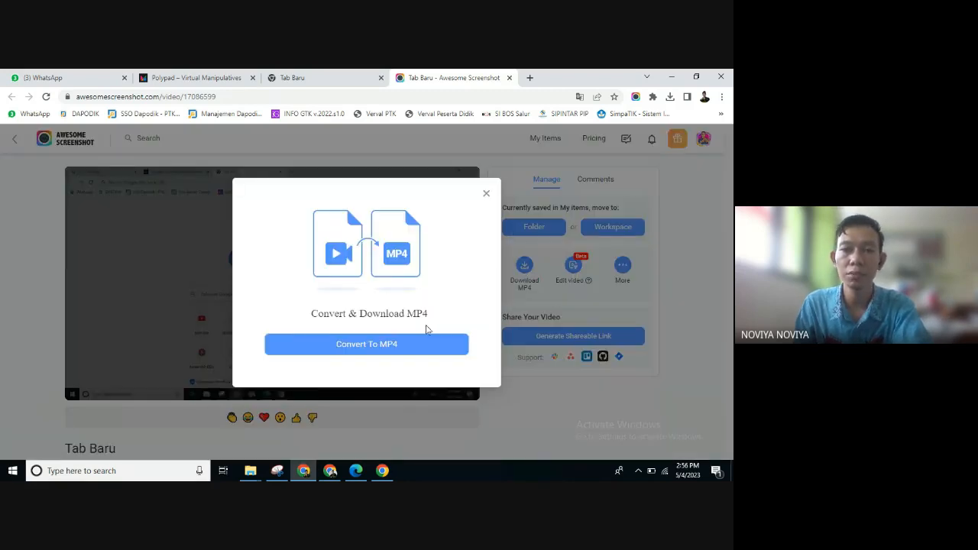
{"action": "left_click", "coordinate": [377, 345]}
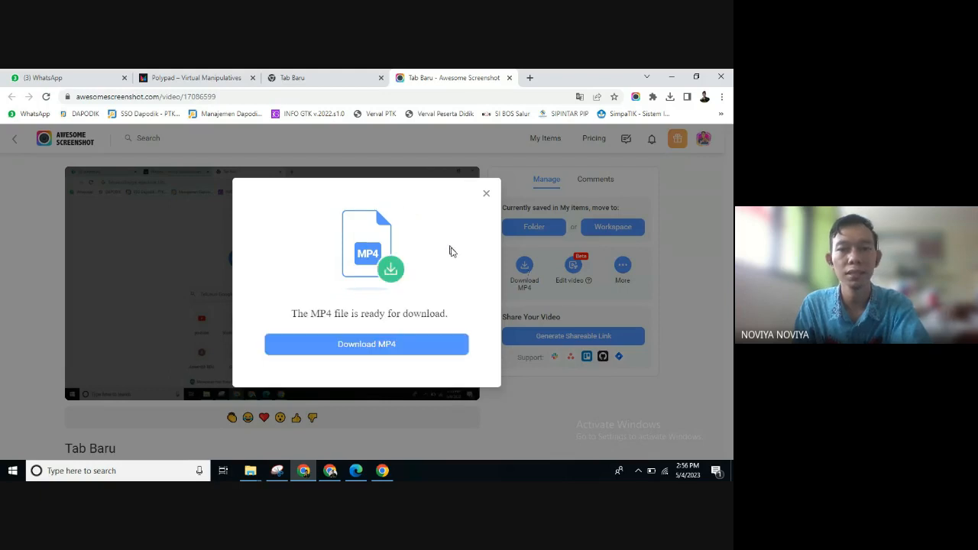
{"action": "left_click", "coordinate": [388, 347]}
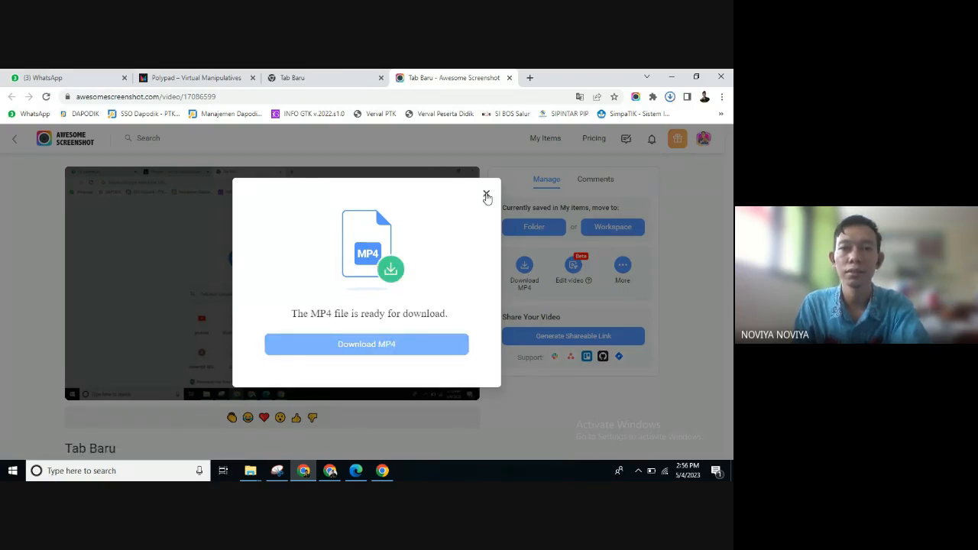
{"action": "left_click", "coordinate": [486, 196]}
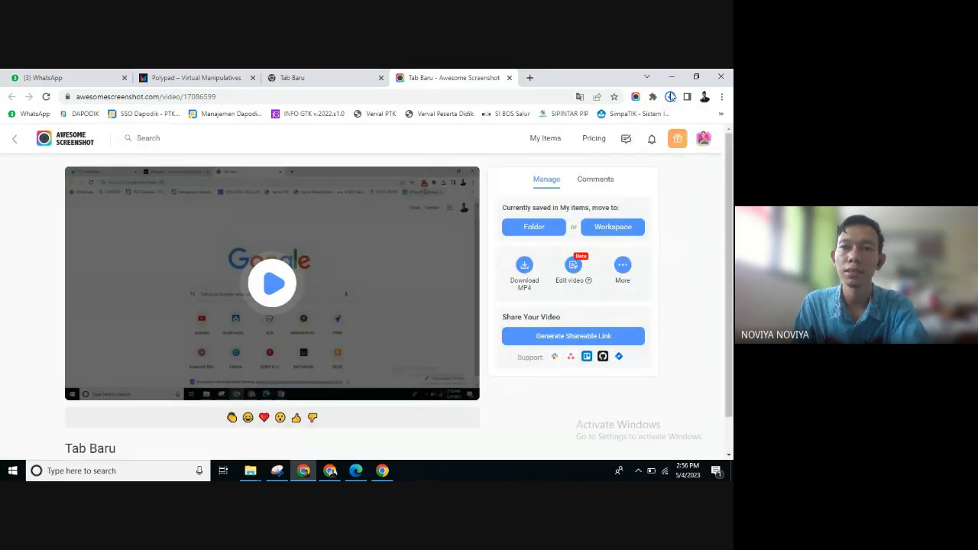
Play the downloaded Tab Baru video from the Downloads folder, close the player and return to the recording's page in the browser.
{"action": "left_click", "coordinate": [671, 97]}
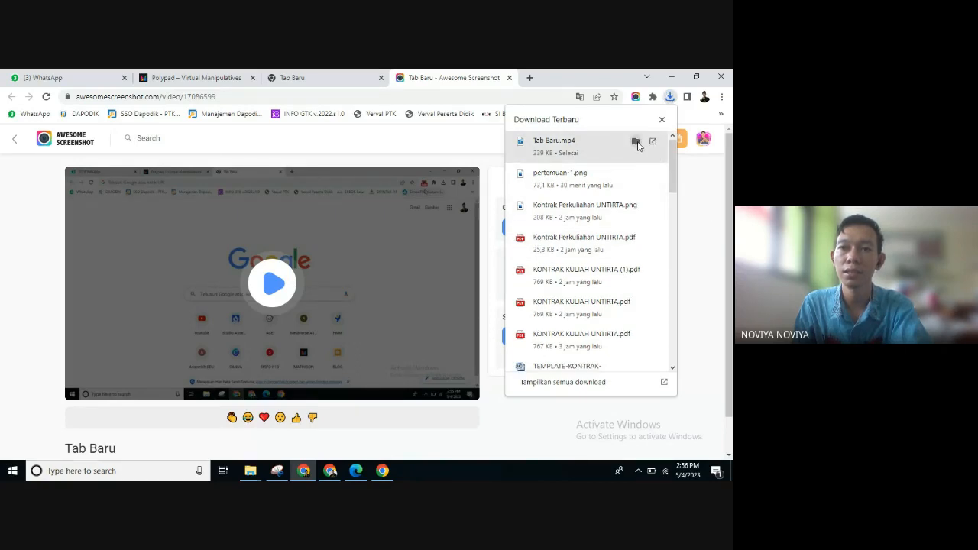
{"action": "left_click", "coordinate": [636, 141]}
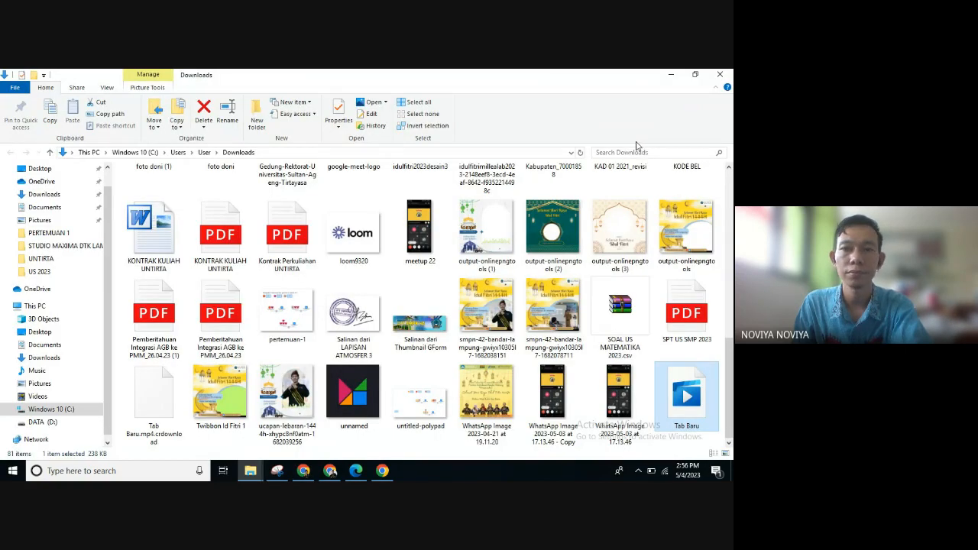
{"action": "double_click", "coordinate": [706, 403]}
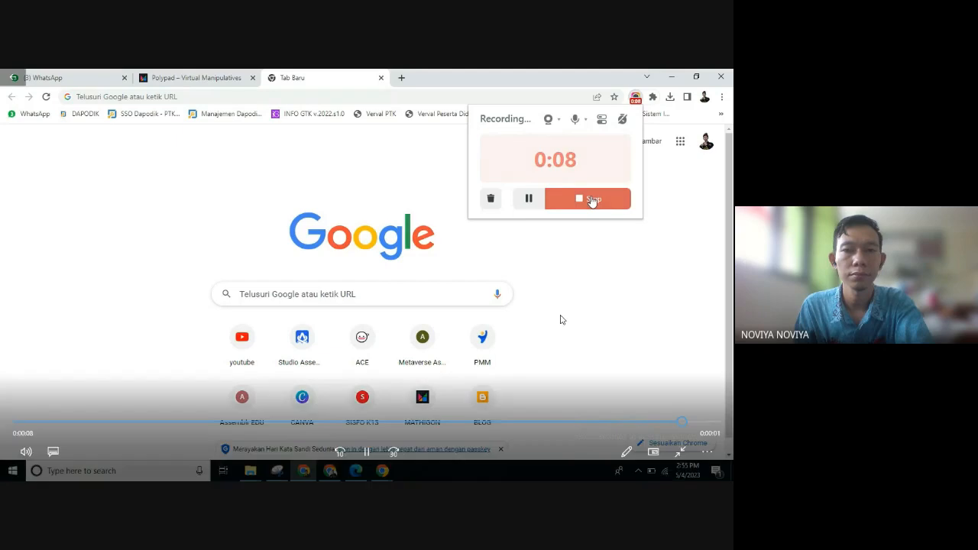
{"action": "left_click", "coordinate": [368, 441]}
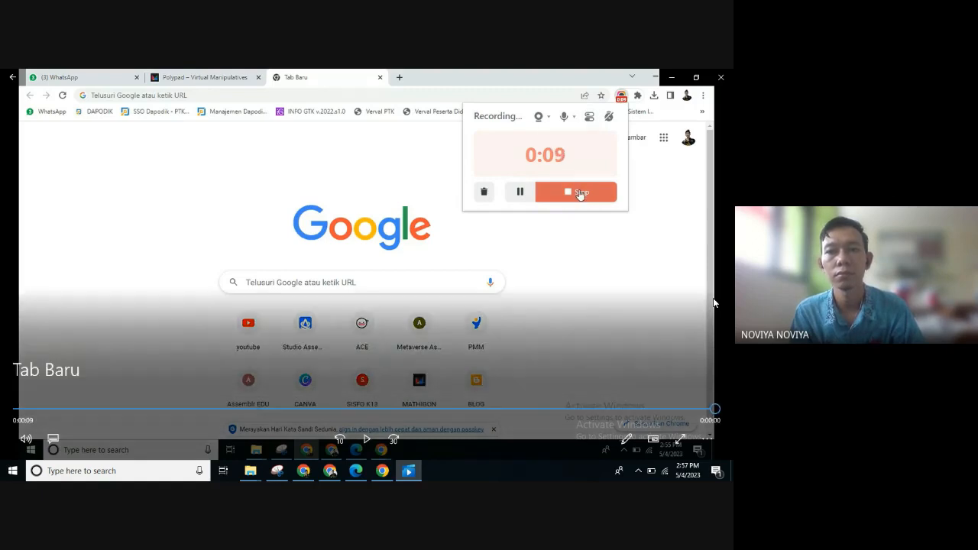
{"action": "left_click", "coordinate": [722, 77]}
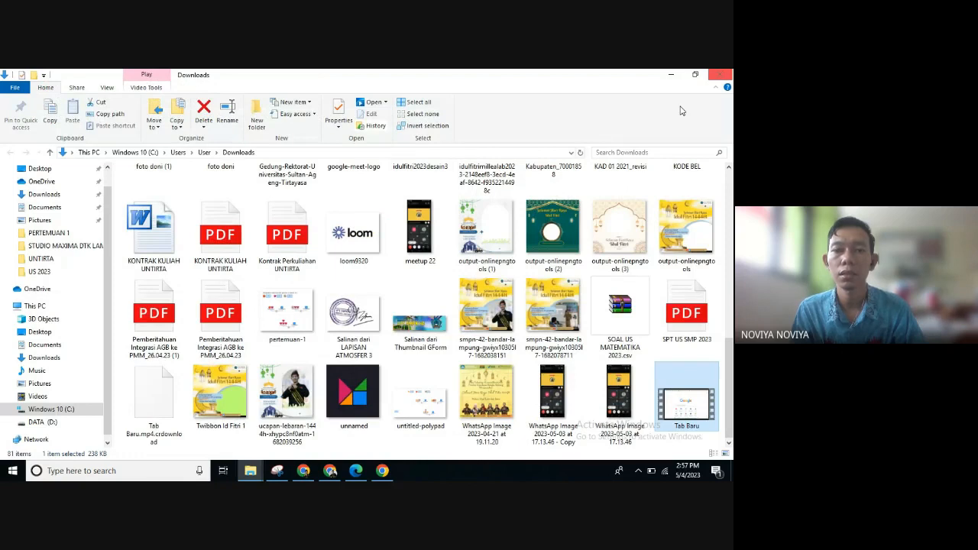
{"action": "left_click", "coordinate": [306, 473]}
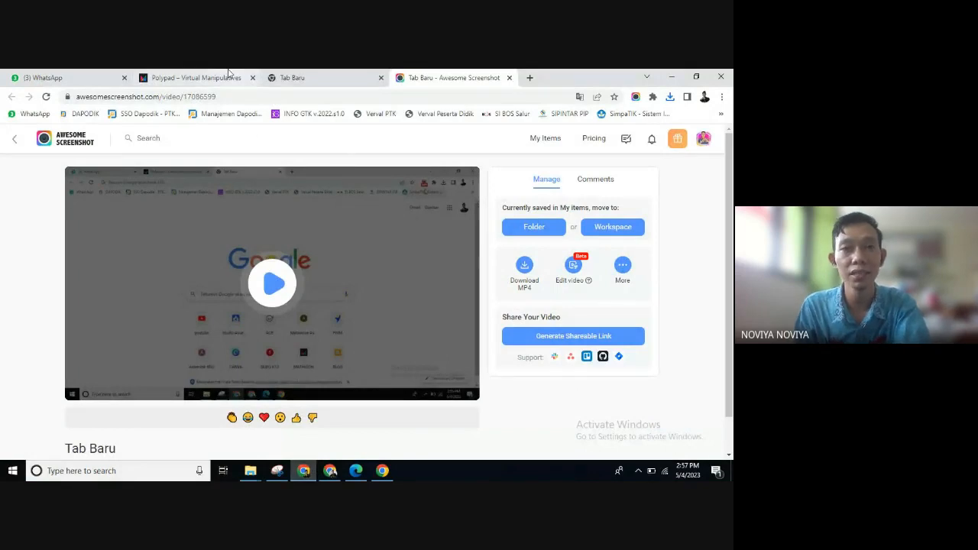
Check the Google Meet call and its screen-sharing notice, and close the Awesome Screenshot recording page in the other browser window.
{"action": "left_click", "coordinate": [330, 471]}
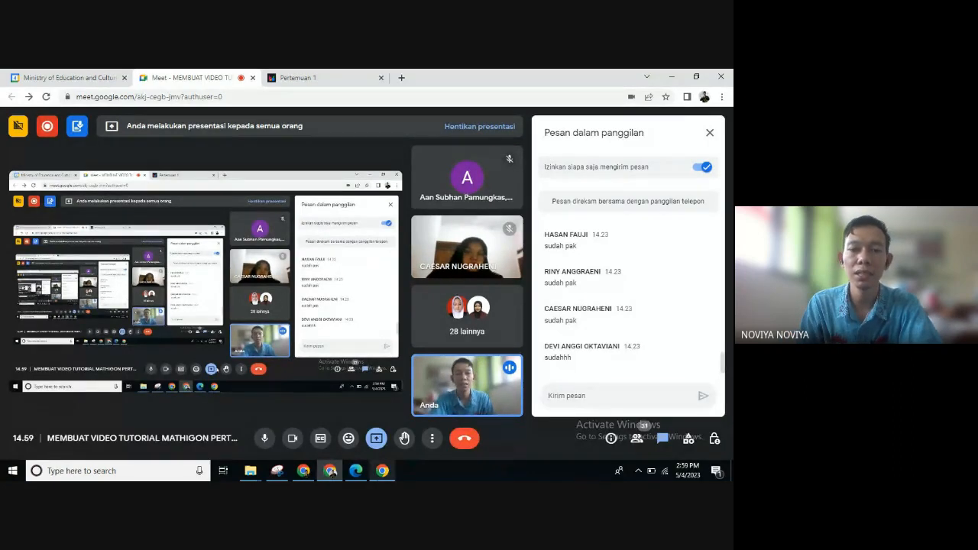
{"action": "left_click", "coordinate": [382, 471]}
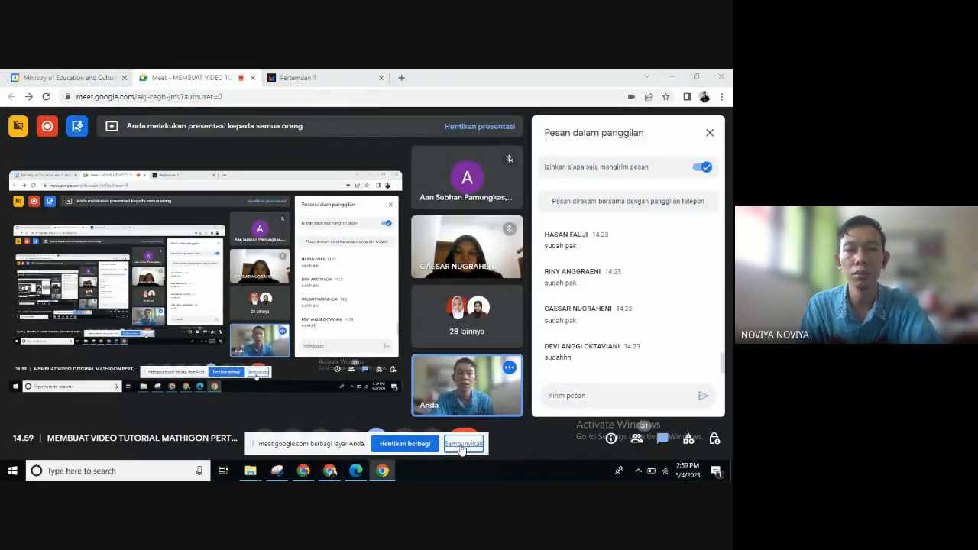
{"action": "left_click", "coordinate": [304, 472]}
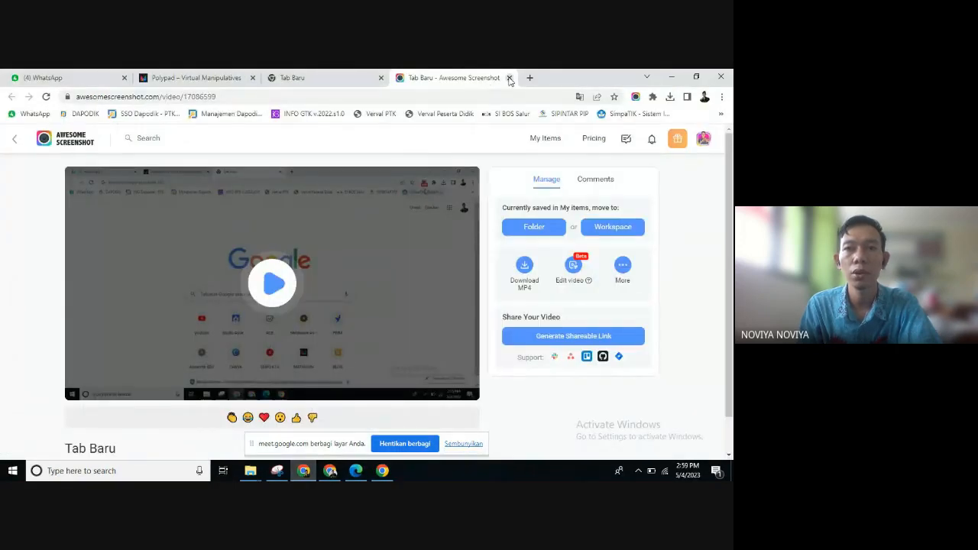
{"action": "left_click", "coordinate": [510, 78]}
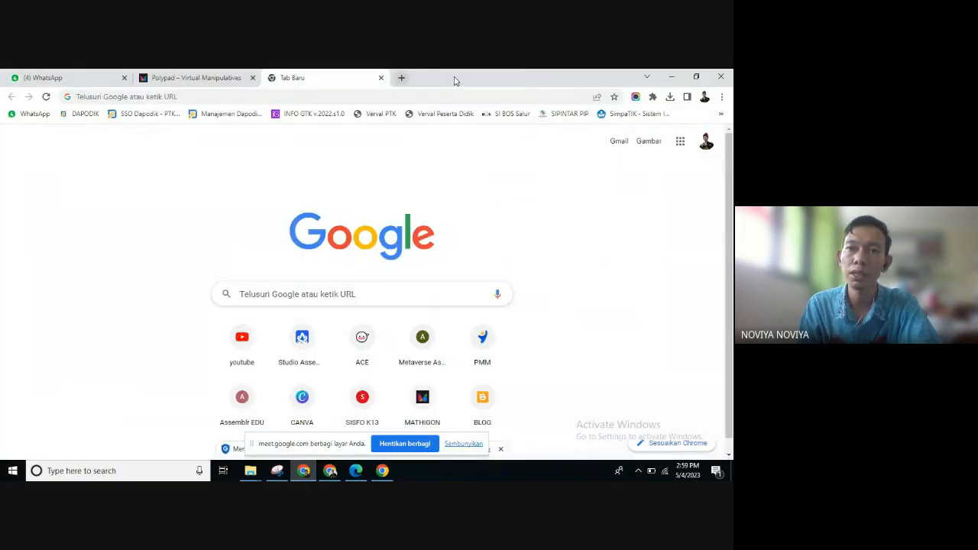
Search Google for "web store chrome" and open the Chrome Web Store.
{"action": "left_click", "coordinate": [337, 94]}
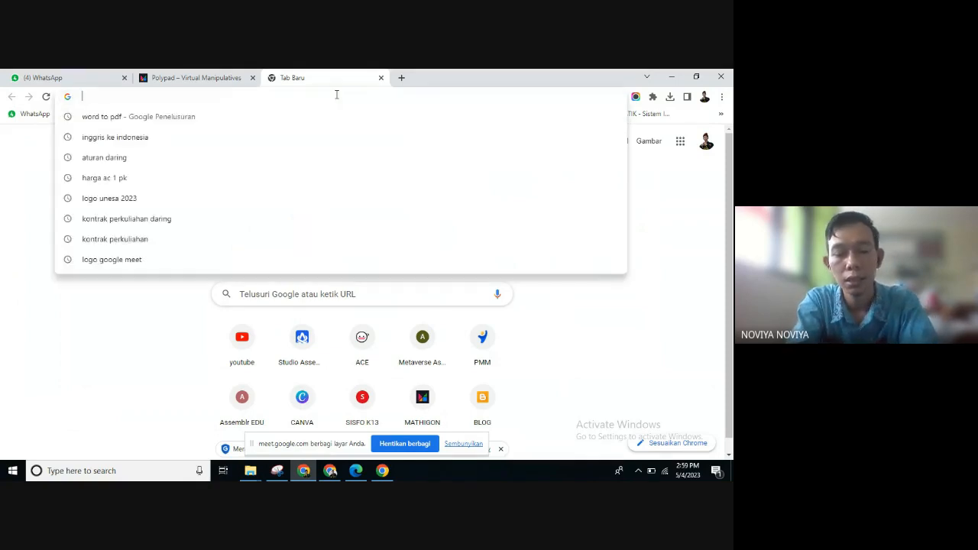
{"action": "type", "text": "web "}
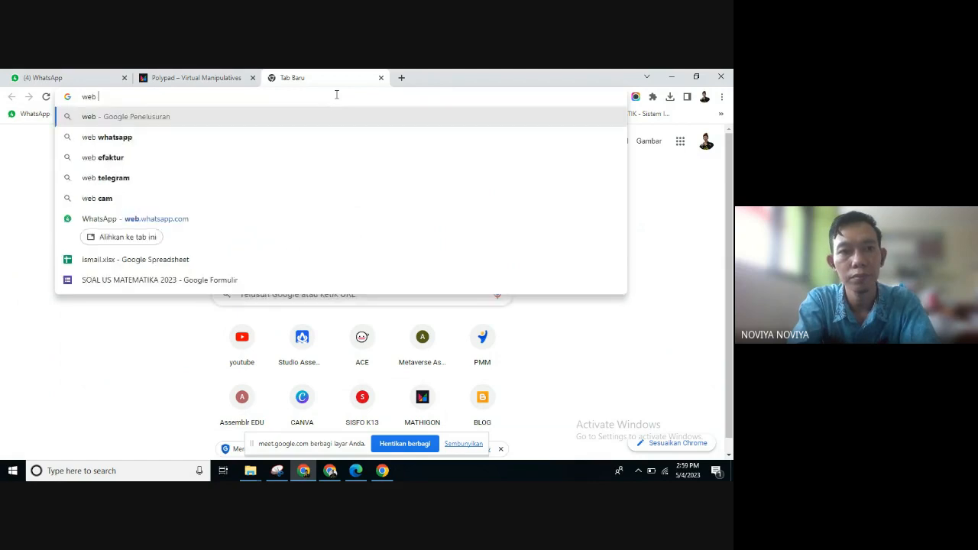
{"action": "type", "text": "store"}
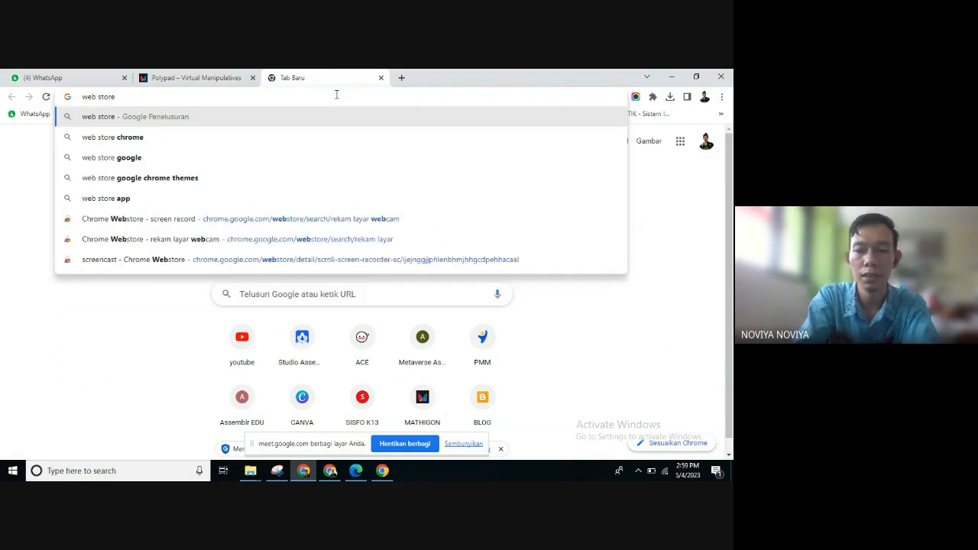
{"action": "left_click", "coordinate": [162, 146]}
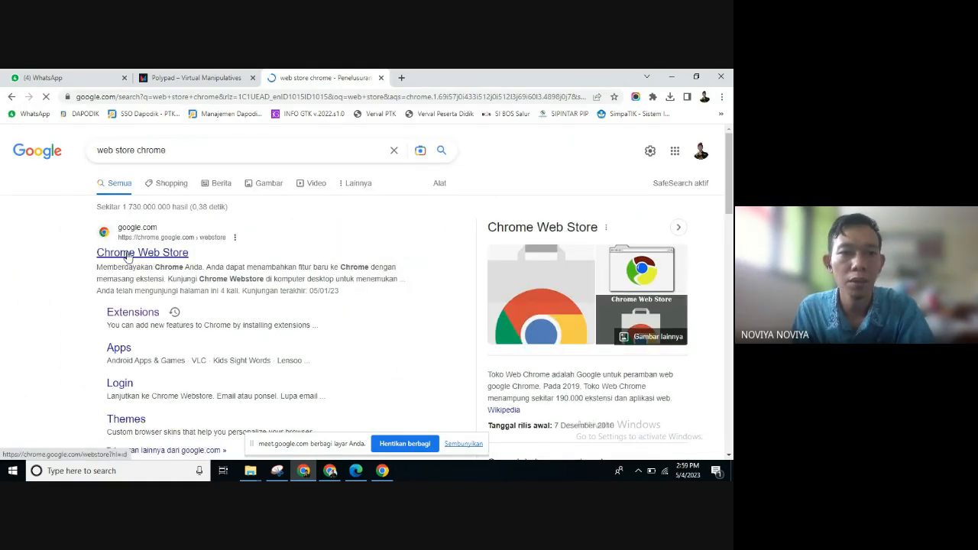
{"action": "left_click", "coordinate": [128, 256]}
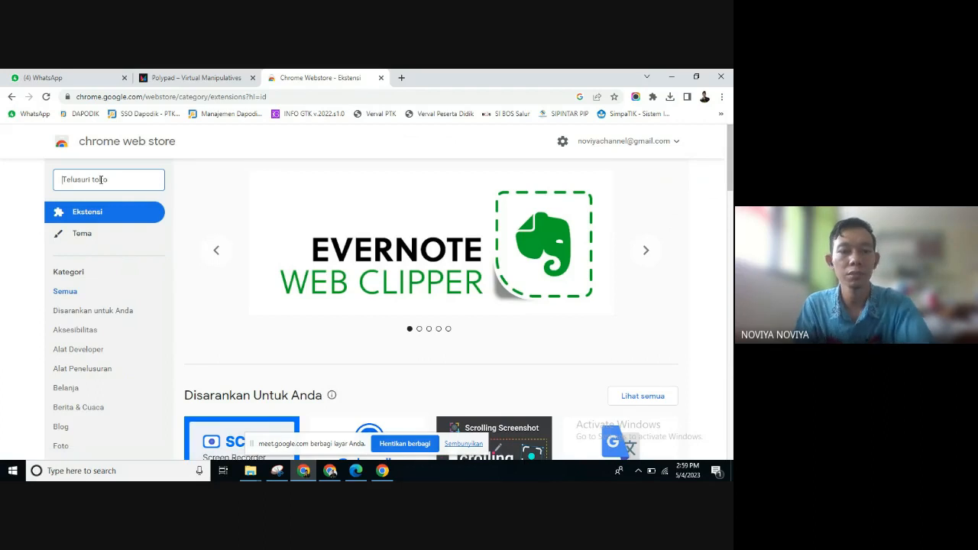
Search the store for "awesome", open the Tangkapan Layar dan Perekam Layar Luar Biasa extension page, and switch to the Google Meet call.
{"action": "type", "text": "aw"}
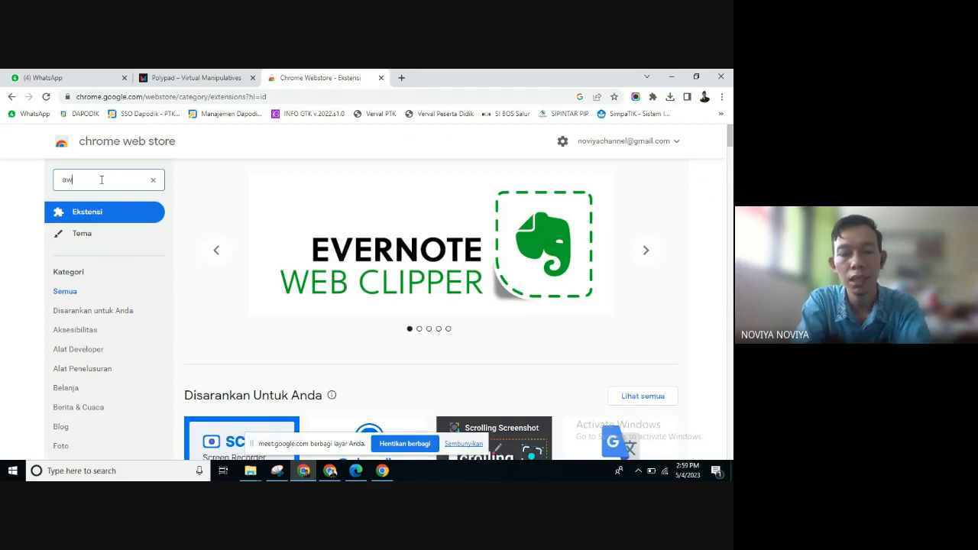
{"action": "type", "text": "es"}
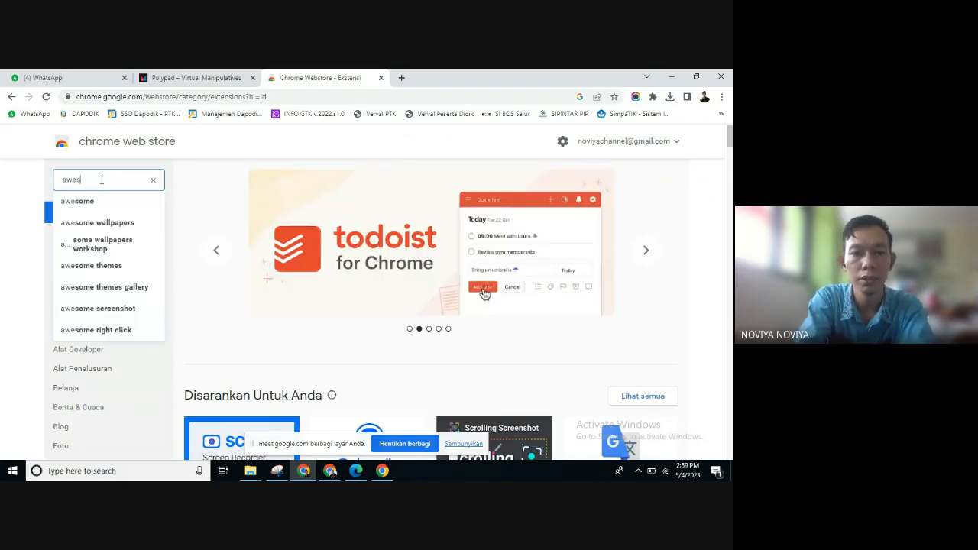
{"action": "type", "text": "ome"}
{"action": "key", "text": "Return"}
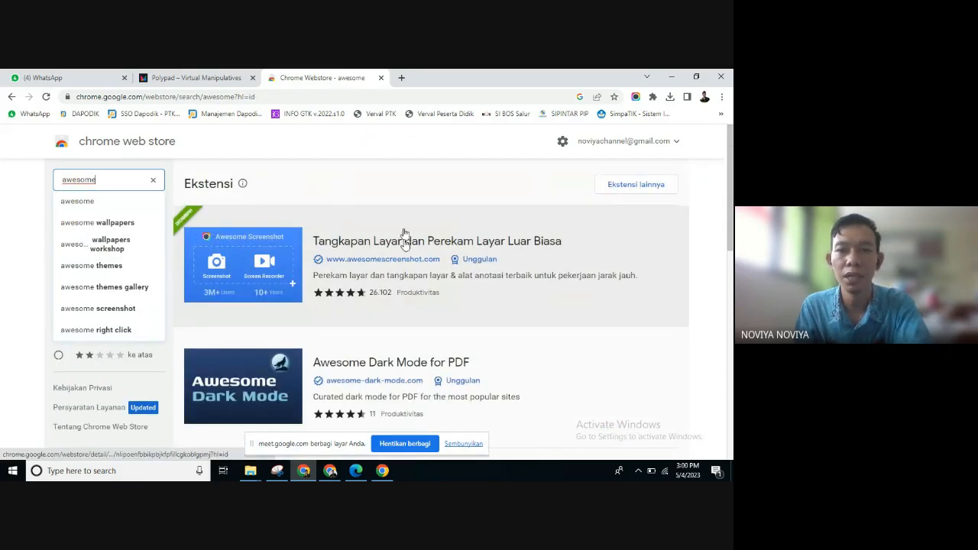
{"action": "left_click", "coordinate": [406, 243]}
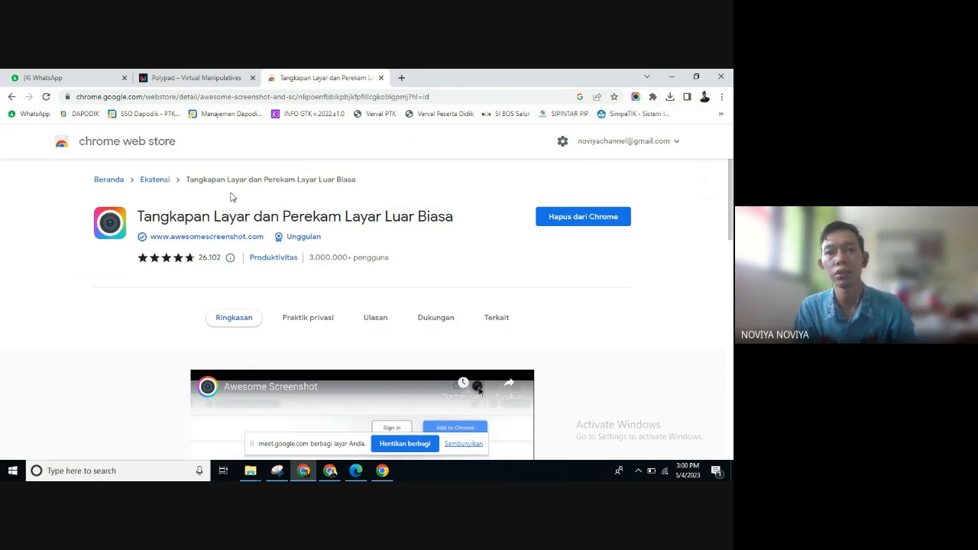
{"action": "left_click", "coordinate": [330, 471]}
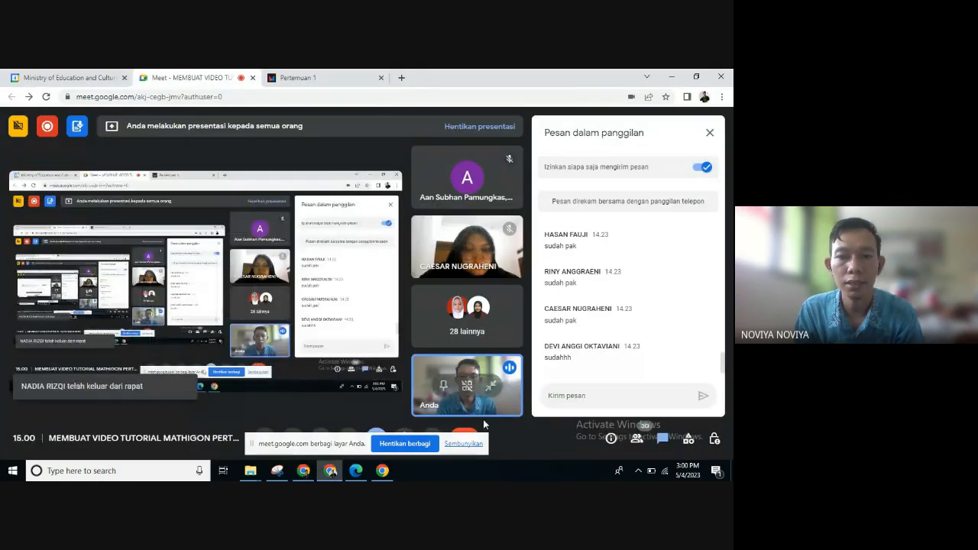